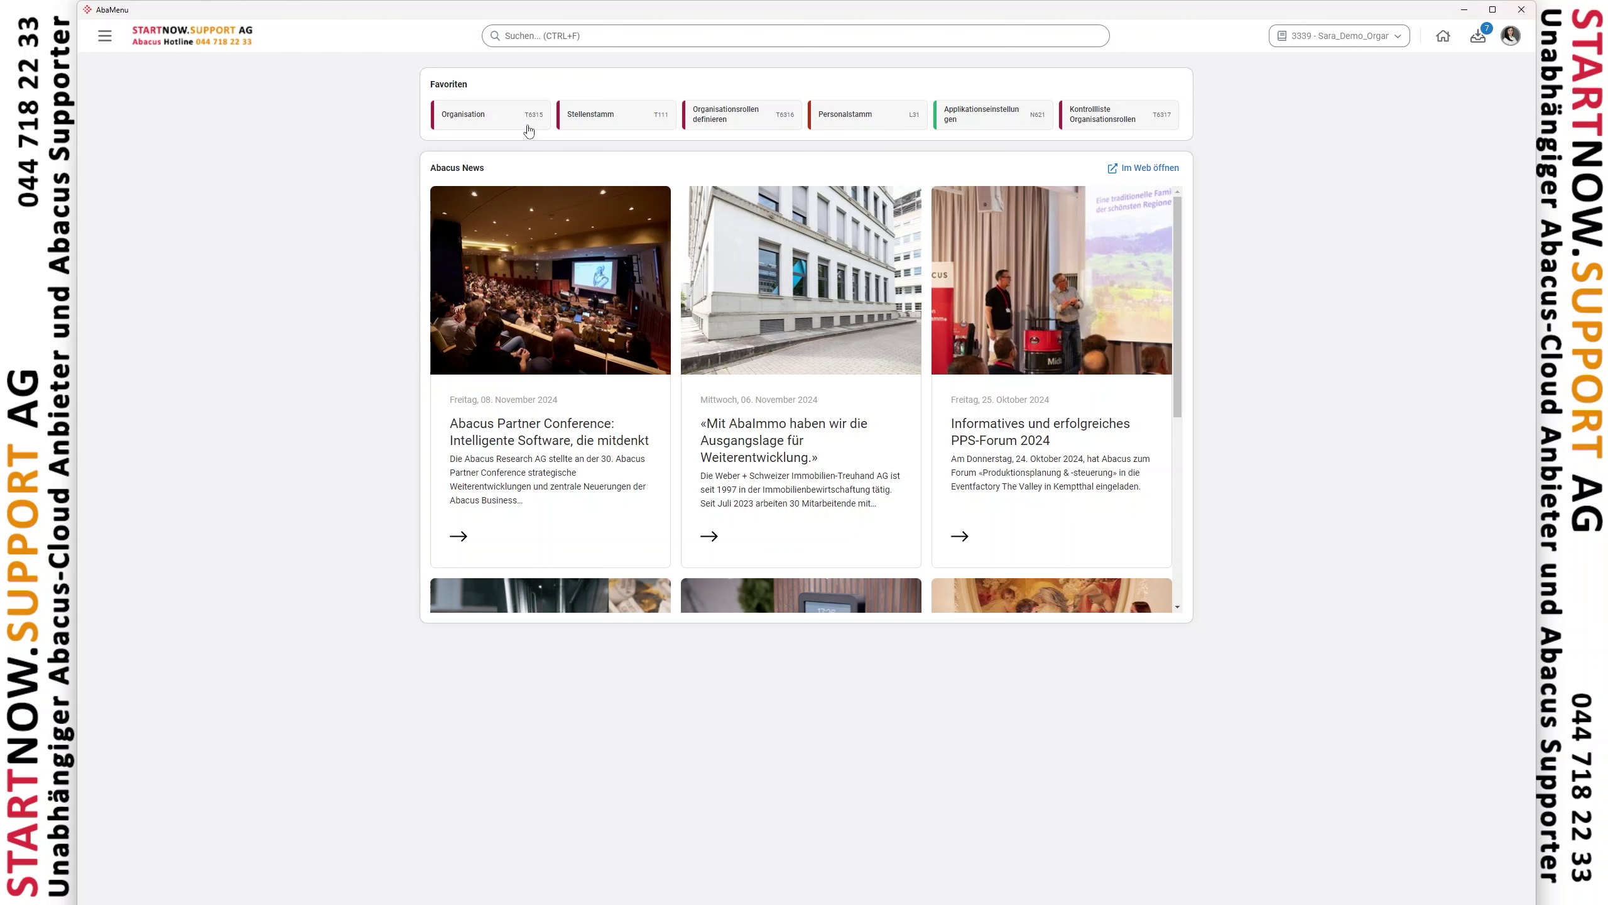
click(527, 34)
text(6315)
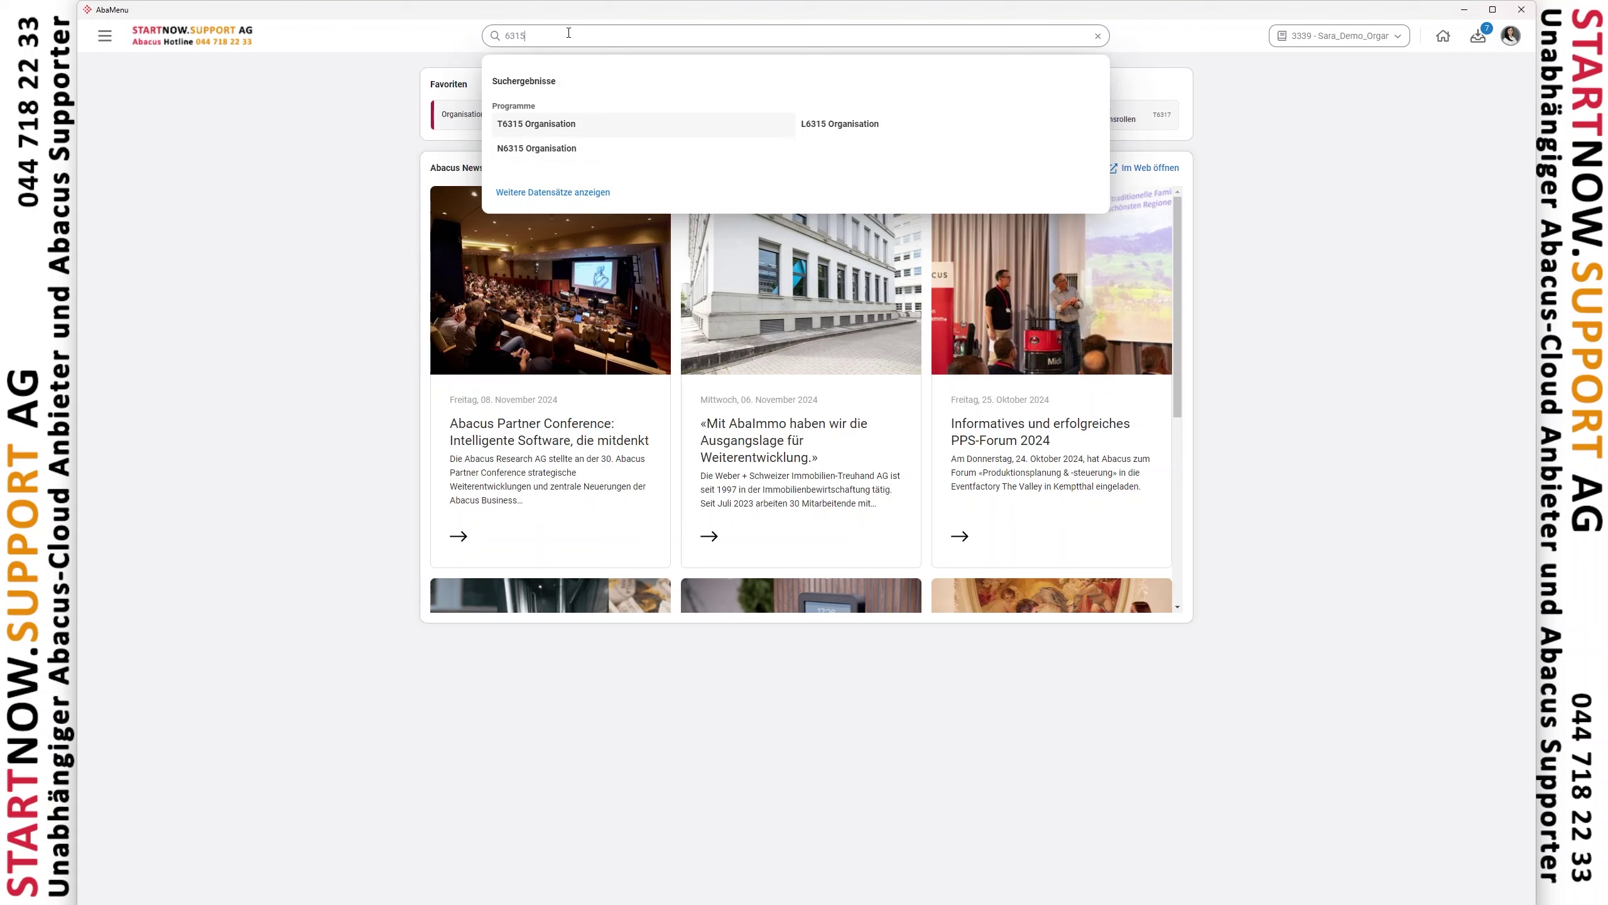
key(BackSpace)
key(BackSpace)
key(BackSpace)
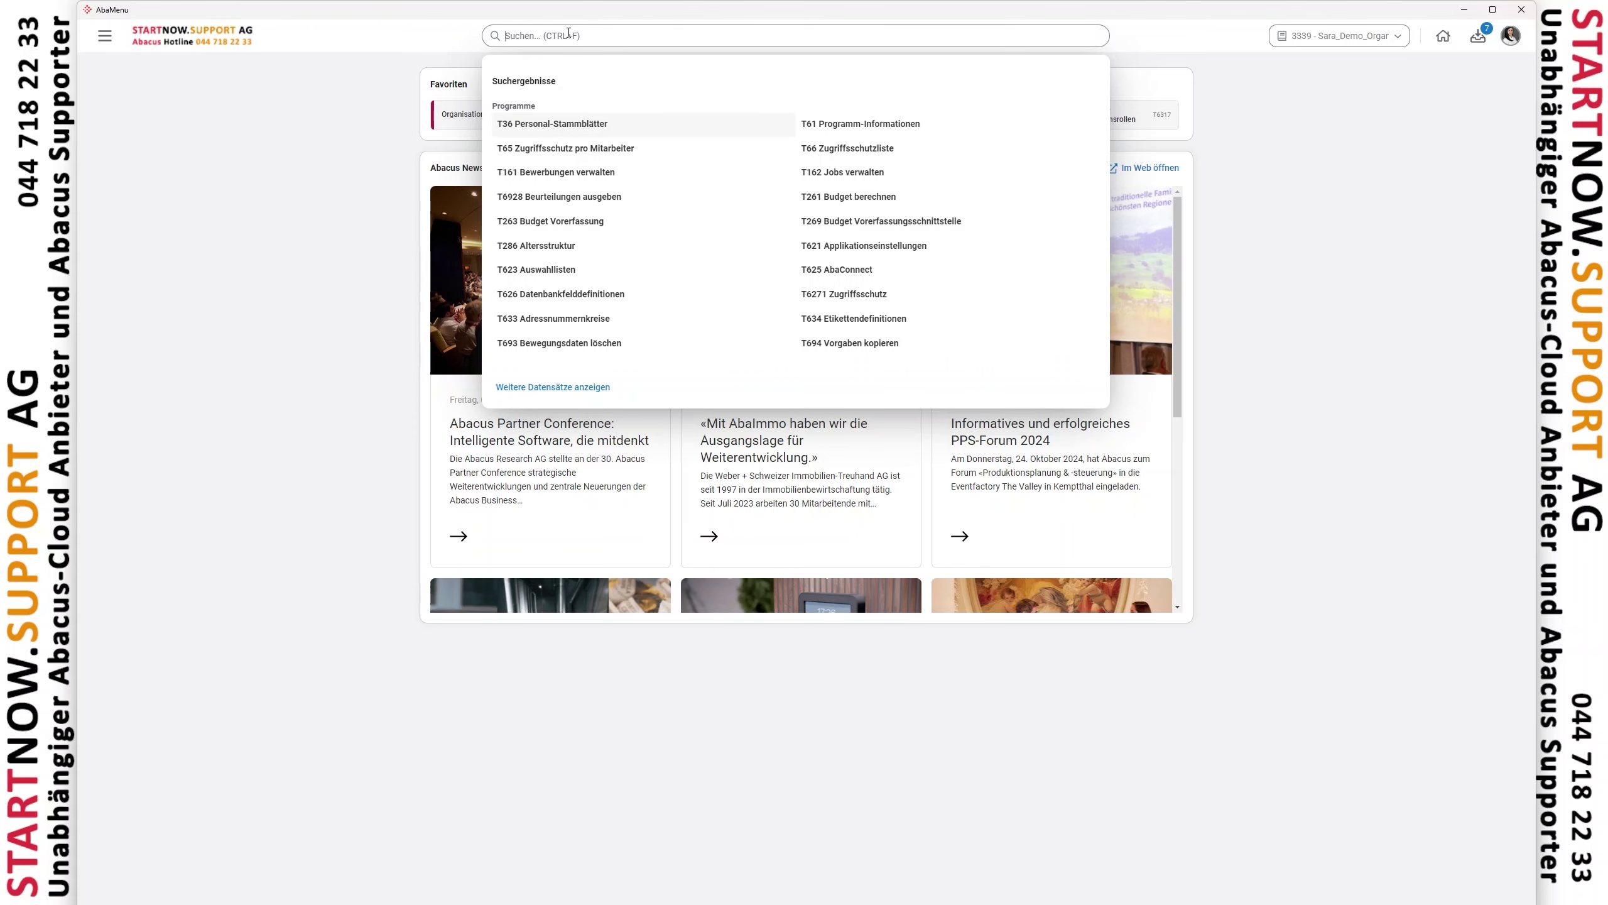
Open the Organisation program (T6315) from the favourites
click(464, 117)
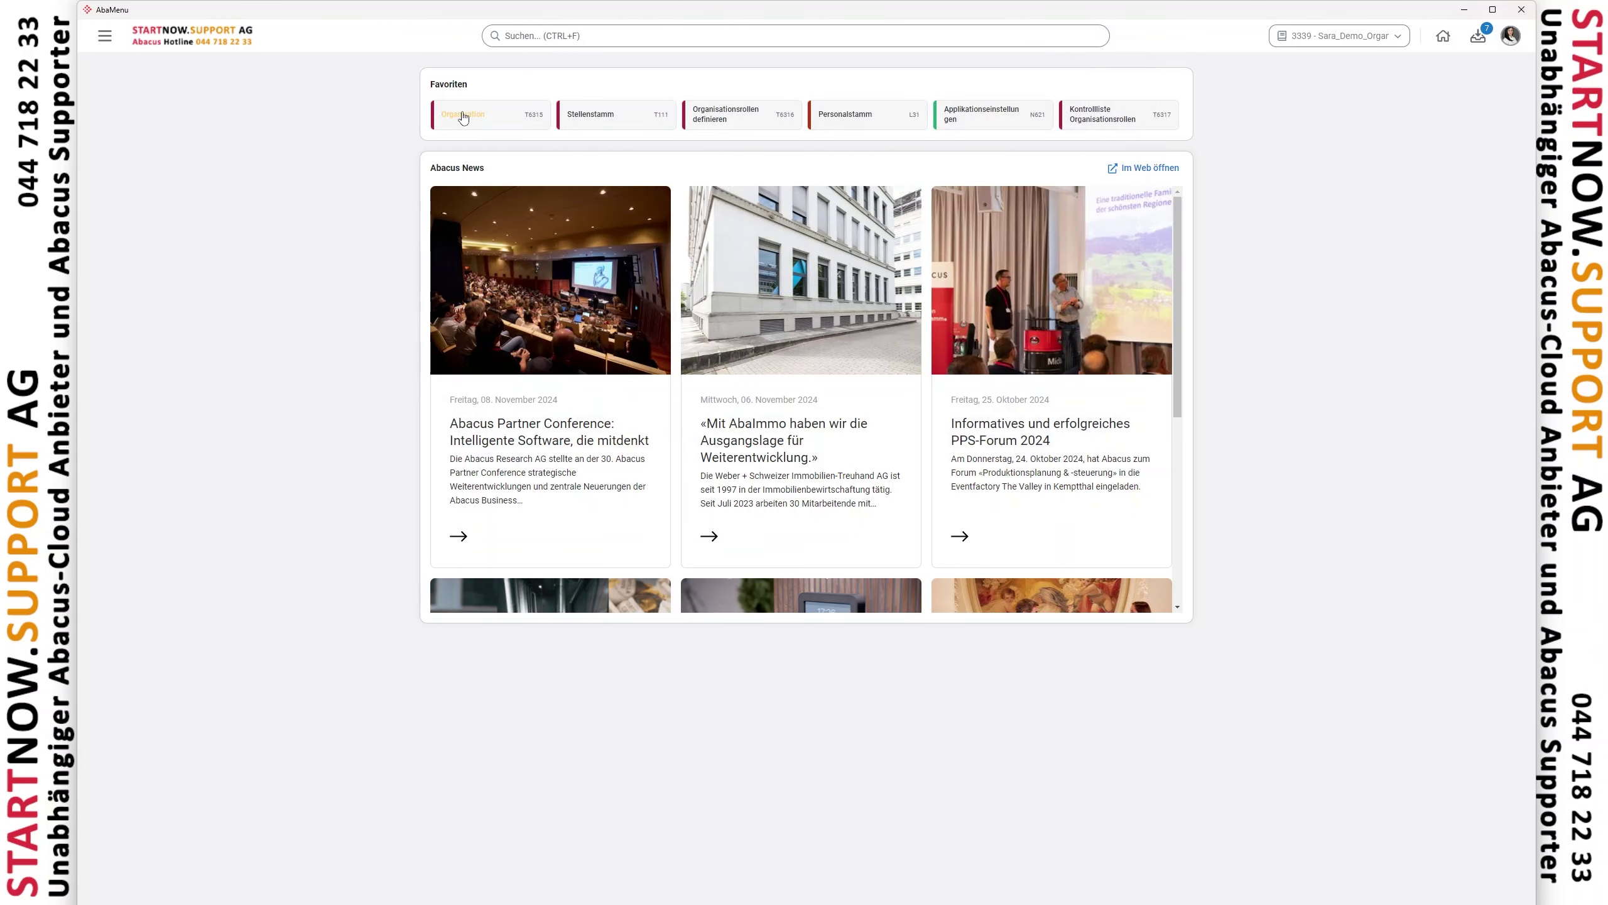
click(106, 134)
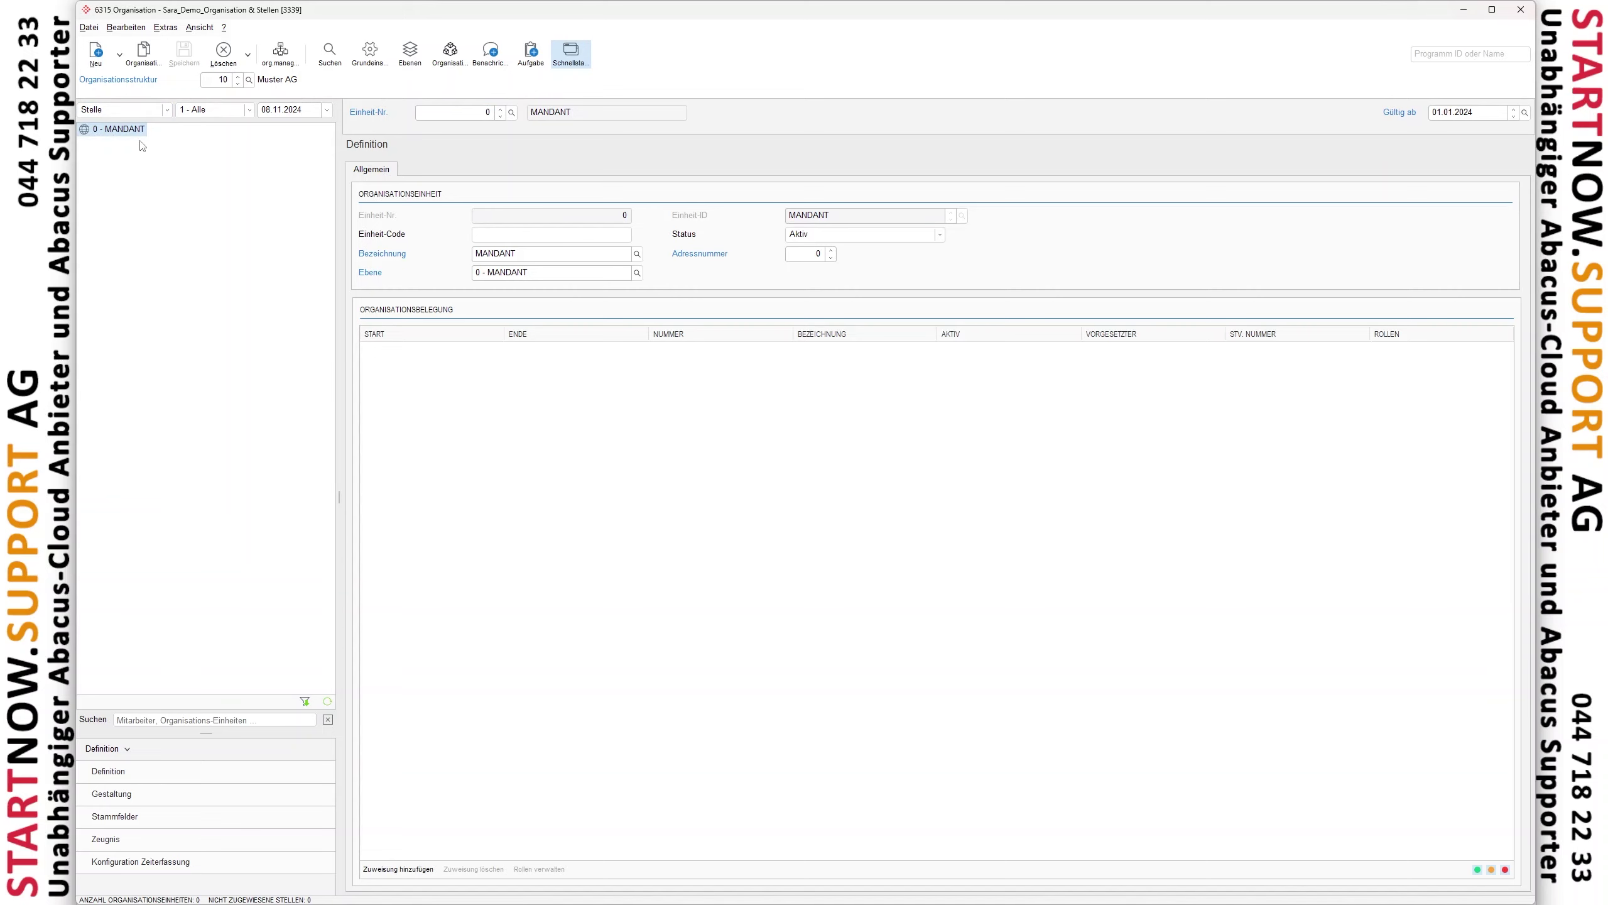
click(120, 57)
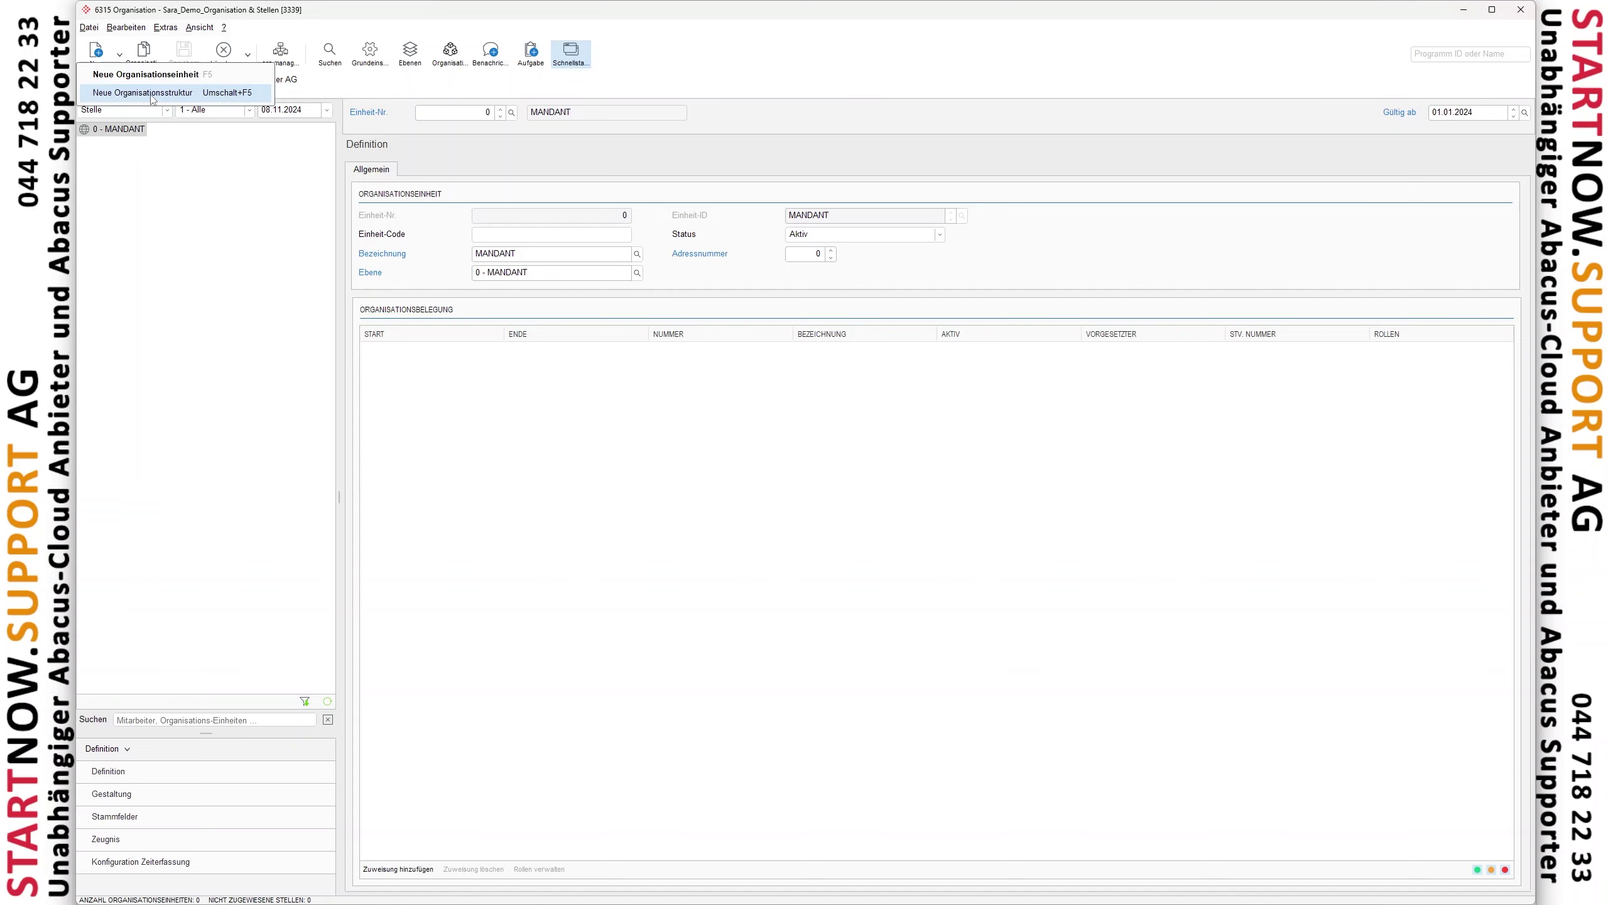
click(136, 134)
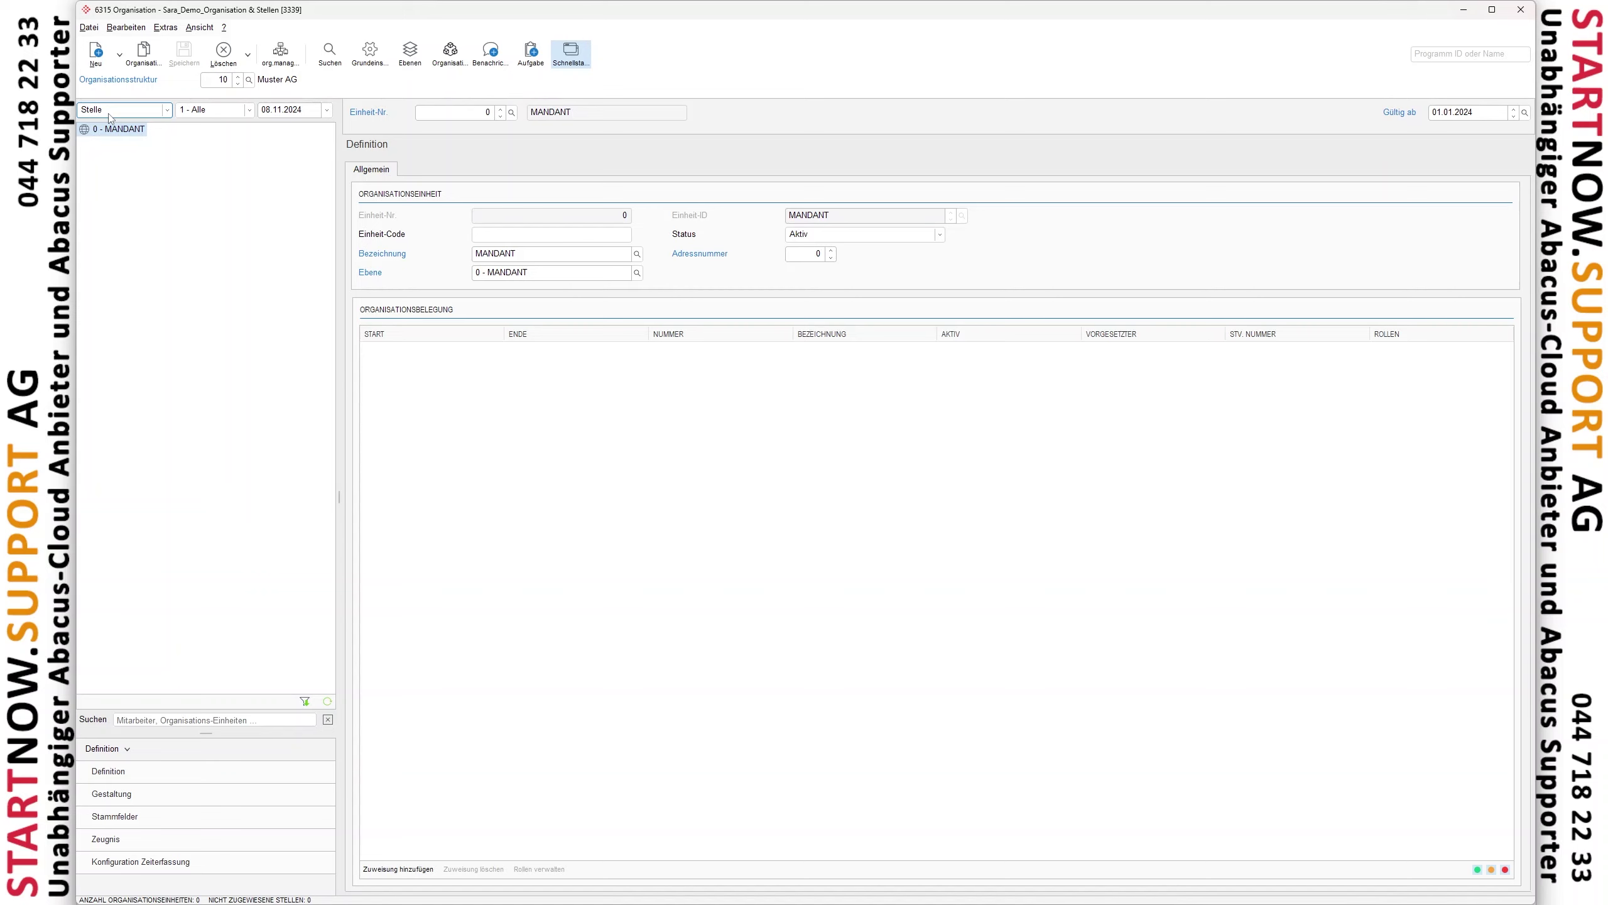
Start a new organisation structure with number 20, designation Muster GmbH and validity from 01.01.2024, and continue to its basic settings
click(120, 55)
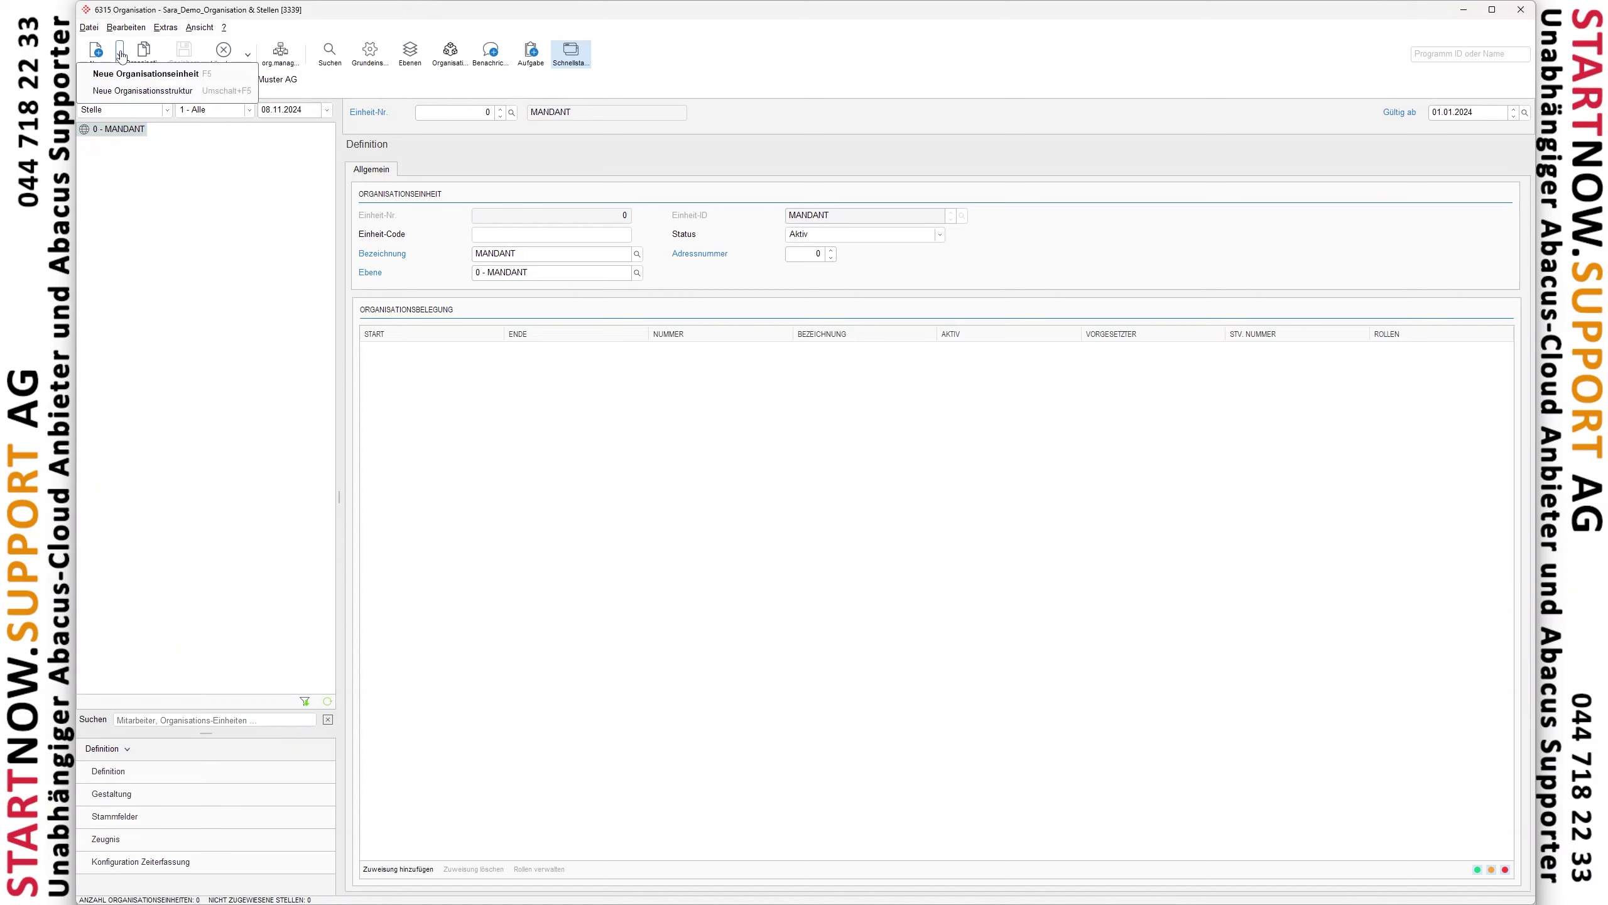
click(129, 91)
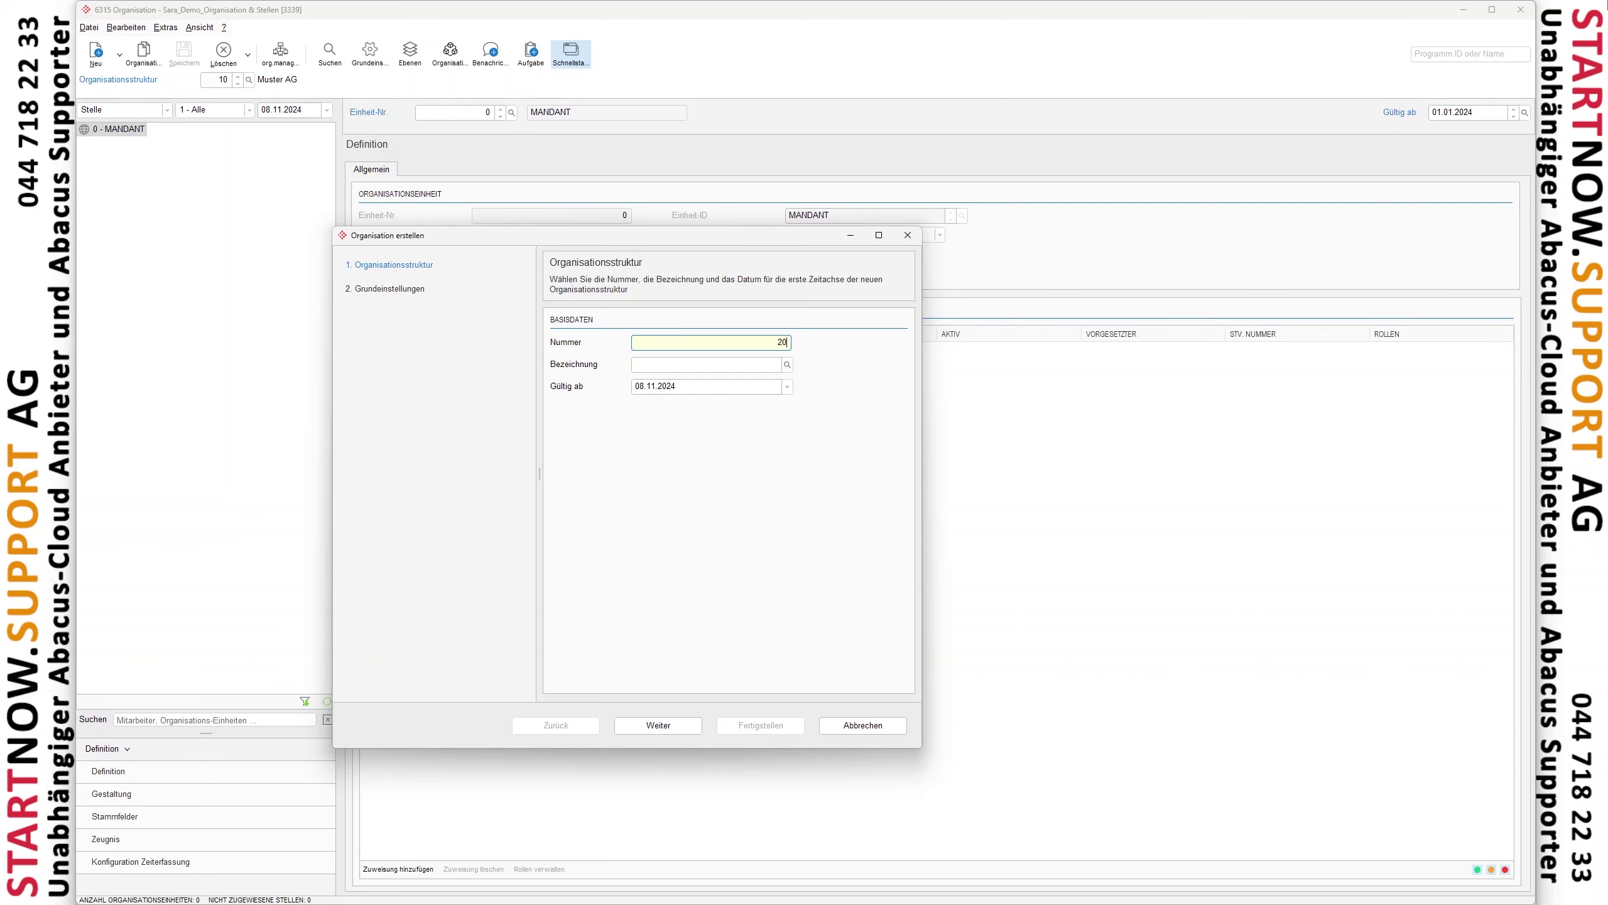
click(706, 364)
text(Muste)
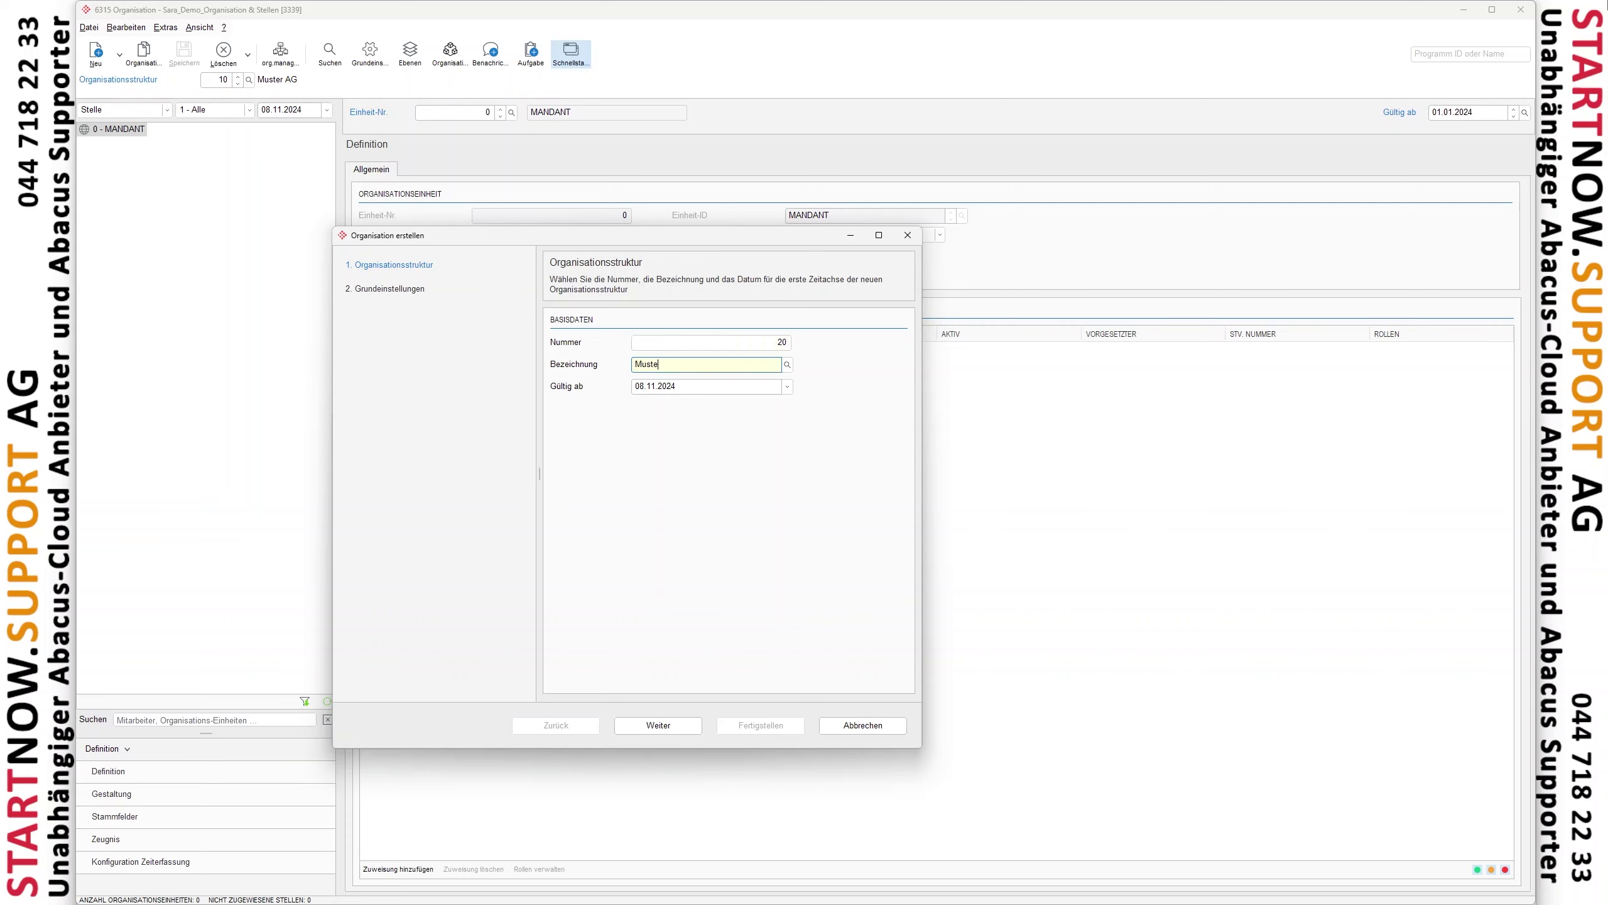
text(r GmbHJ)
key(Tab)
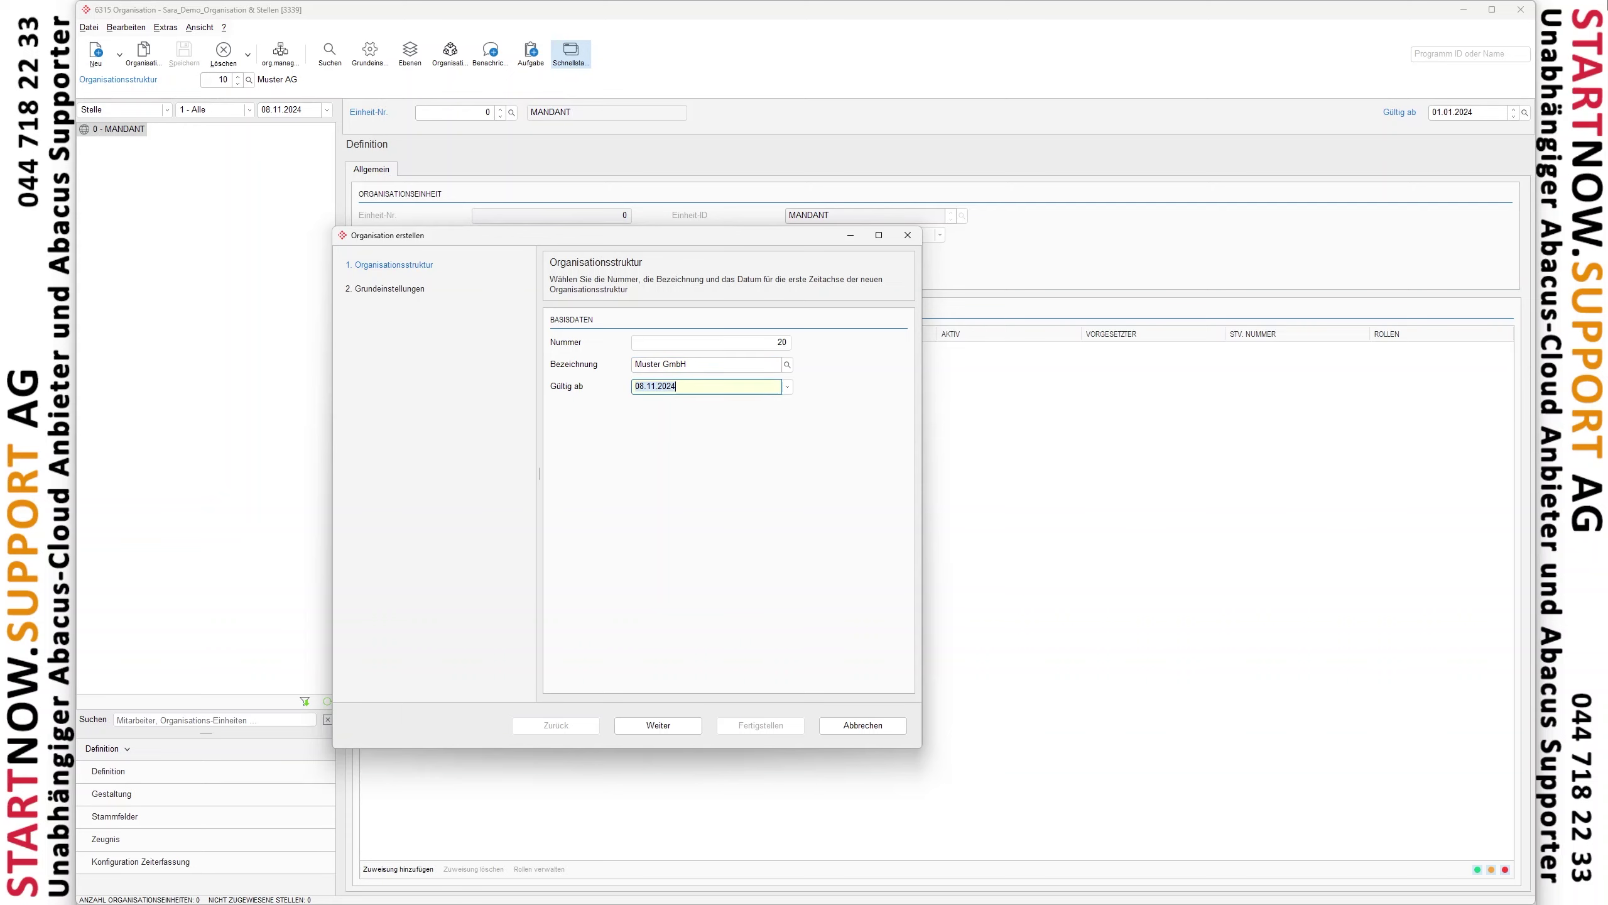
text(01)
click(643, 725)
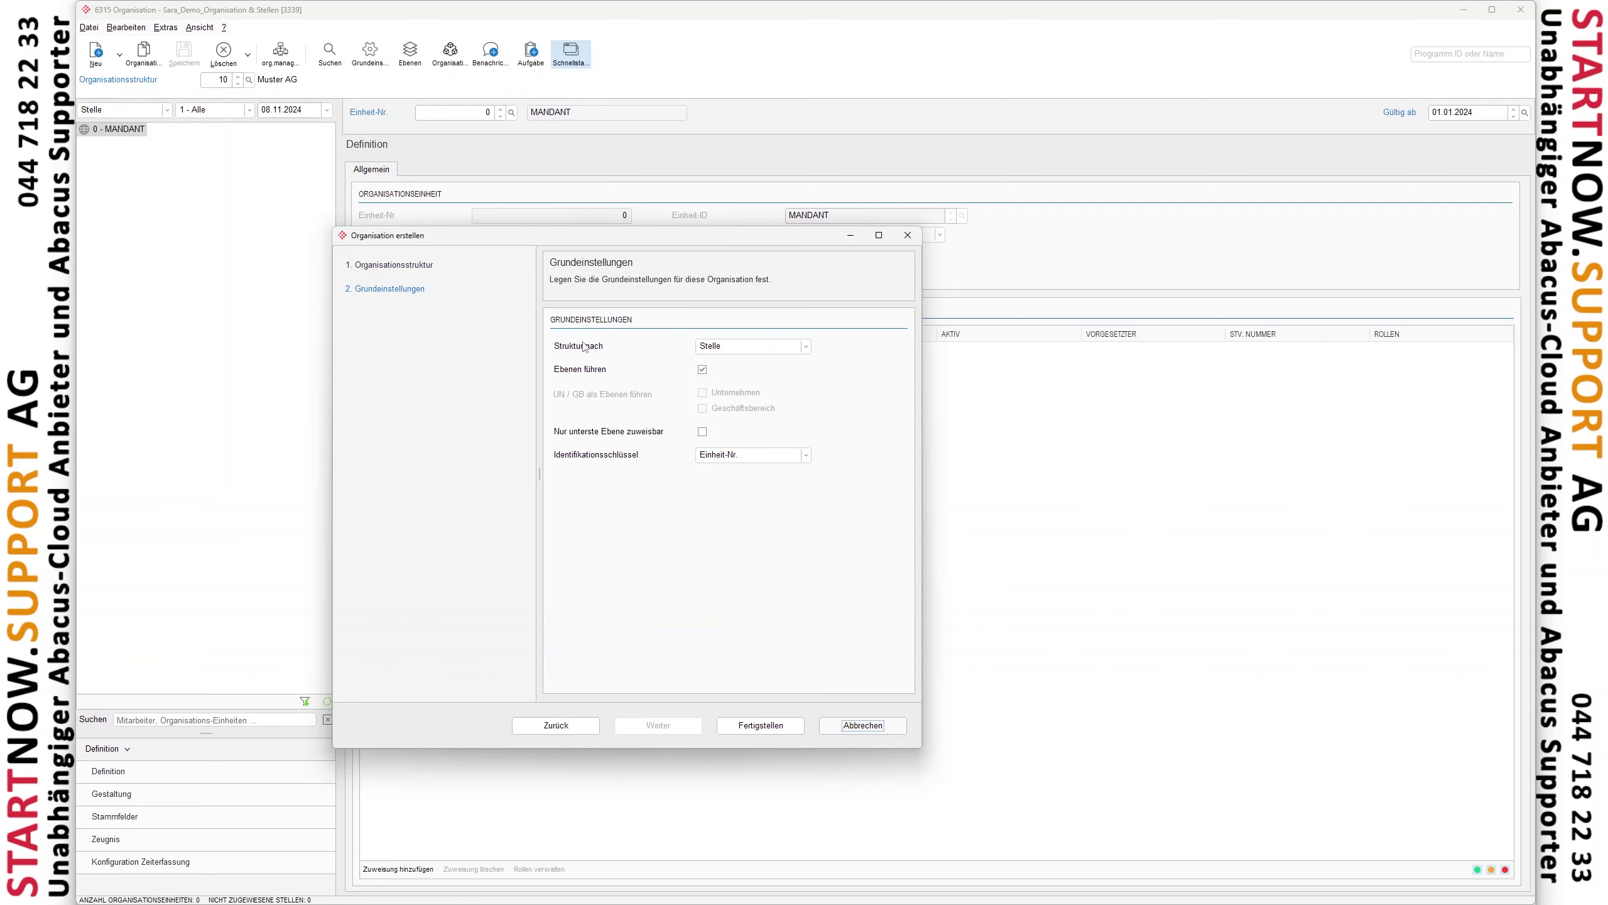
Set the new organisation to be structured by Stelle and finish creating it
click(795, 347)
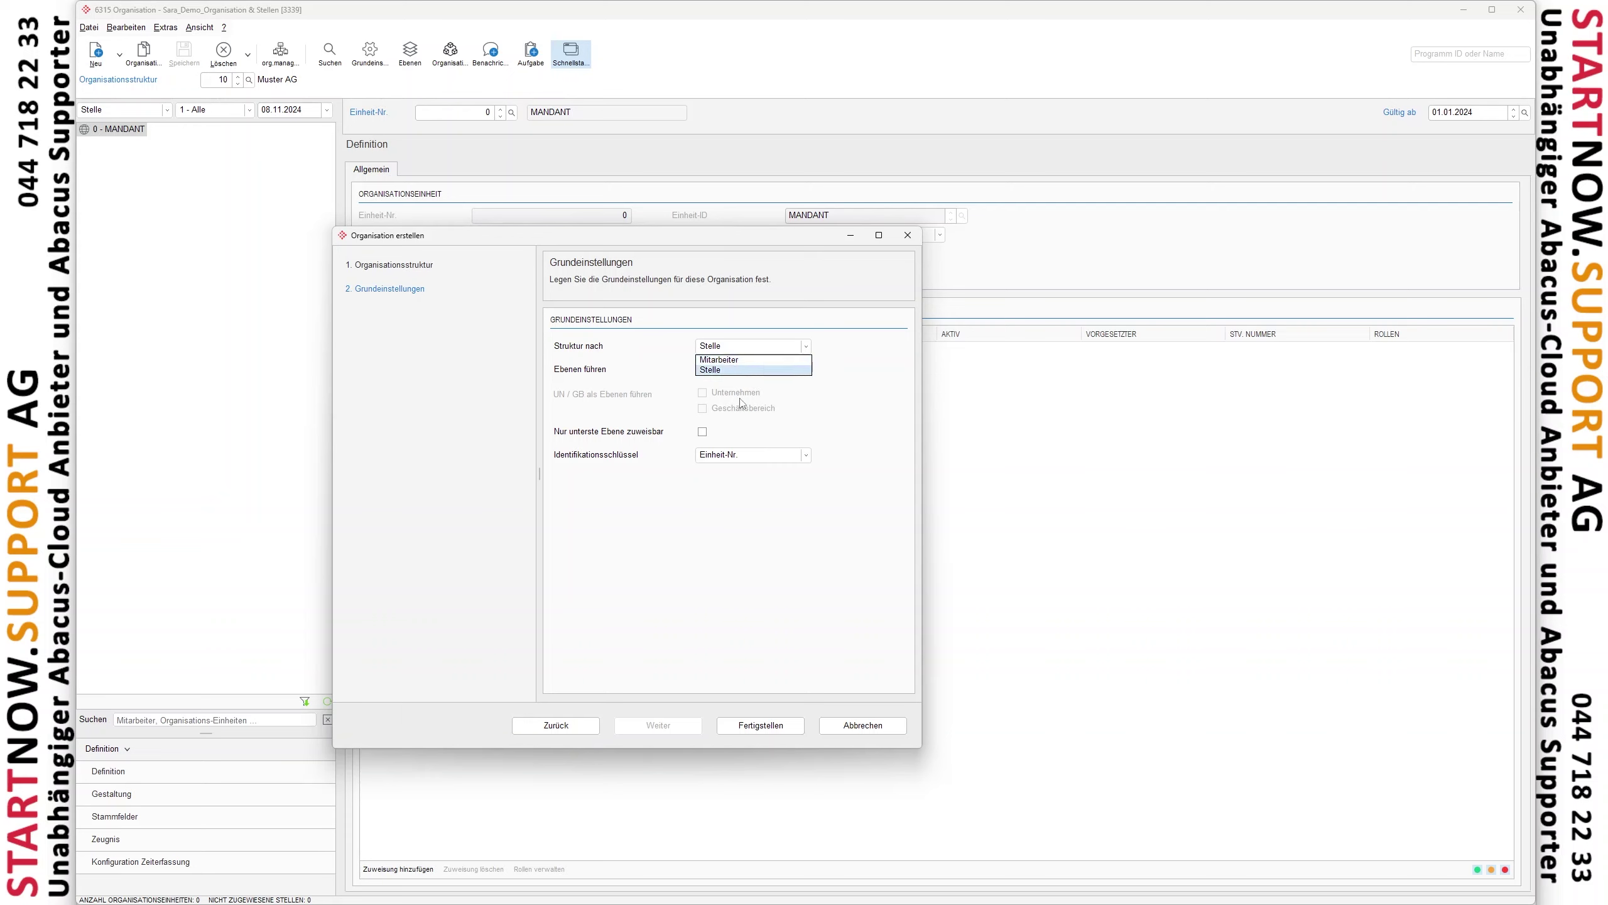
key(Up)
key(Up)
click(713, 371)
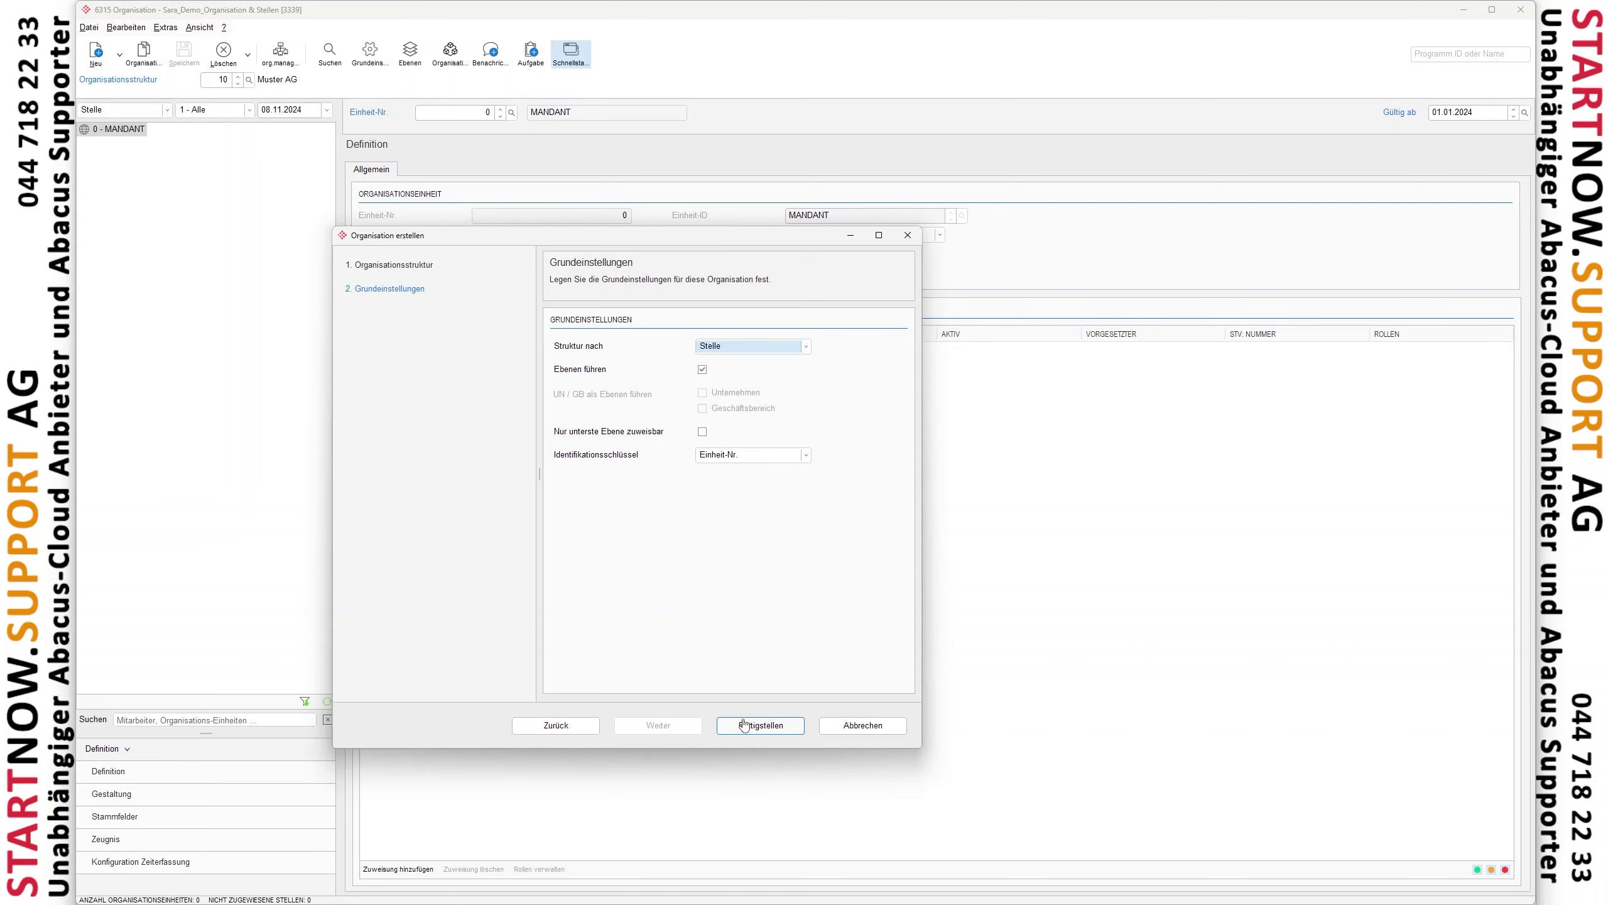
click(768, 732)
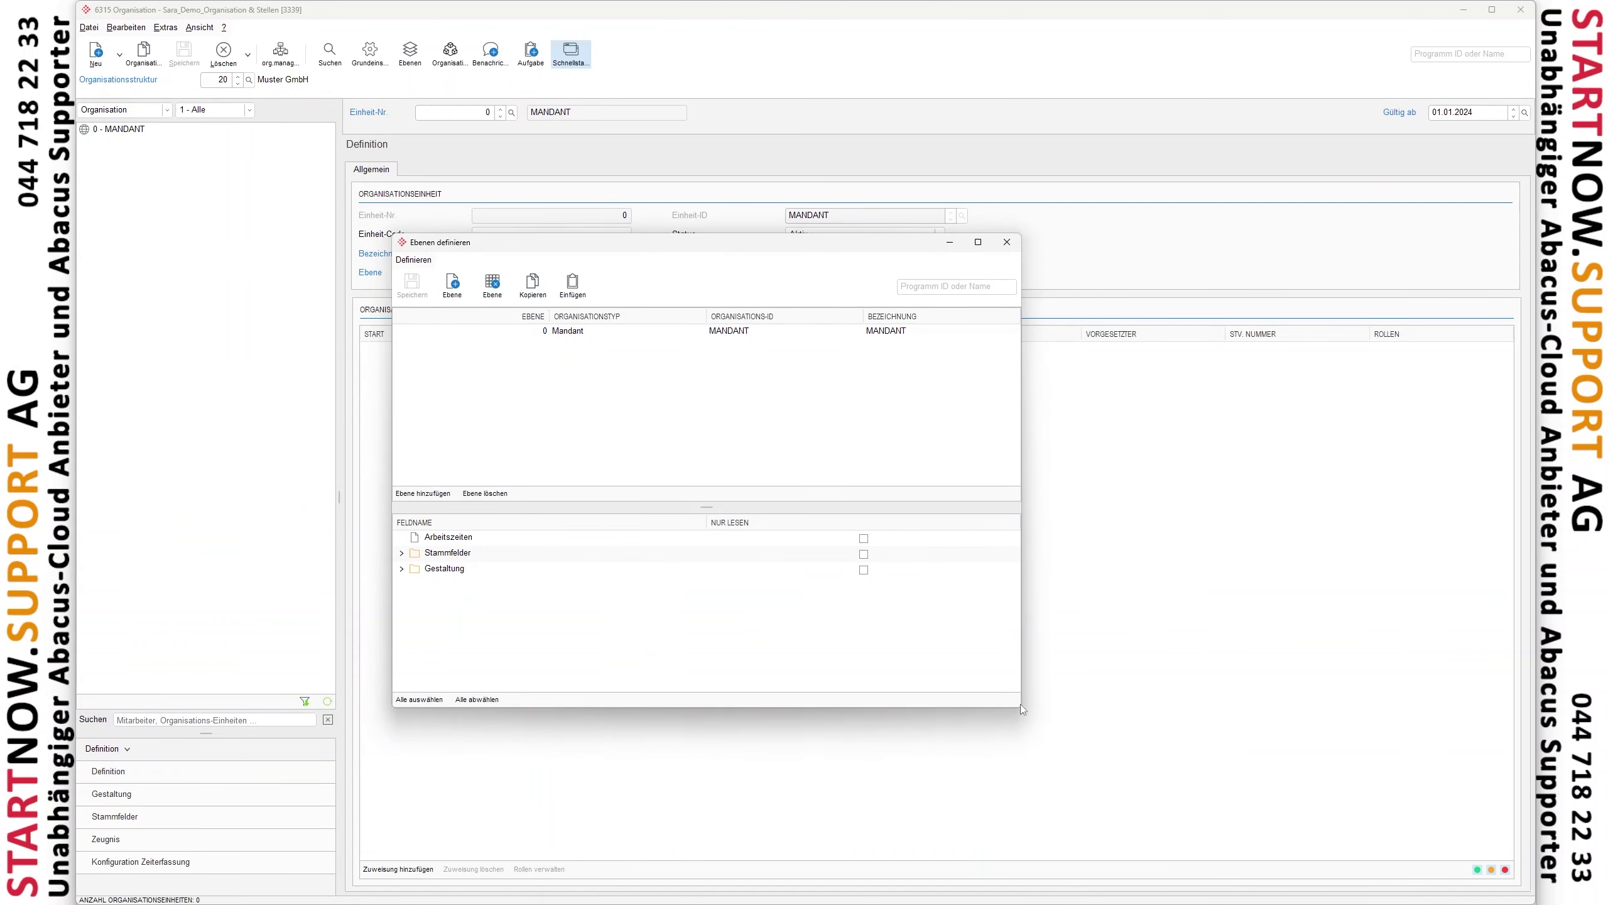
Add level 1 with the designation Management below the MANDANT level and save it
click(898, 335)
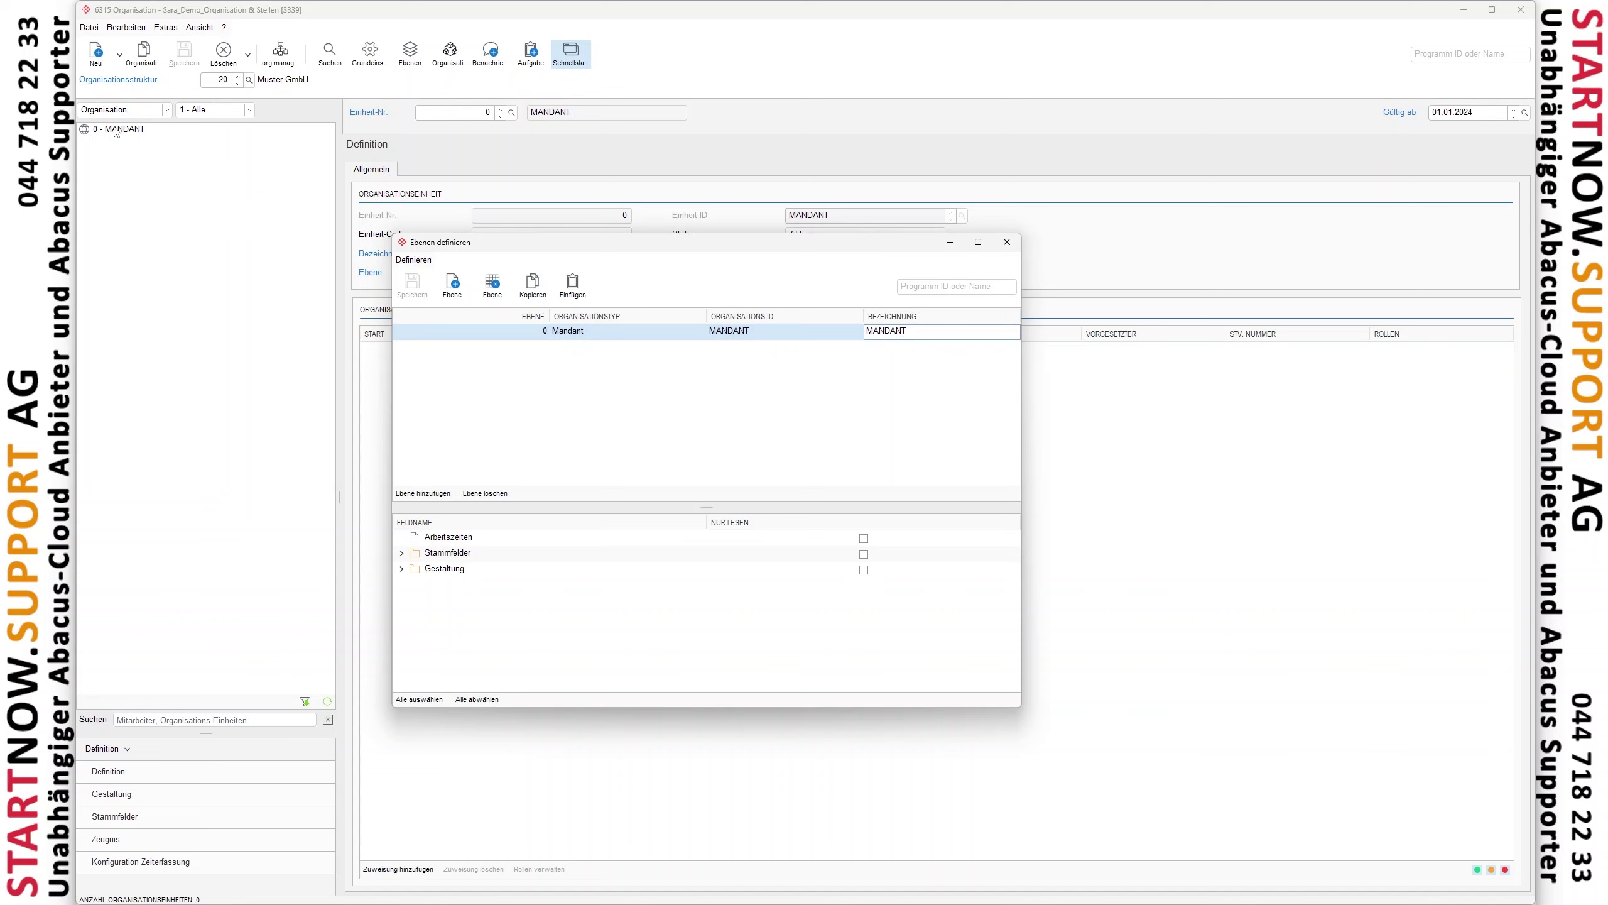
click(453, 285)
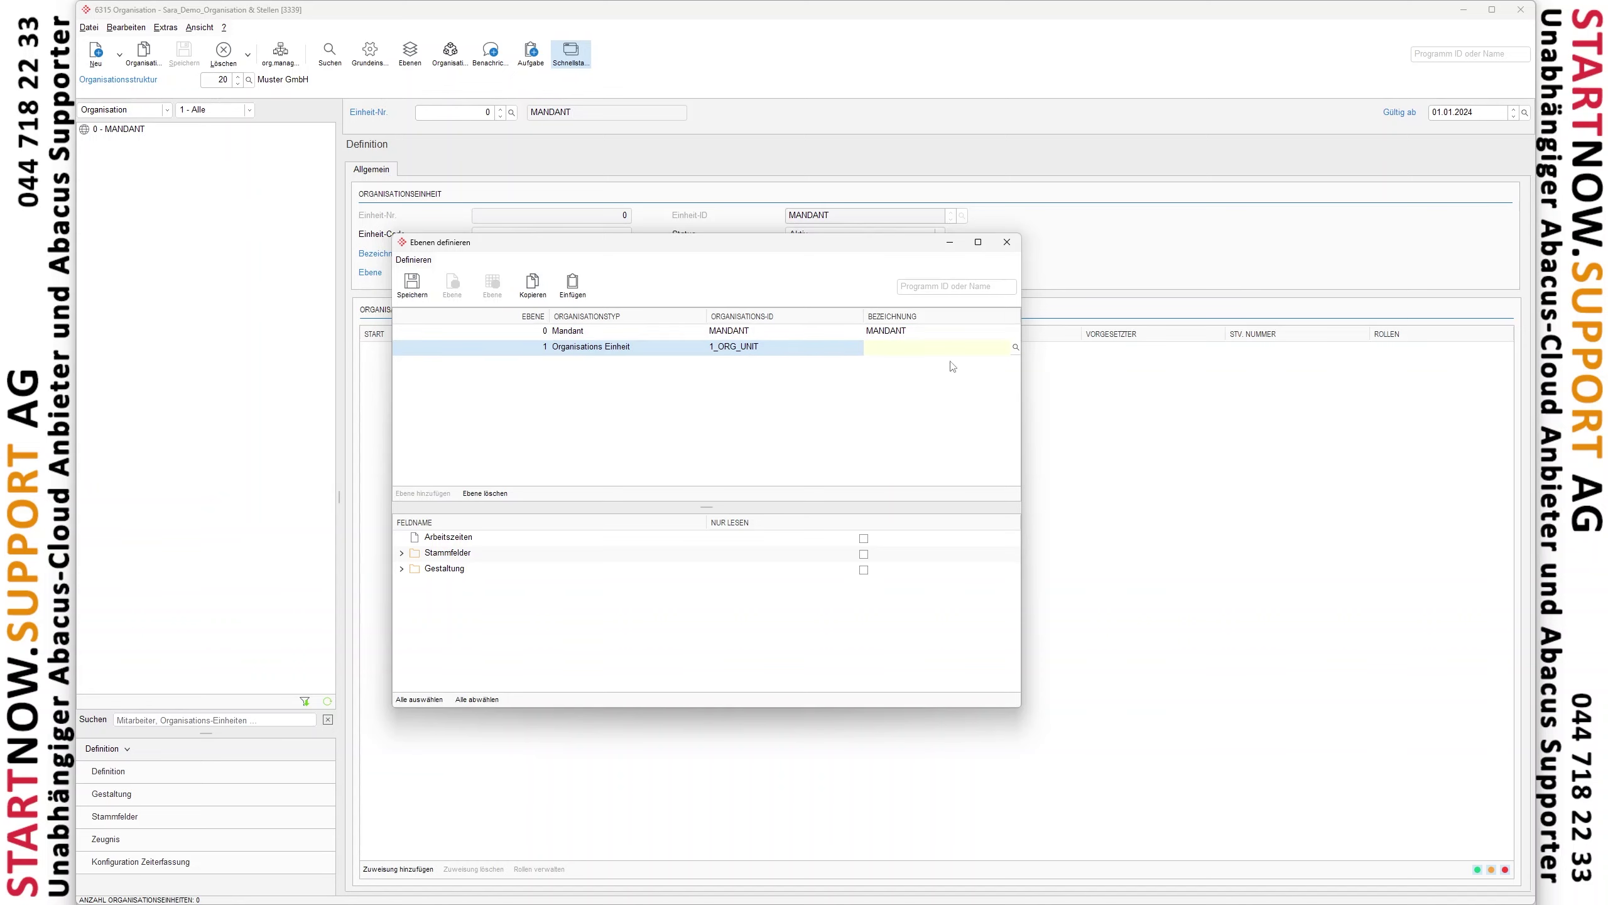
text(Management)
click(413, 285)
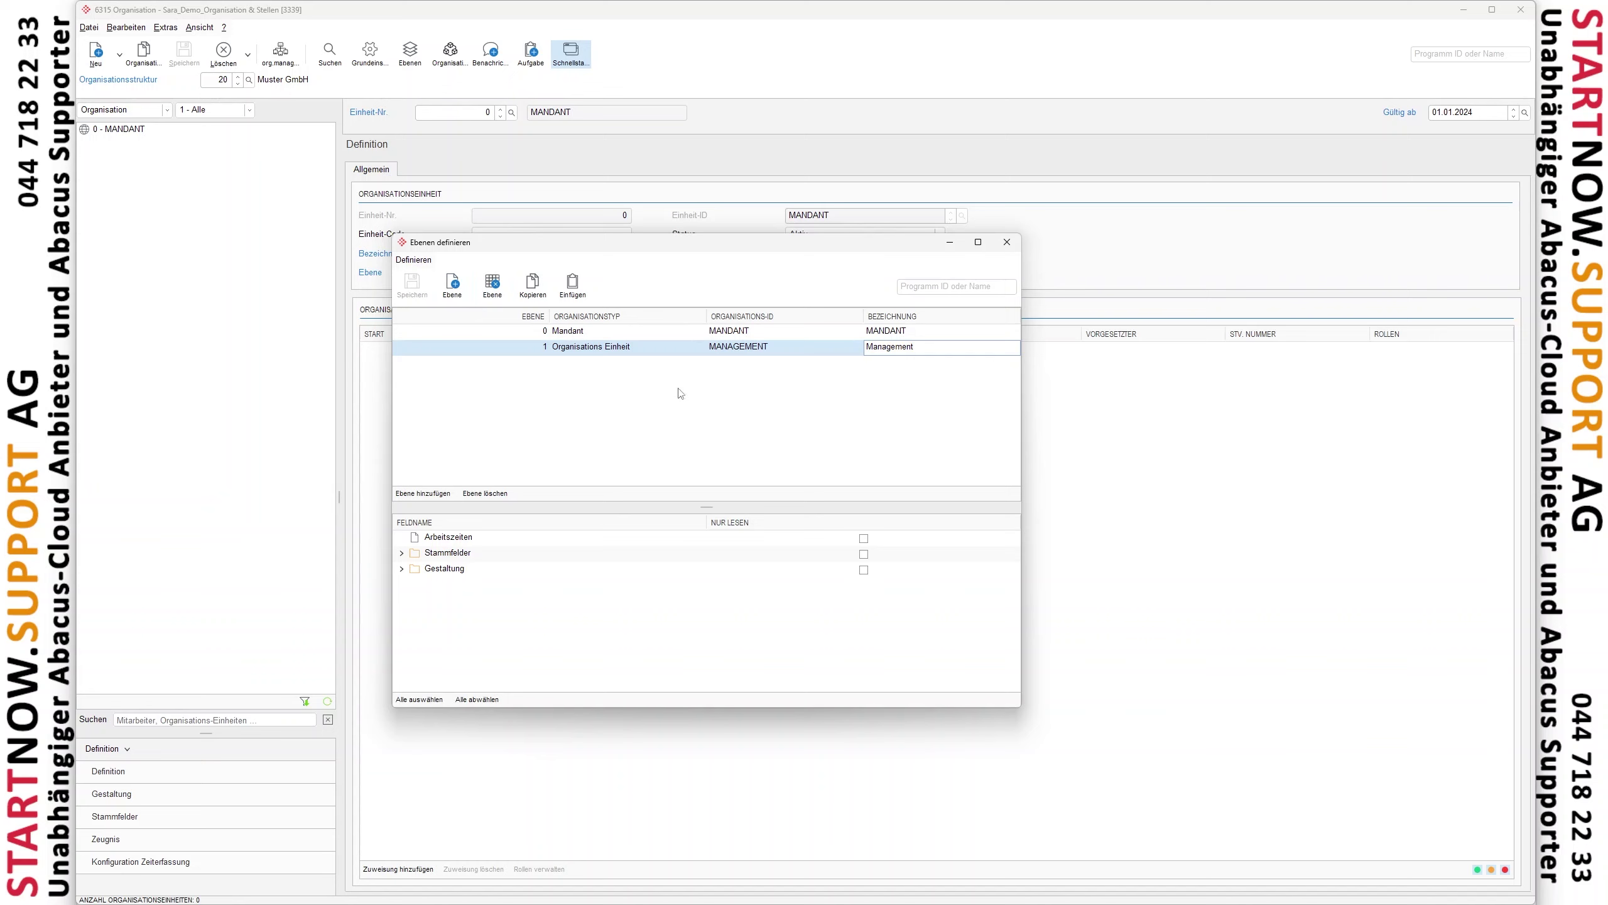
Add level 2 with the designation Team, save it and close the level definitions
click(453, 285)
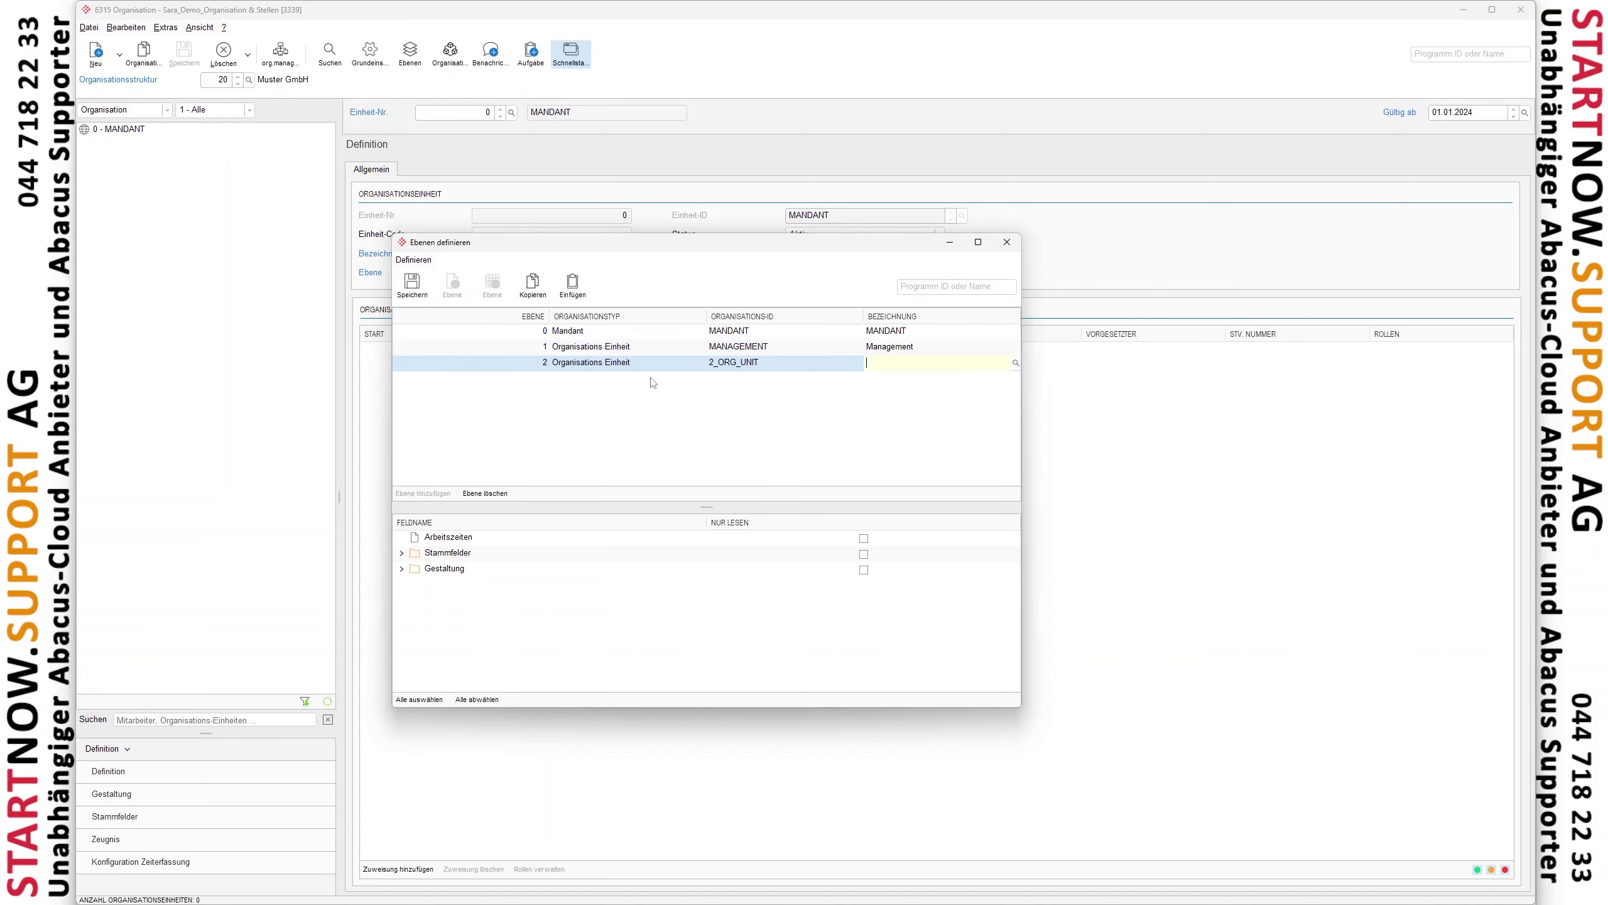
text(Team)
click(422, 294)
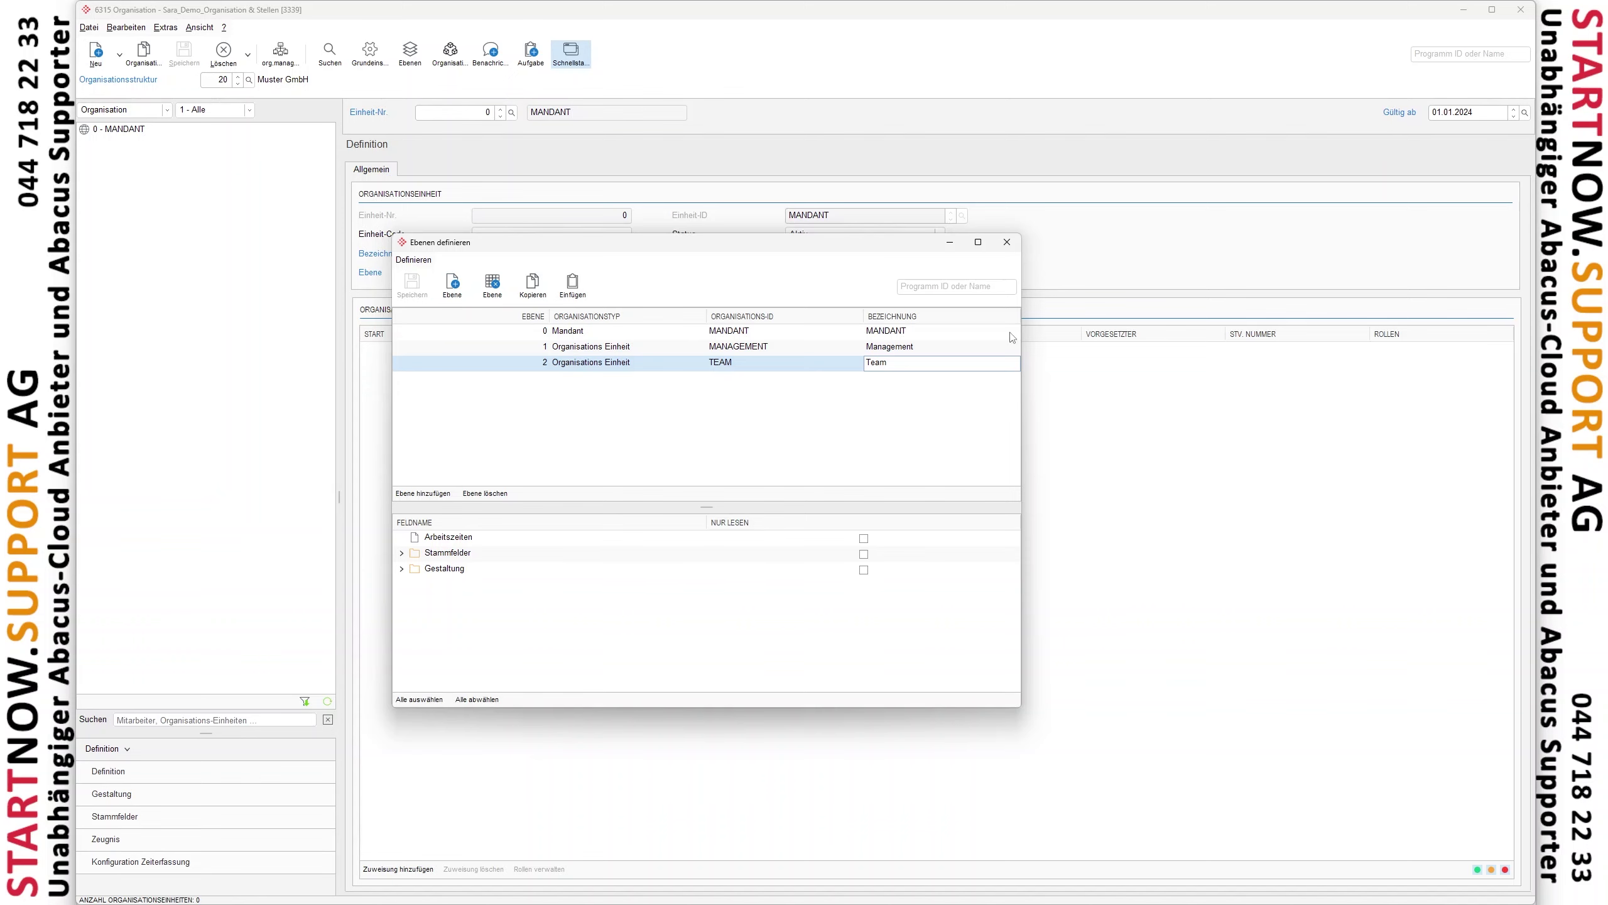
click(1008, 242)
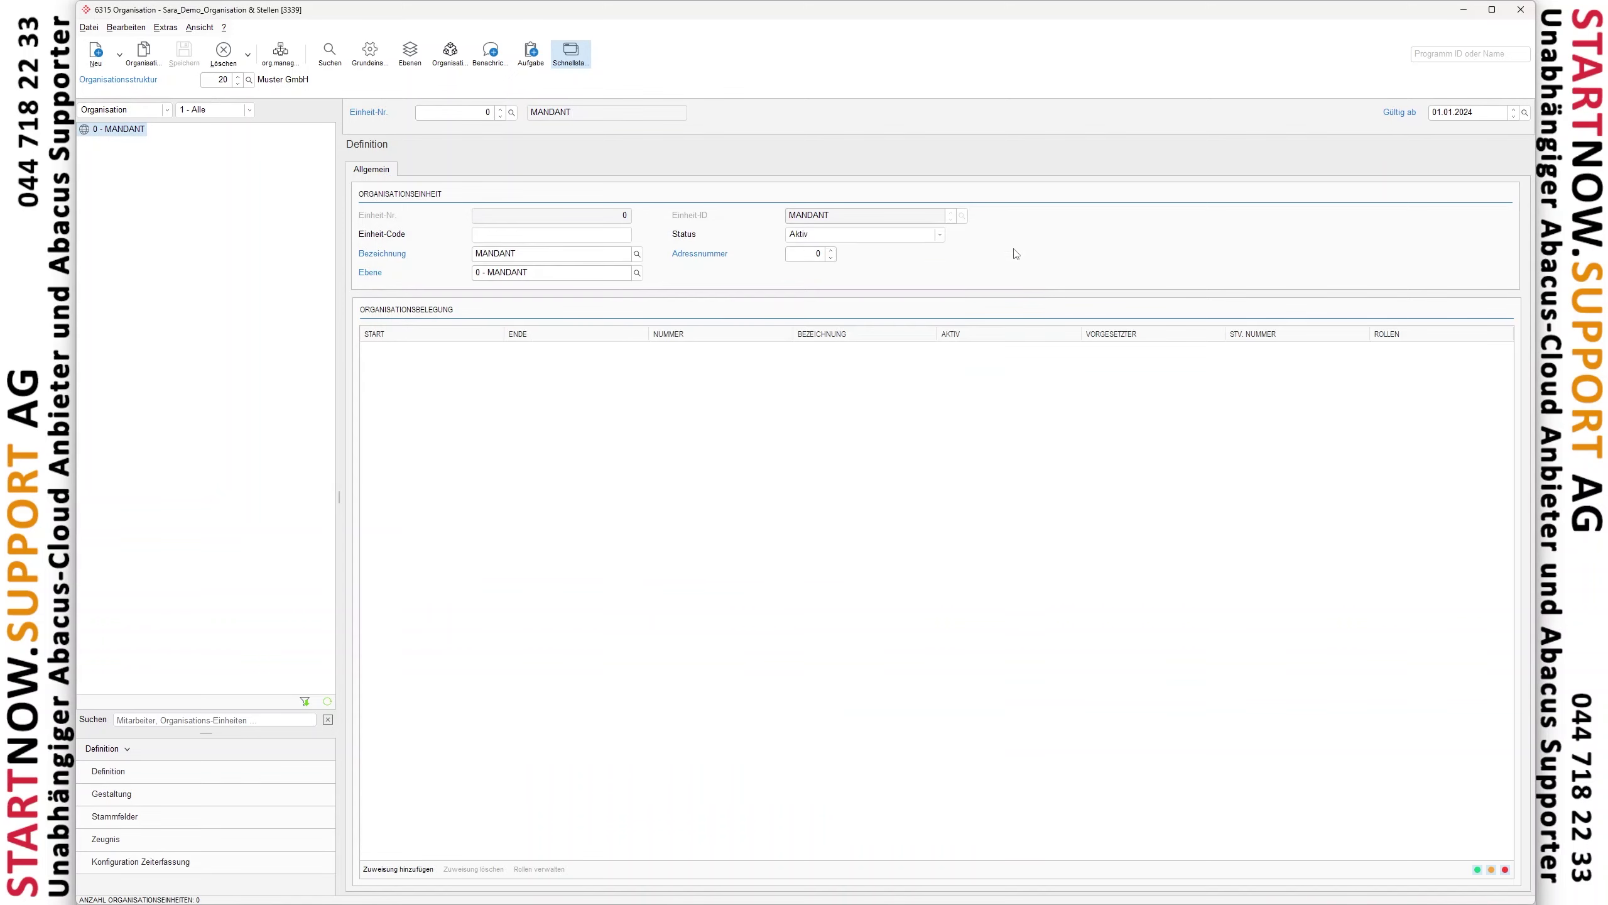
Review the level definitions of the Muster GmbH structure, along with its structure number and validity date
click(411, 63)
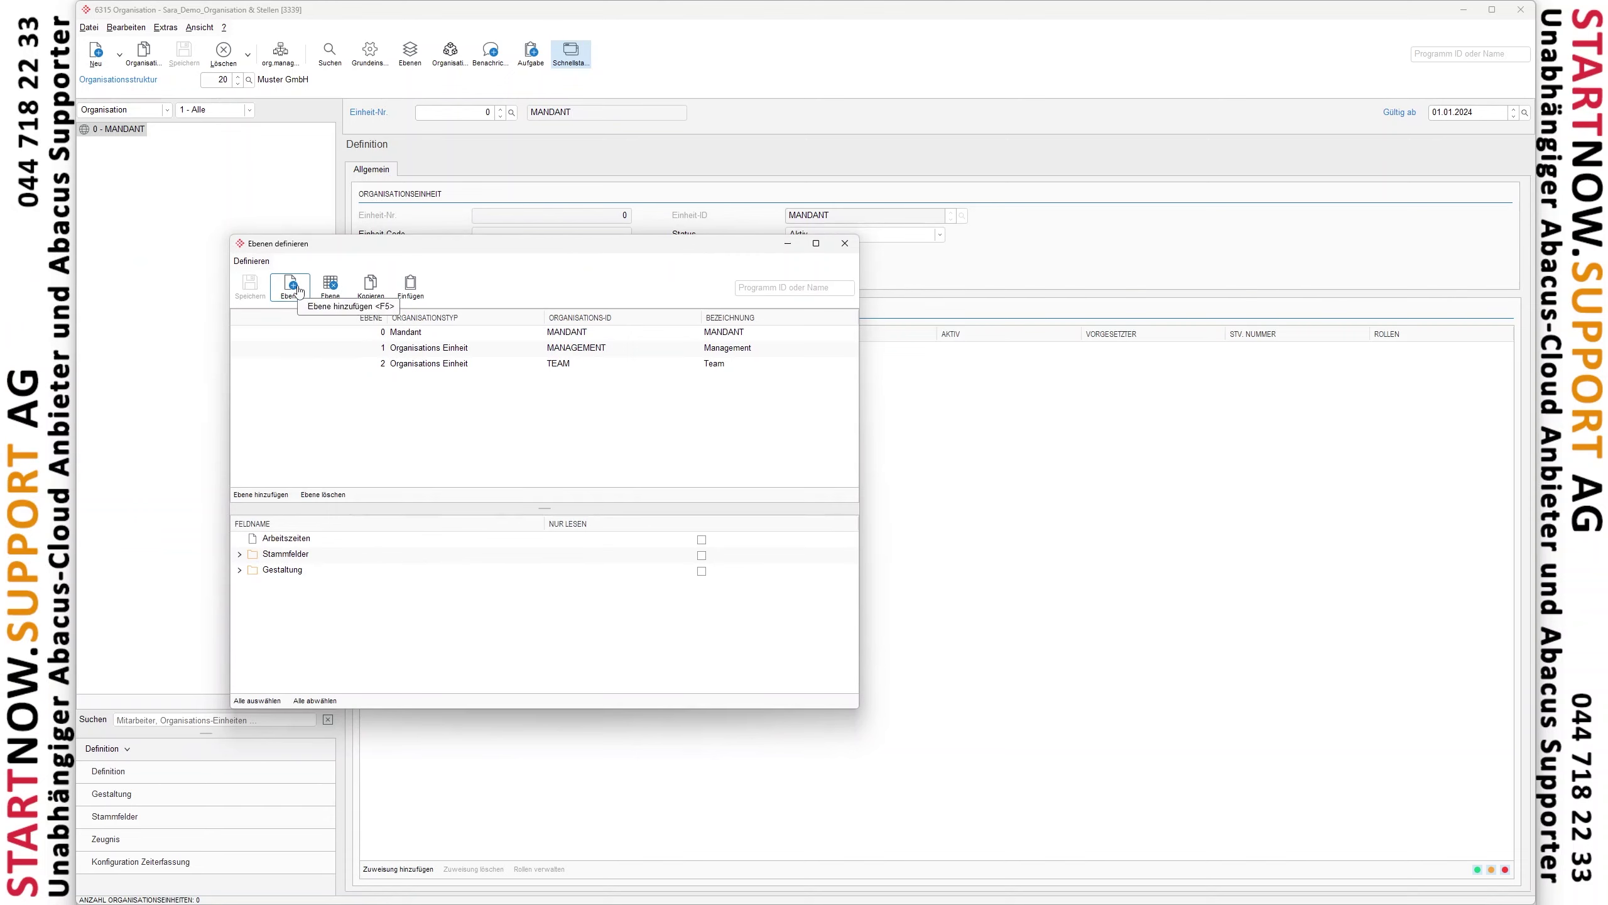
click(845, 243)
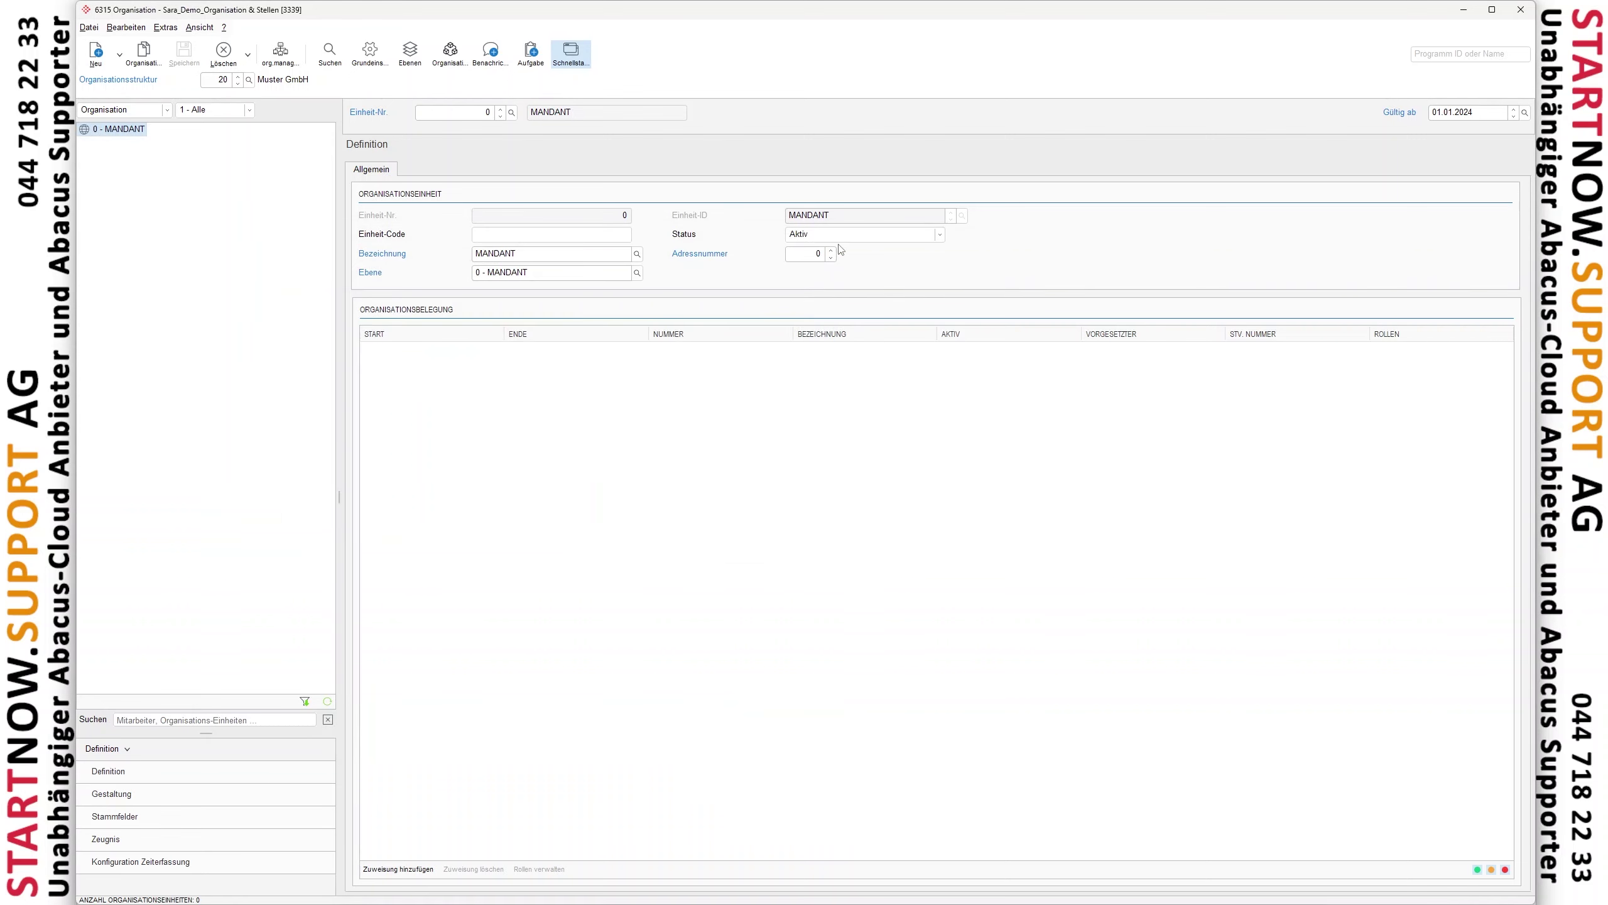
click(227, 80)
click(1483, 109)
Create the organisation unit Management with unit number 20 under MANDANT, adopting the data of the parent unit
right_click(113, 135)
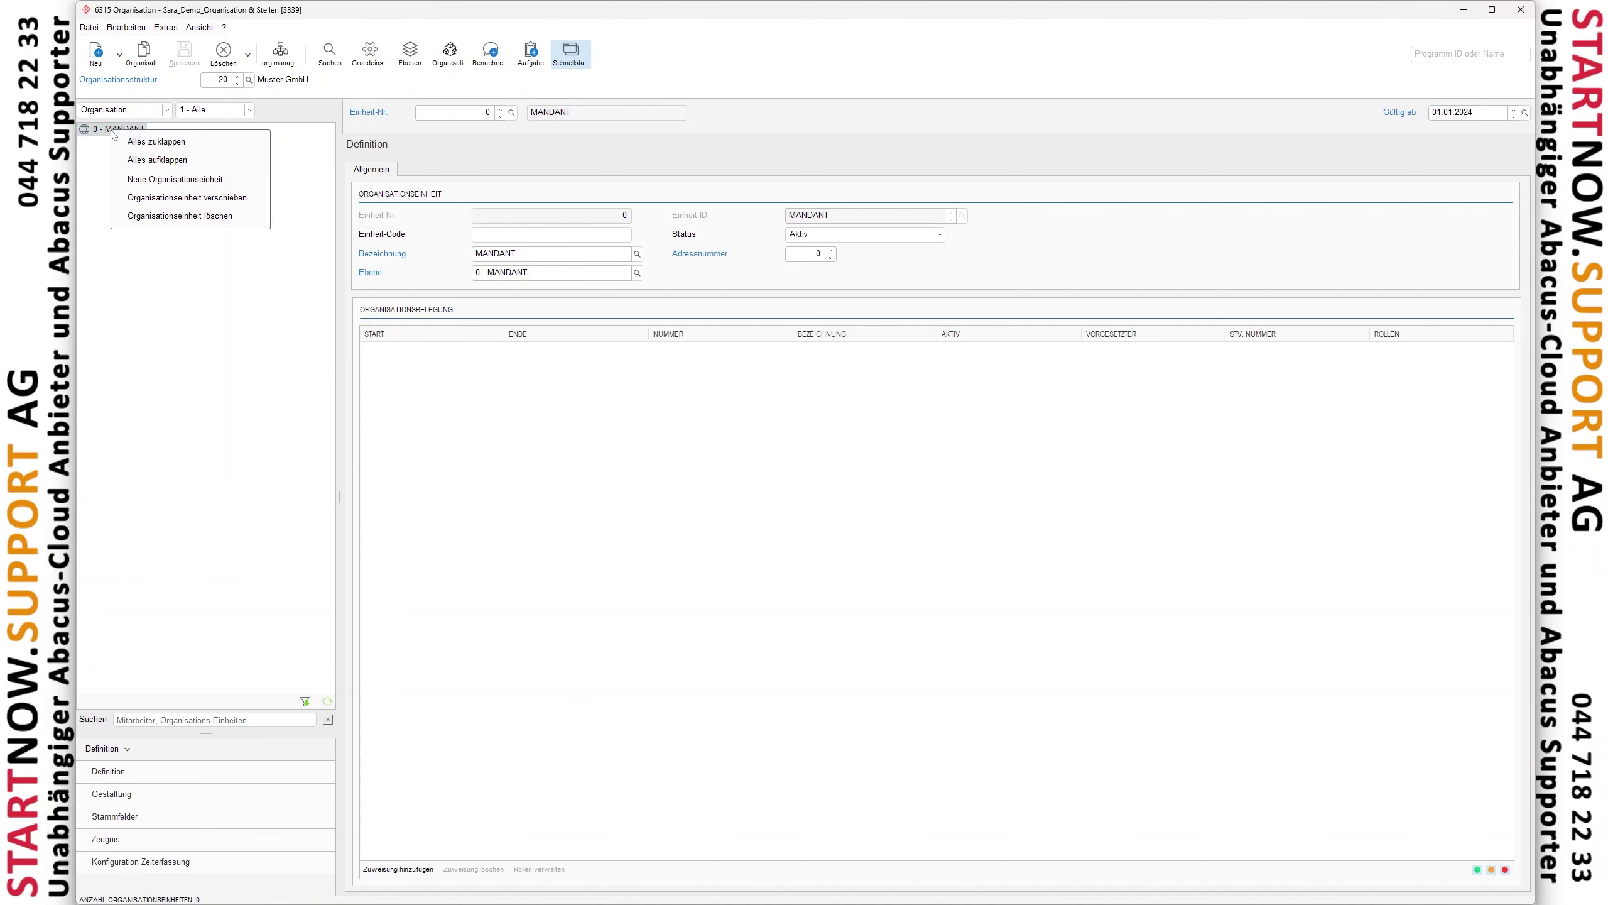
click(174, 179)
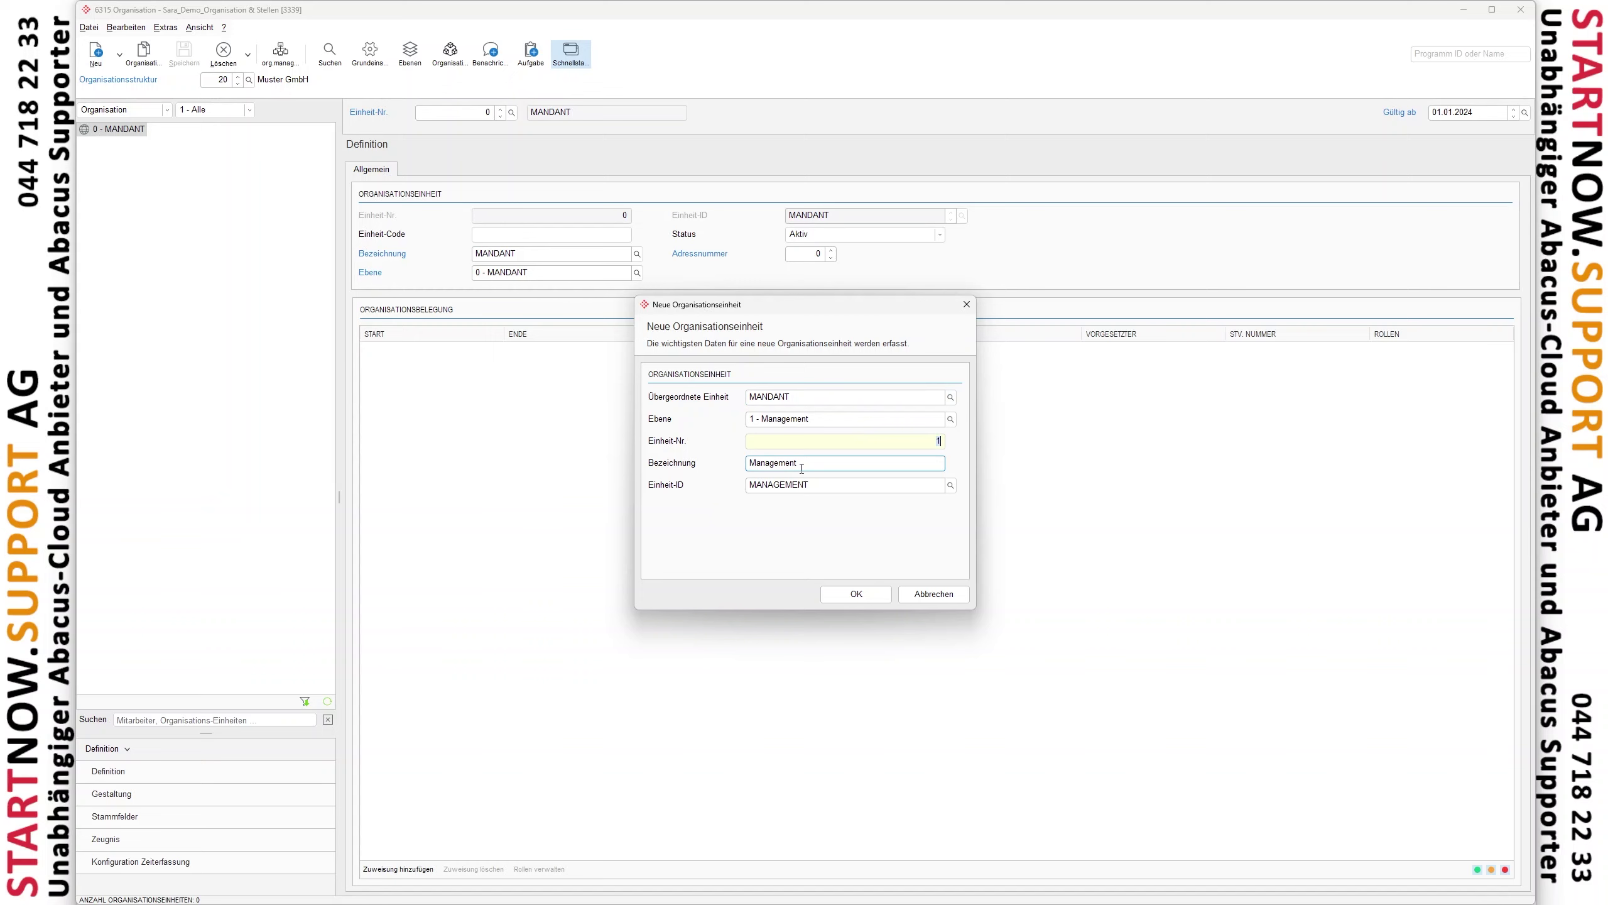
click(795, 401)
key(Tab)
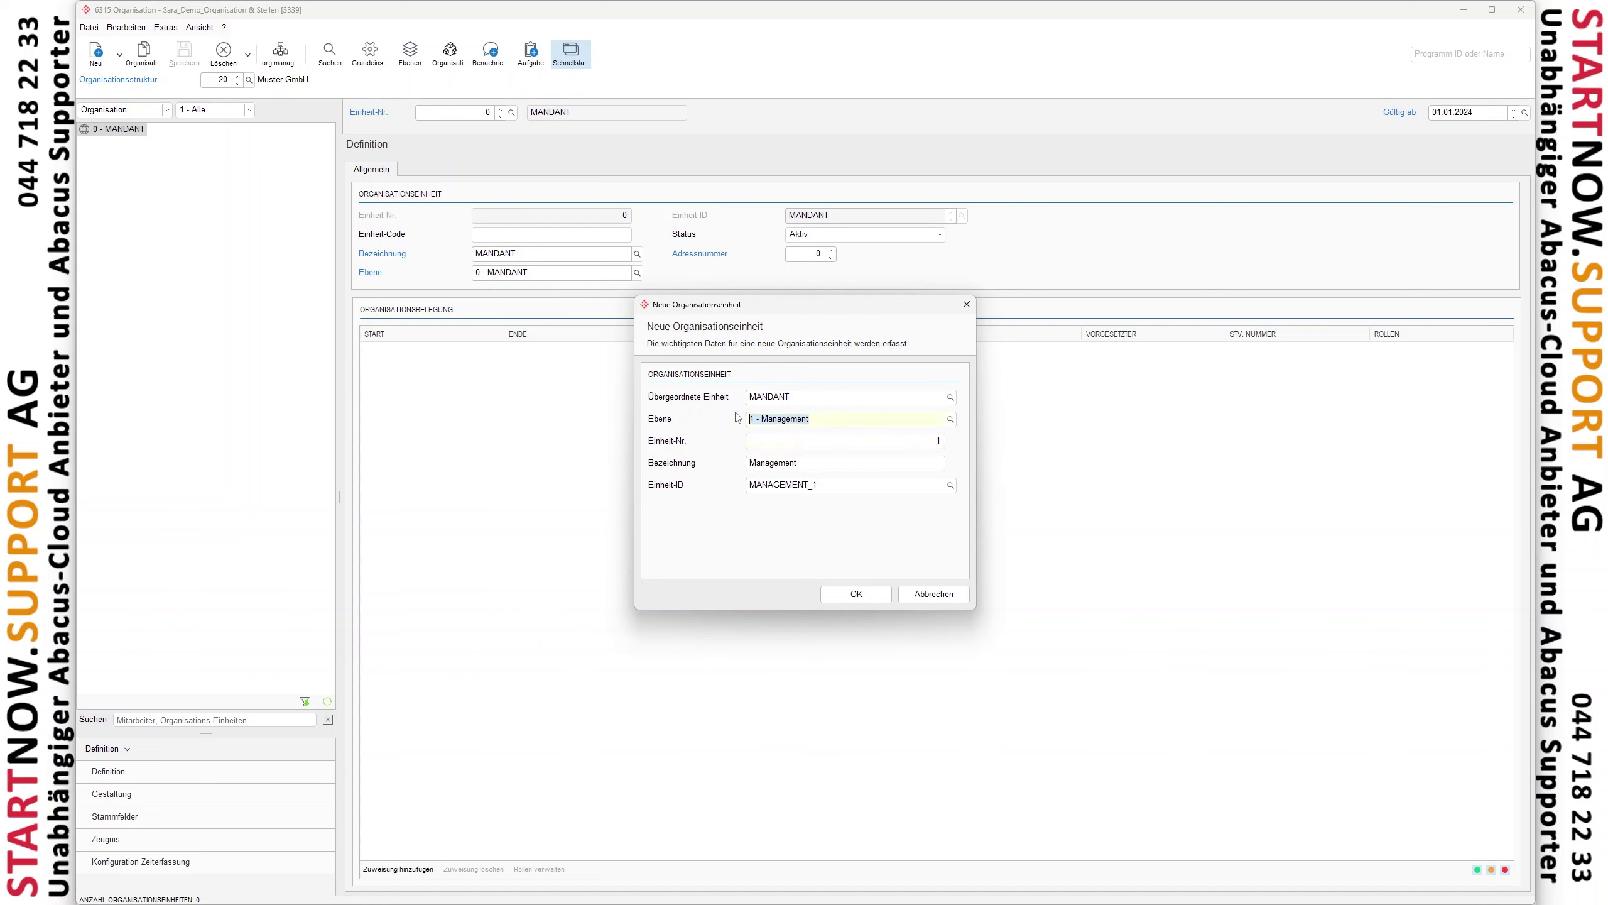
click(837, 443)
click(892, 441)
text(0)
key(Tab)
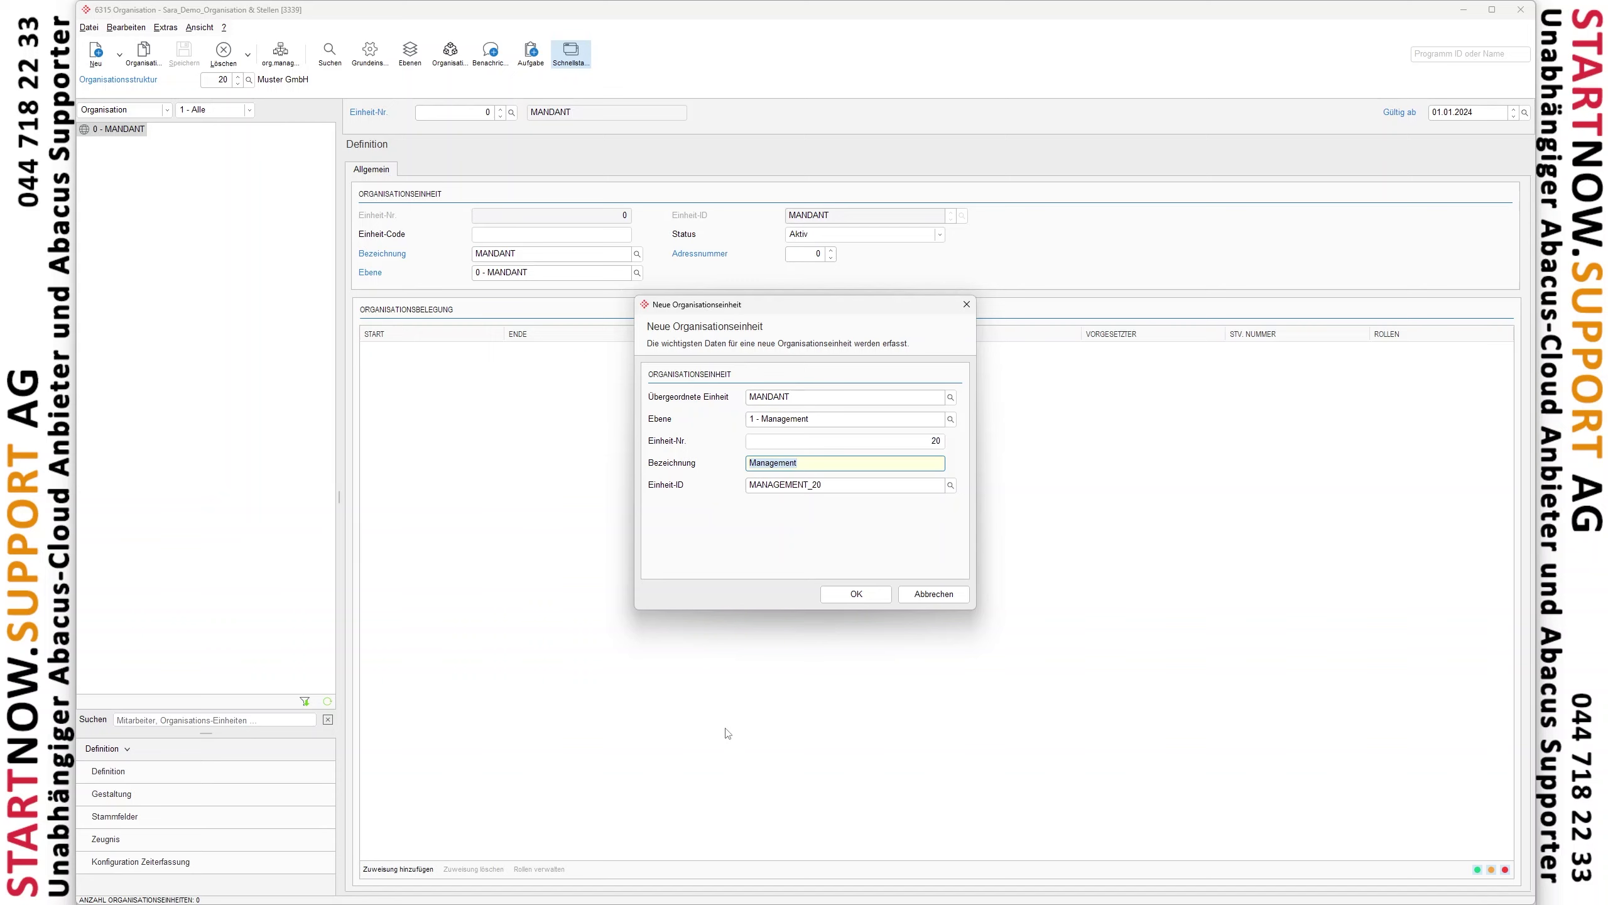
click(854, 603)
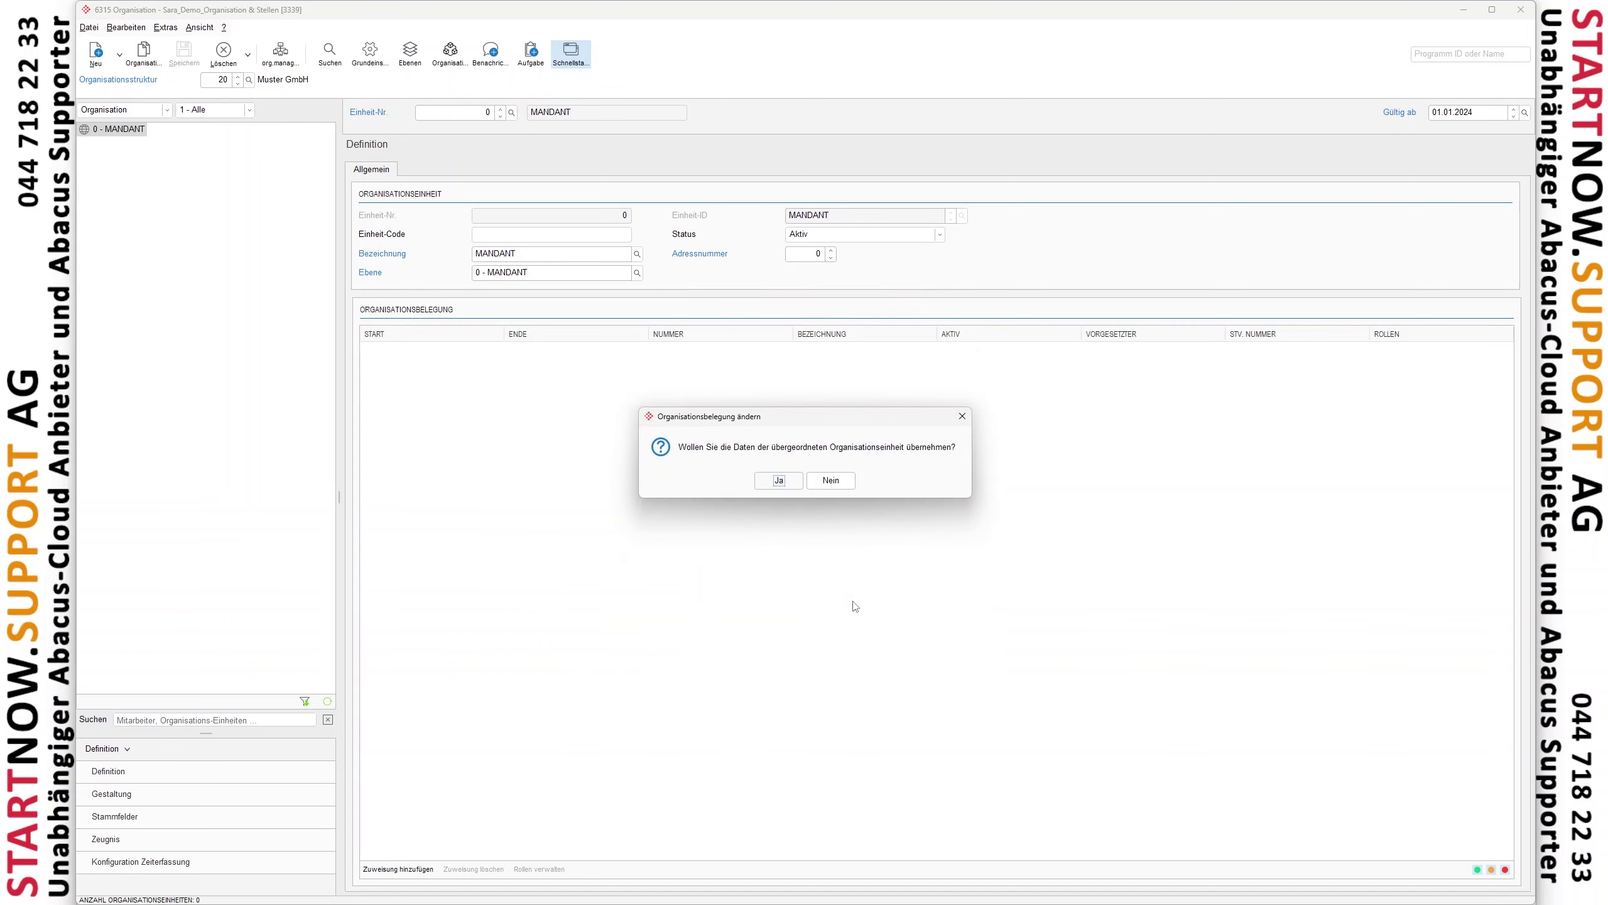
click(777, 483)
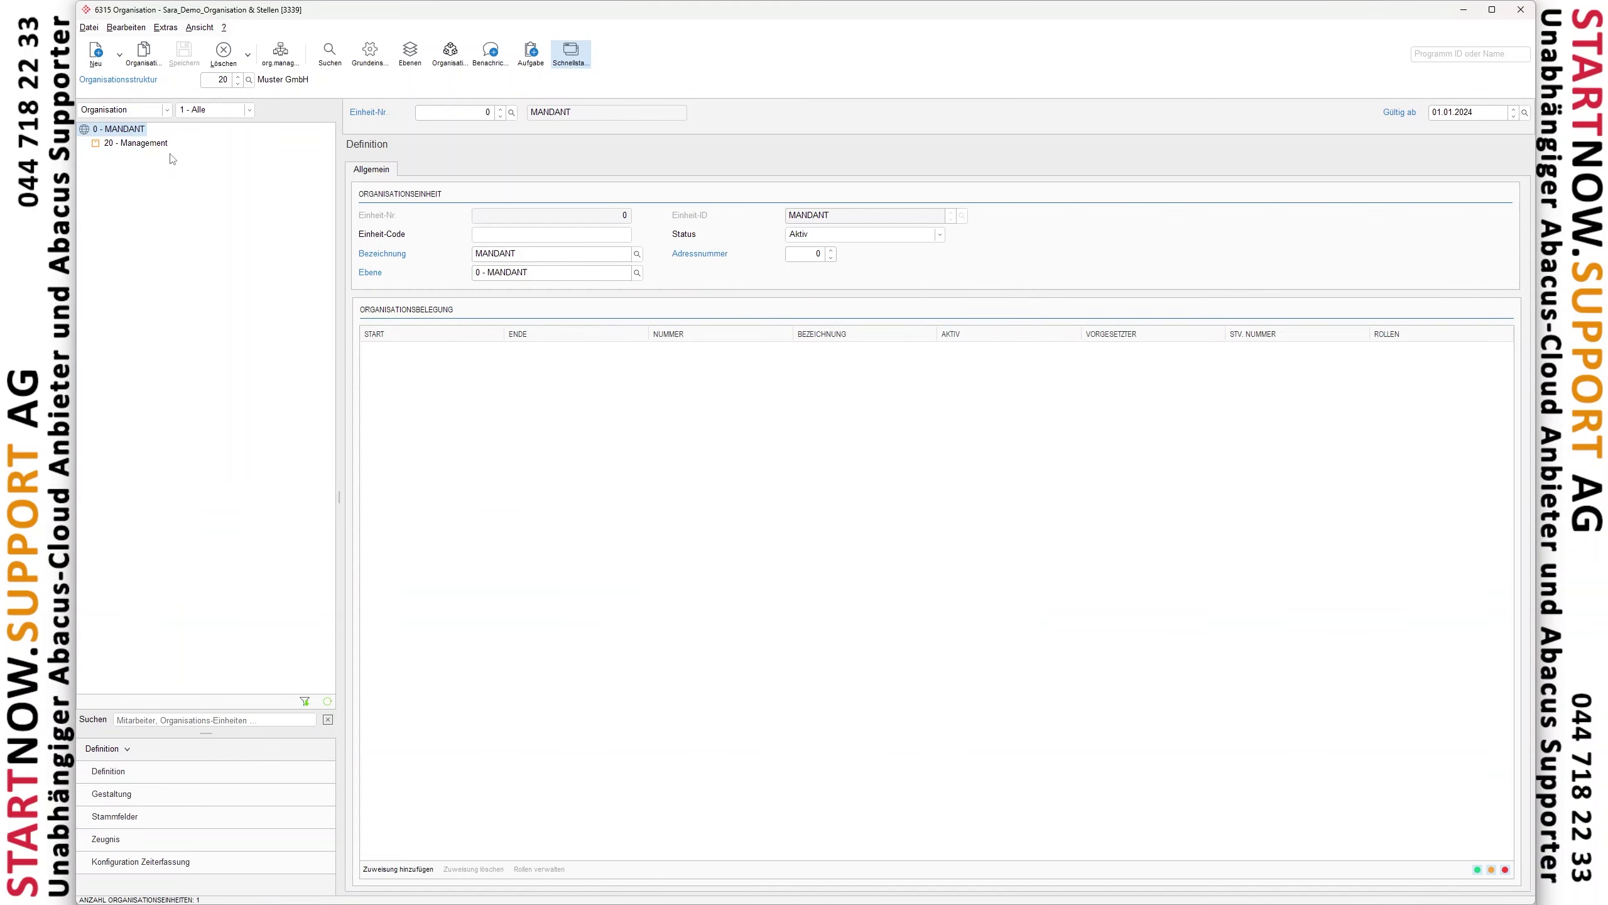
Compare the definitions of the MANDANT and Management units in the organisation tree
click(141, 144)
click(126, 130)
click(125, 145)
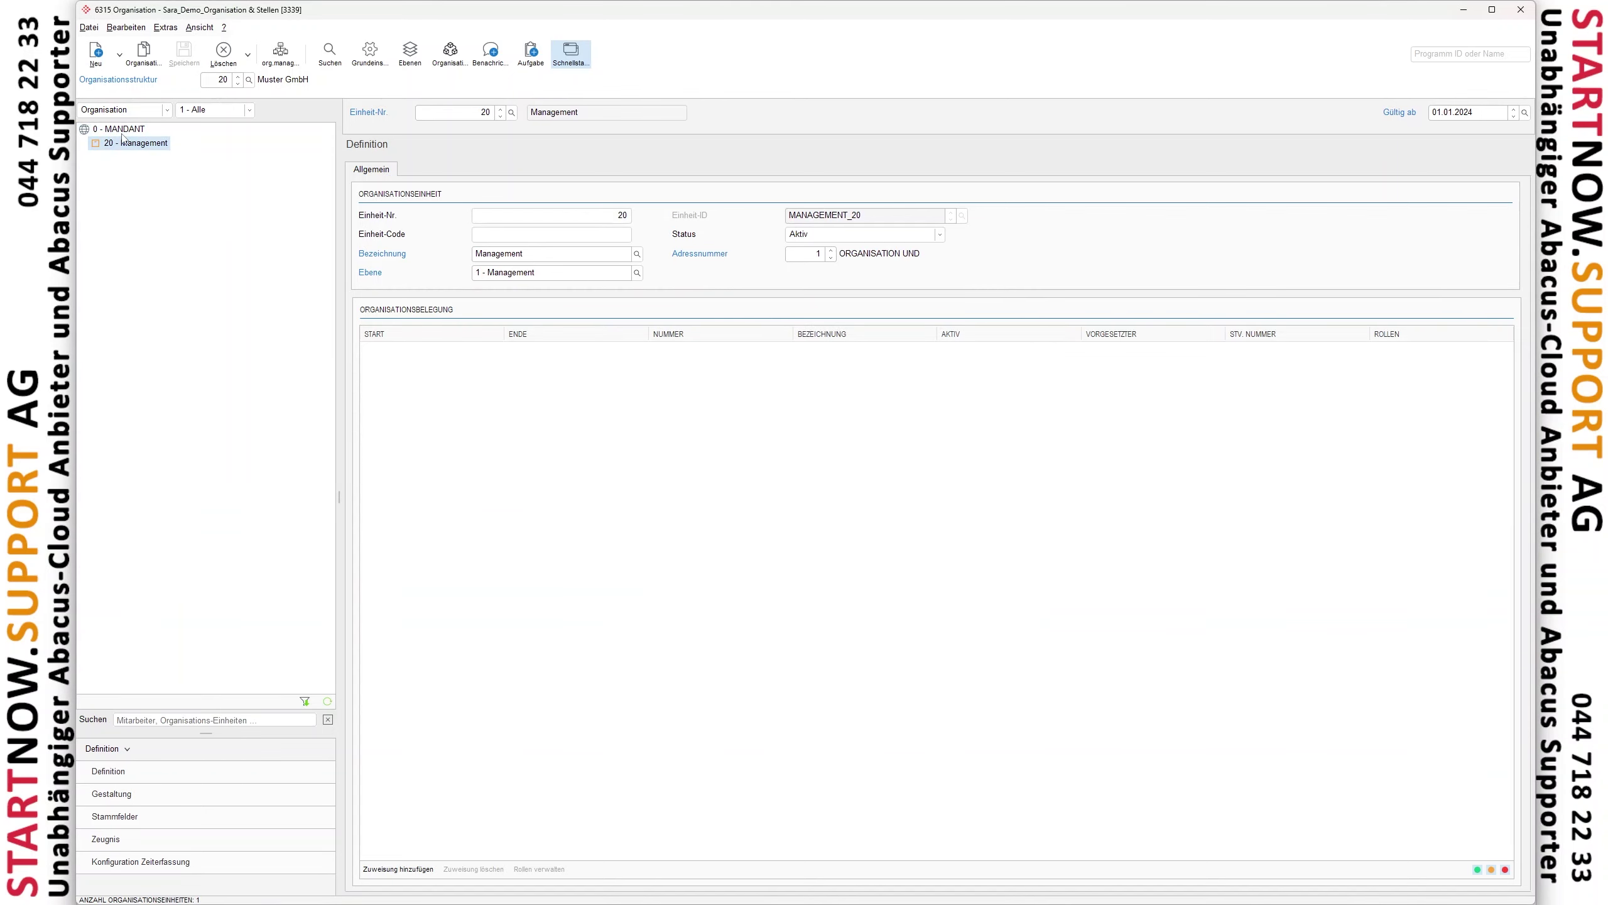
click(124, 131)
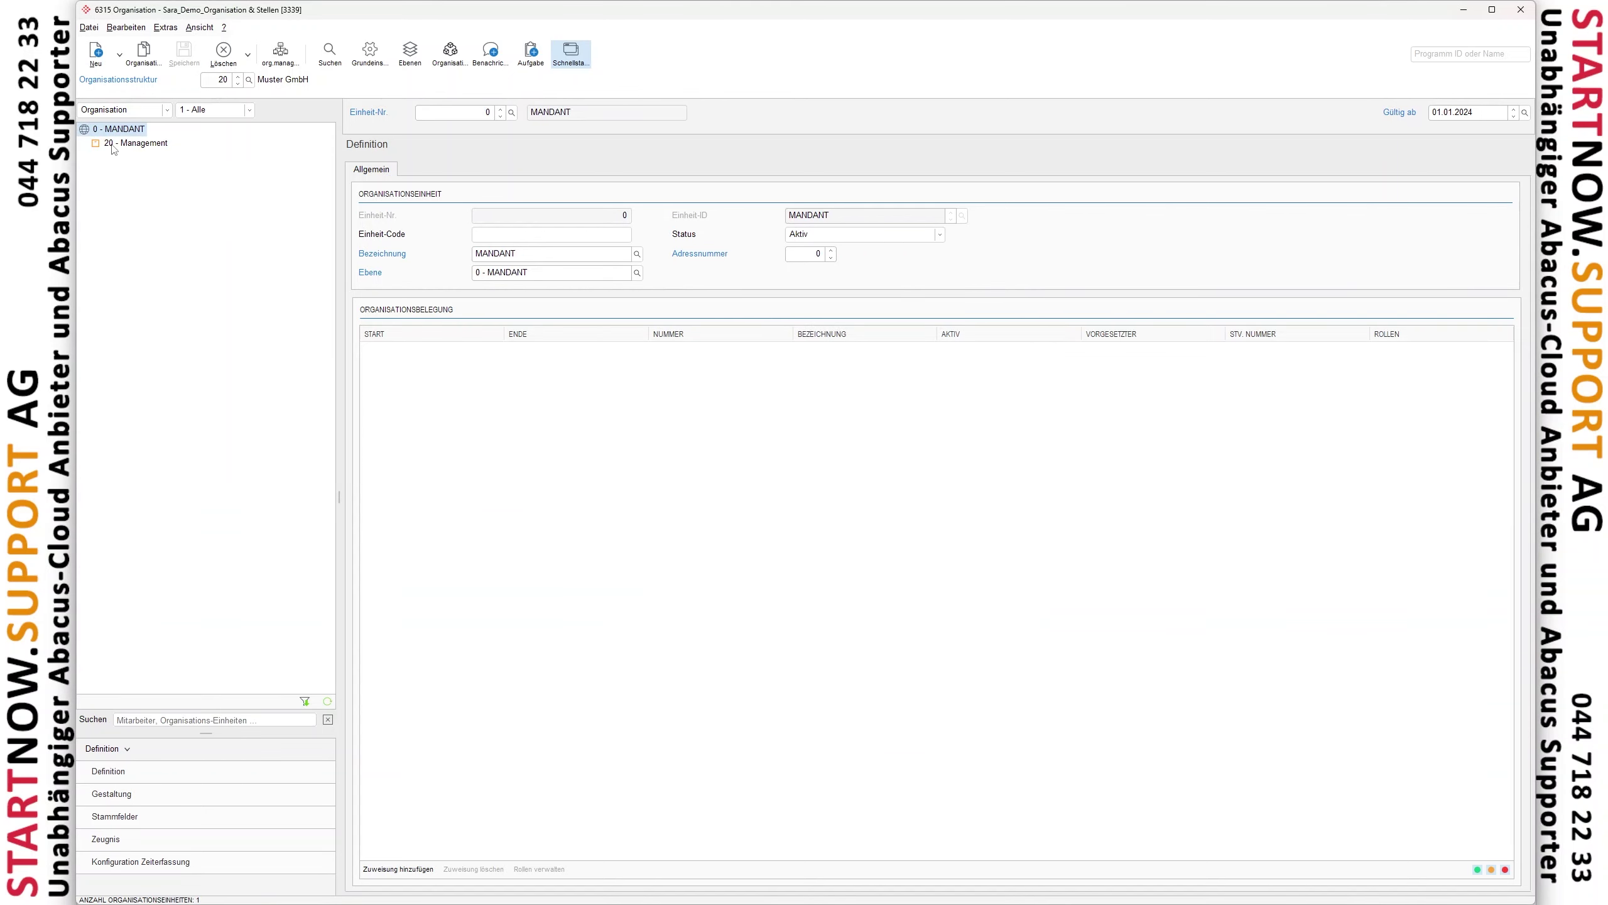
click(115, 144)
click(114, 135)
click(124, 144)
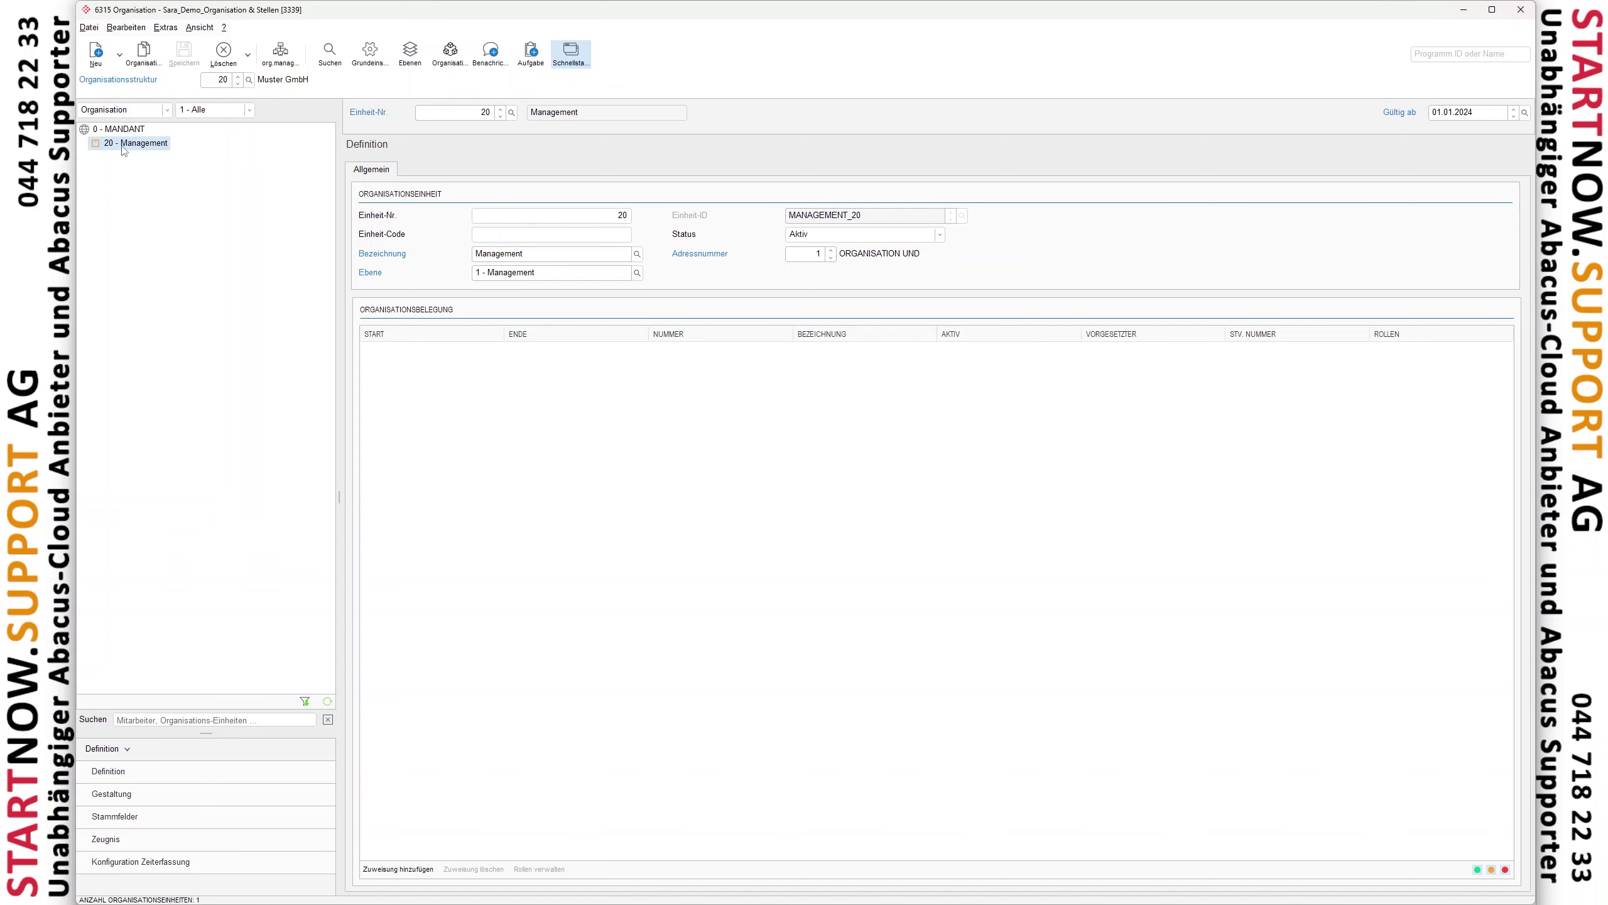
click(128, 133)
click(123, 145)
Create the organisation unit Team with unit number 200 under Management, adopting the parent unit's data, and view its definition
right_click(136, 145)
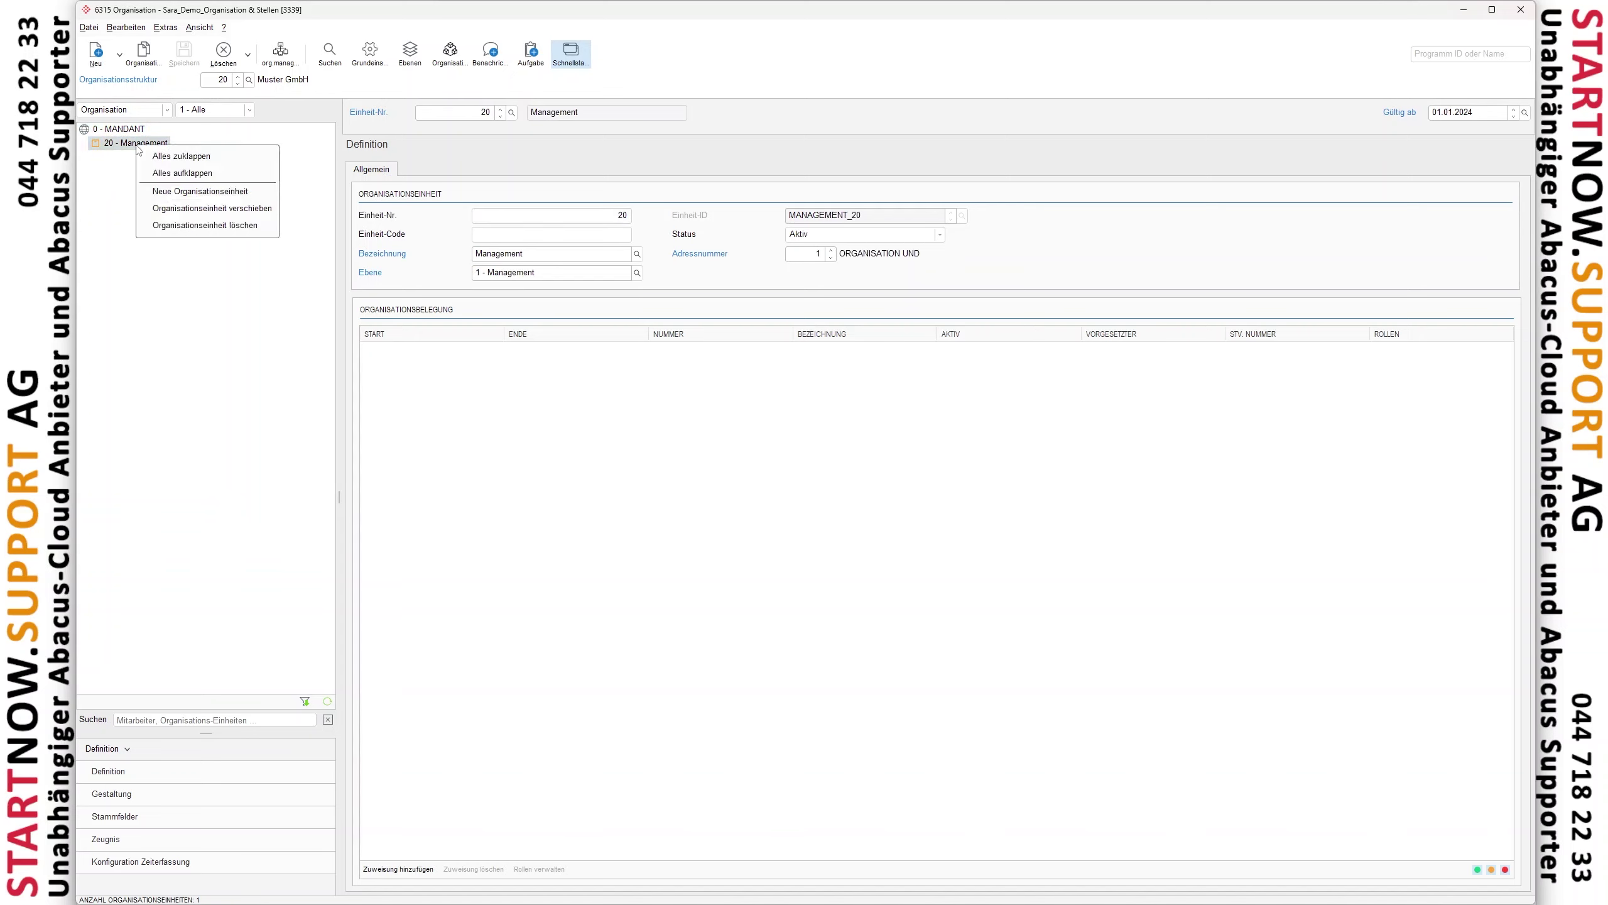
click(194, 191)
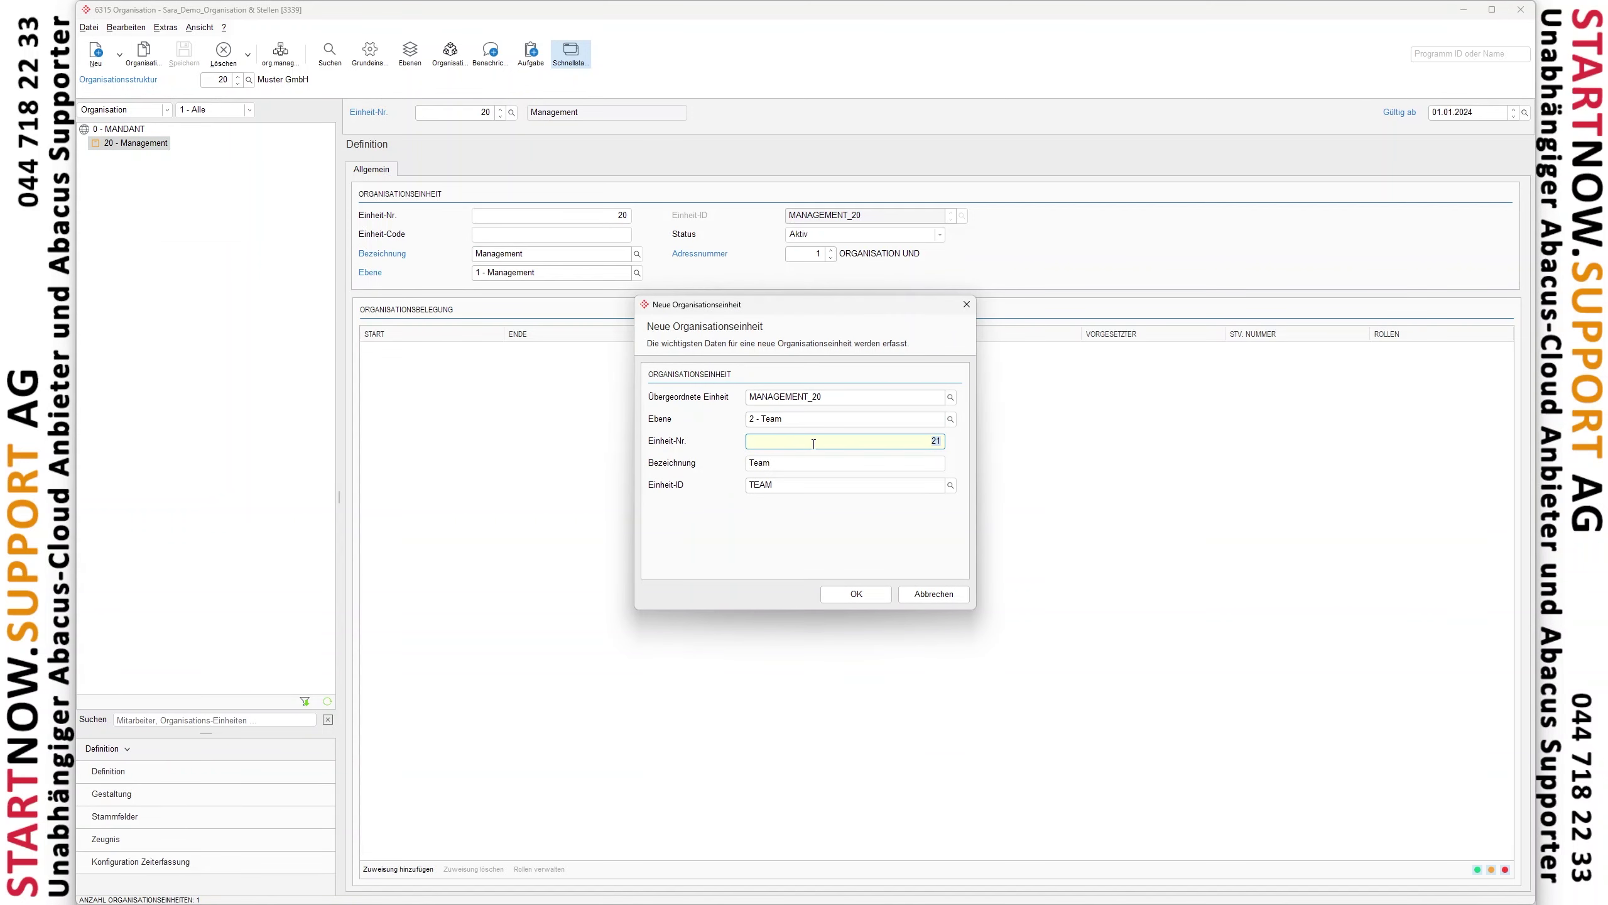
key(Tab)
text(2)
key(Tab)
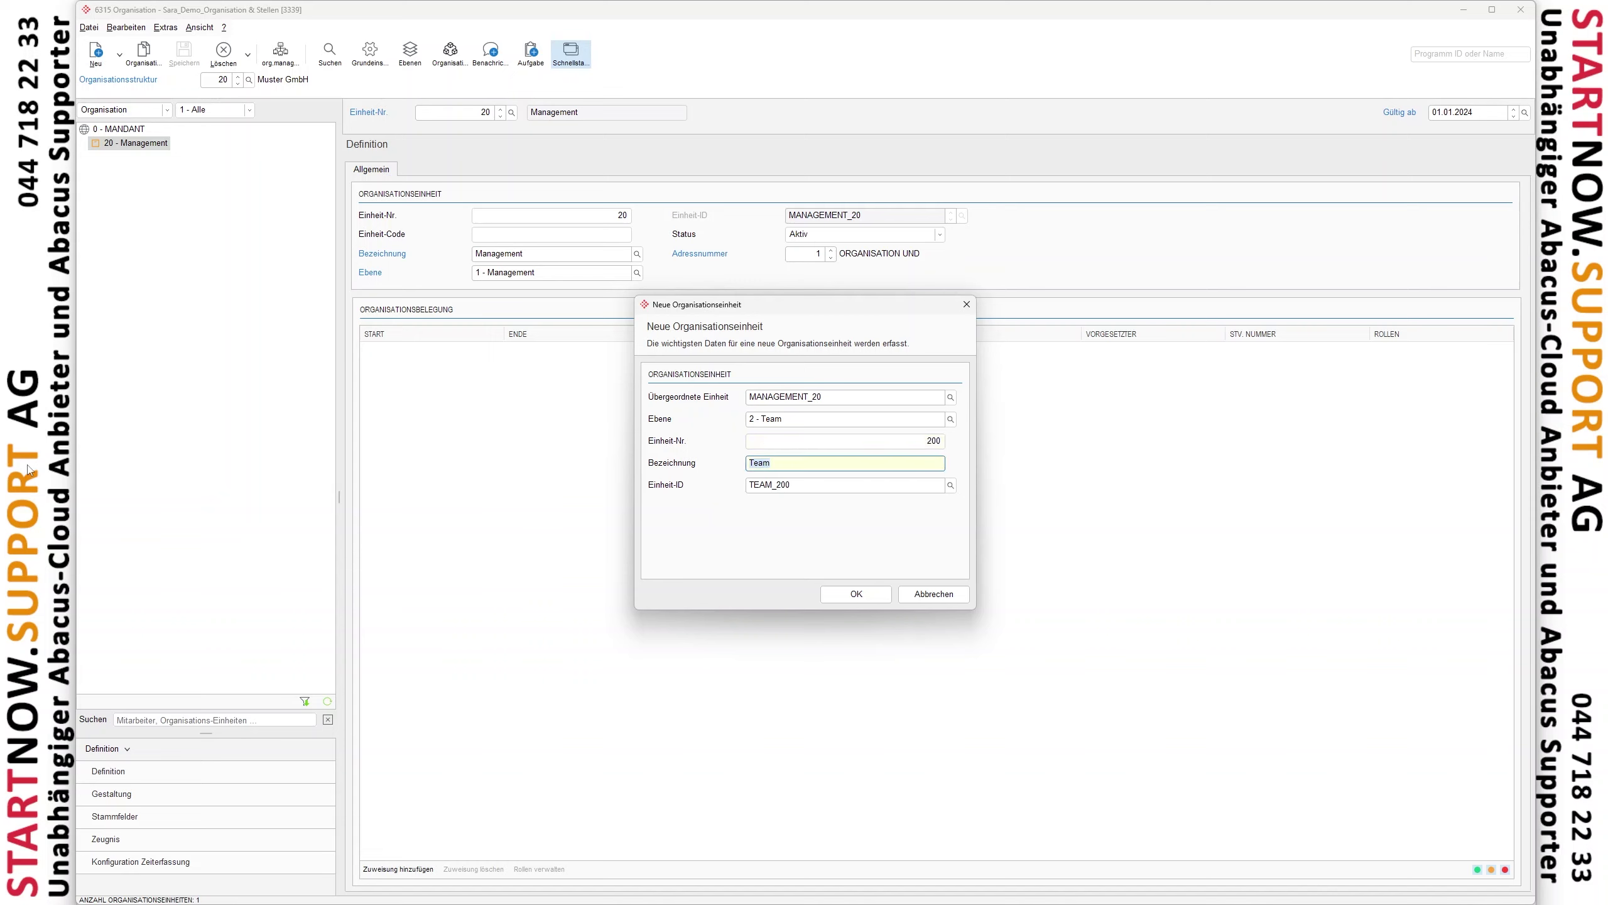
click(872, 599)
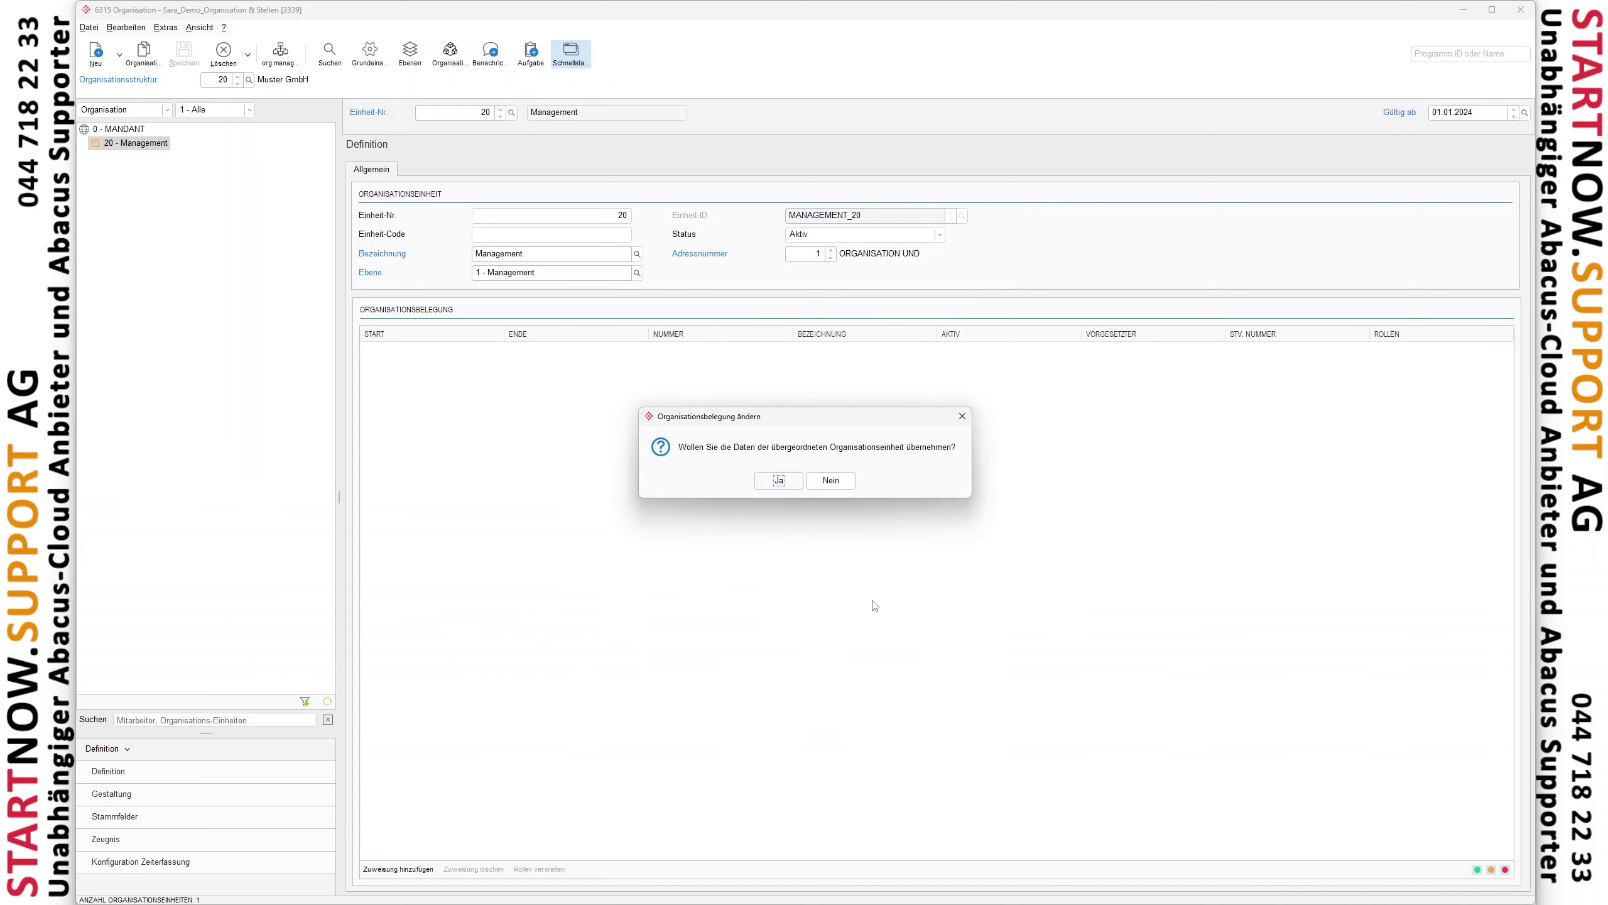
click(780, 480)
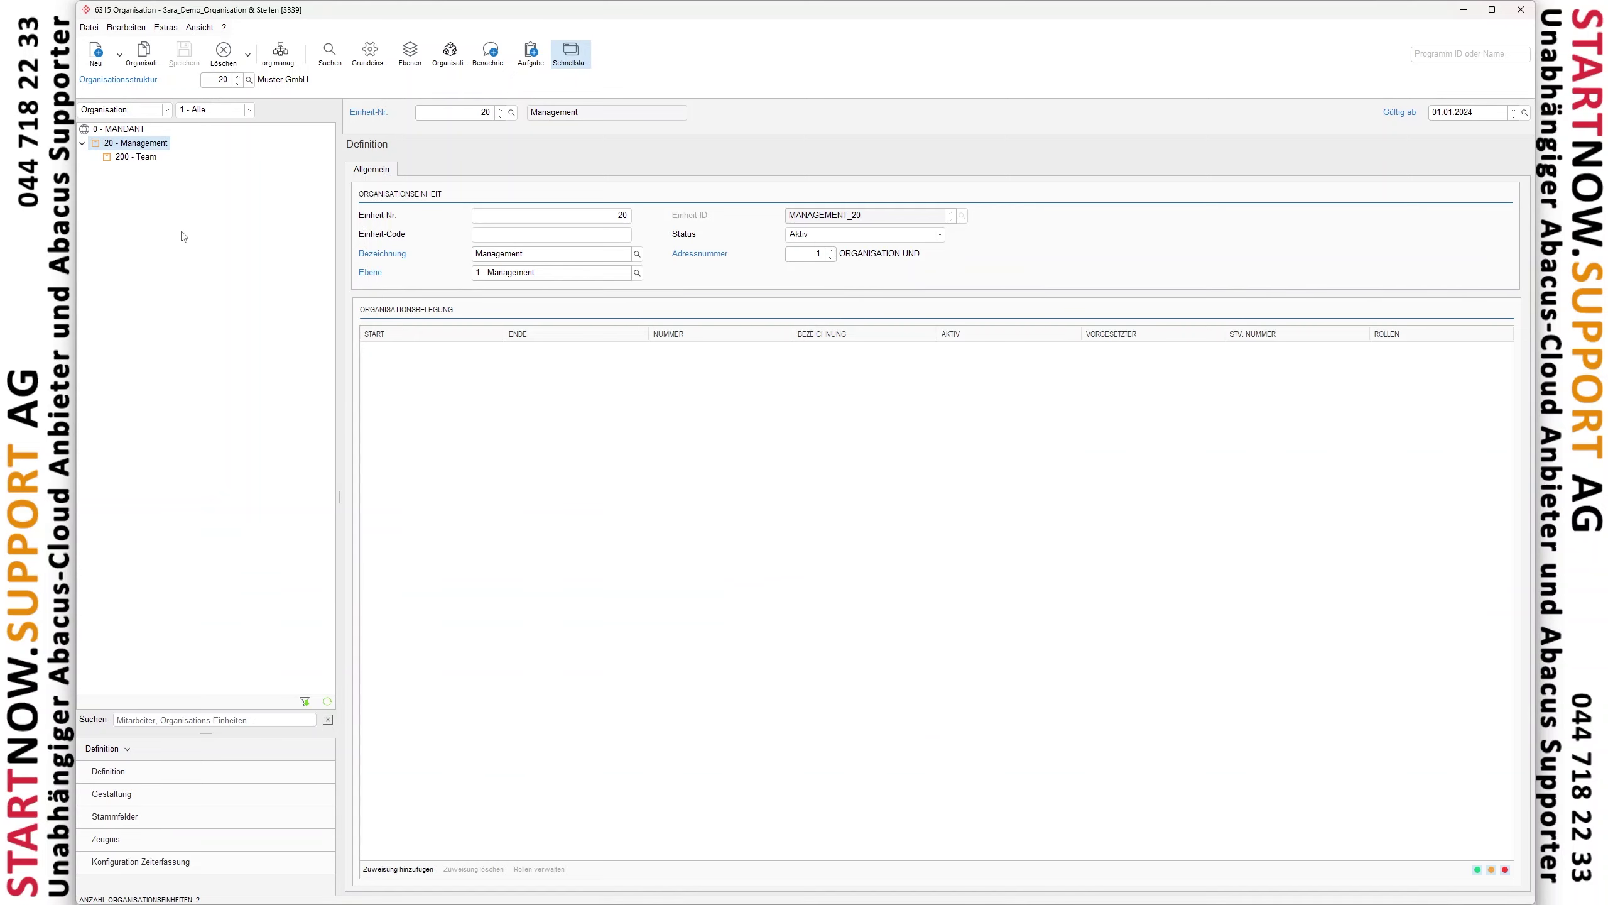
click(140, 158)
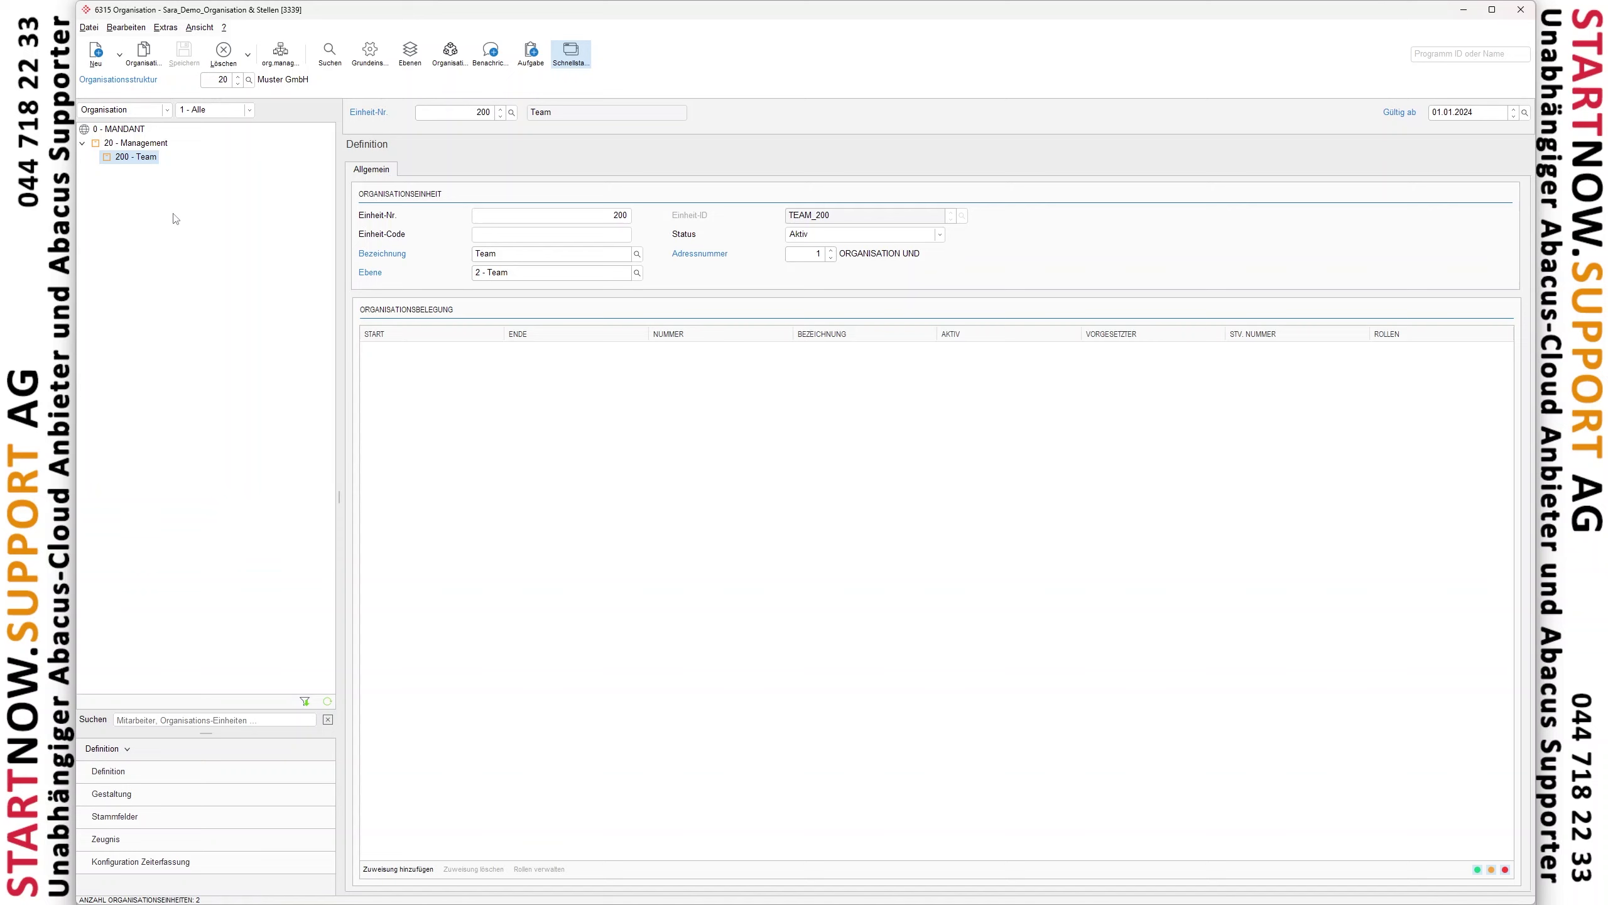
Show the organisation tree by Stelle and by Mitarbeiter, with the Management unit expanded
click(124, 109)
click(117, 138)
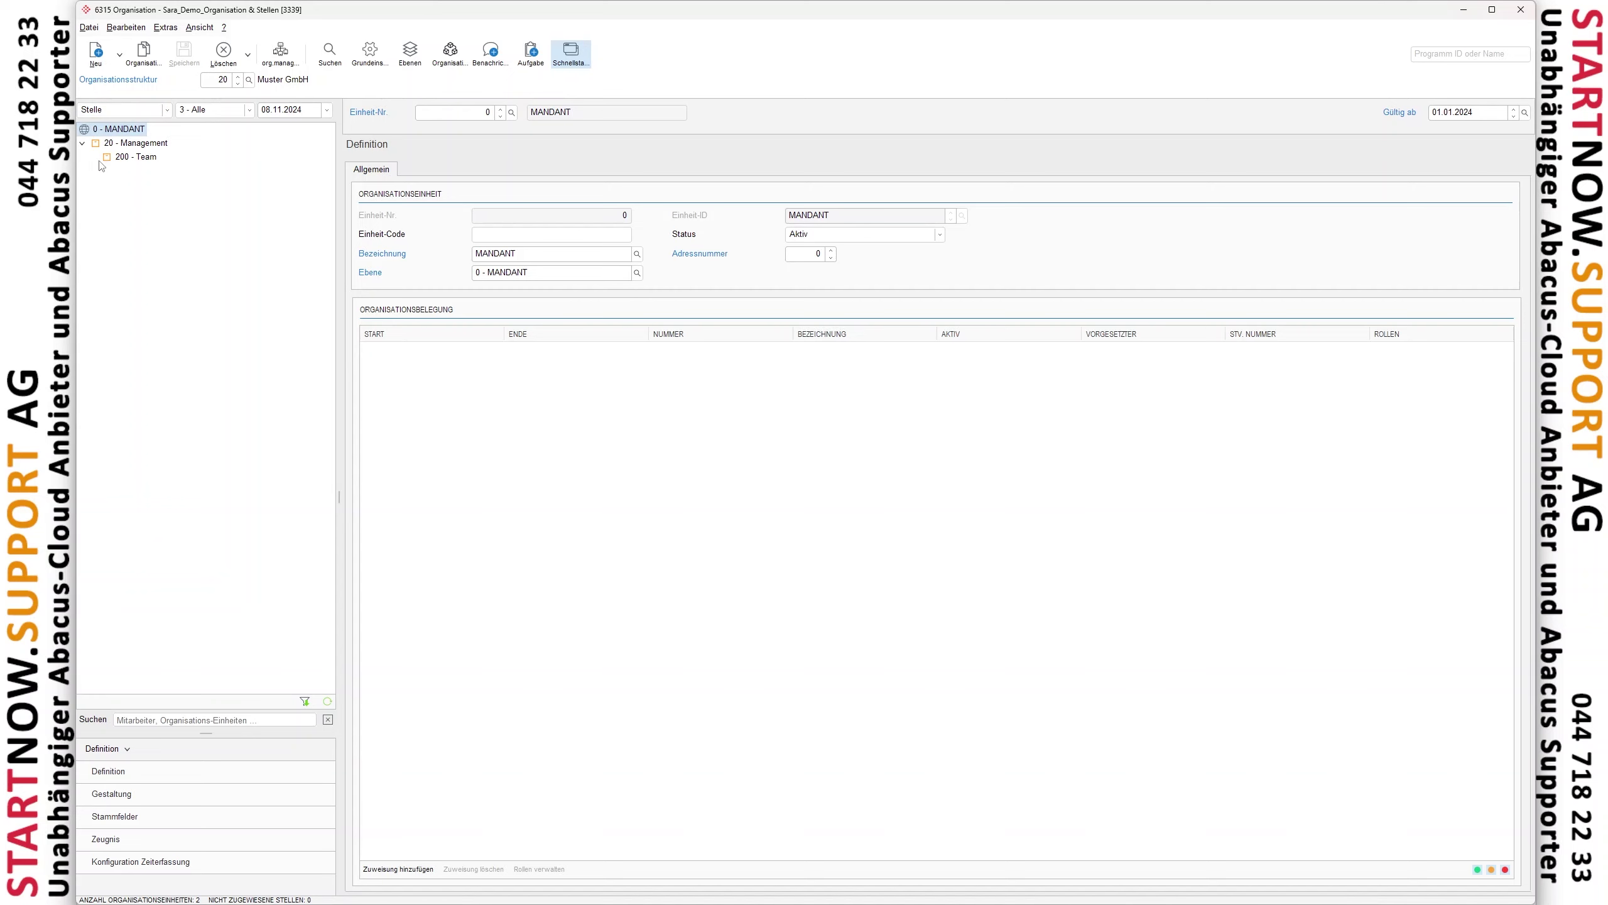
click(123, 110)
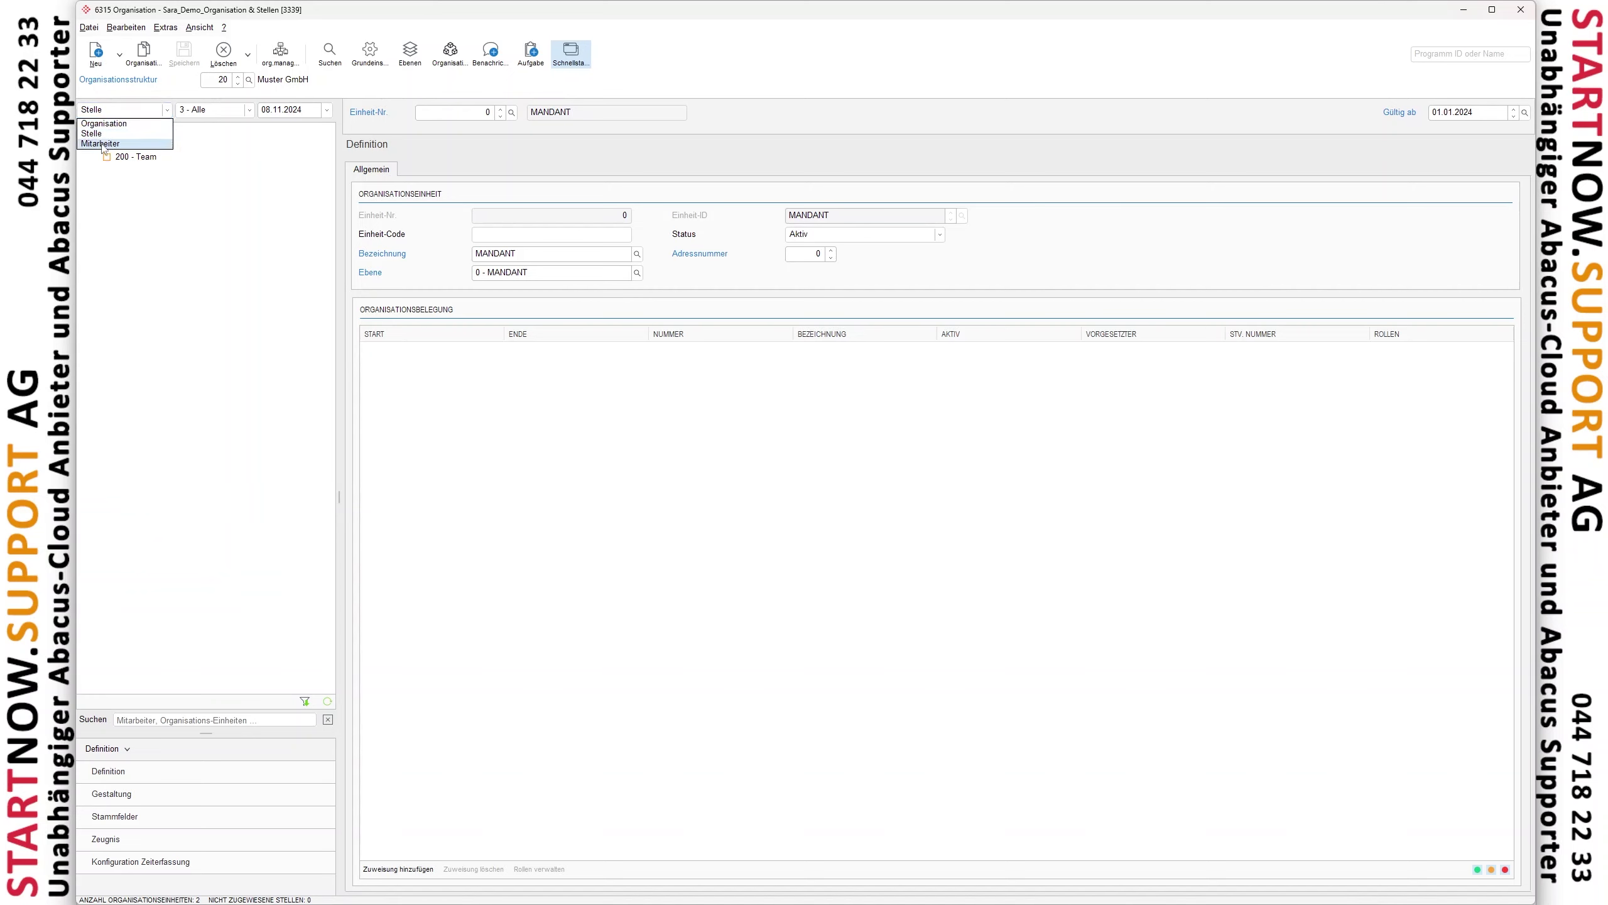
click(104, 147)
click(83, 171)
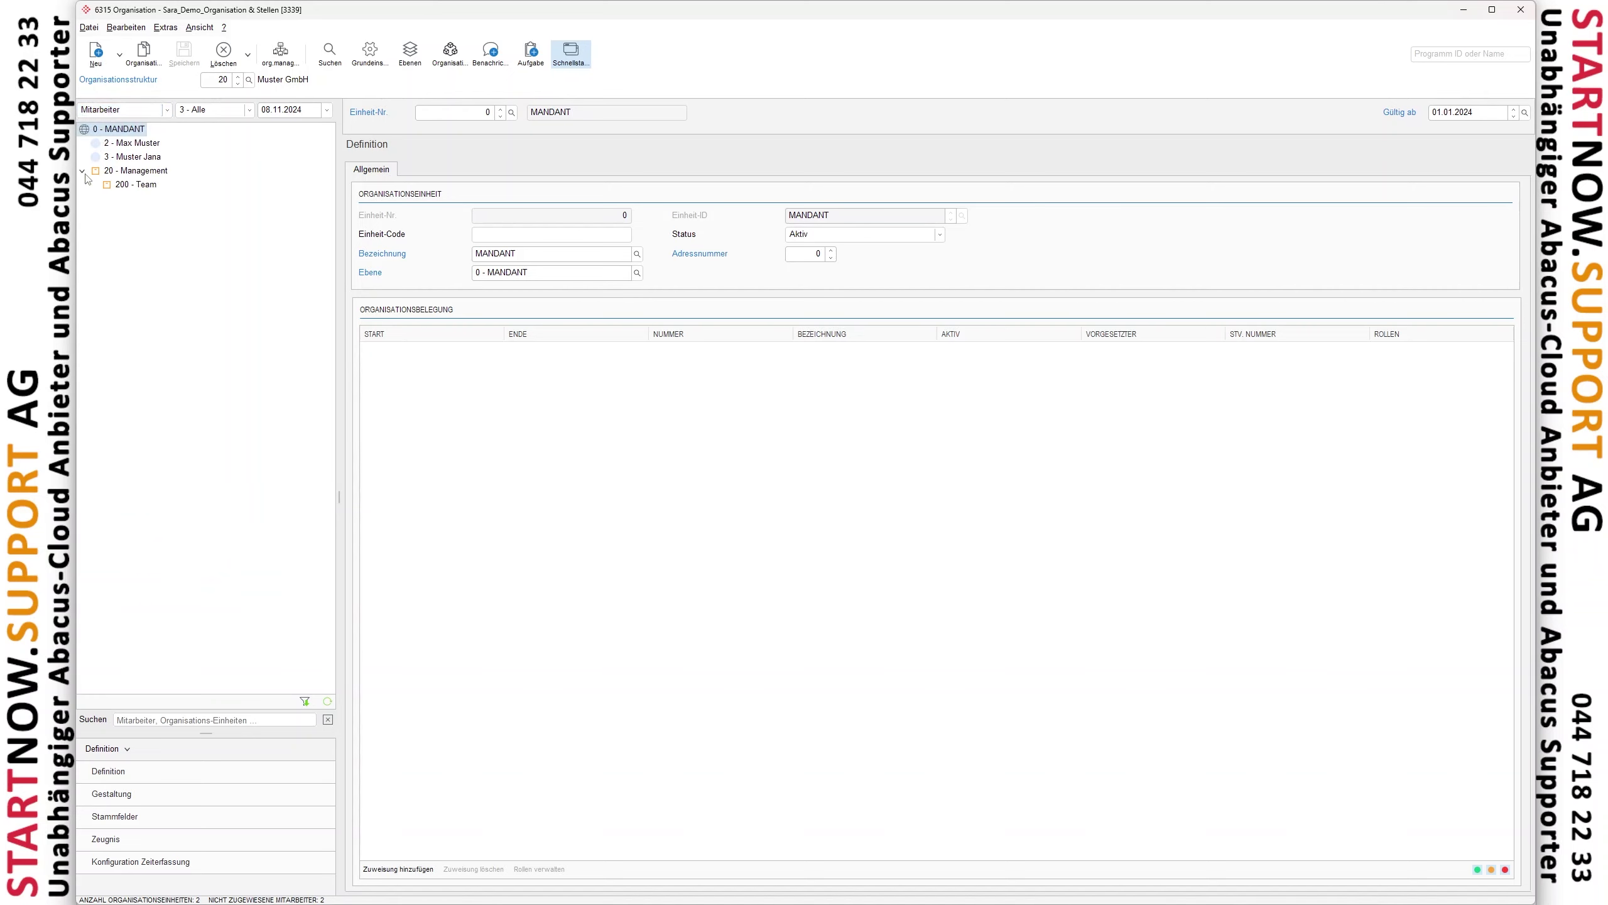
Examine the unassigned employees and the MANDANT, Management and Team units in the employee tree
click(98, 161)
click(100, 144)
click(99, 132)
click(129, 160)
click(126, 170)
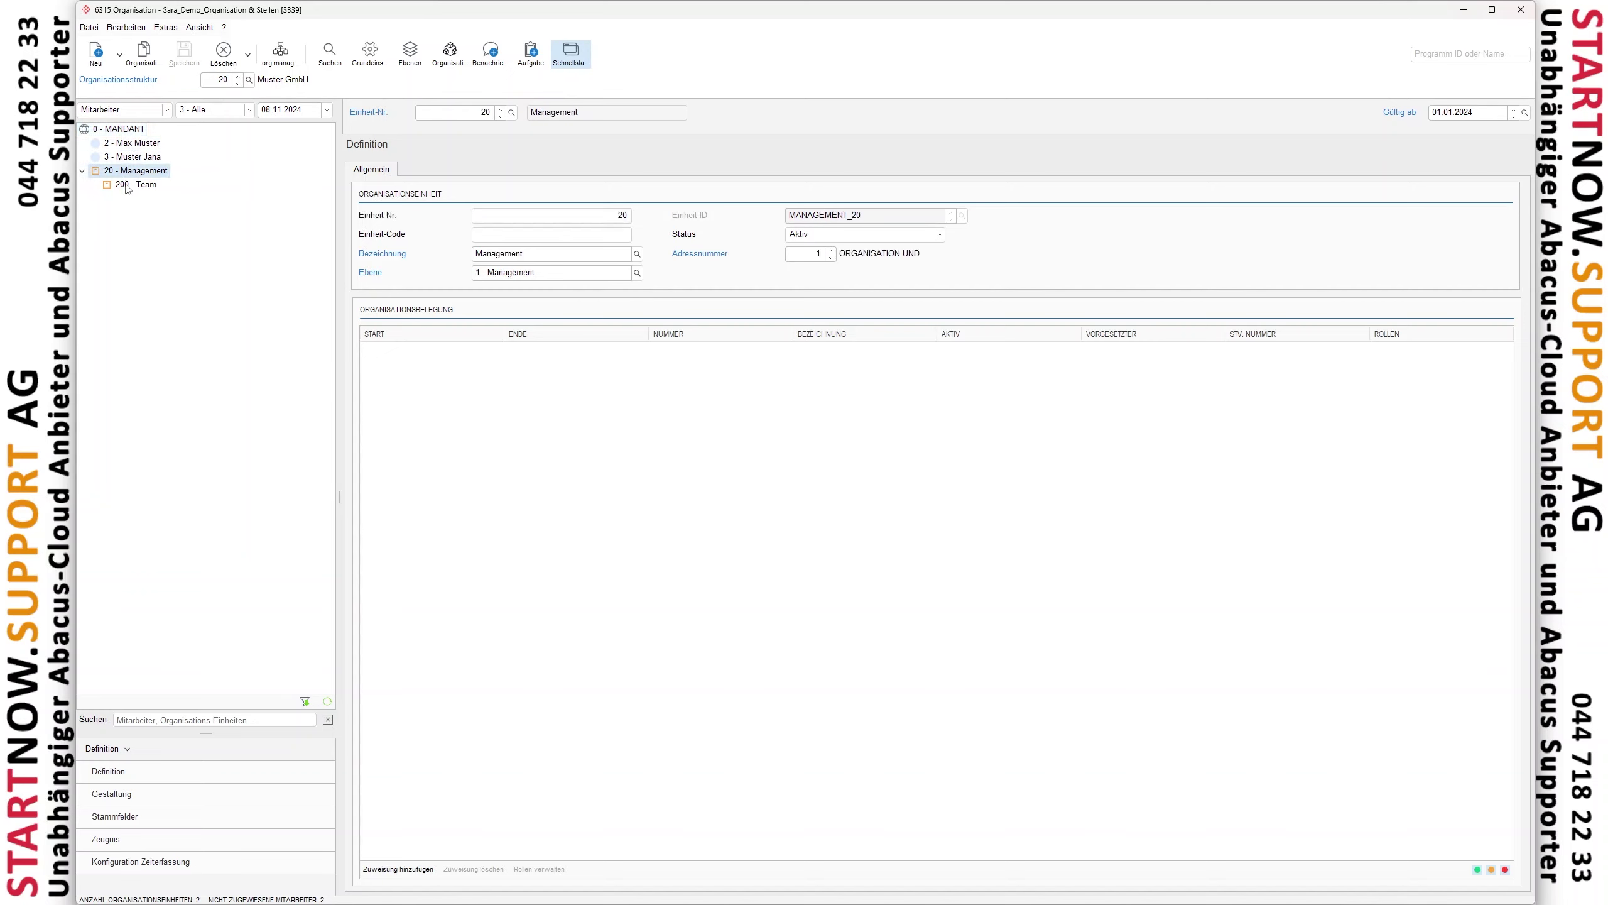
key(Down)
click(129, 159)
click(129, 171)
key(Down)
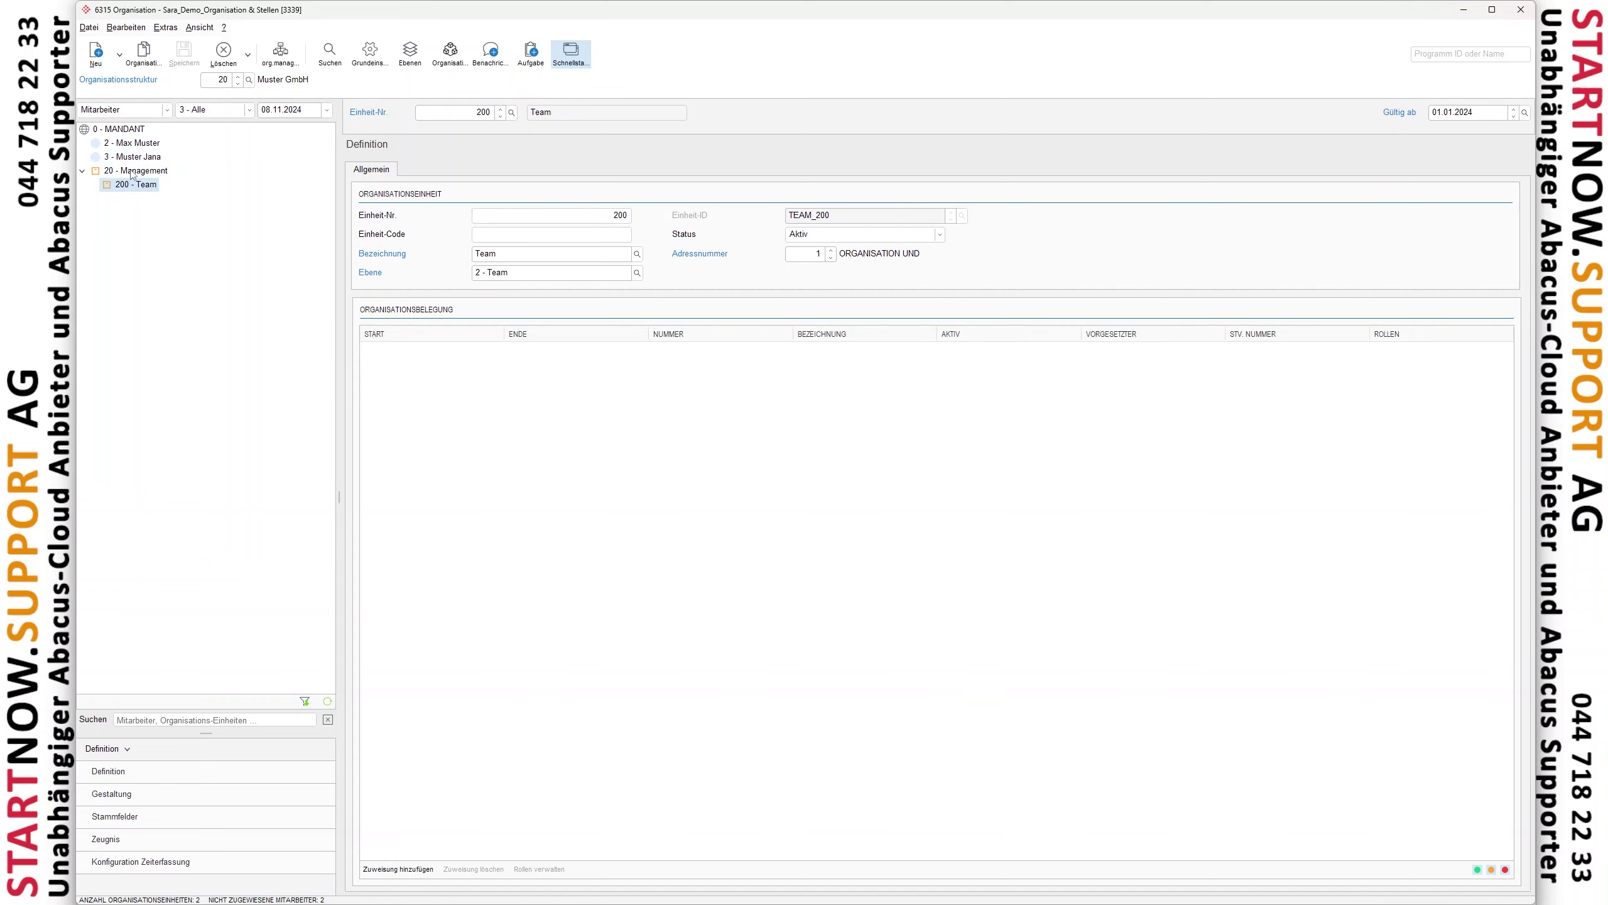
click(135, 160)
click(128, 144)
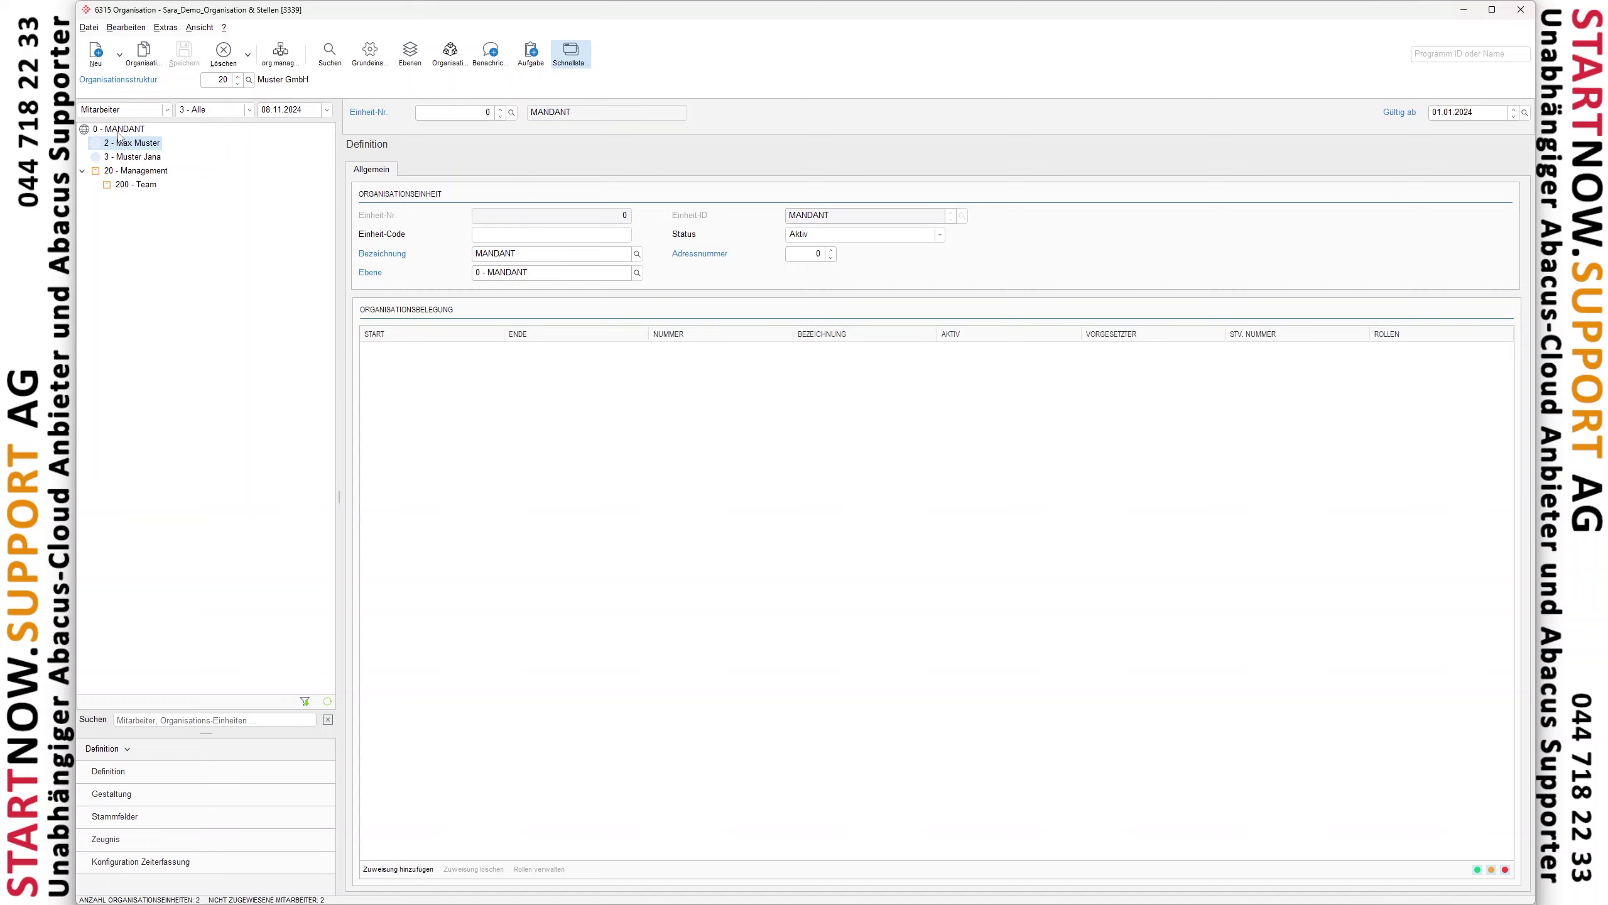
Leave Organisation, open Stellenstamm and start a new position numbered 20000 with the designation Geschäftsleiter/in
click(1521, 10)
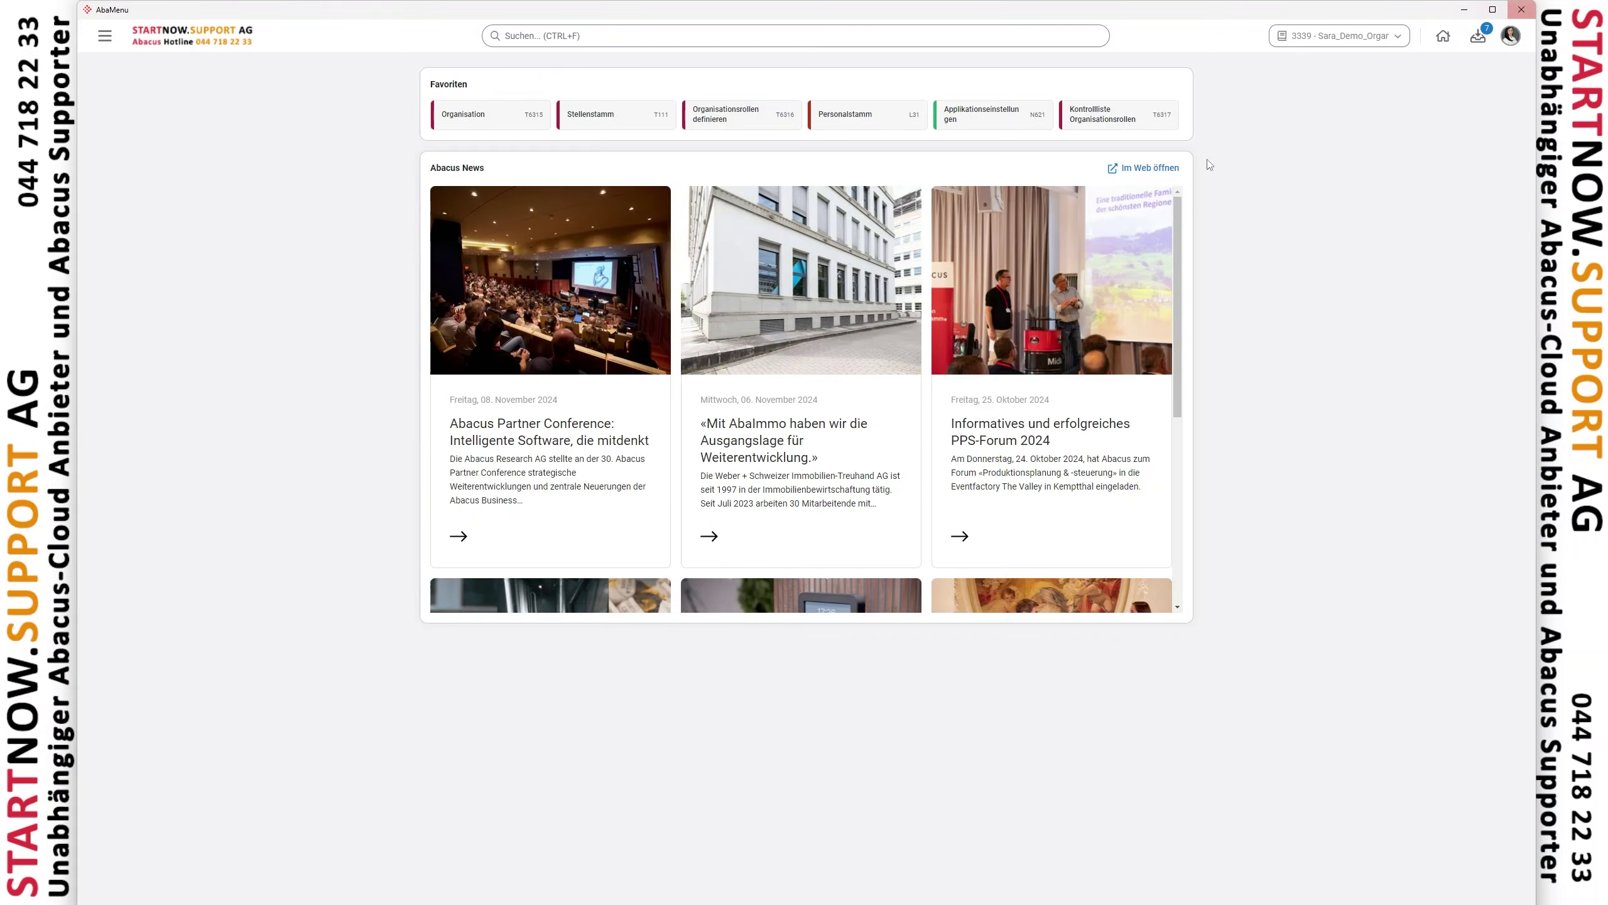
click(622, 130)
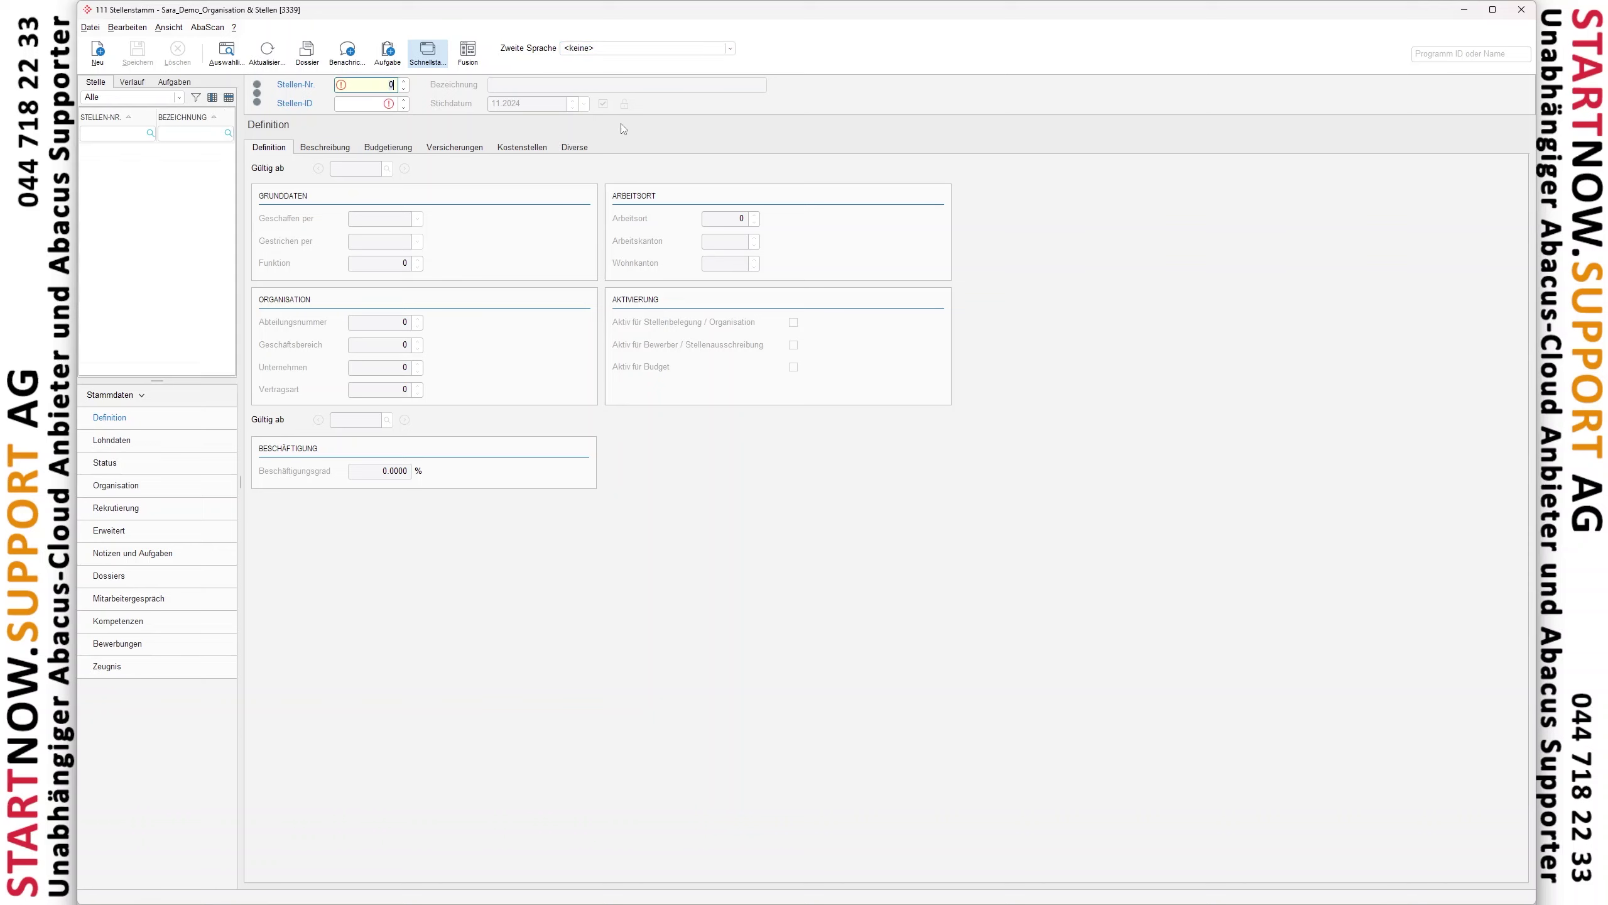
click(97, 59)
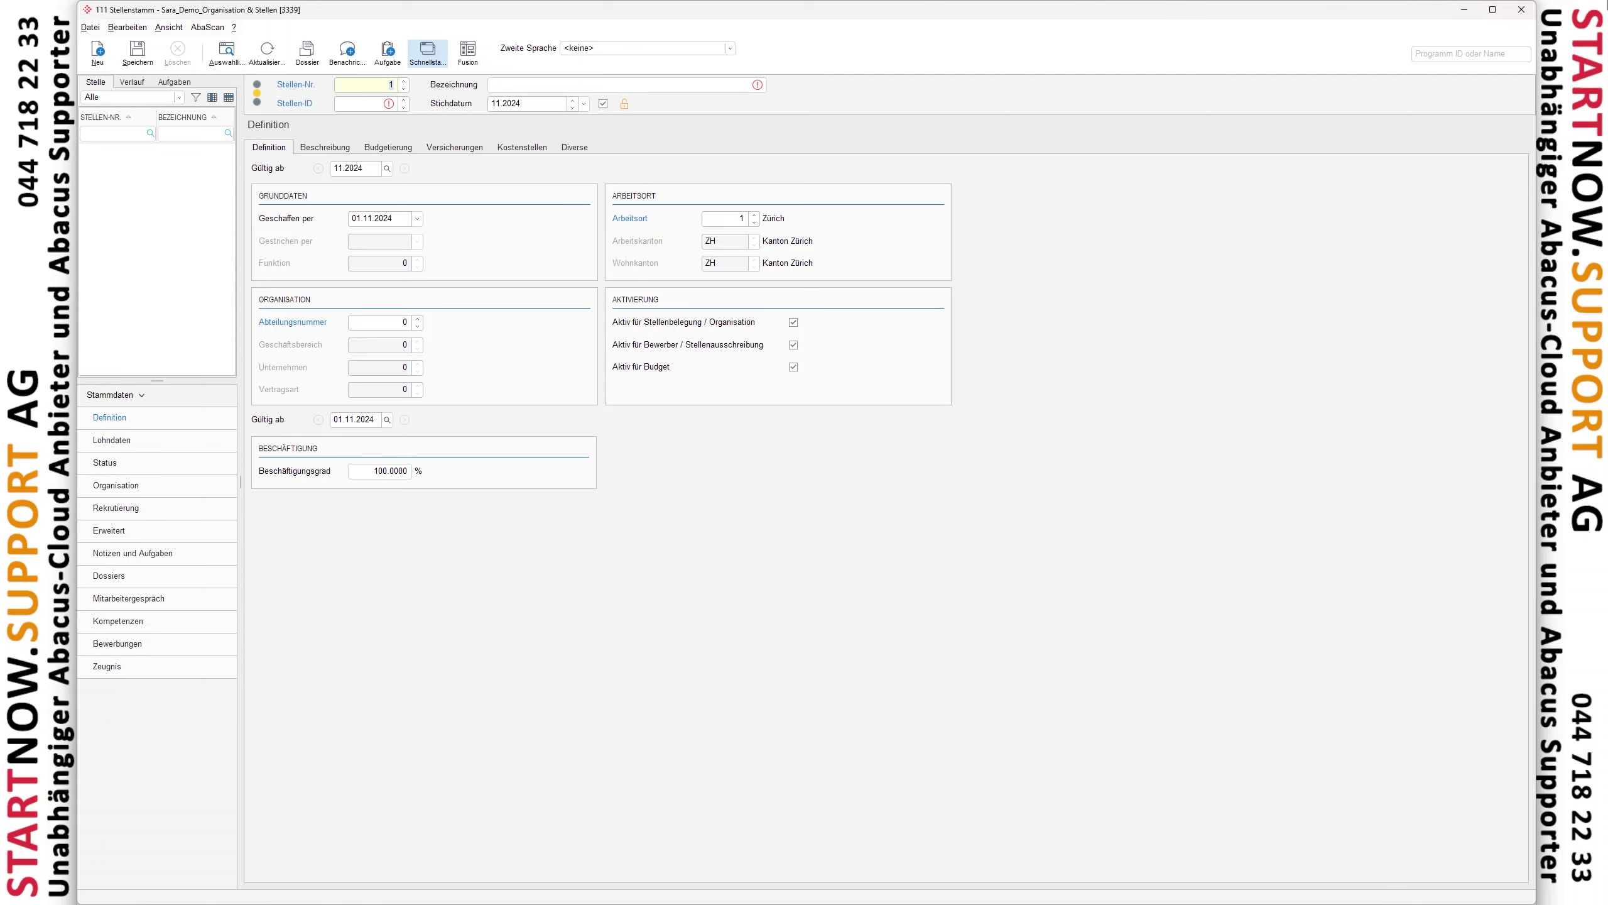
text(20000)
key(Tab)
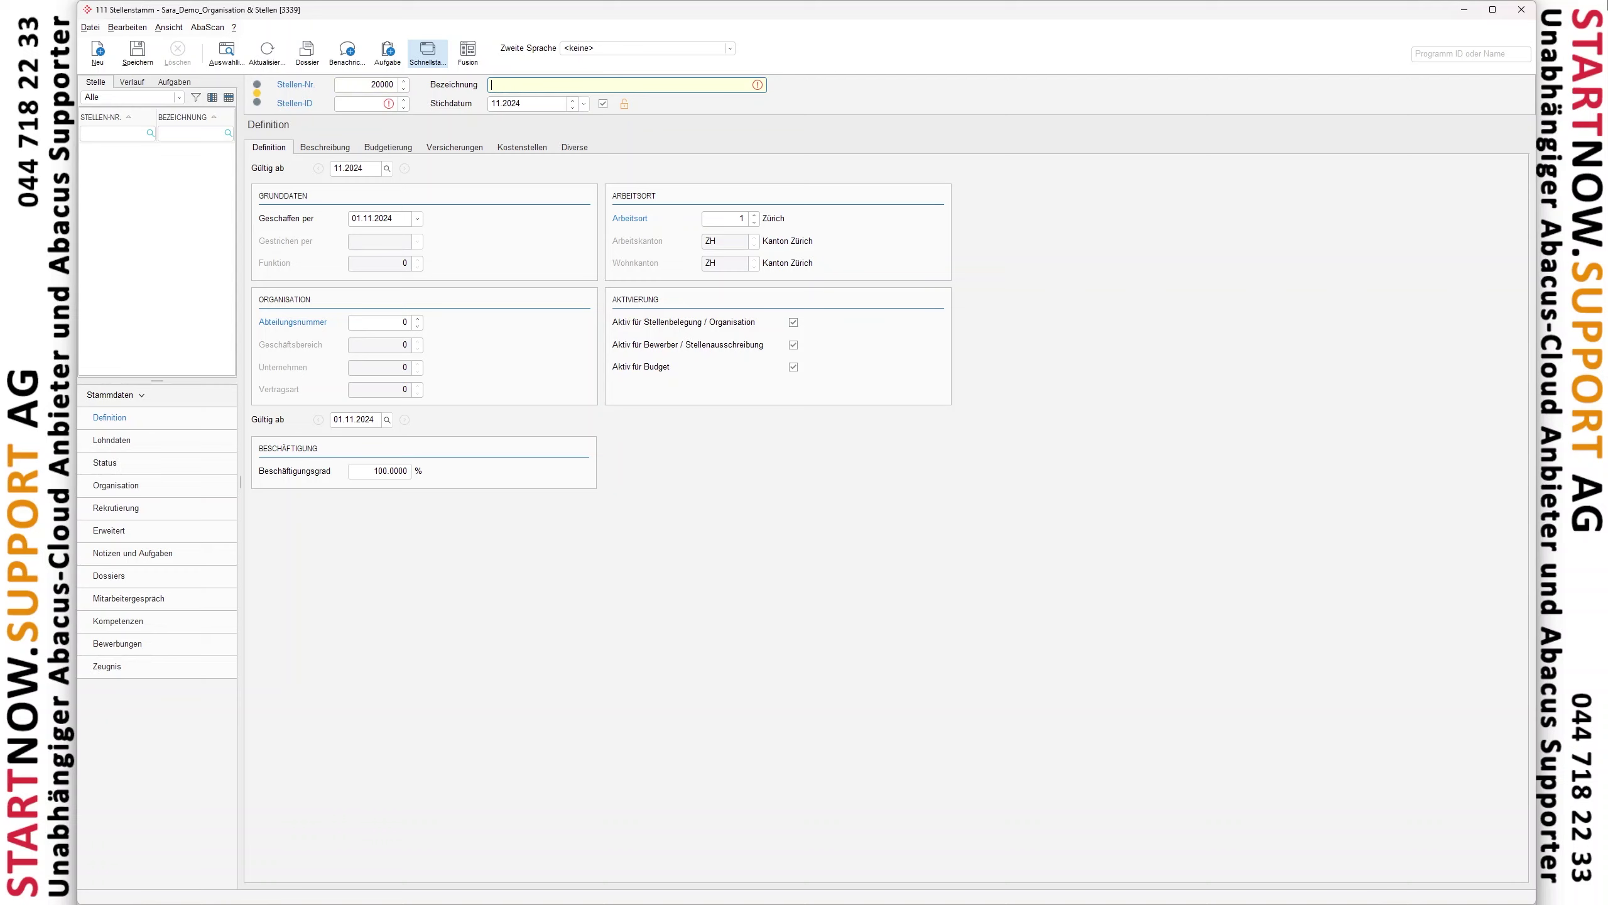
text(Geschäftsleiter/in)
key(Tab)
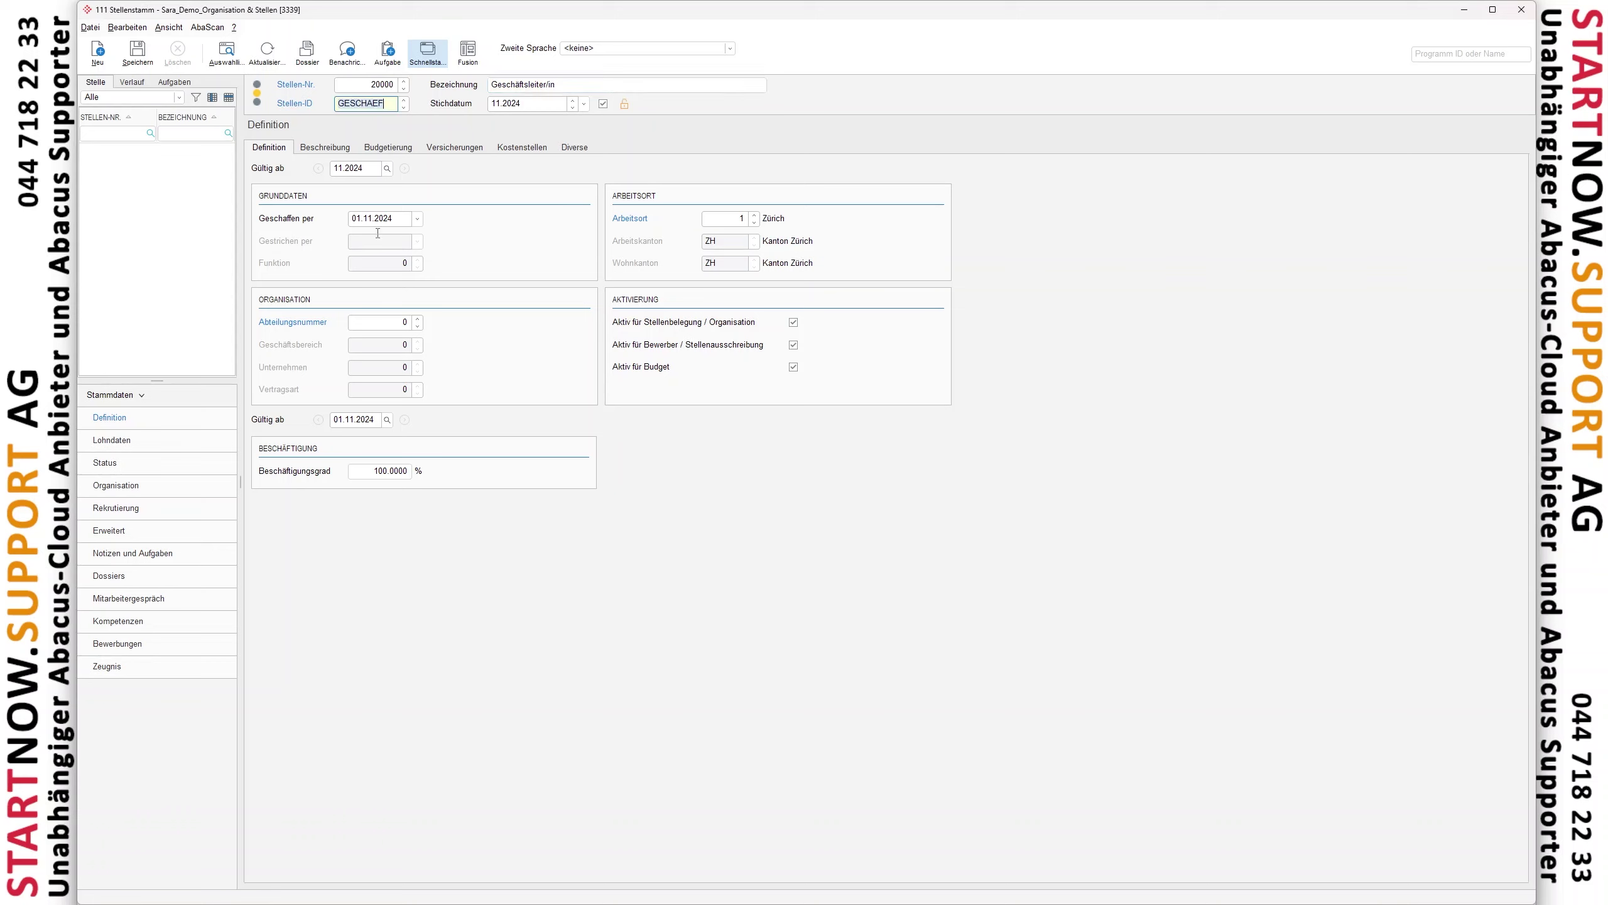
Set the Geschäftsleiter/in position's creation date to 01.01.2024 and save the position
key(Tab)
text(01.0)
click(367, 470)
click(150, 61)
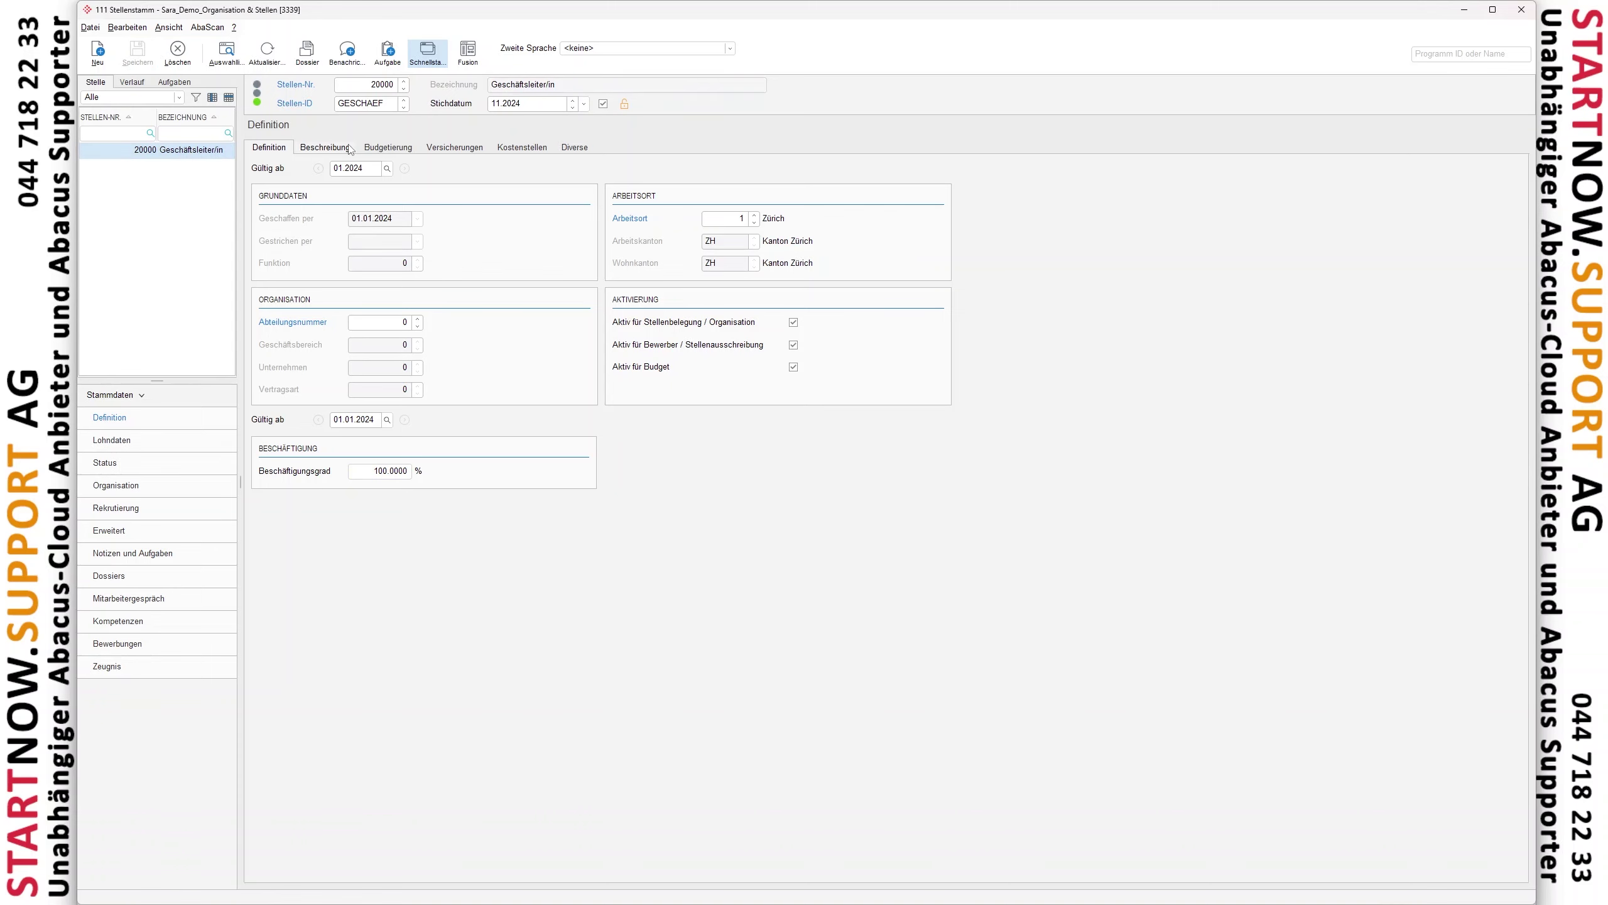
Review the budgeting, description and insurance data of the Geschäftsleiter/in position and widen the position list
click(387, 149)
click(330, 149)
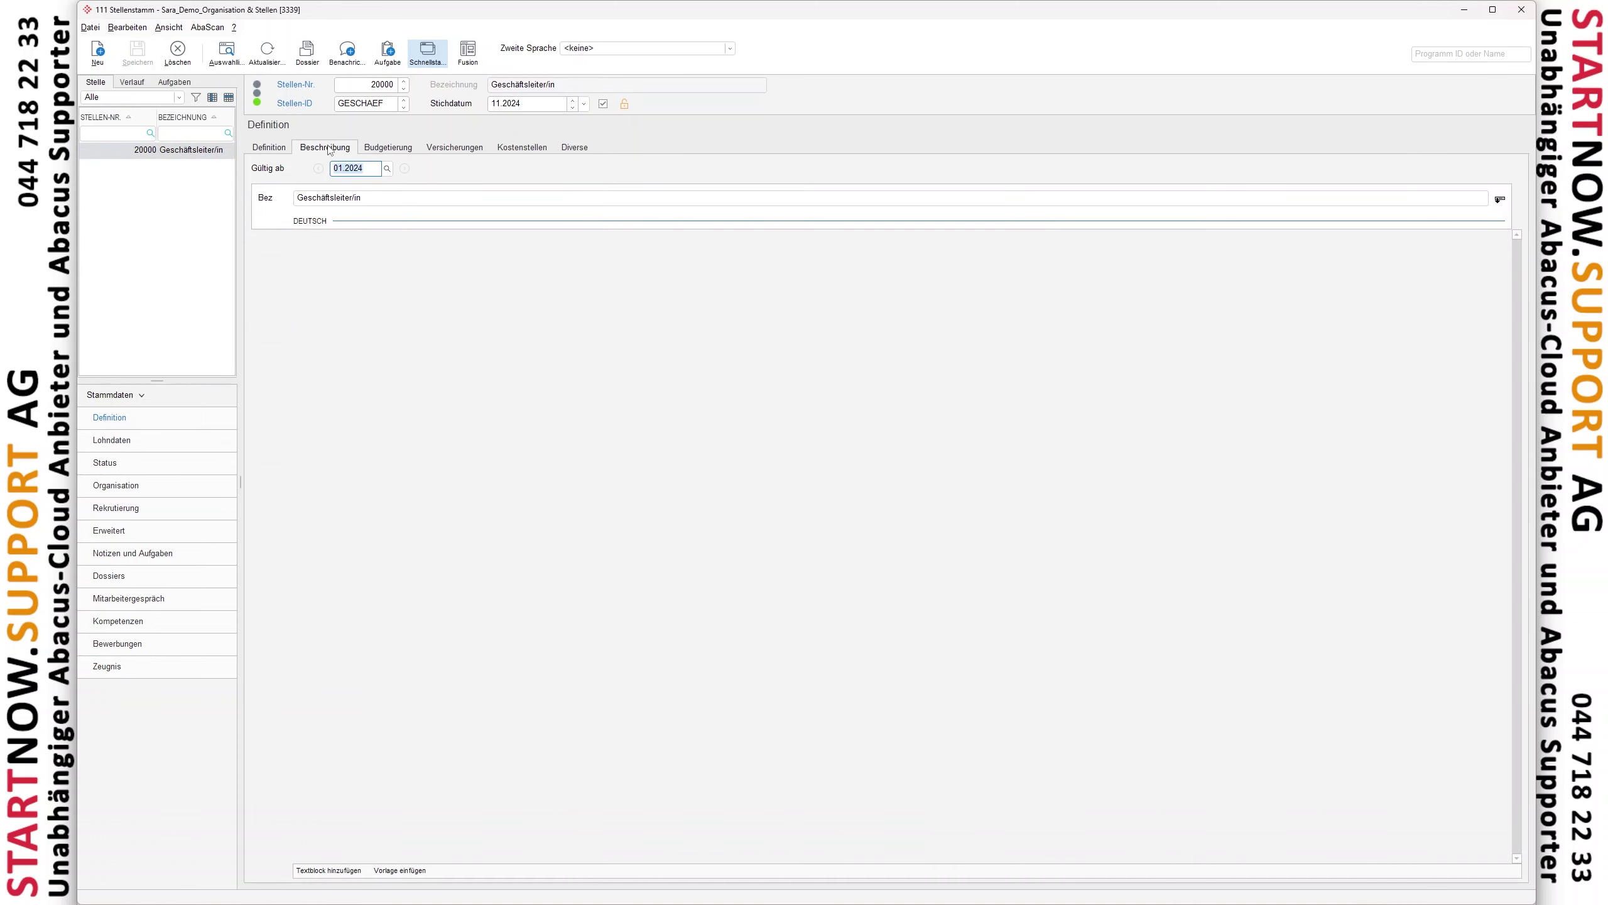
click(462, 151)
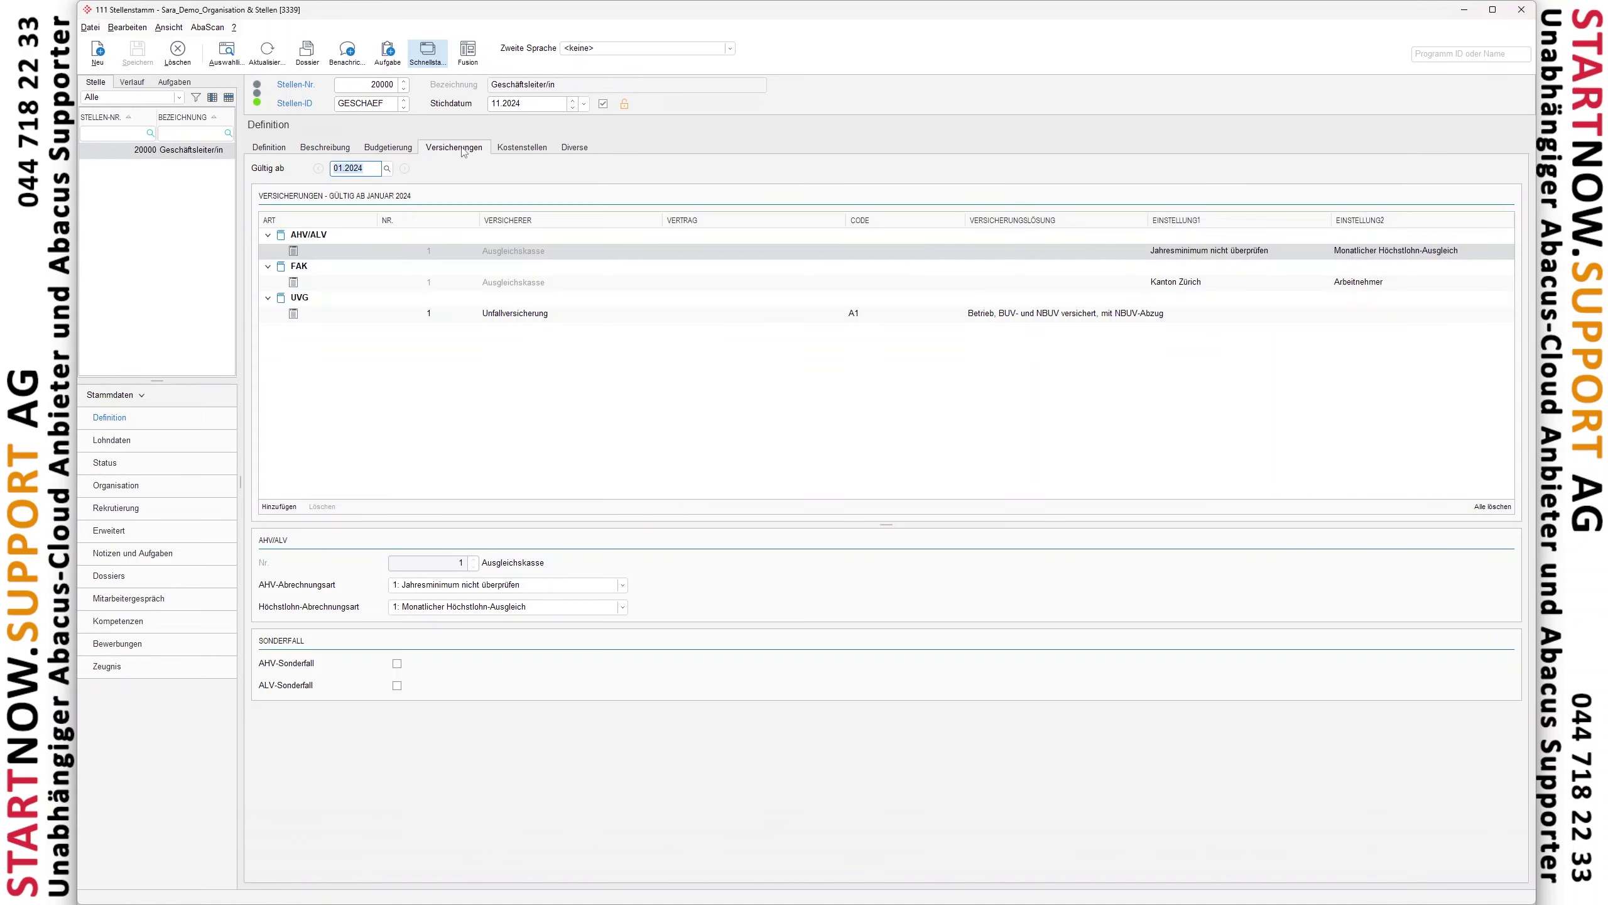
click(268, 148)
drag(240, 197, 318, 198)
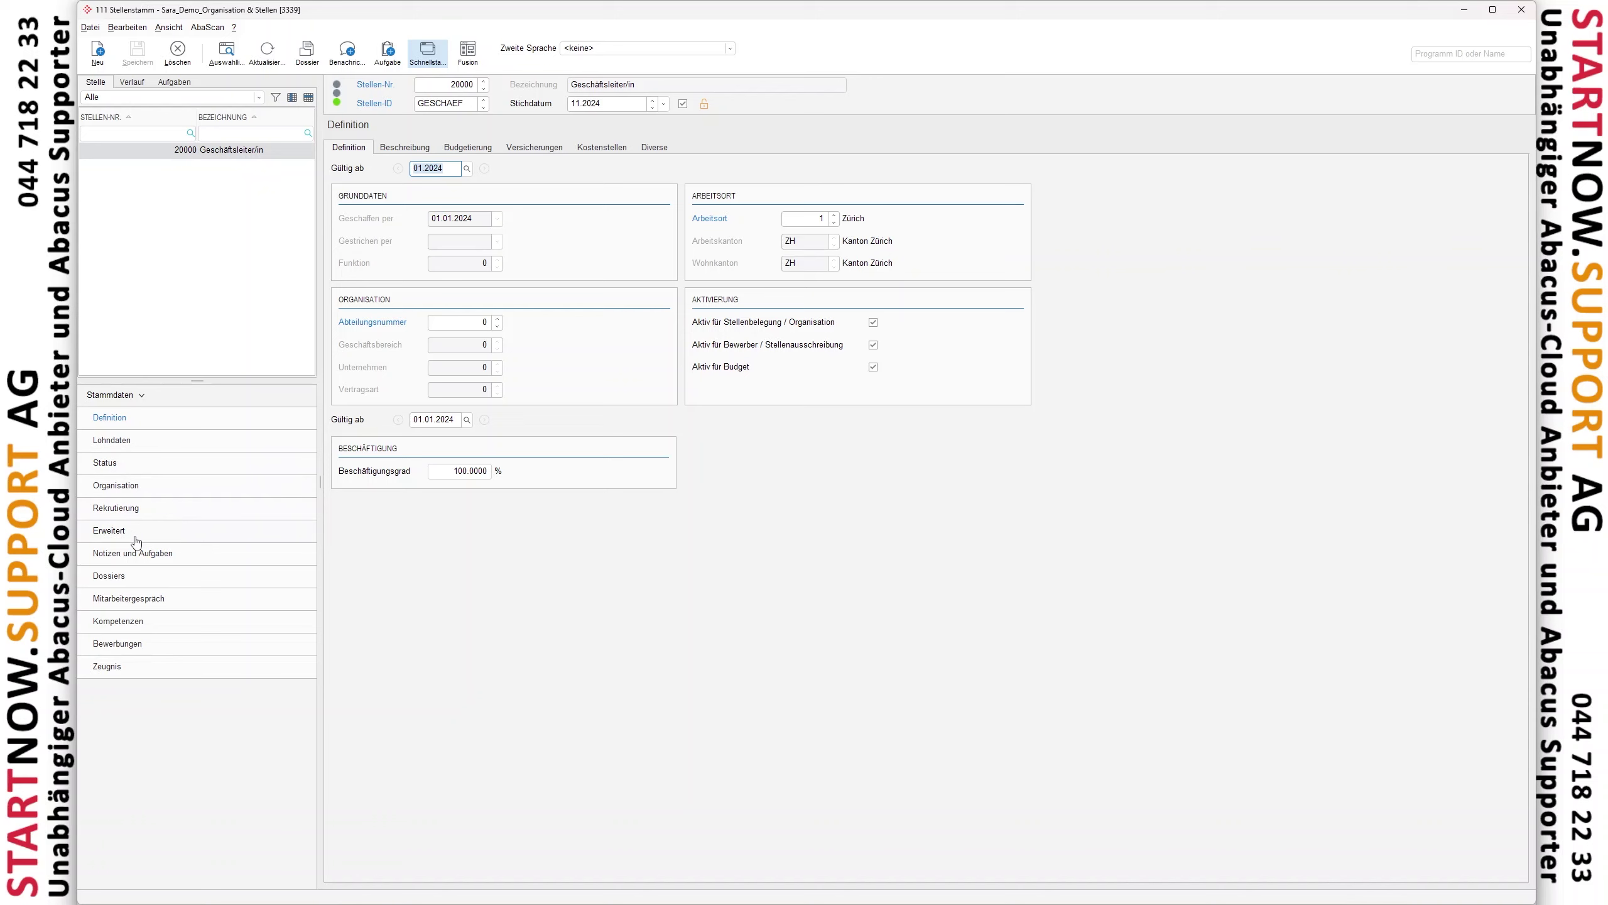
click(214, 152)
click(120, 28)
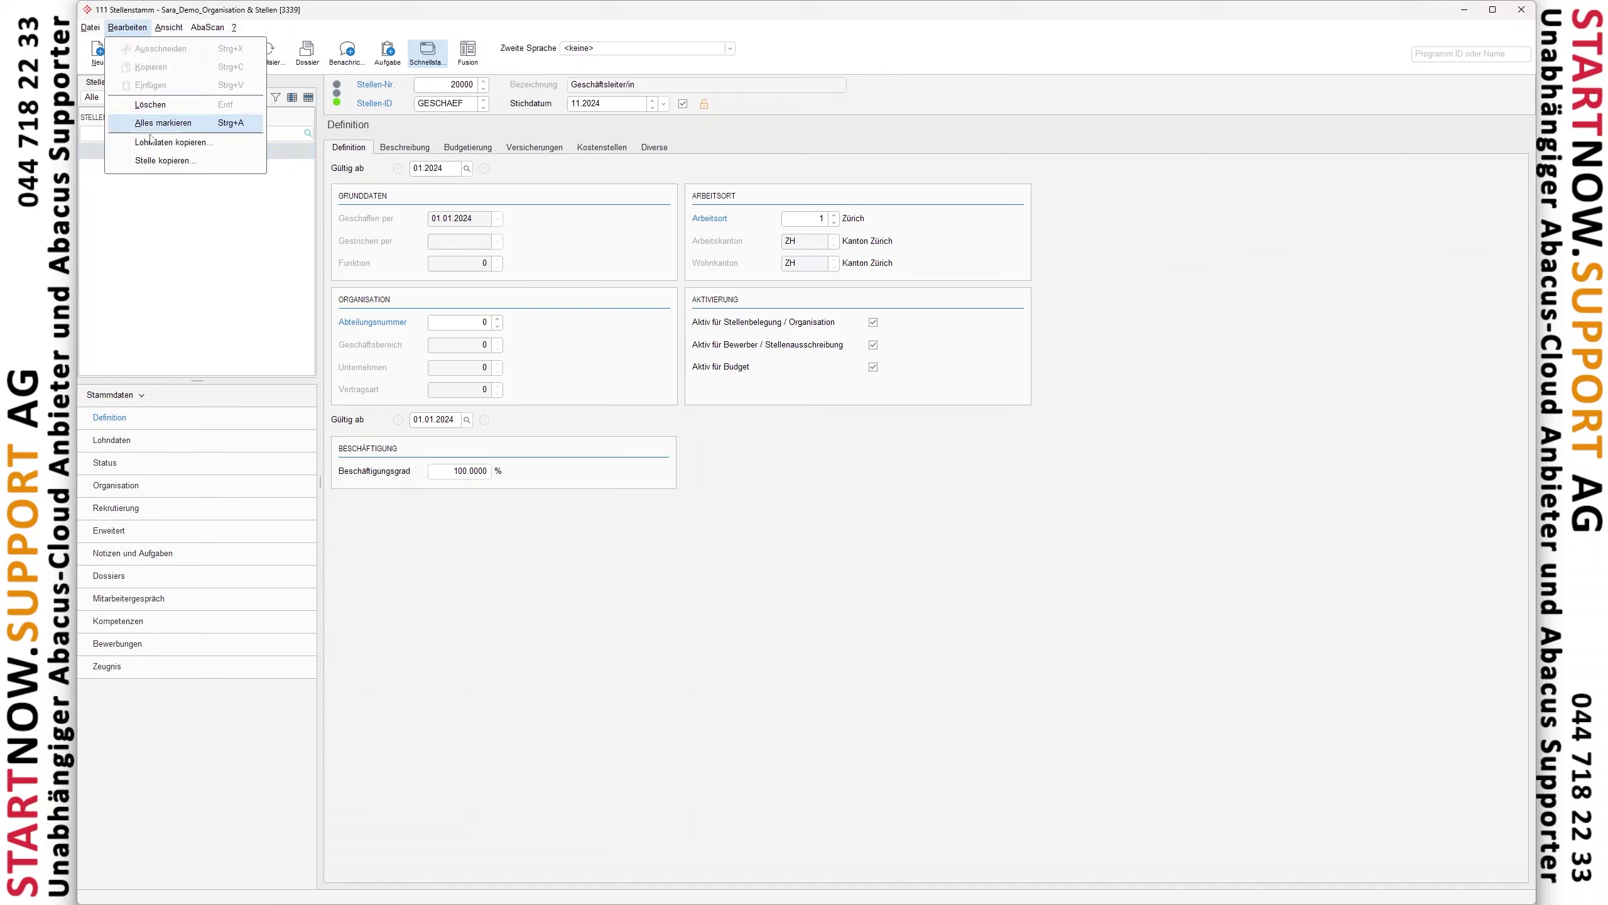
click(150, 162)
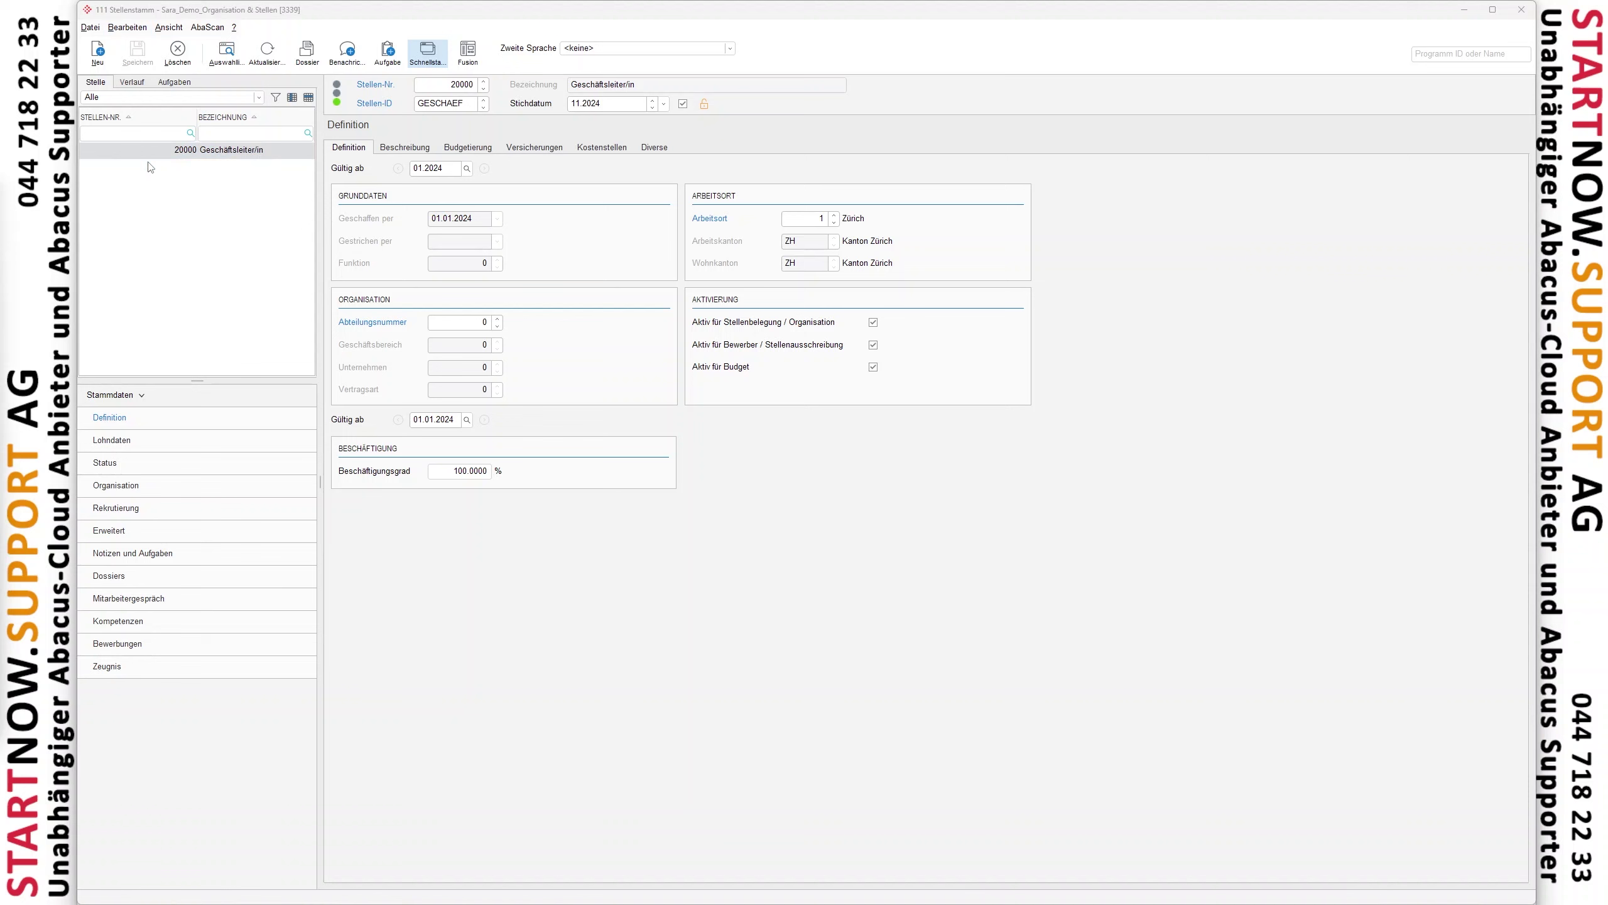
drag(473, 194, 729, 269)
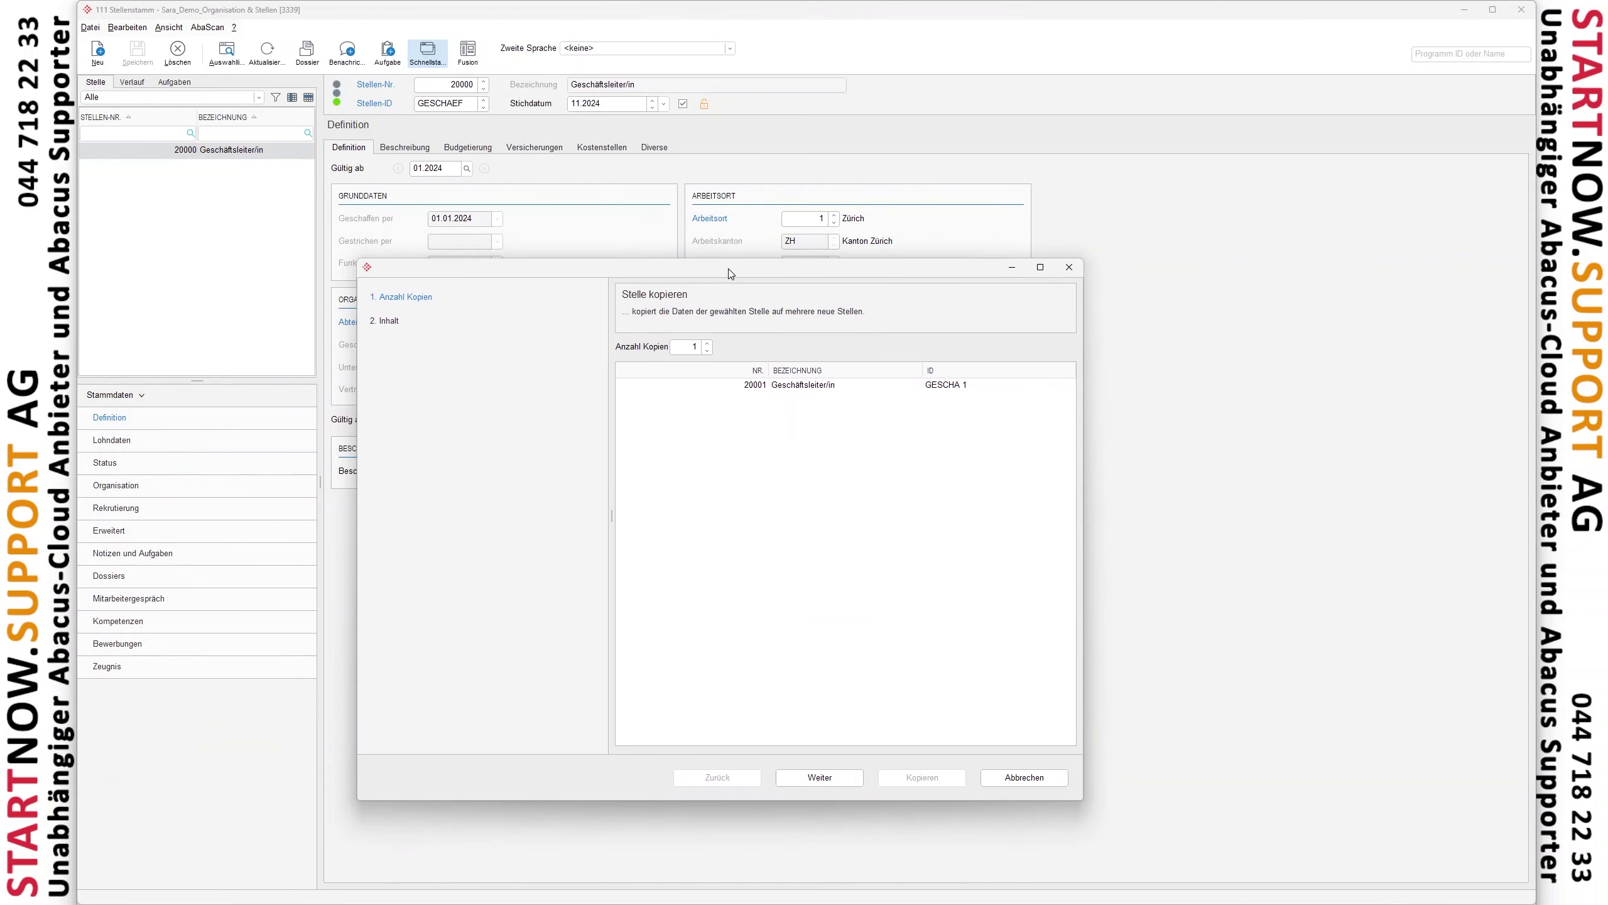
drag(708, 344, 709, 352)
click(707, 345)
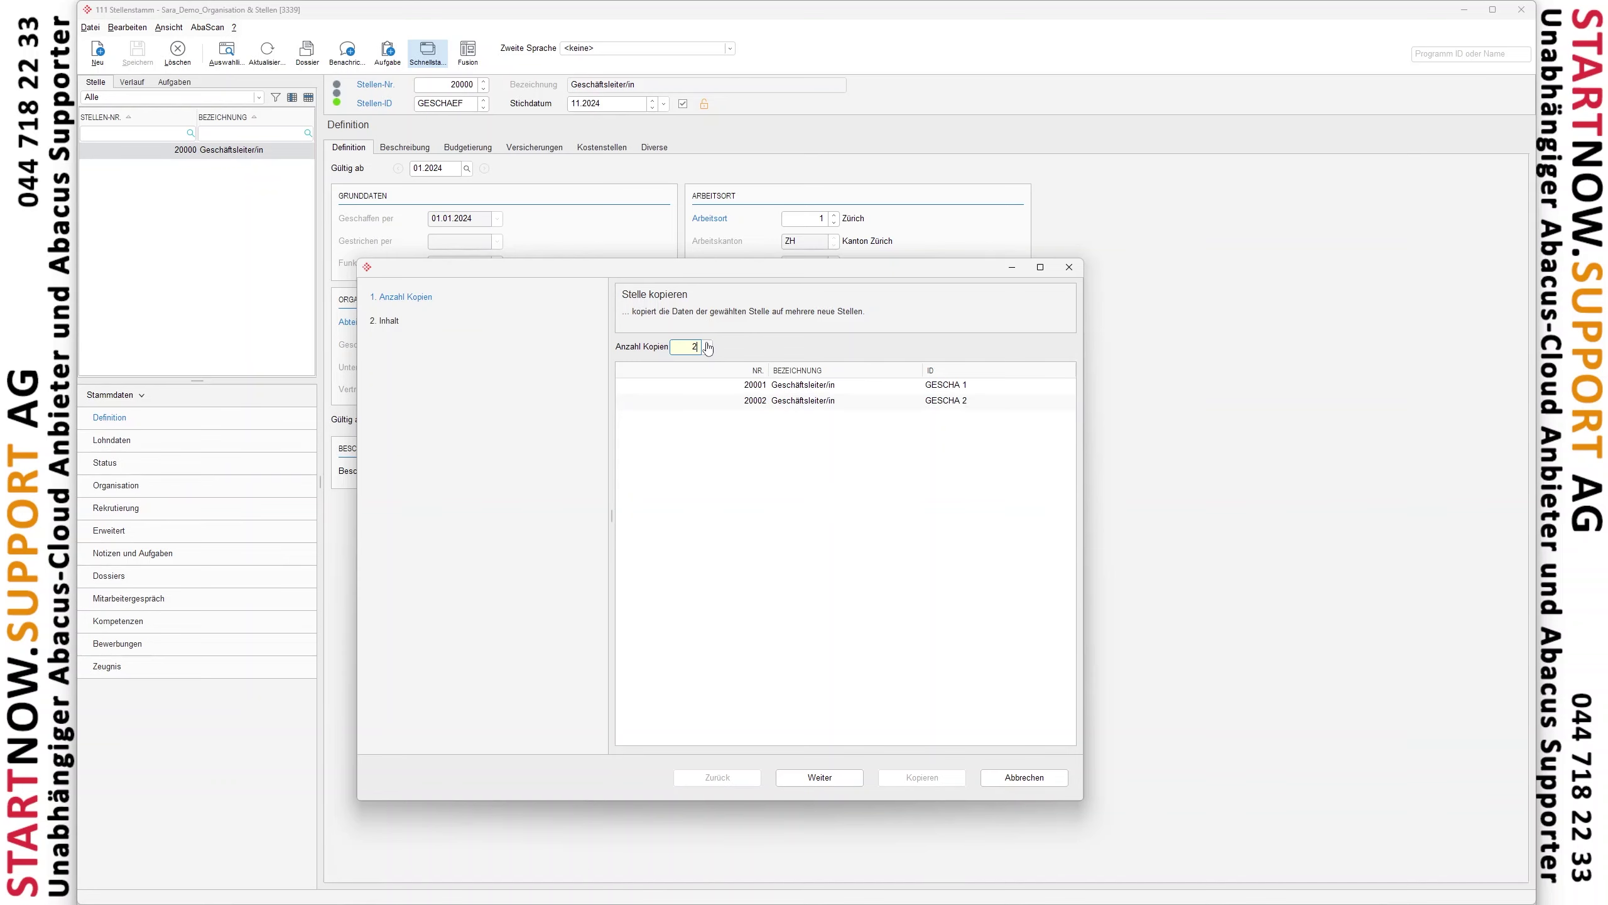
click(1007, 779)
Start another position with the number 200000 and the designation Finanzbuchhalter/in
click(446, 84)
text(20500)
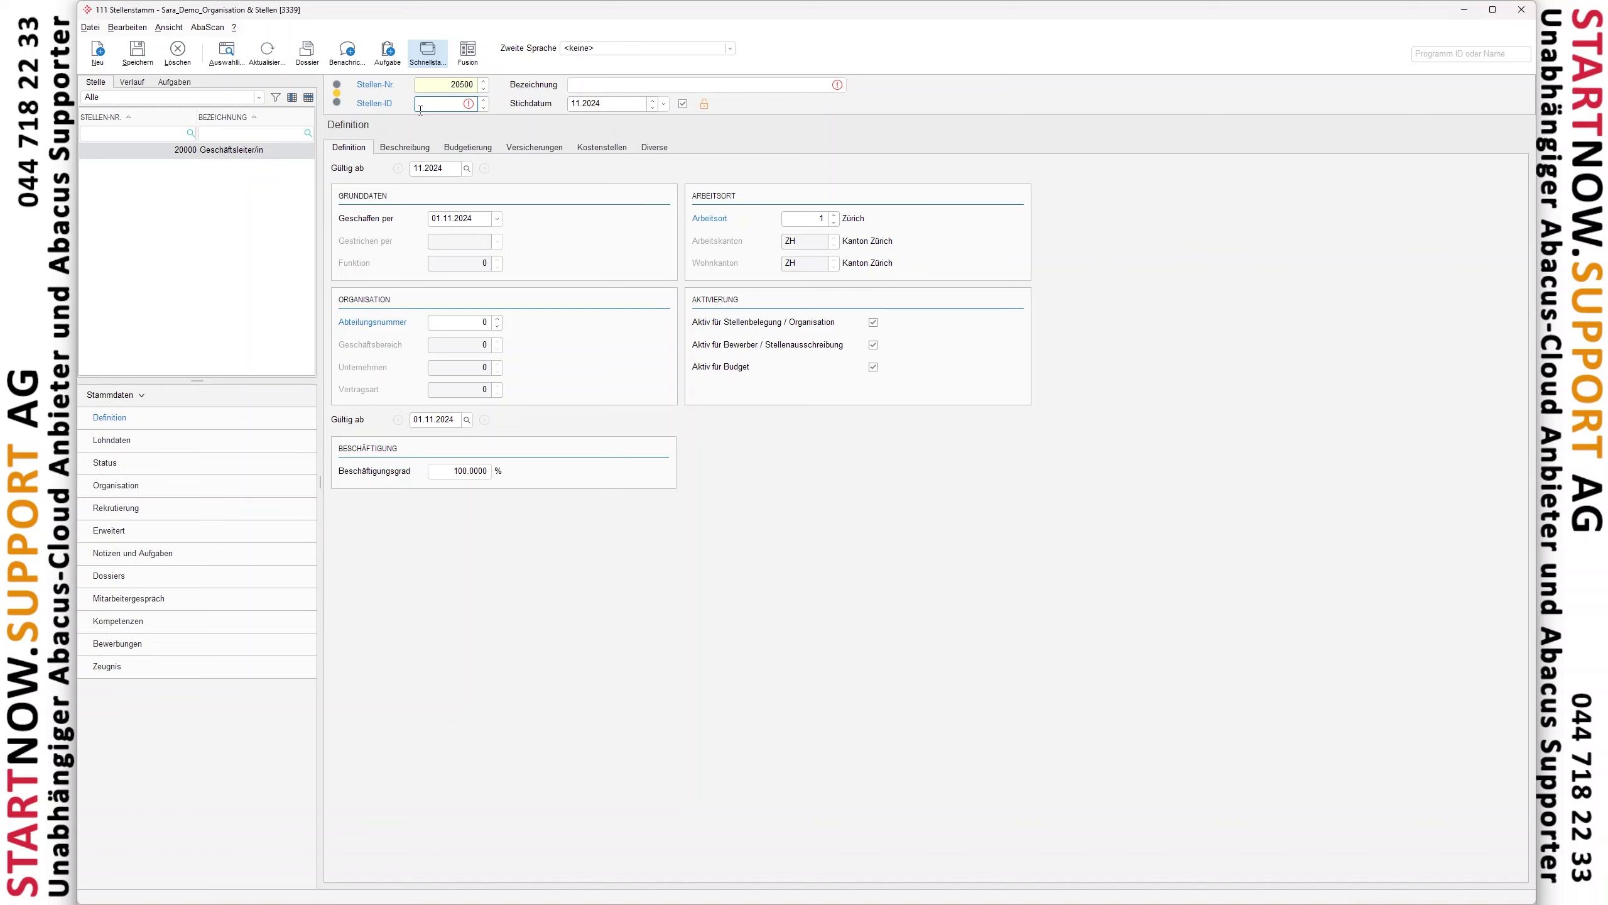
key(Tab)
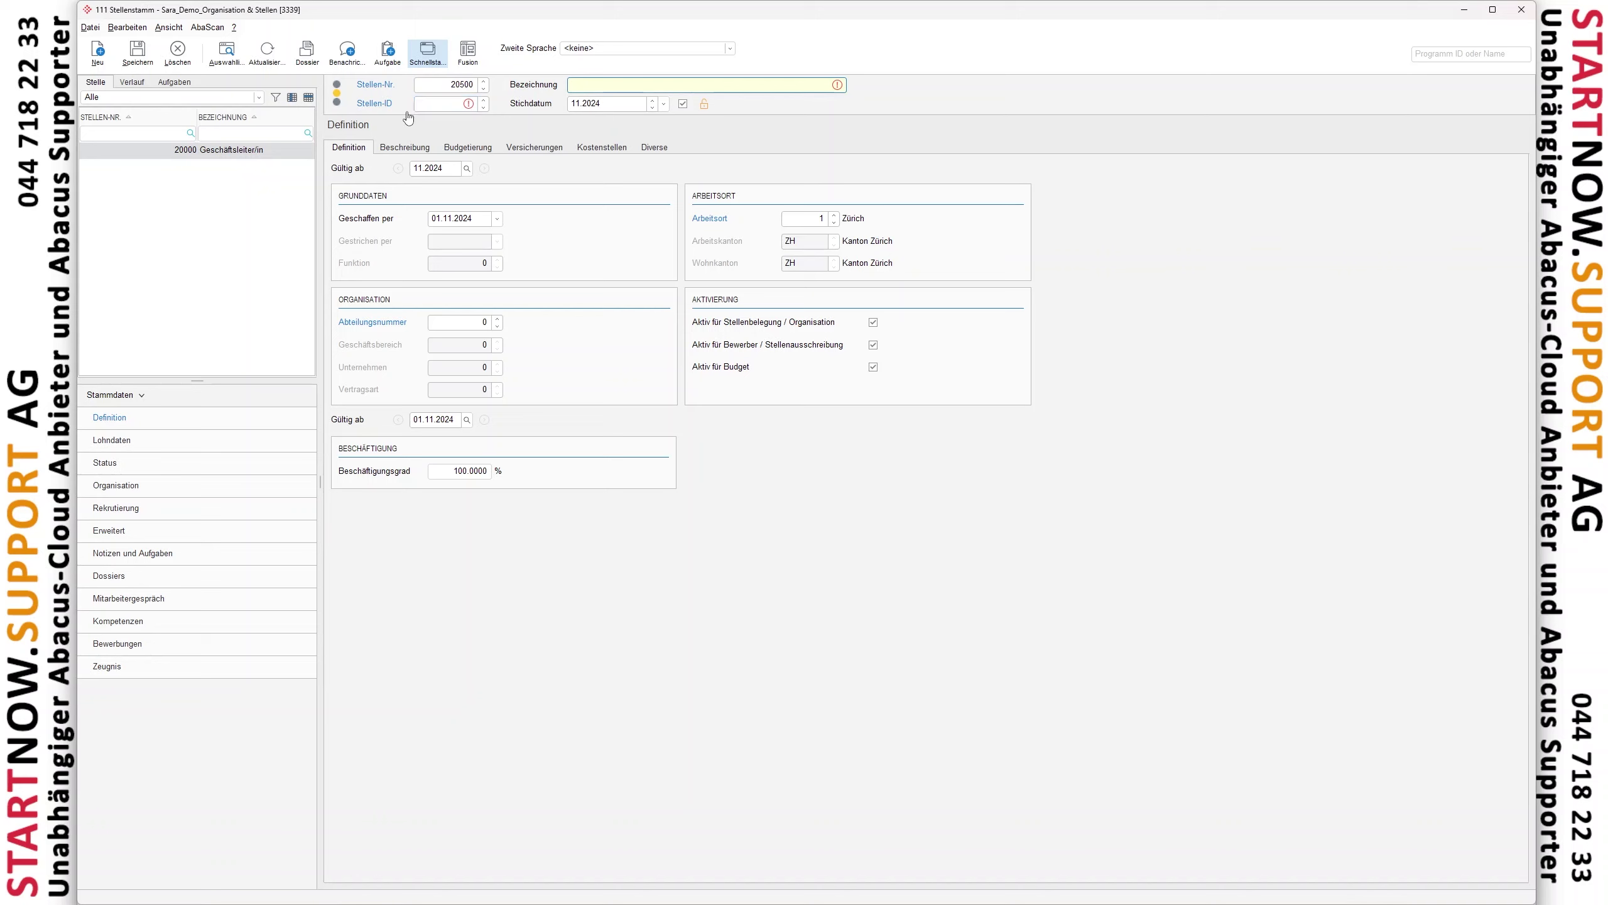
click(469, 85)
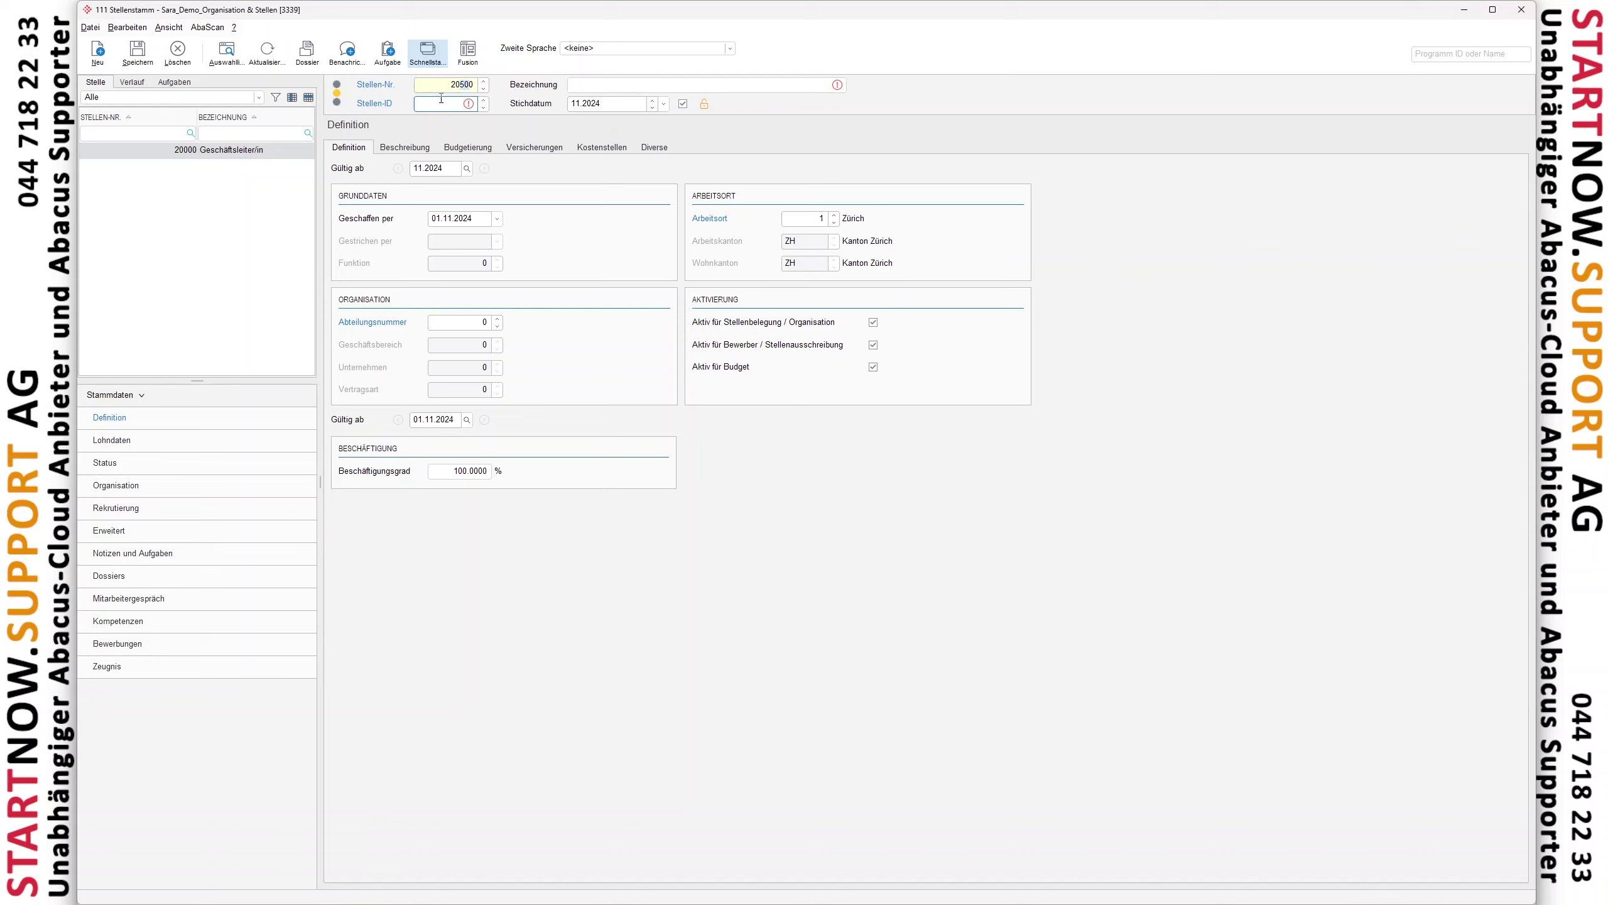
key(BackSpace)
key(Tab)
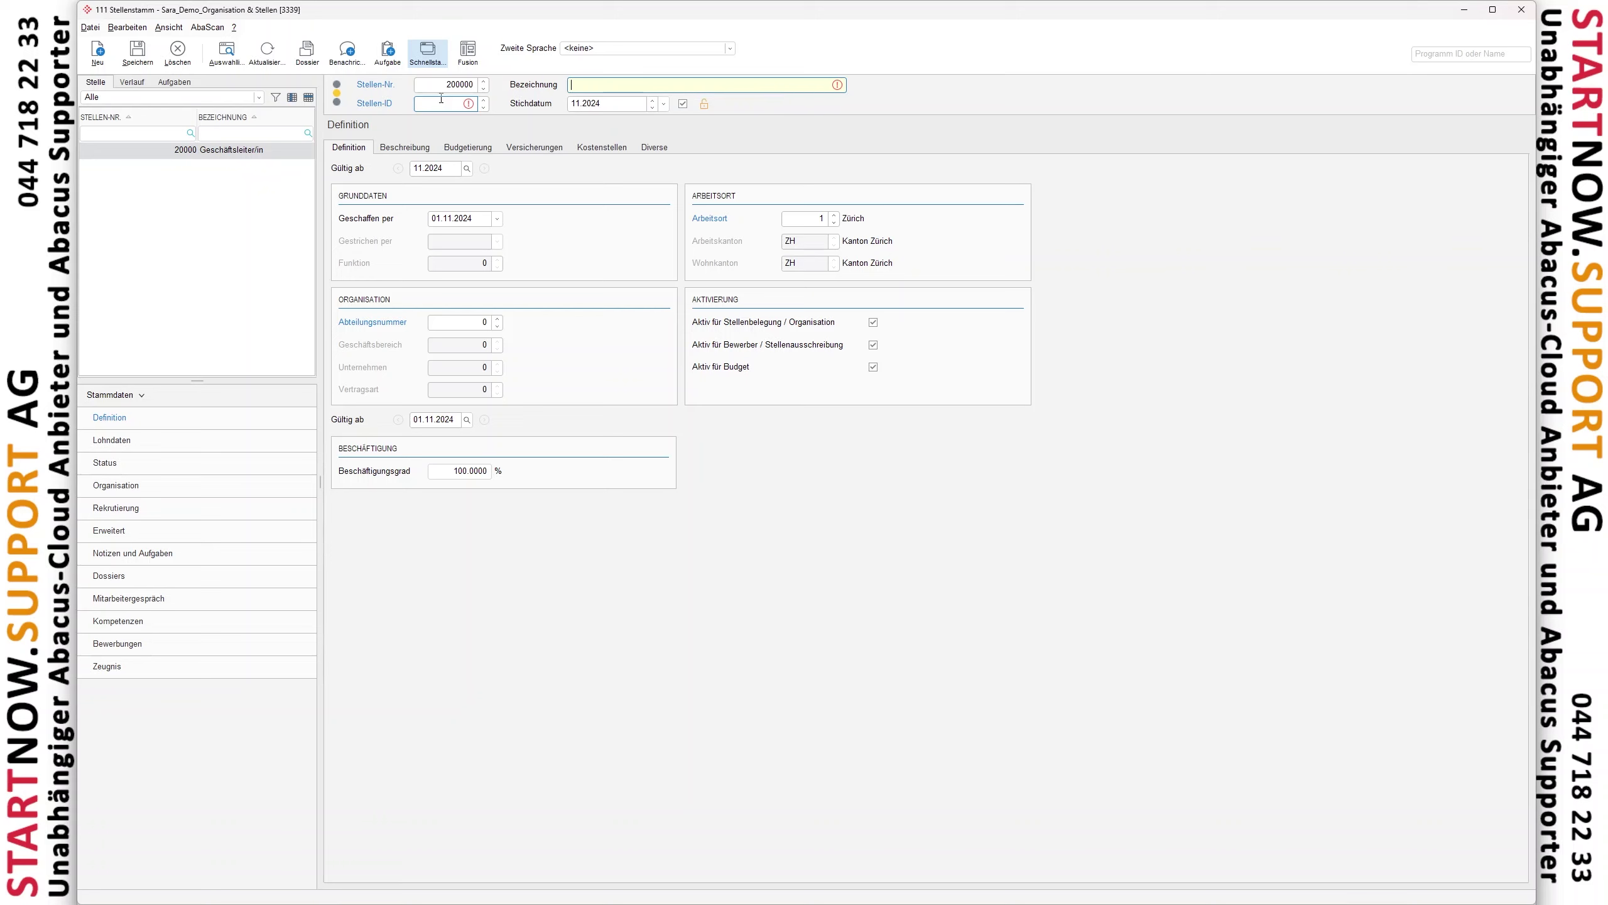
text(Finanzbuc)
text(chalt)
text(teri)
Set the Finanzbuchhalter/in position's creation date to 01.01.2024, save it and select it in the position list
click(471, 218)
text(01)
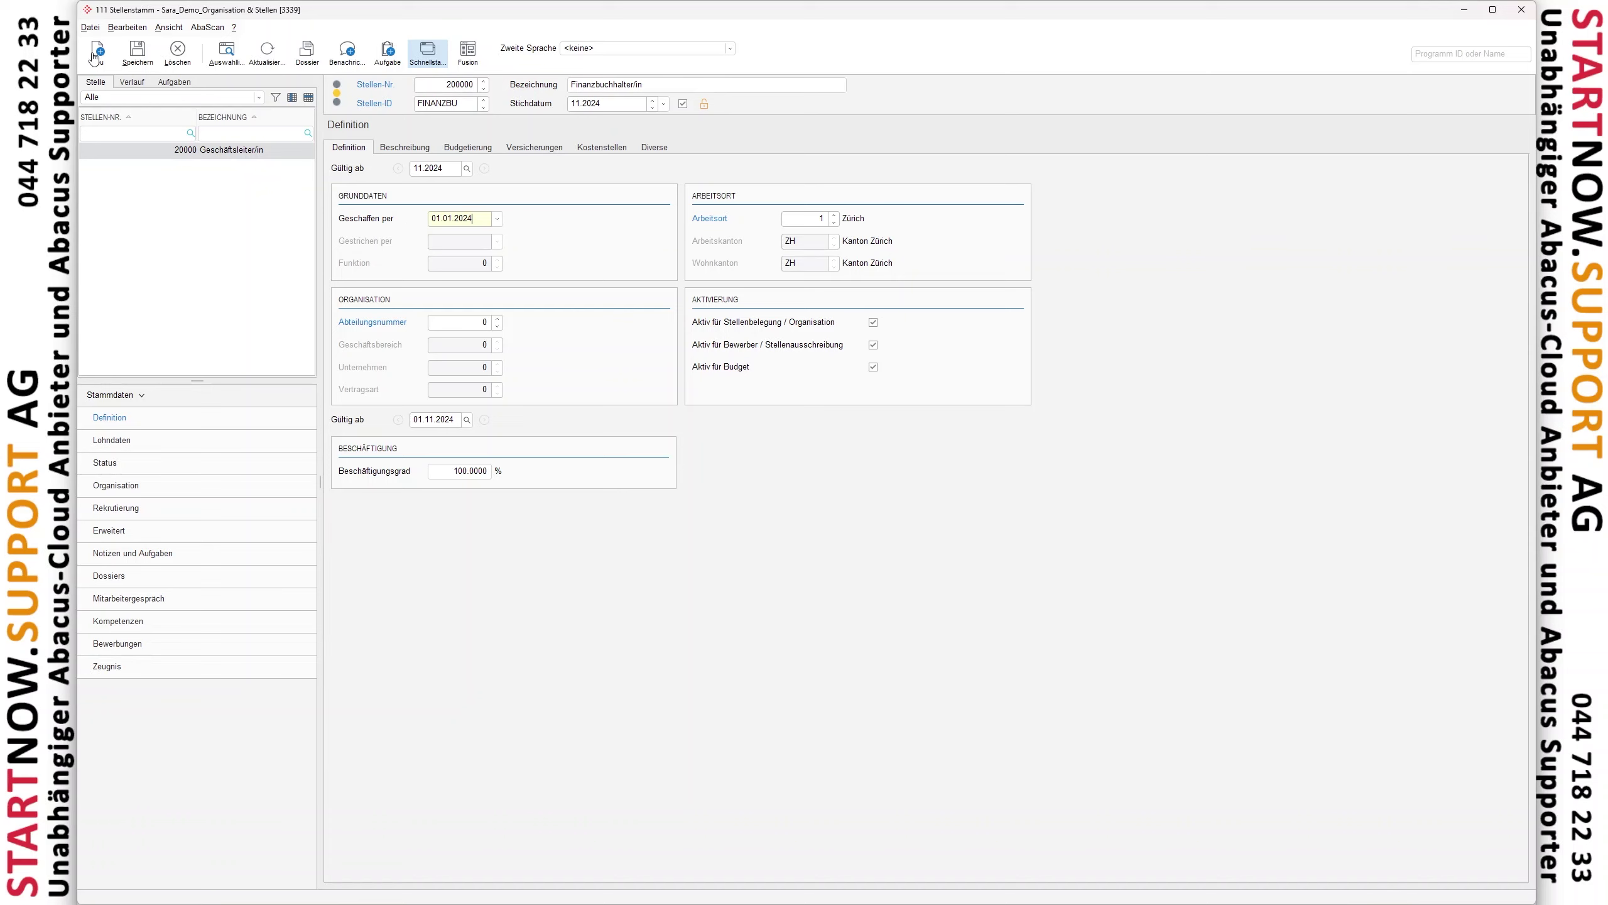
click(136, 55)
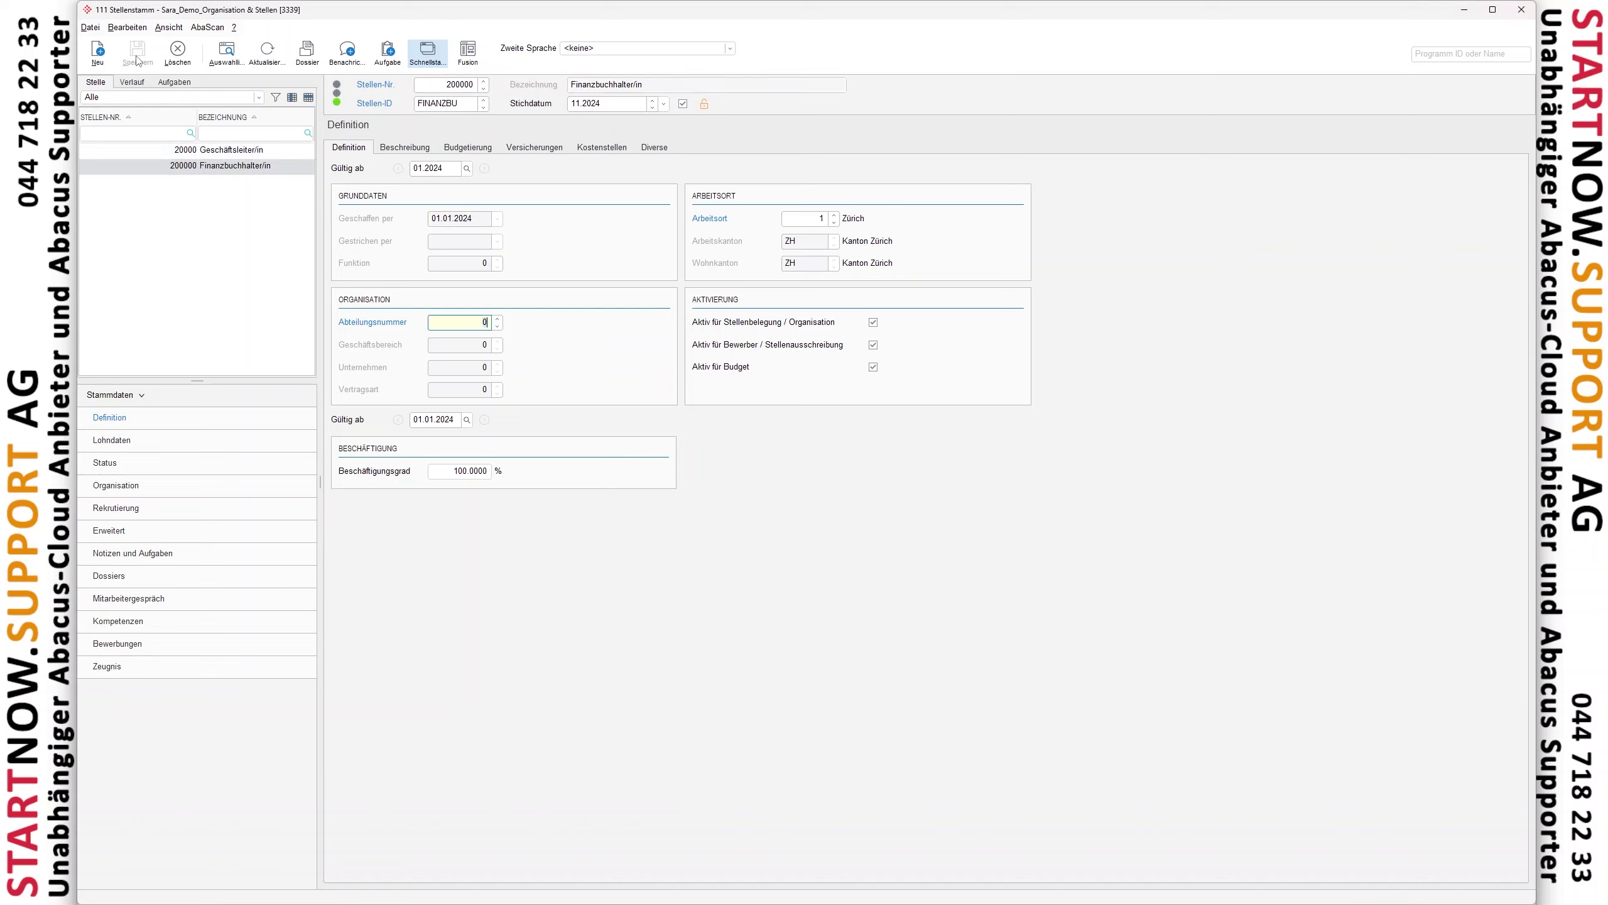
click(211, 167)
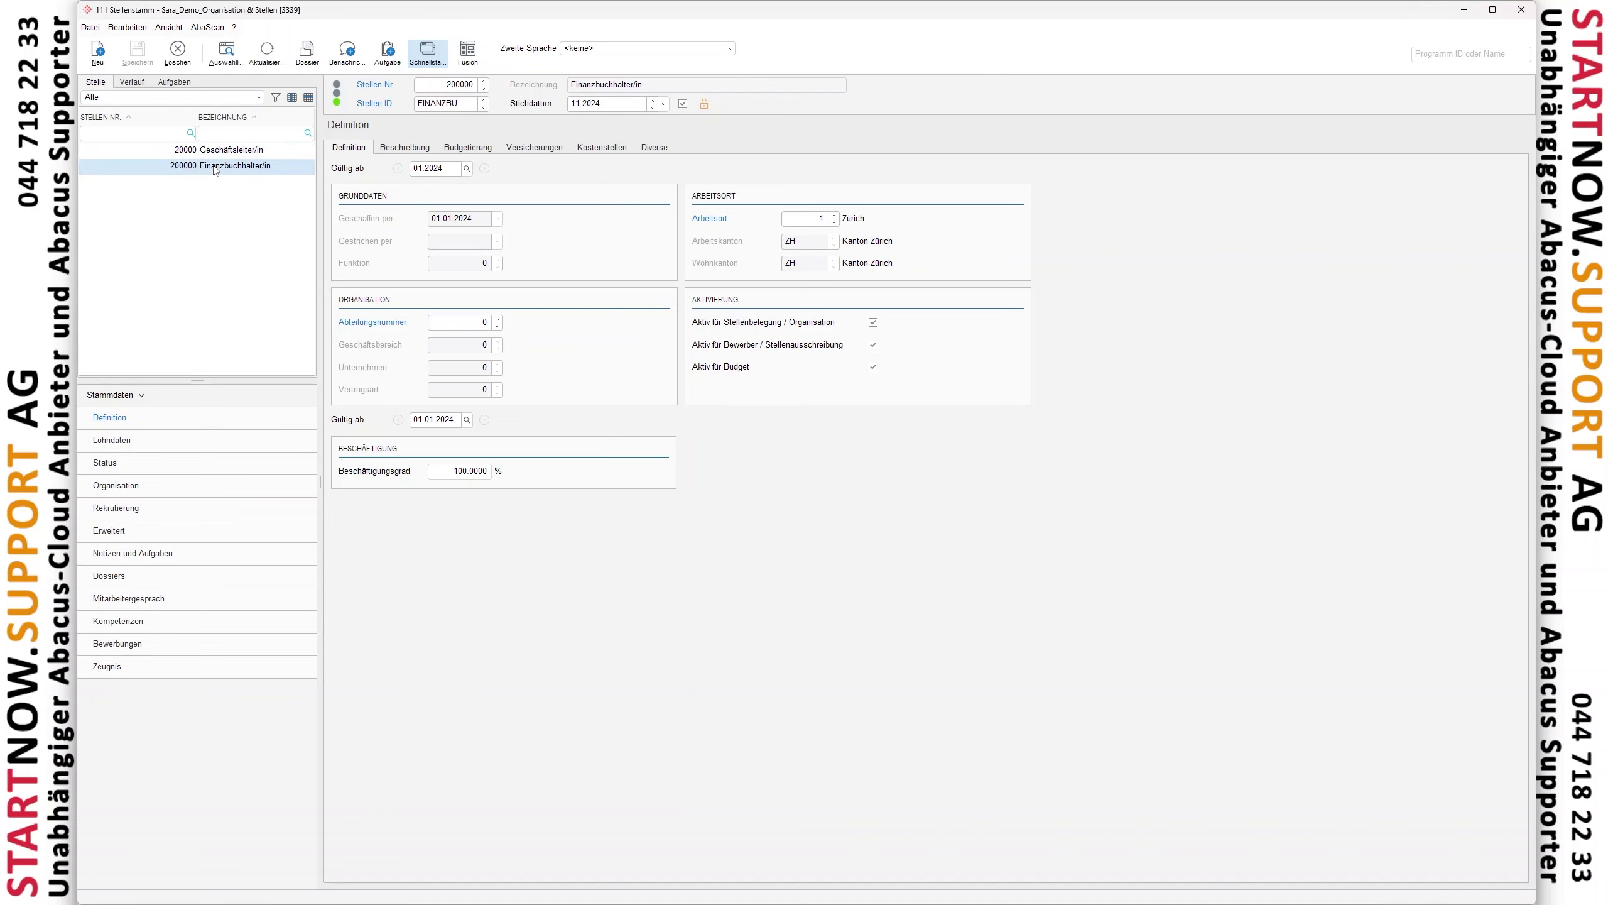
Return to the Organisation program and examine the unassigned positions Geschäftsleiter/in and Finanzbuchhalter/in in the Stelle tree
click(1522, 10)
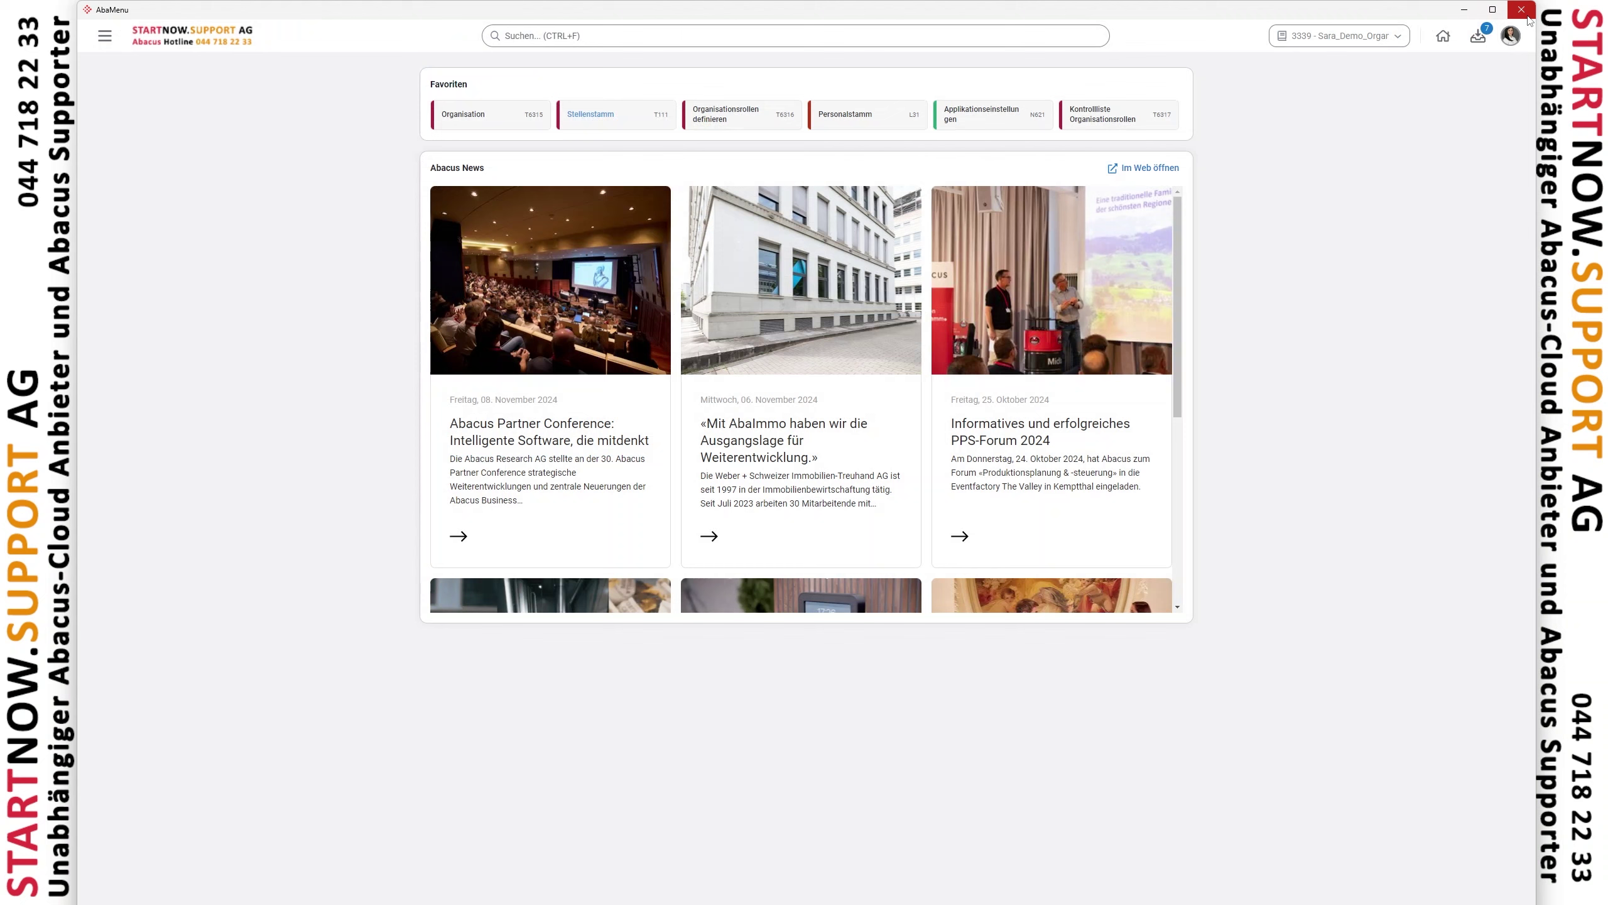
click(451, 126)
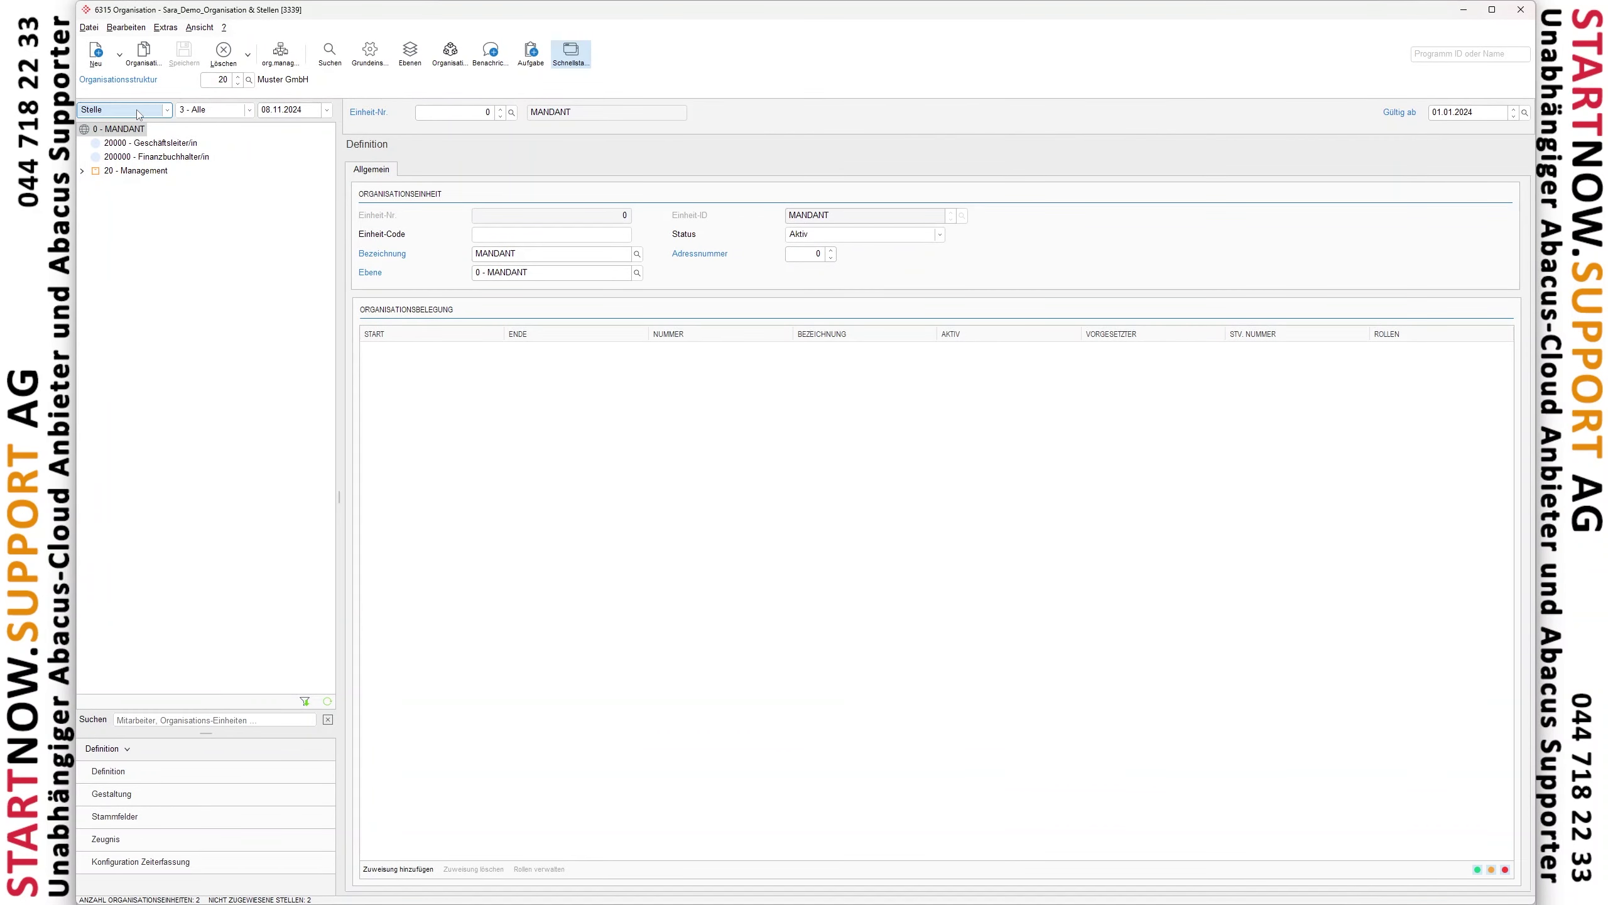
click(139, 111)
click(119, 123)
click(119, 116)
click(120, 125)
click(141, 157)
click(150, 144)
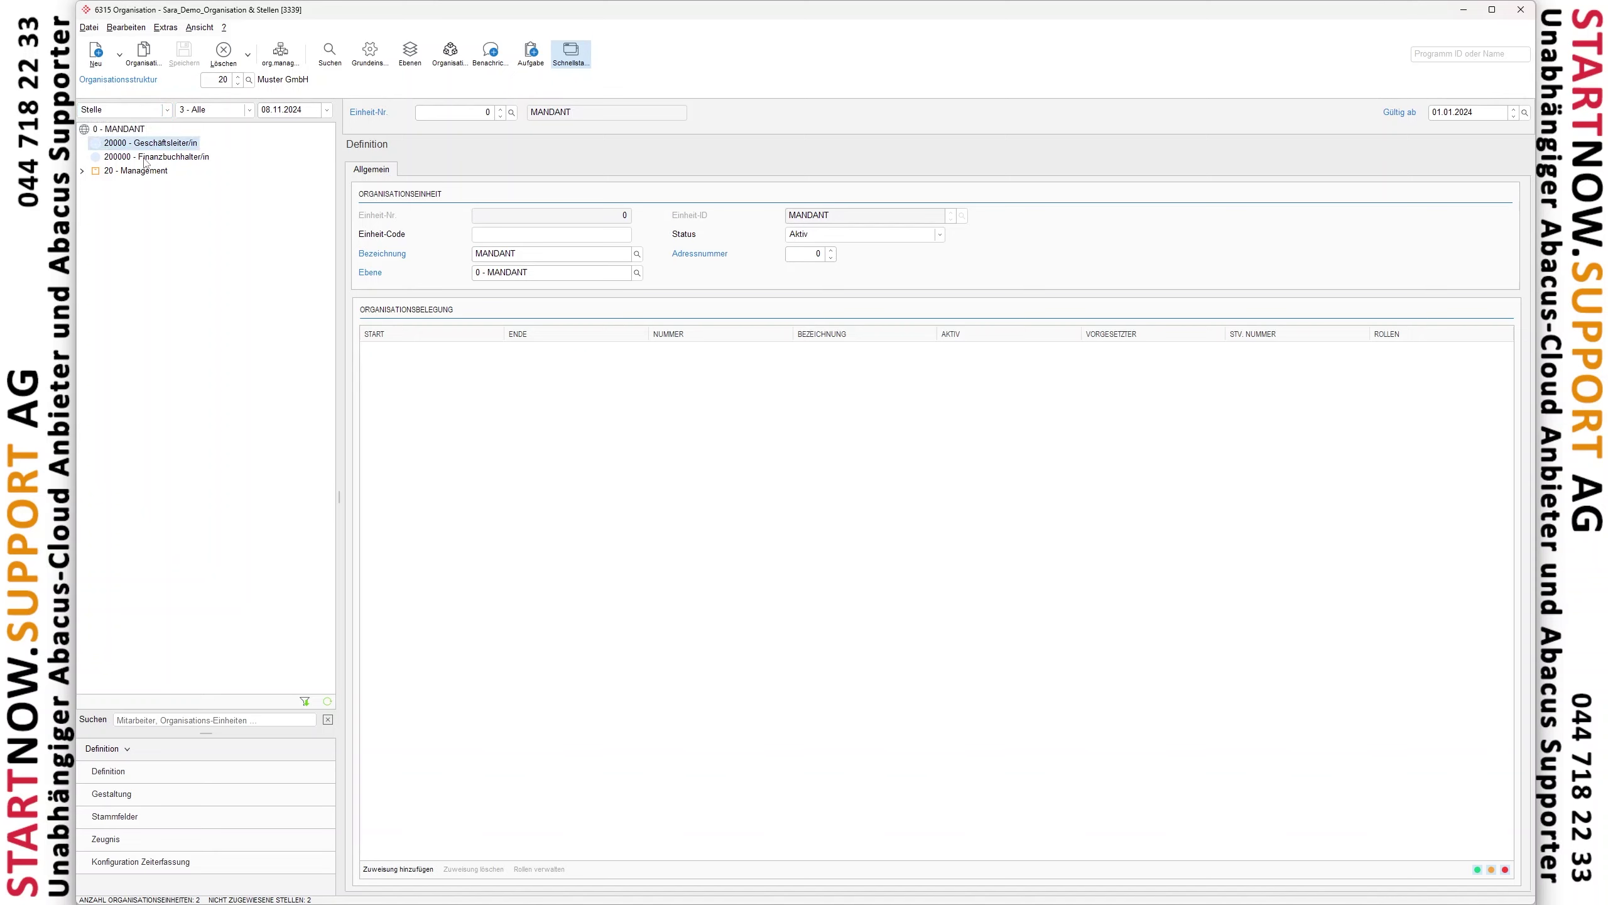
Check the units under Management, switch to the Stellenstamm and examine the organisation occupancy data of the Finanzbuchhalter/in and Geschäftsleiter/in positions
click(146, 157)
click(82, 171)
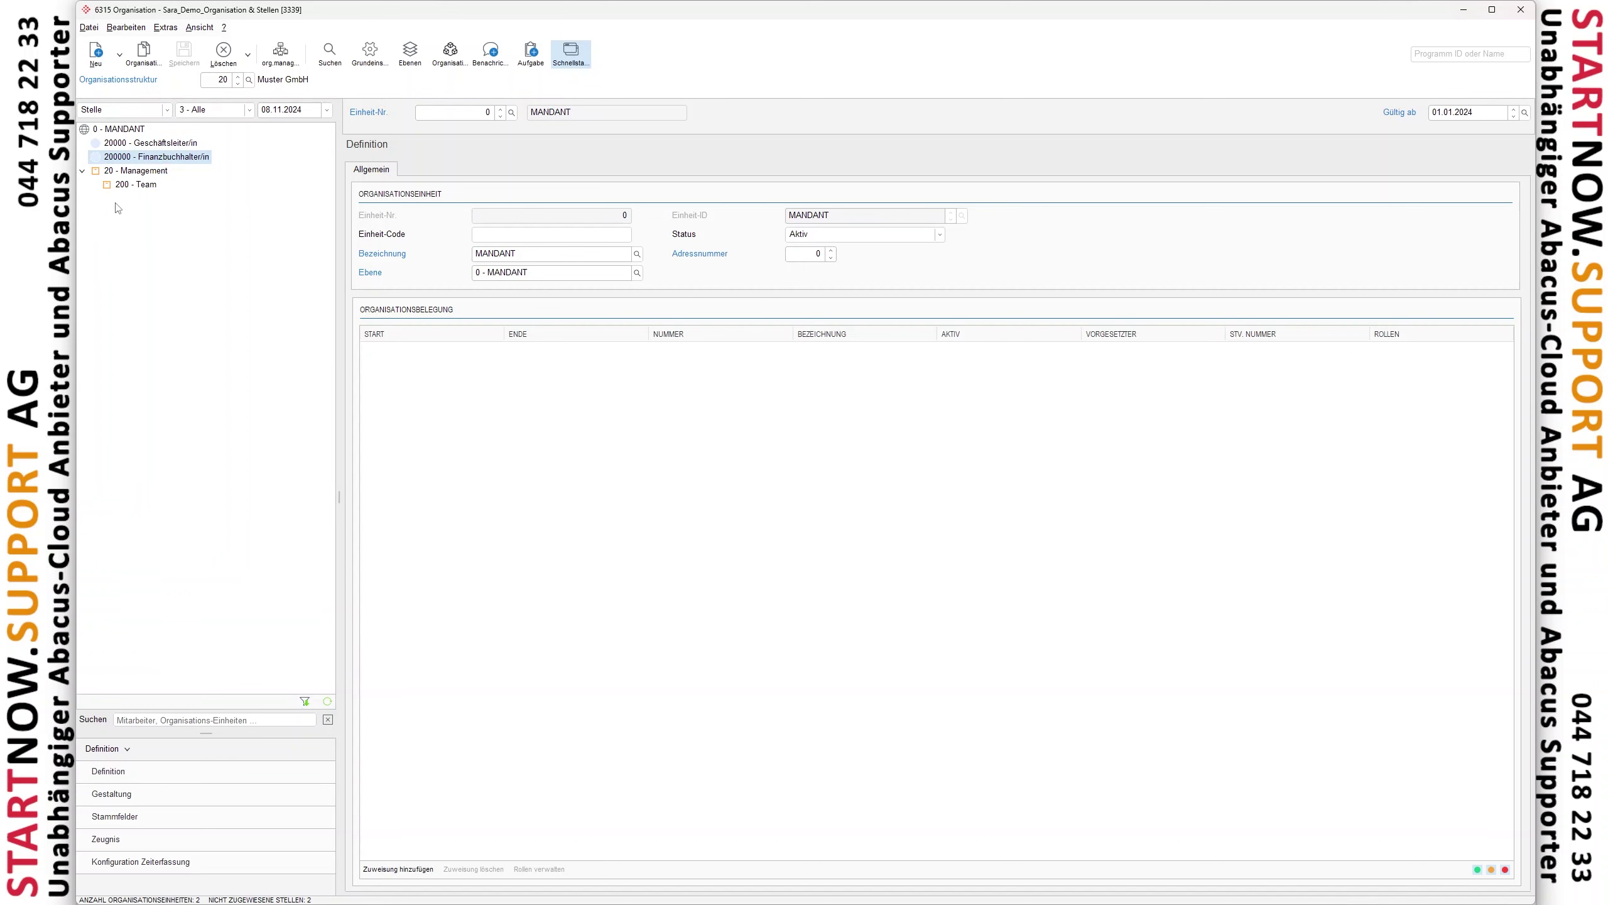
click(1523, 19)
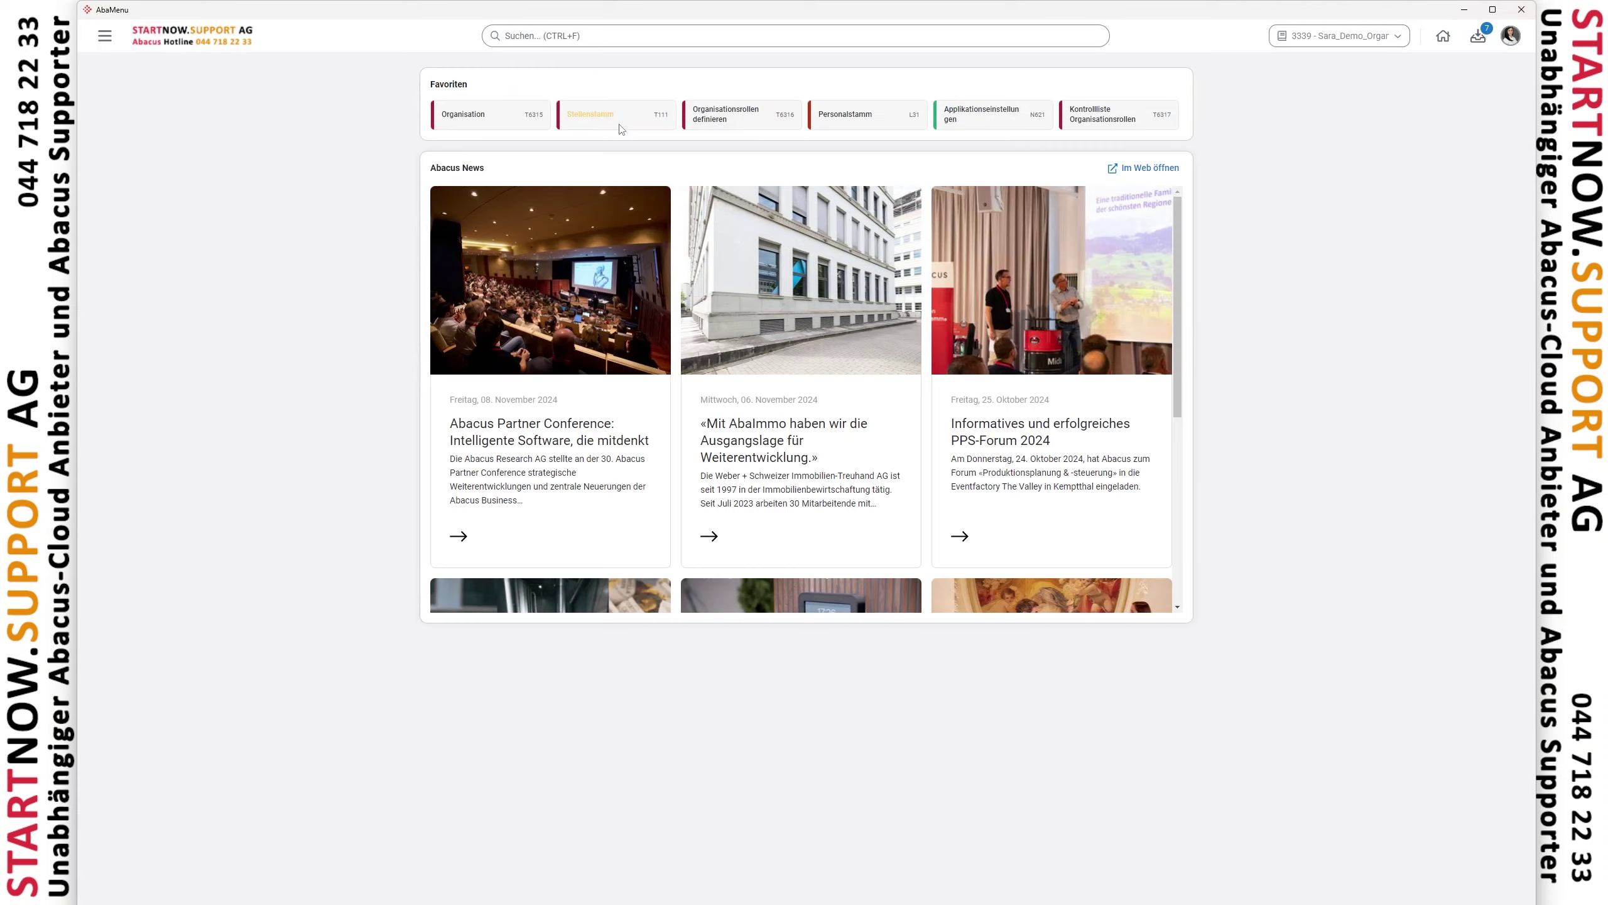
click(619, 125)
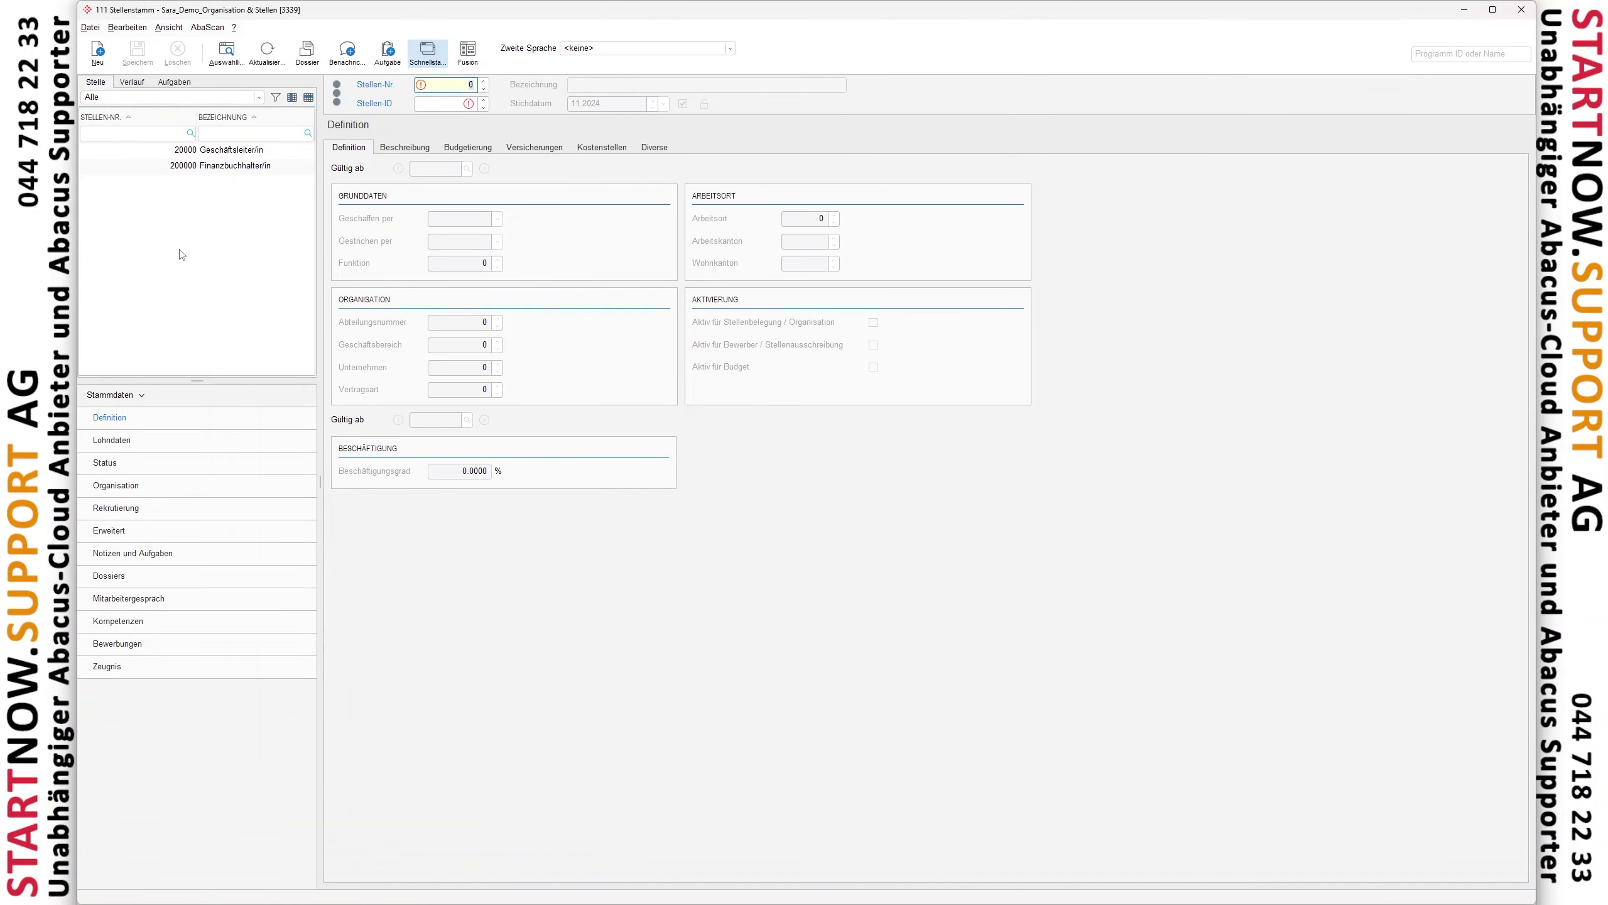
click(179, 166)
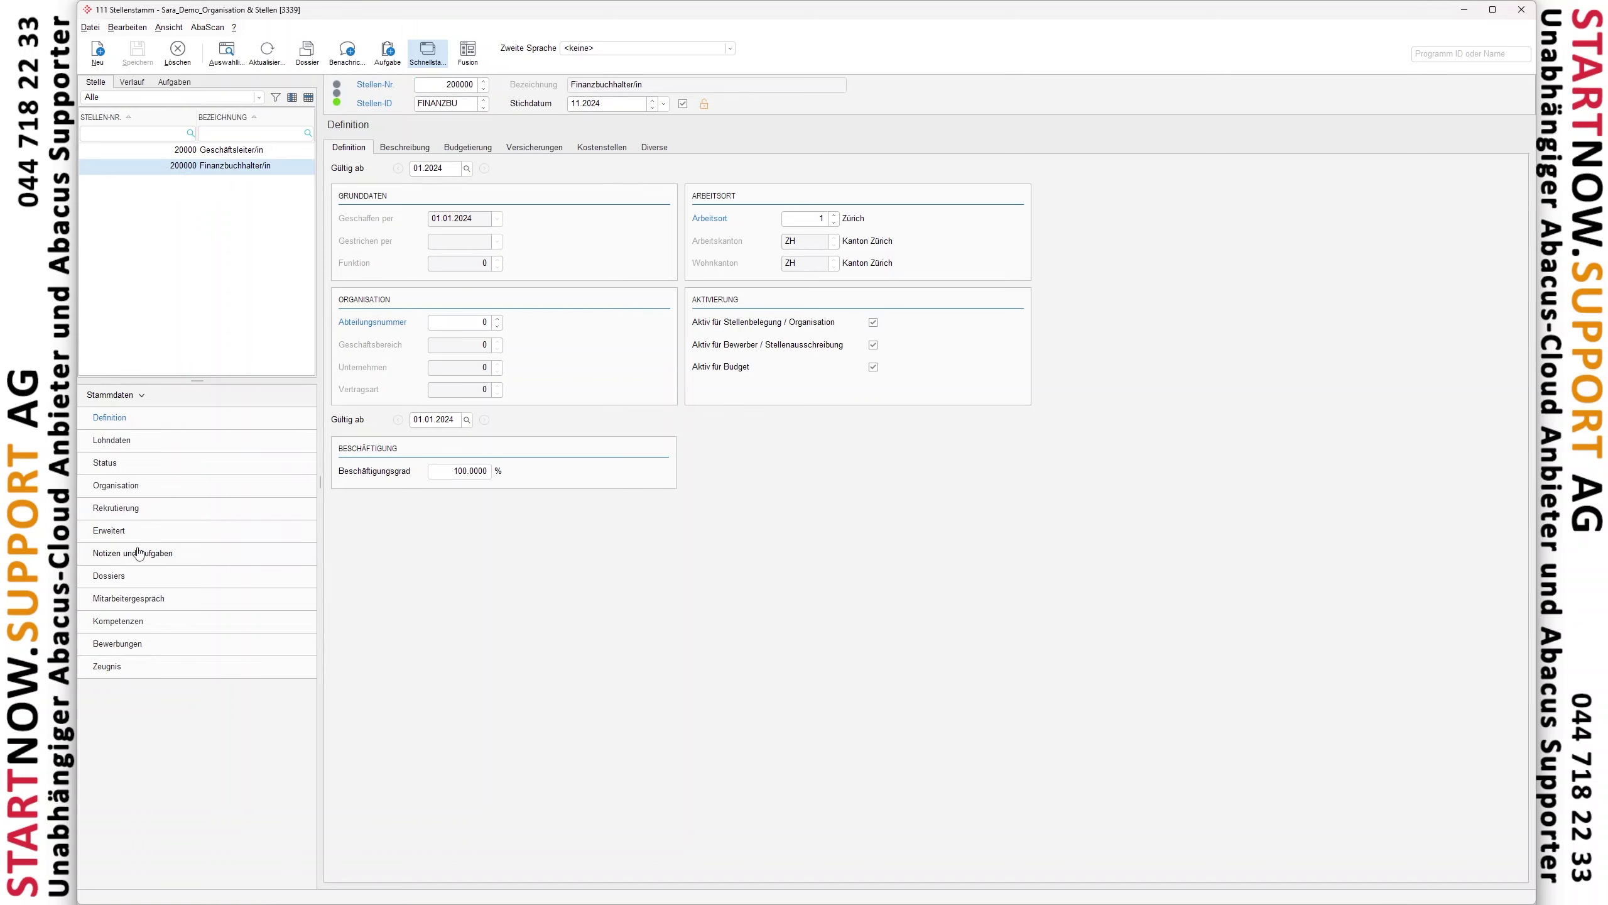
click(127, 492)
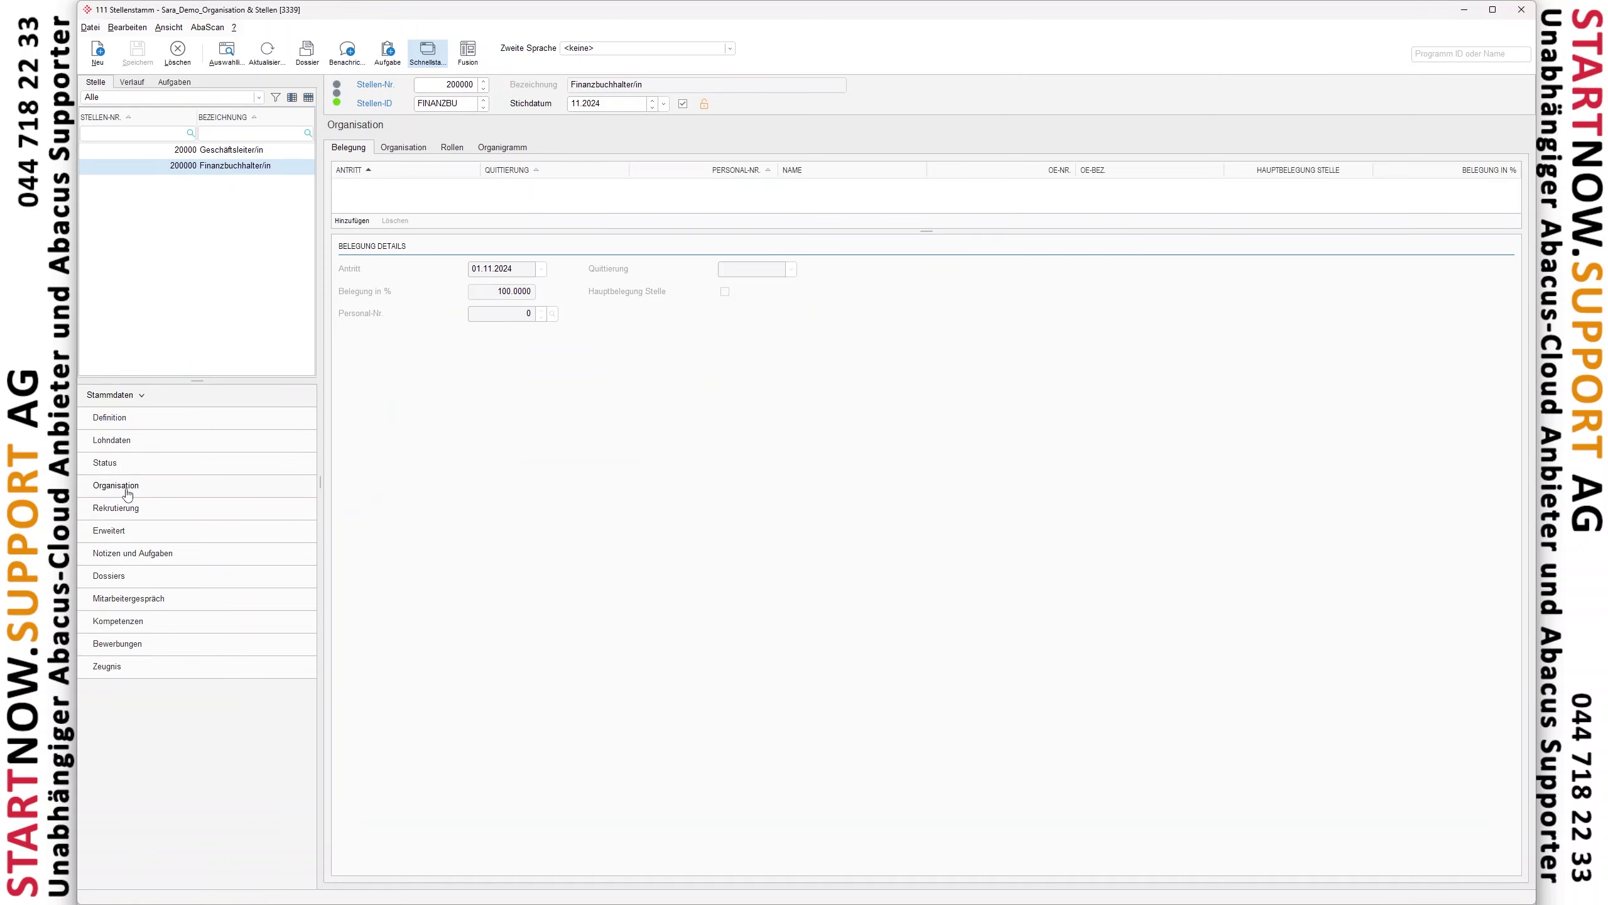
click(198, 156)
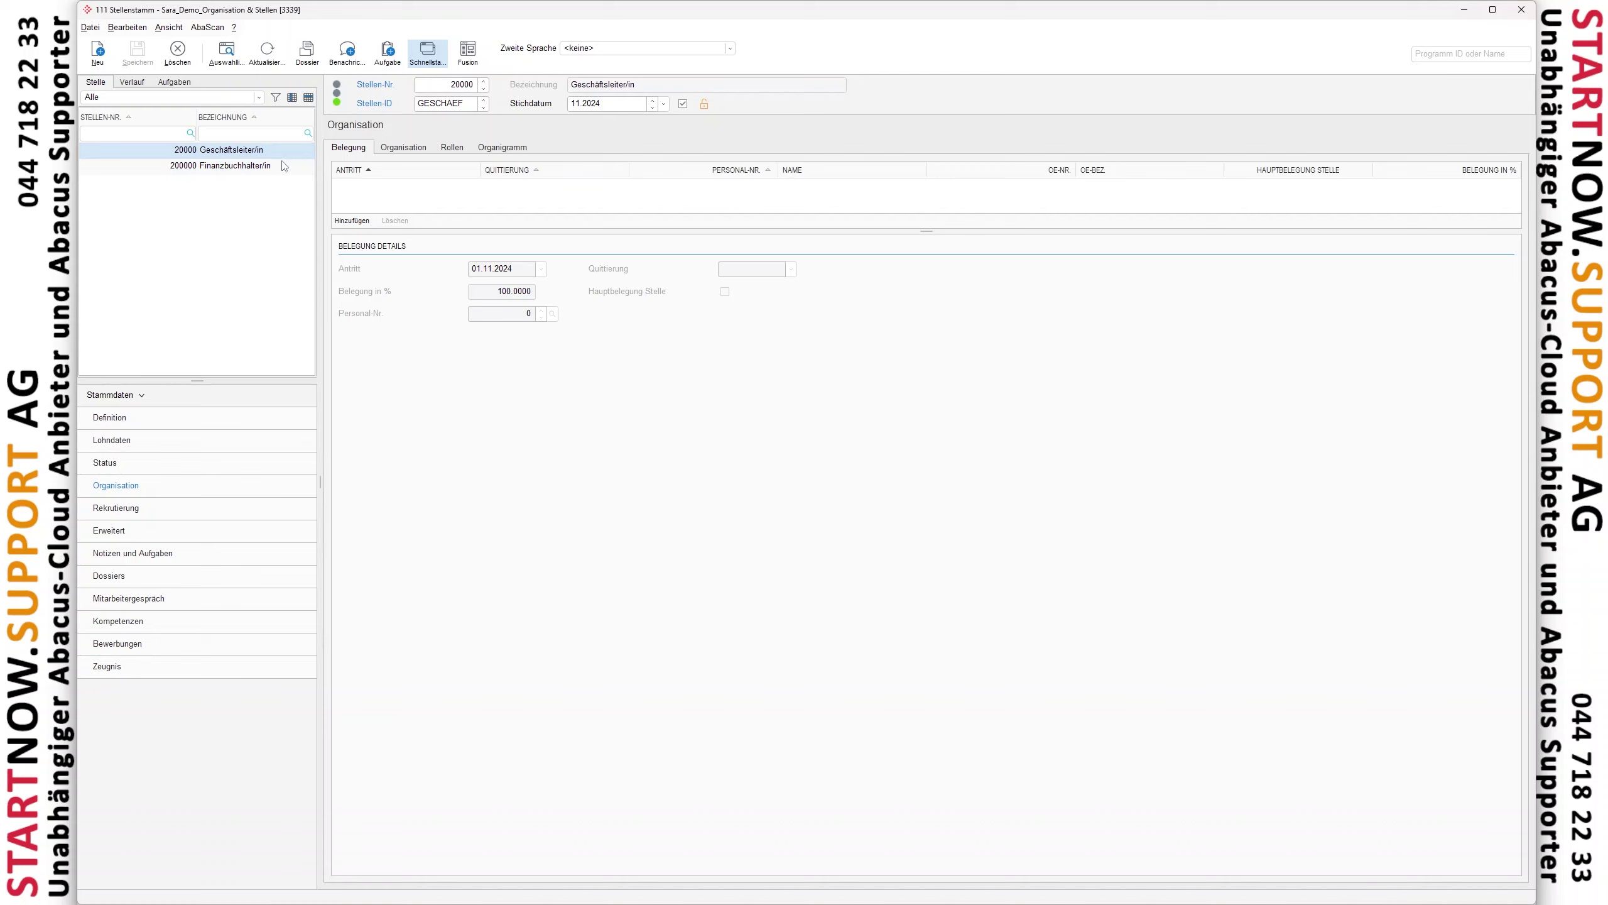
click(351, 221)
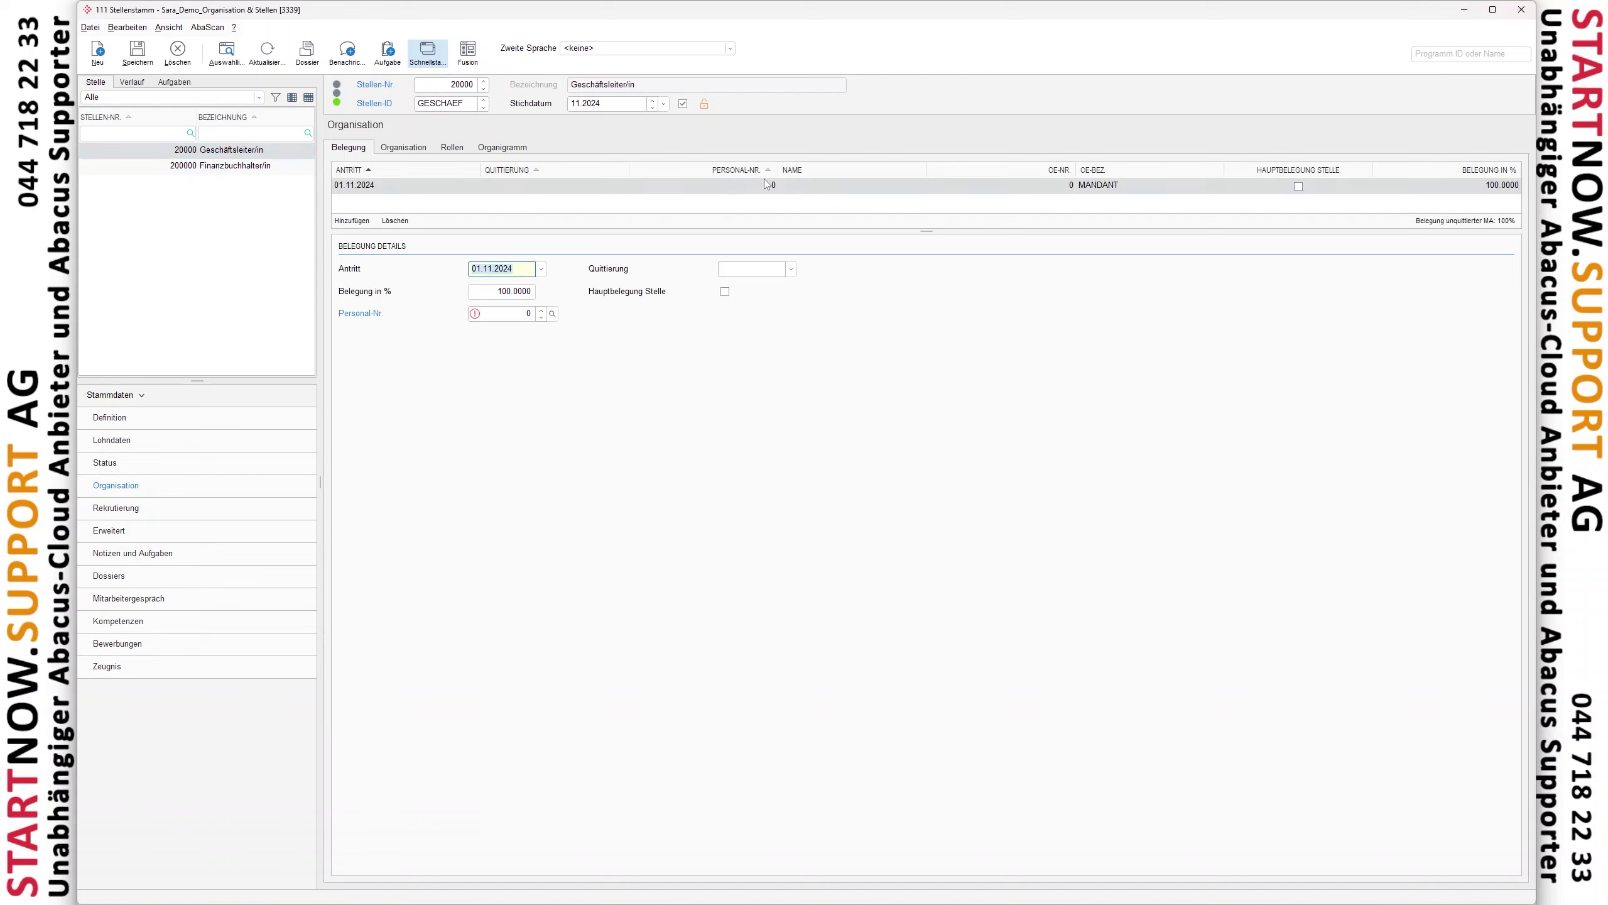
click(370, 314)
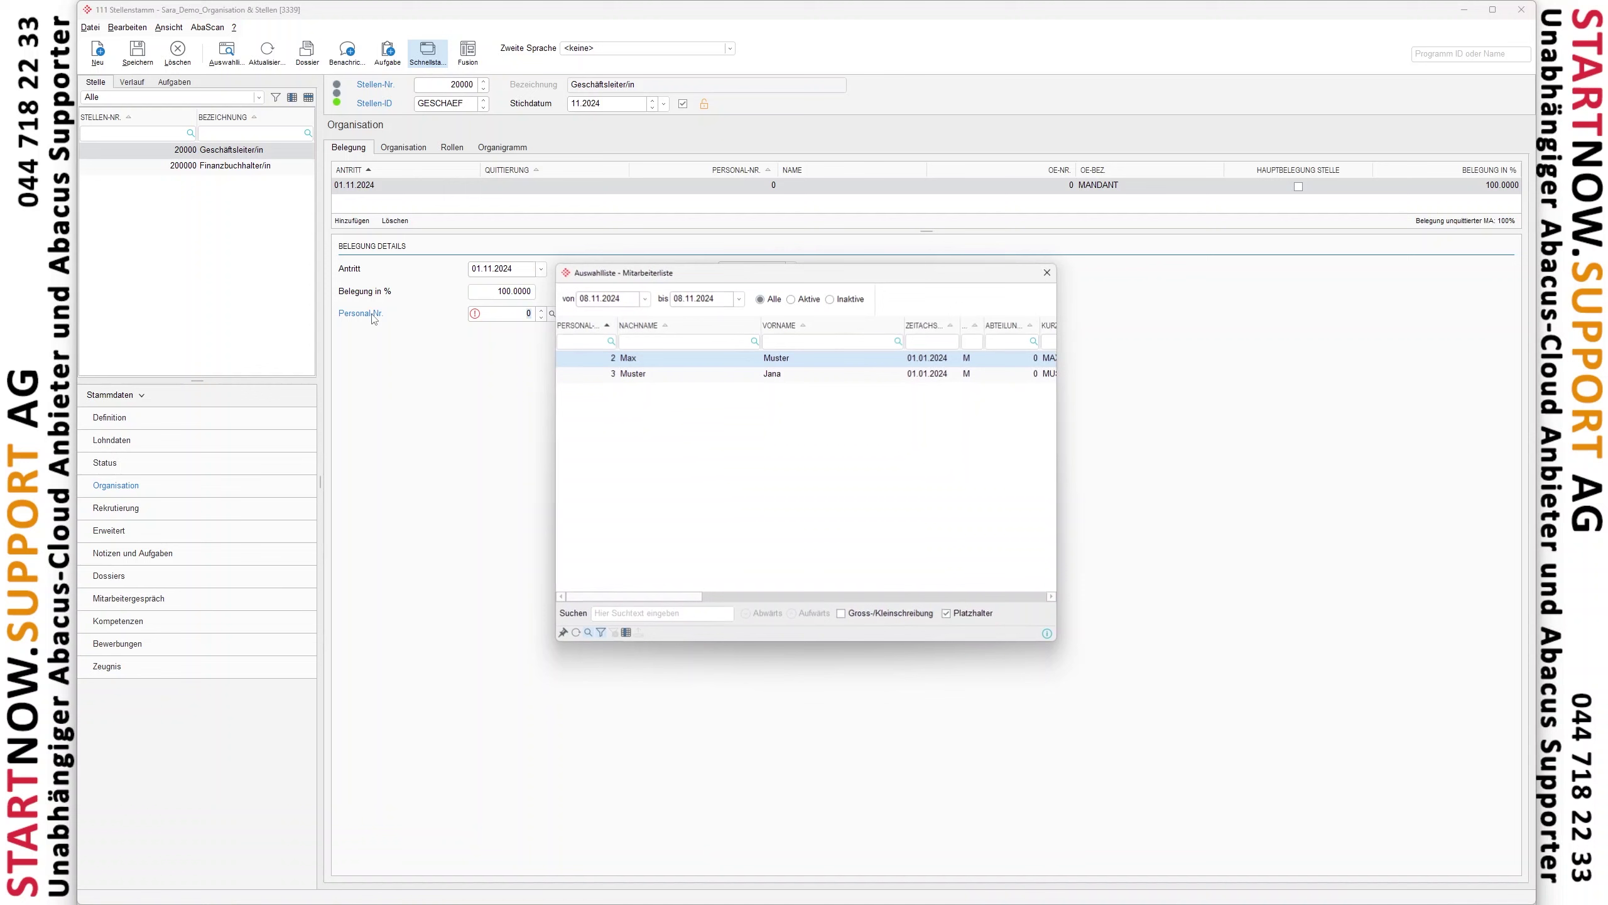
click(1048, 272)
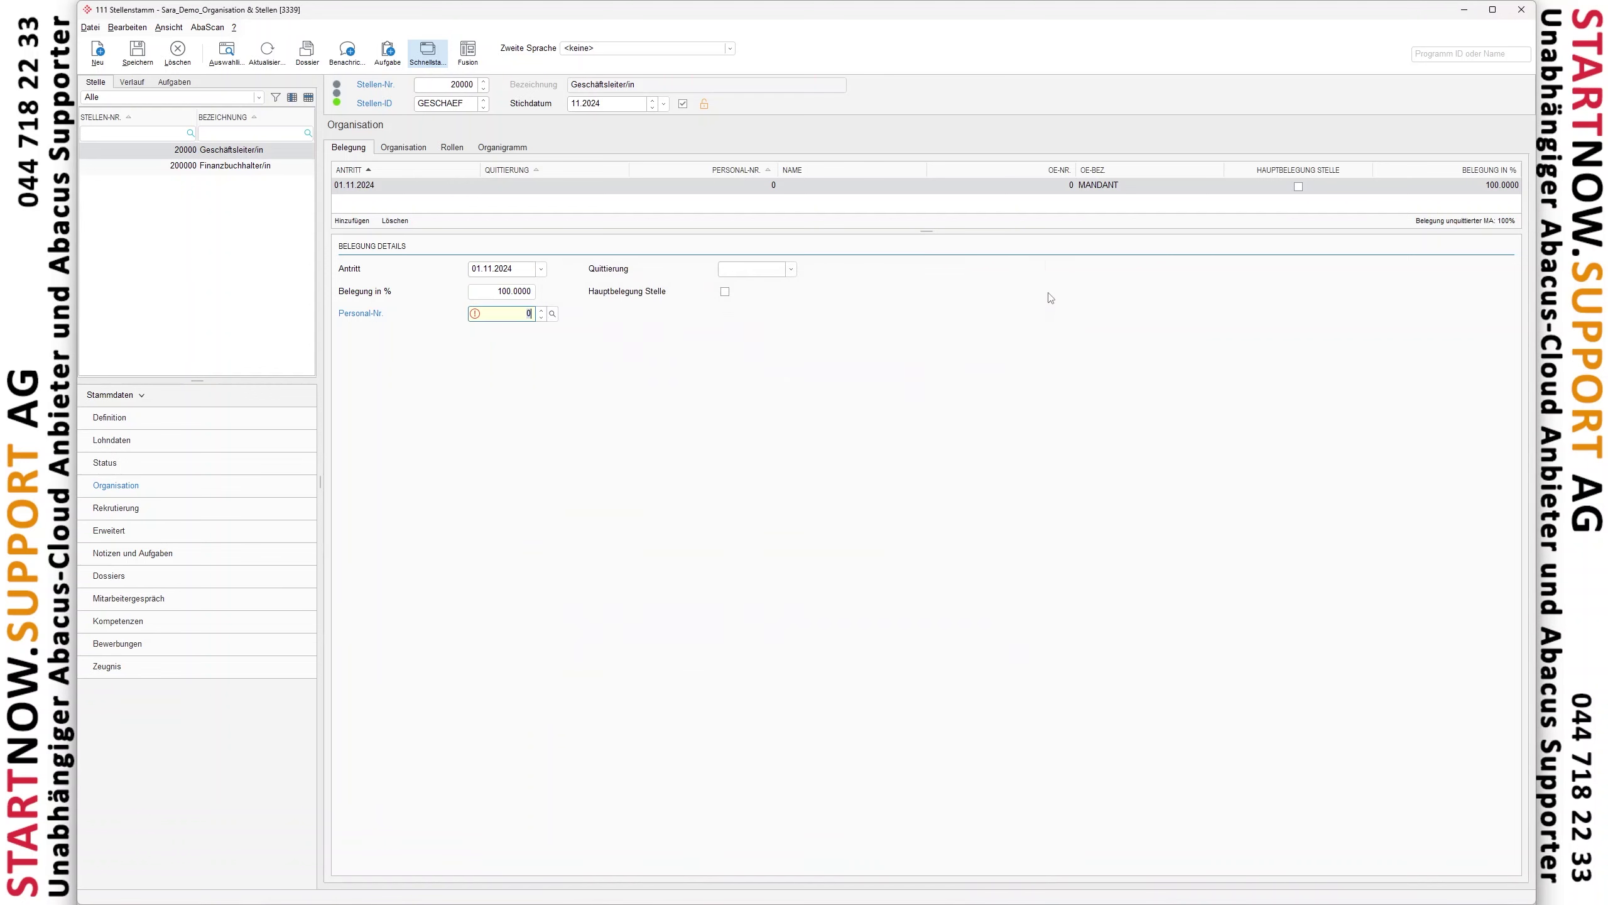
click(1532, 10)
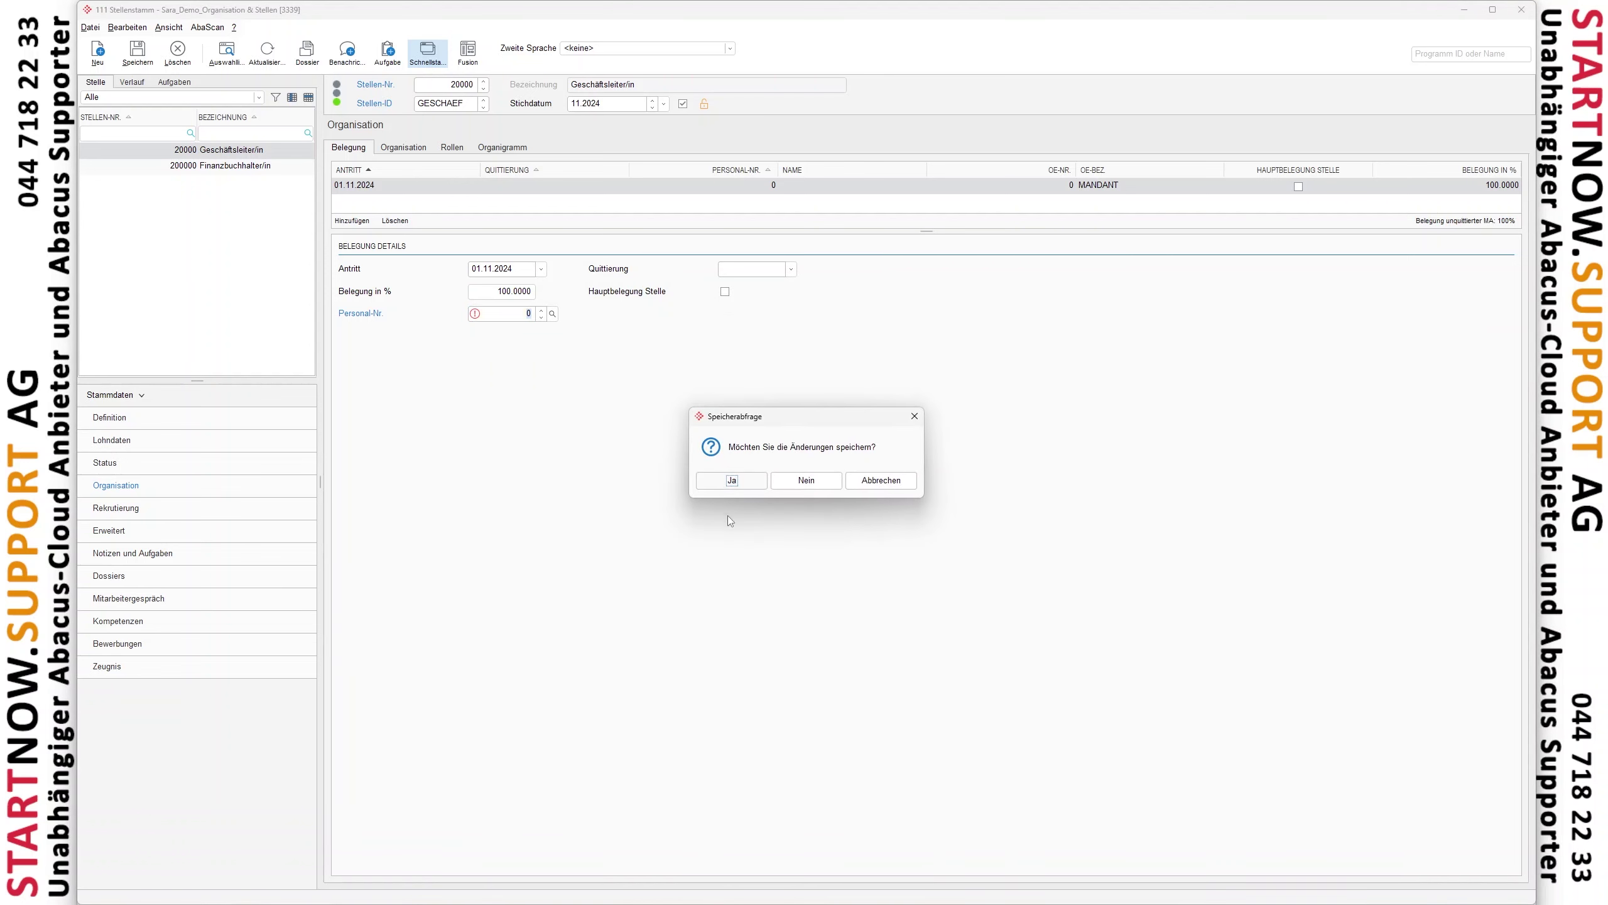
click(817, 483)
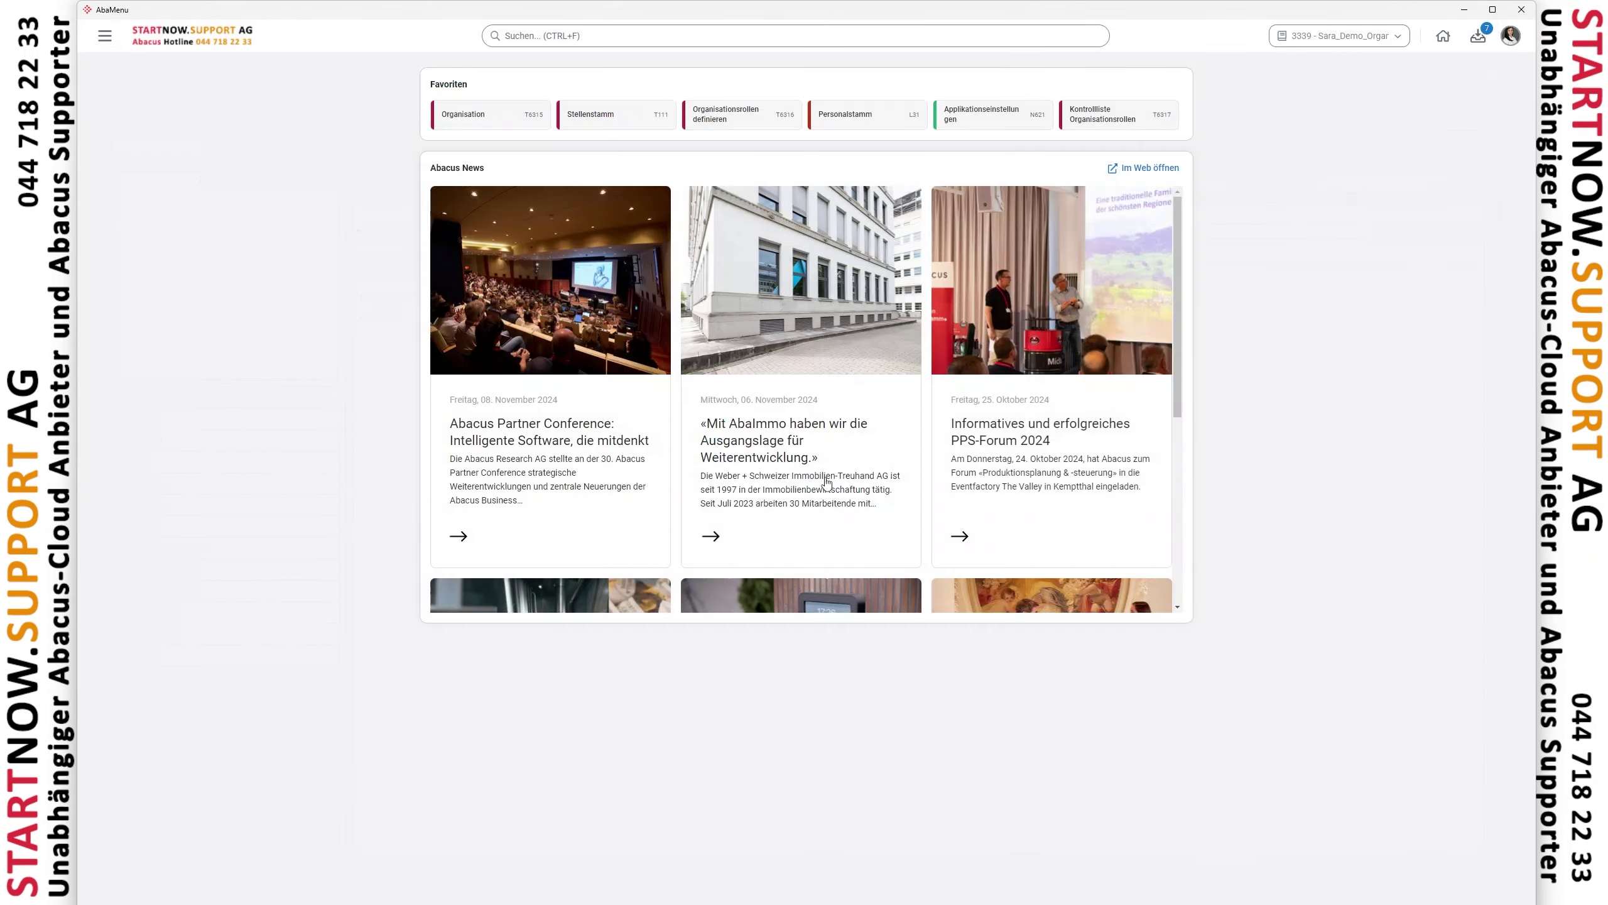
Open the first employee's organisation data in the Personalstamm and start a new Stellenbelegung entry with Antritt 01.01.2024
click(878, 129)
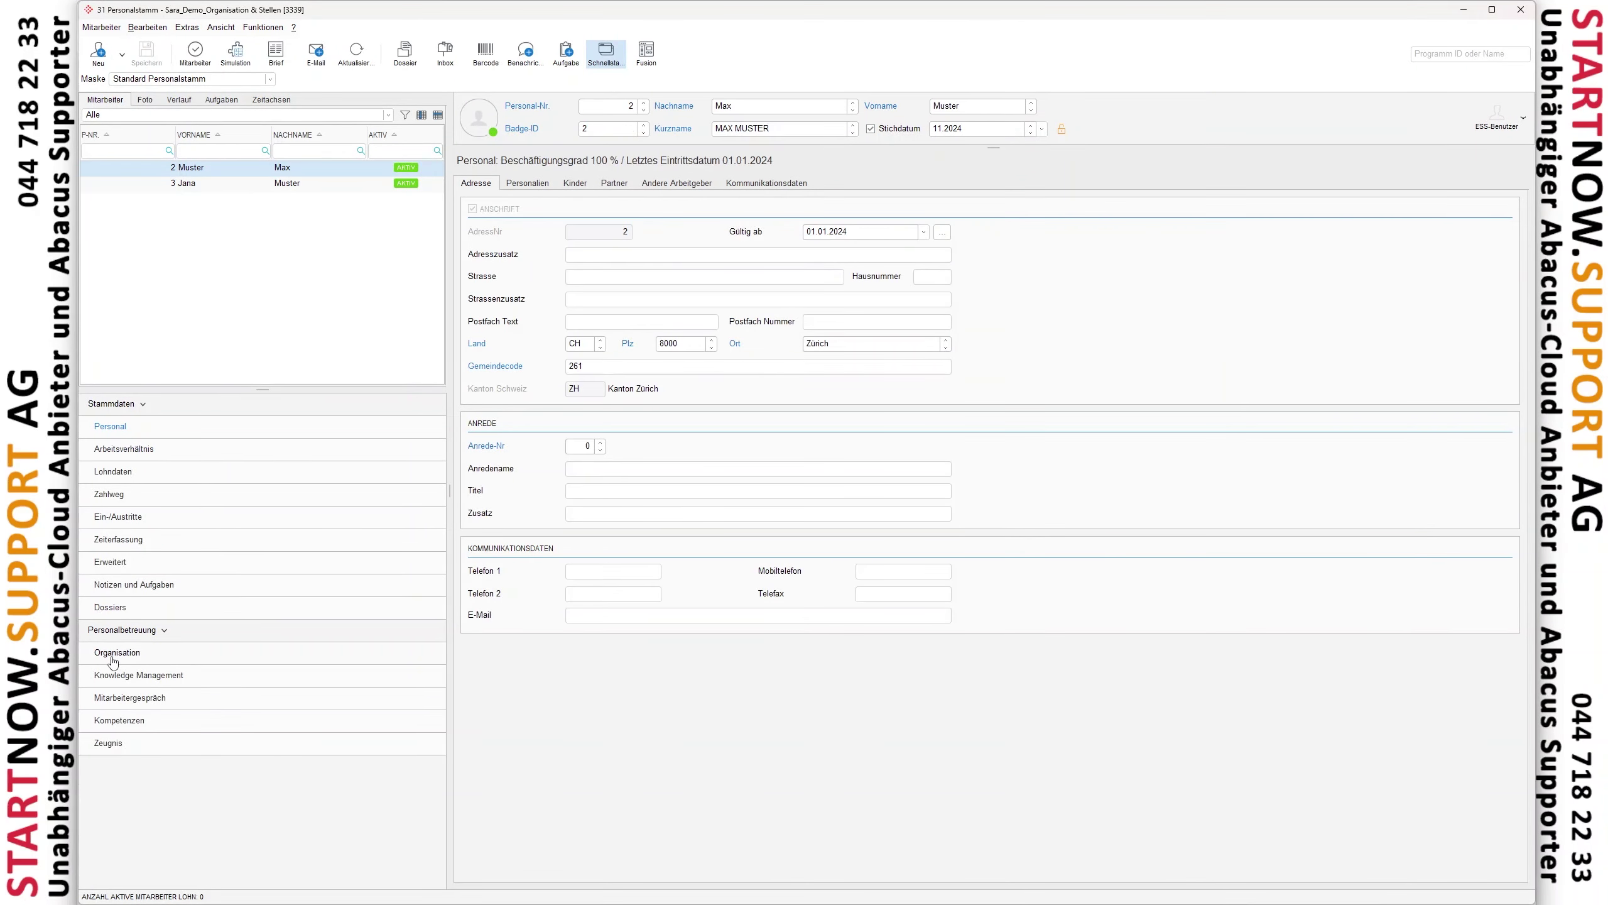
click(112, 657)
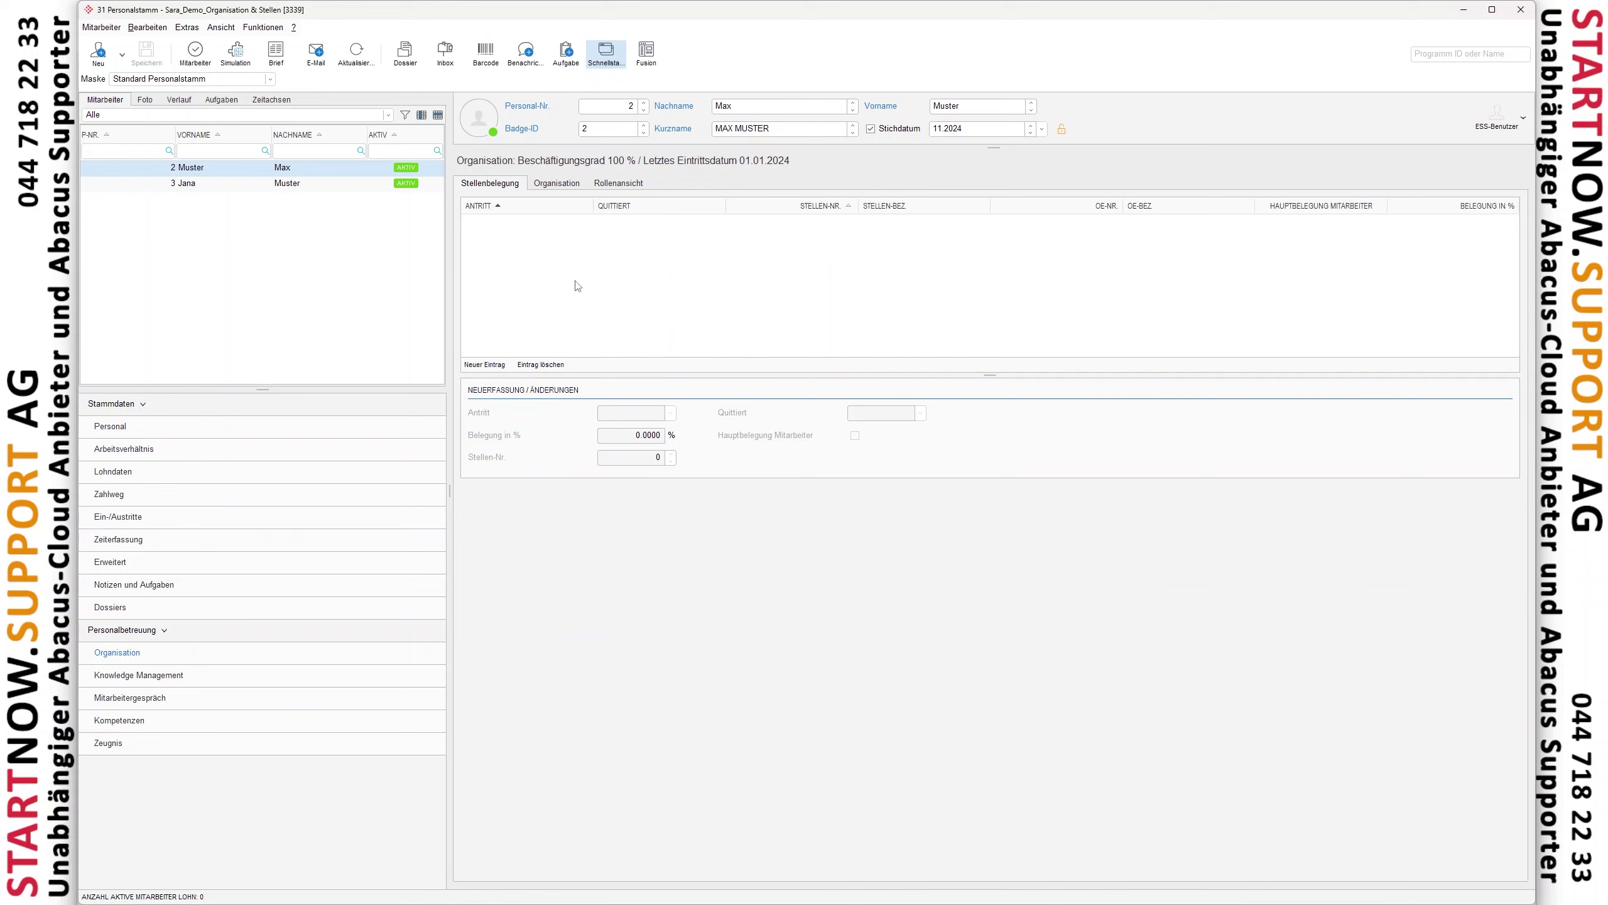
click(486, 366)
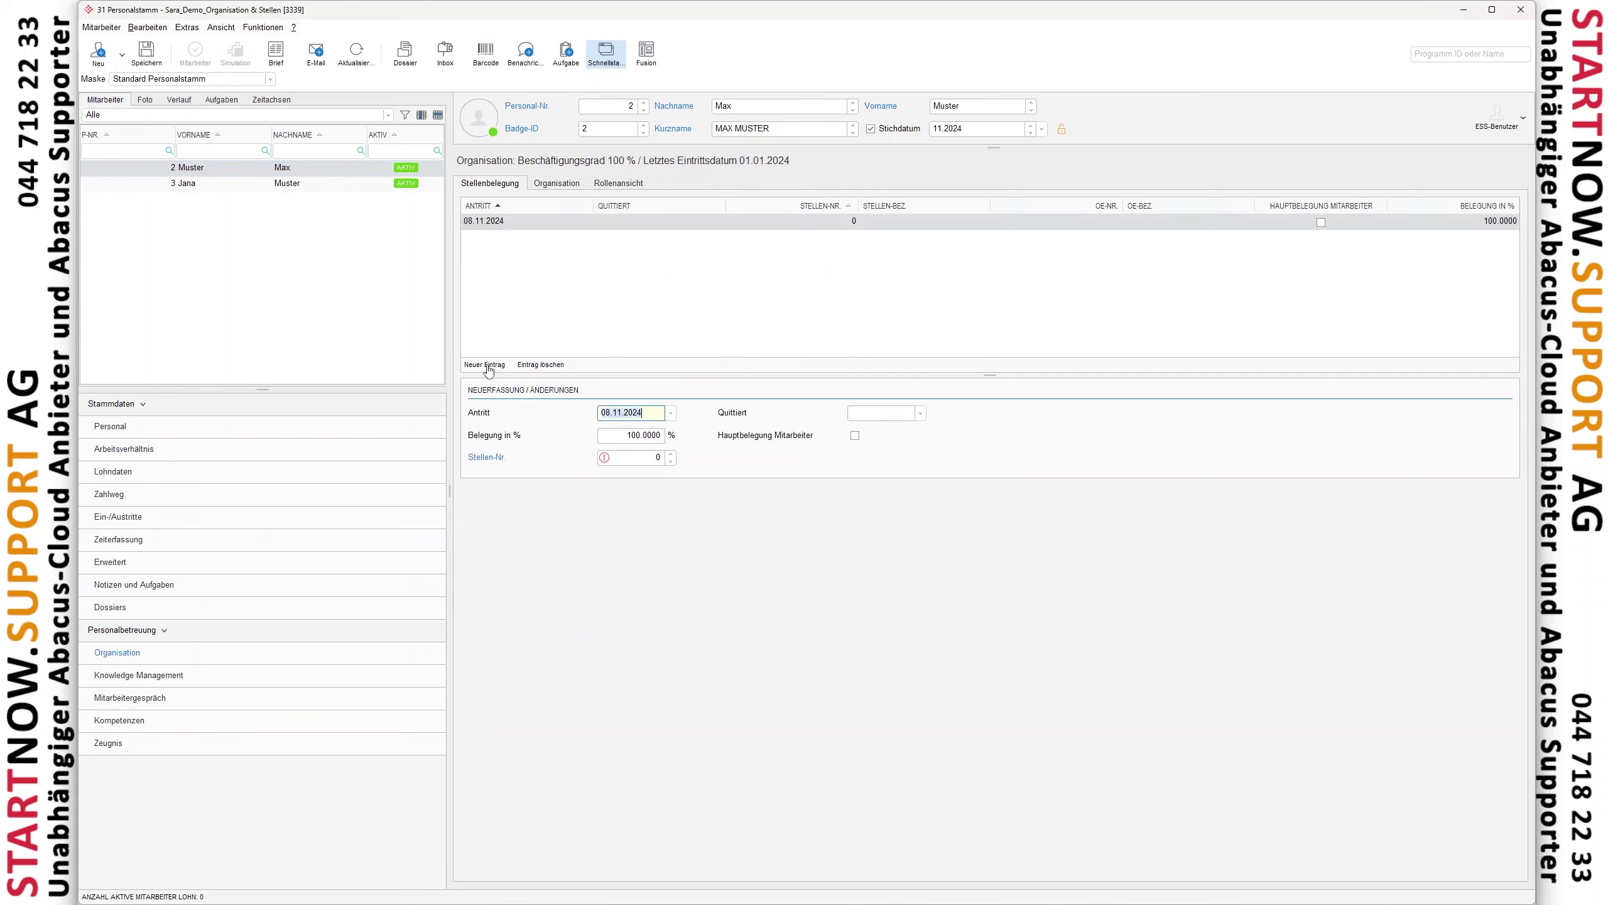
text(01.01)
key(Tab)
key(Tab)
Assign position 20000 Geschäftsleiter/in to the new entry, mark it as Hauptbelegung Mitarbeiter and save the employee record
key(Tab)
text(20)
click(500, 458)
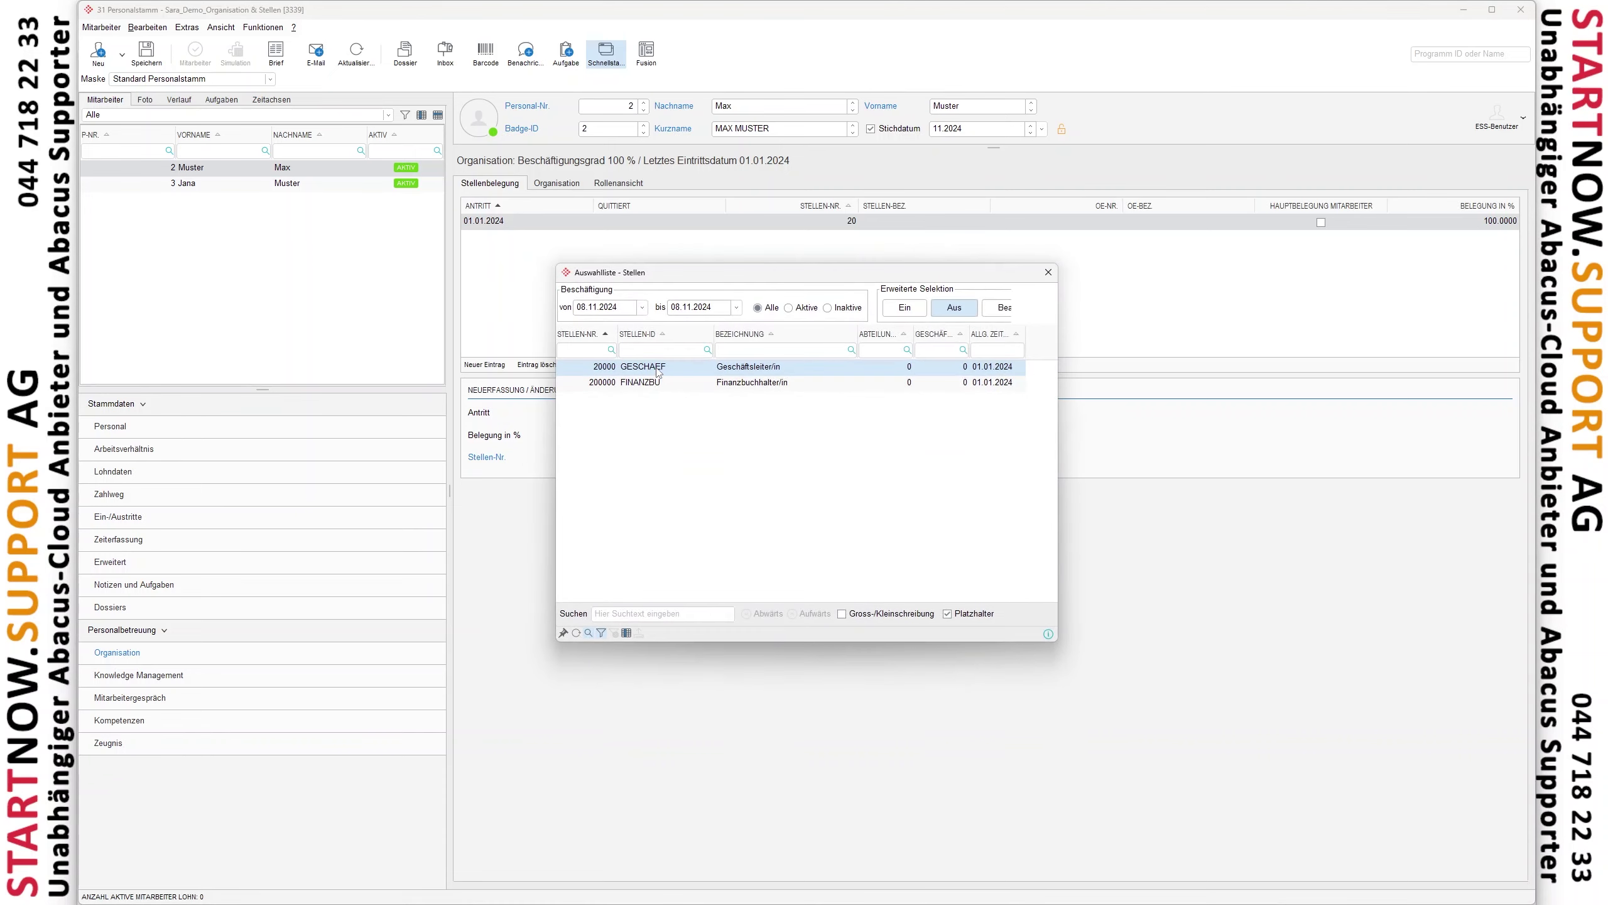
double_click(659, 369)
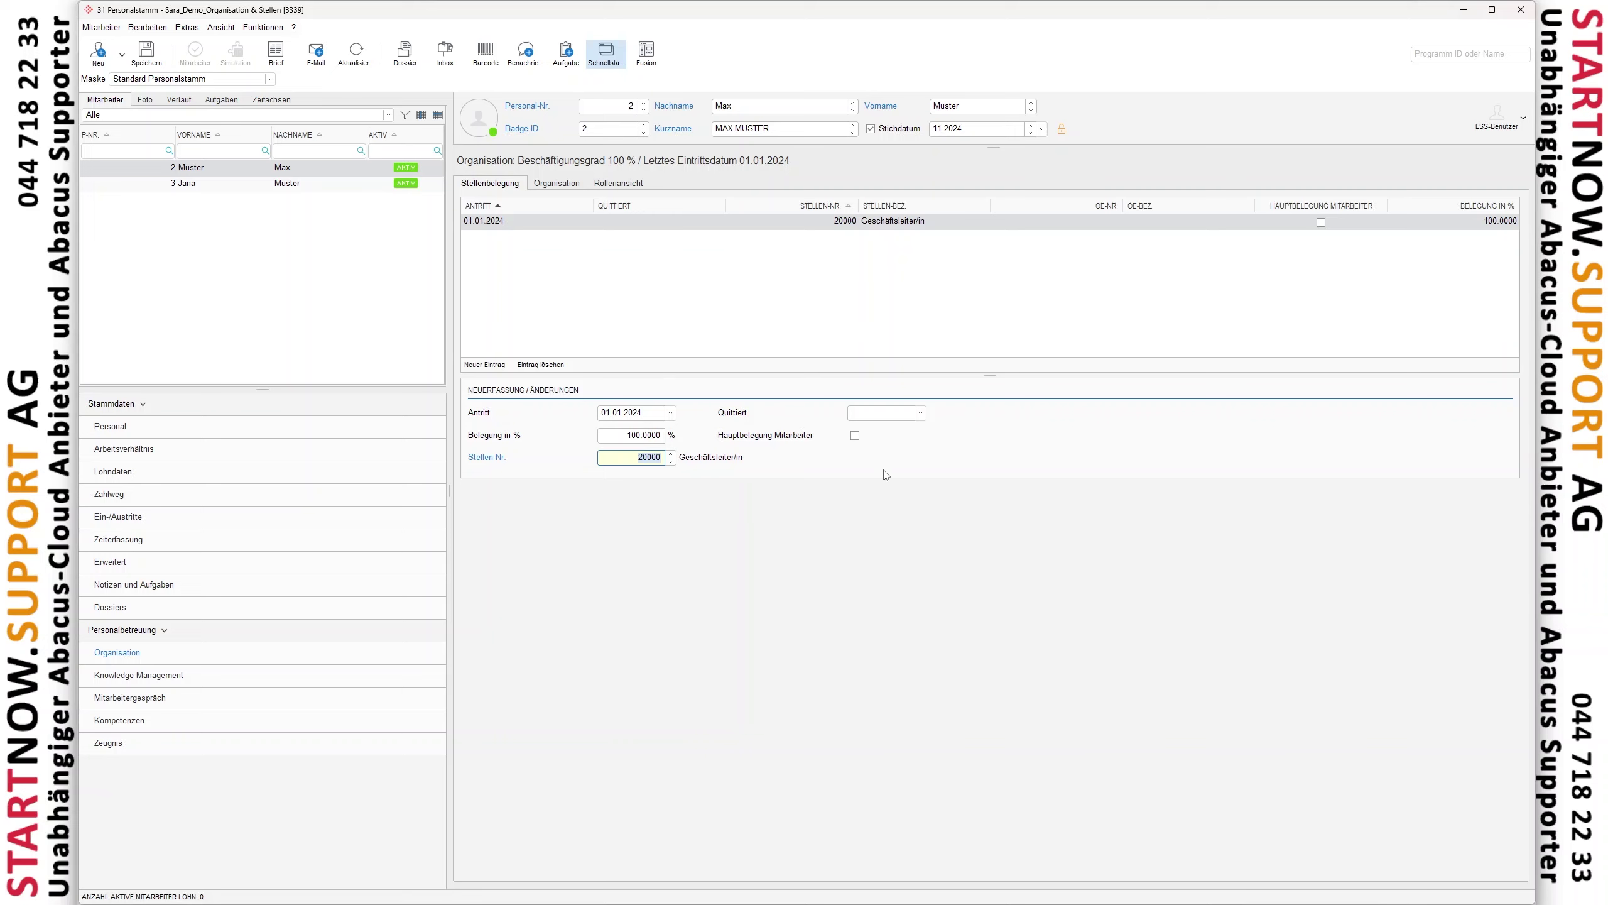
click(855, 436)
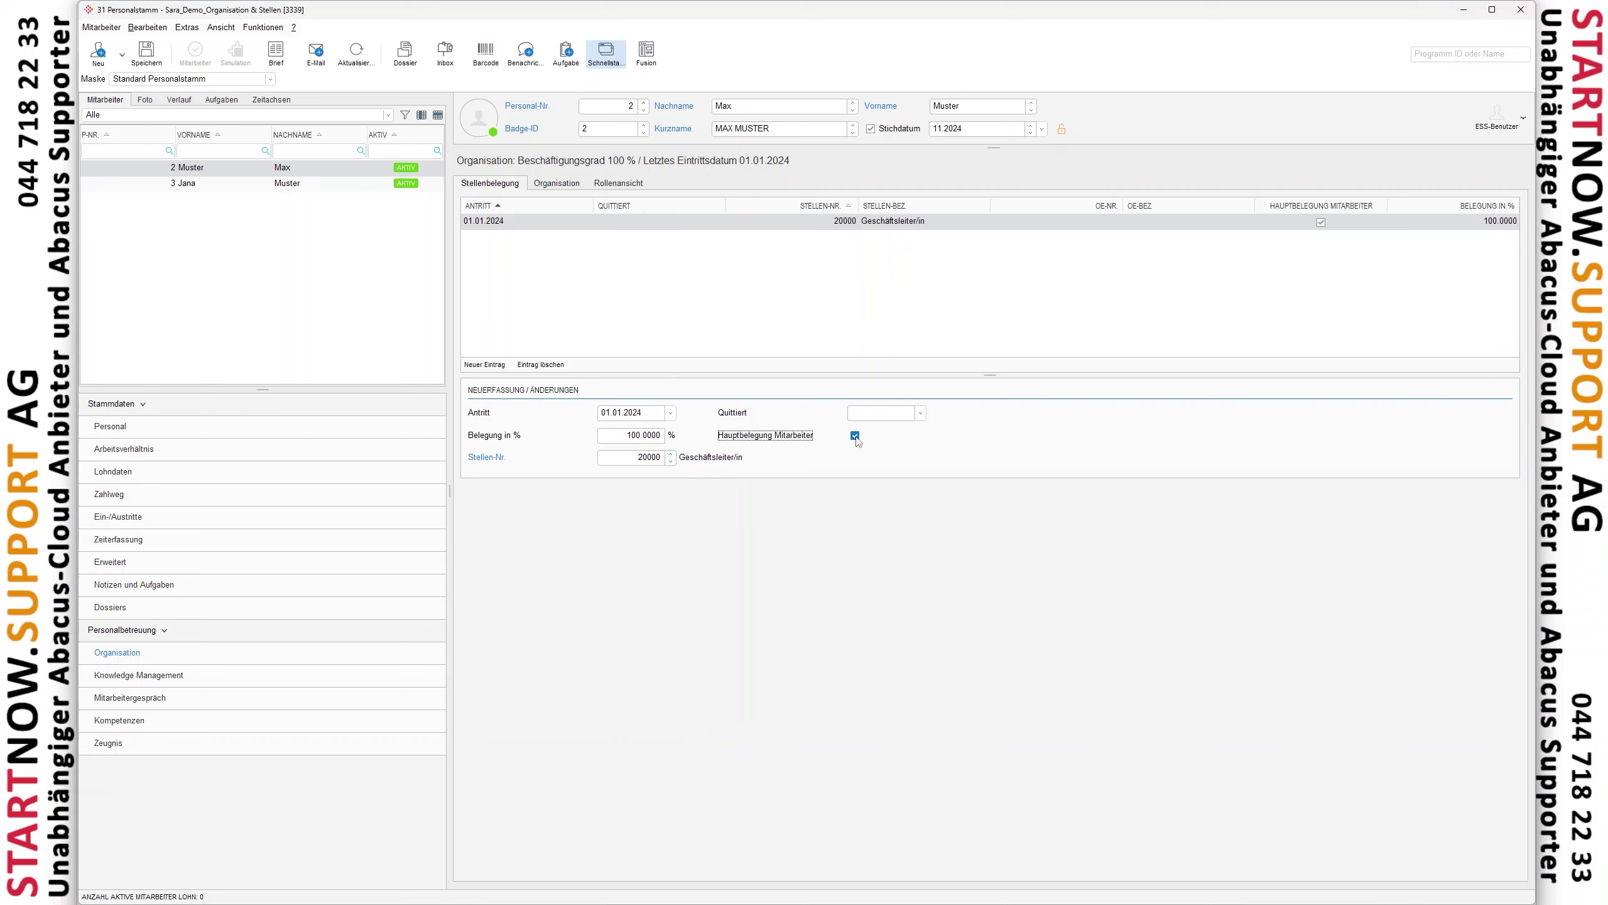
click(158, 58)
click(626, 220)
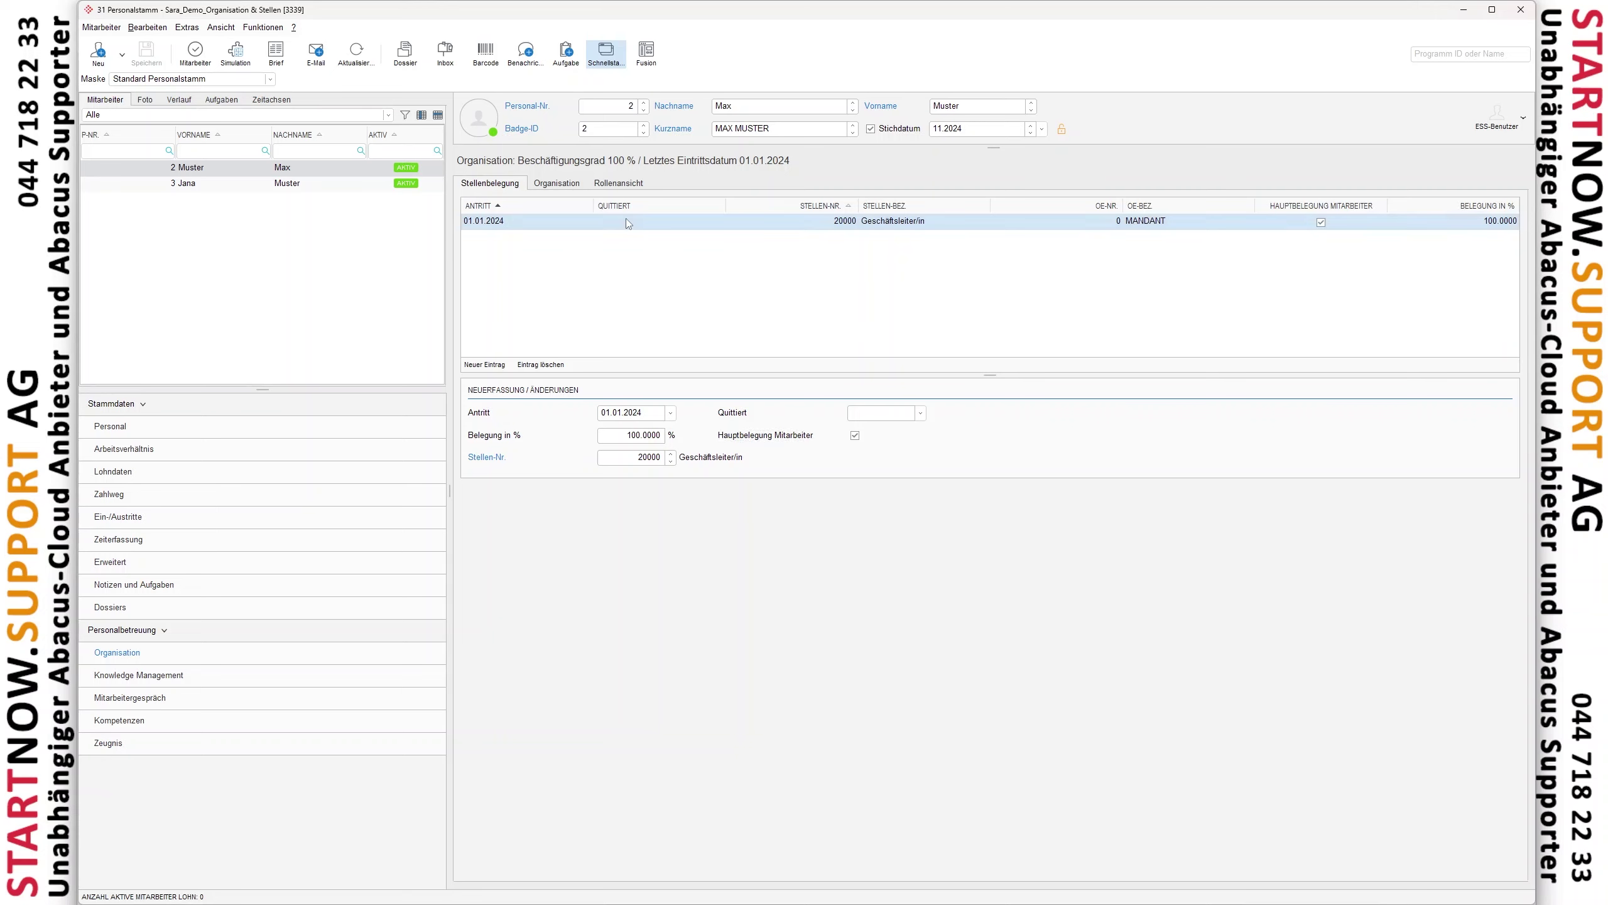
Add and save a Stellenbelegung for the second employee with Antritt 01.01.2024 and position 200000 Finanzbuchhalter/in
click(203, 185)
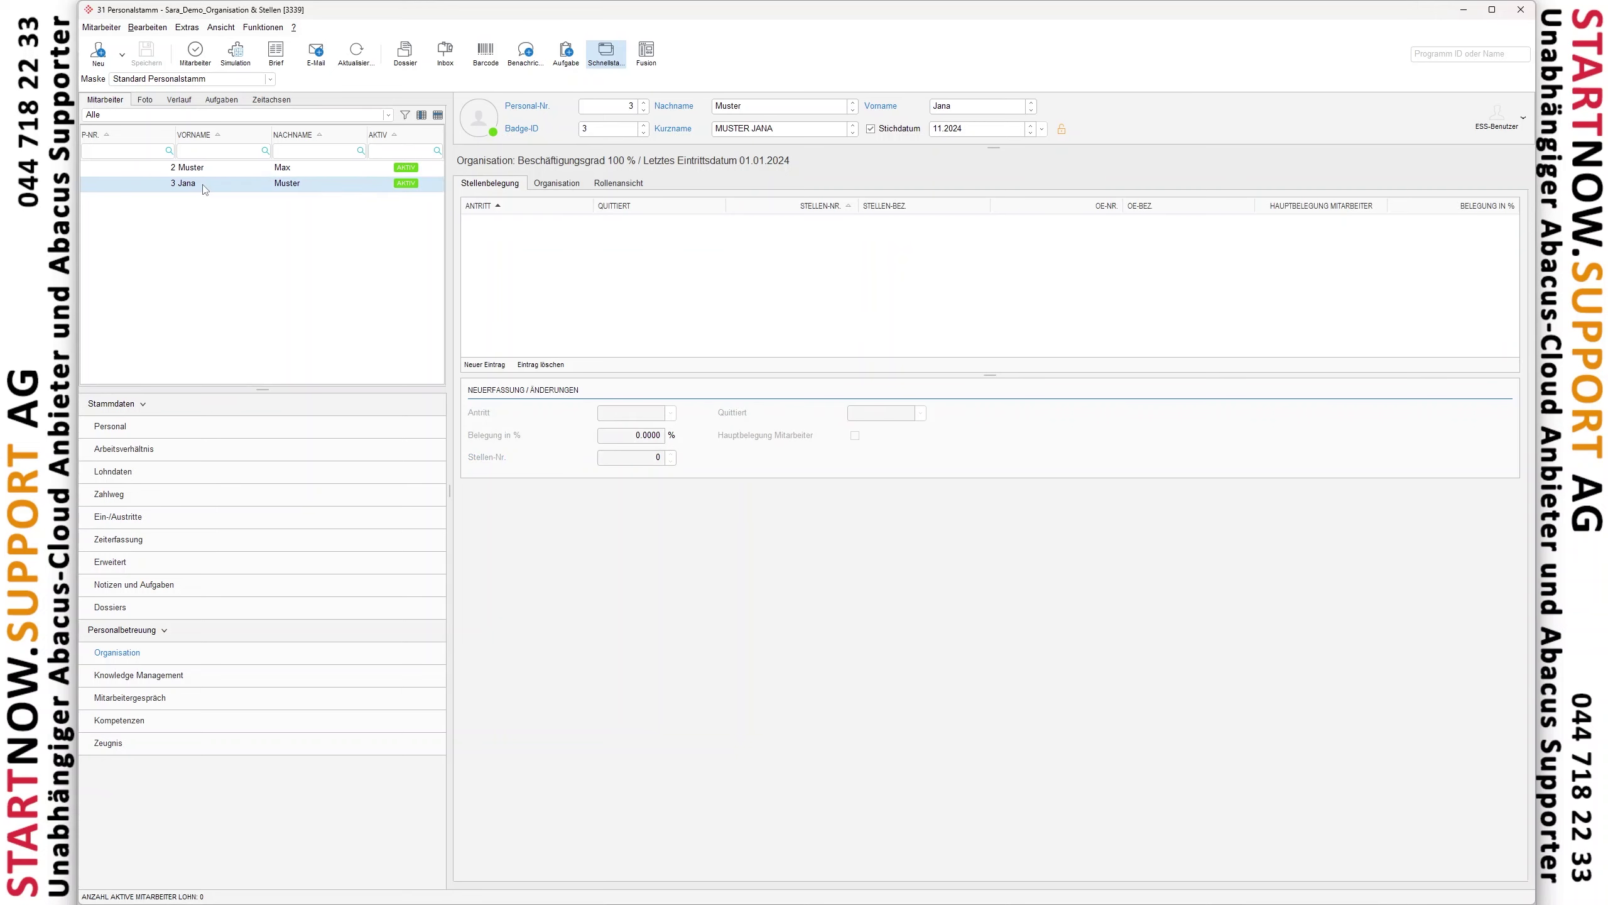
click(478, 366)
text(01.)
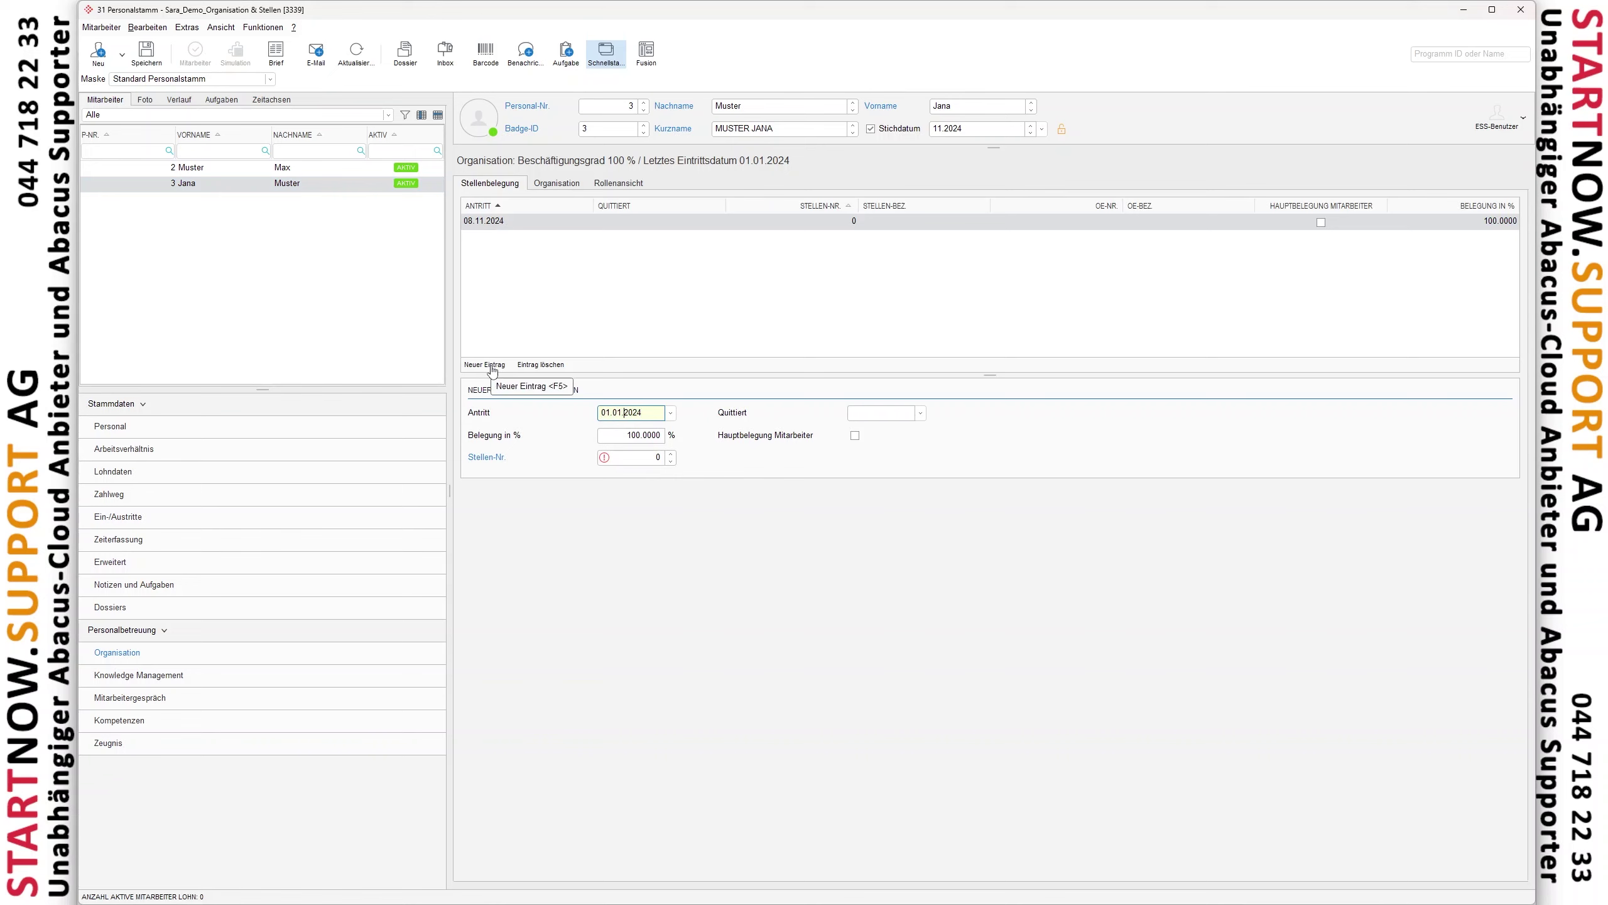
text(01)
key(Tab)
key(Tab)
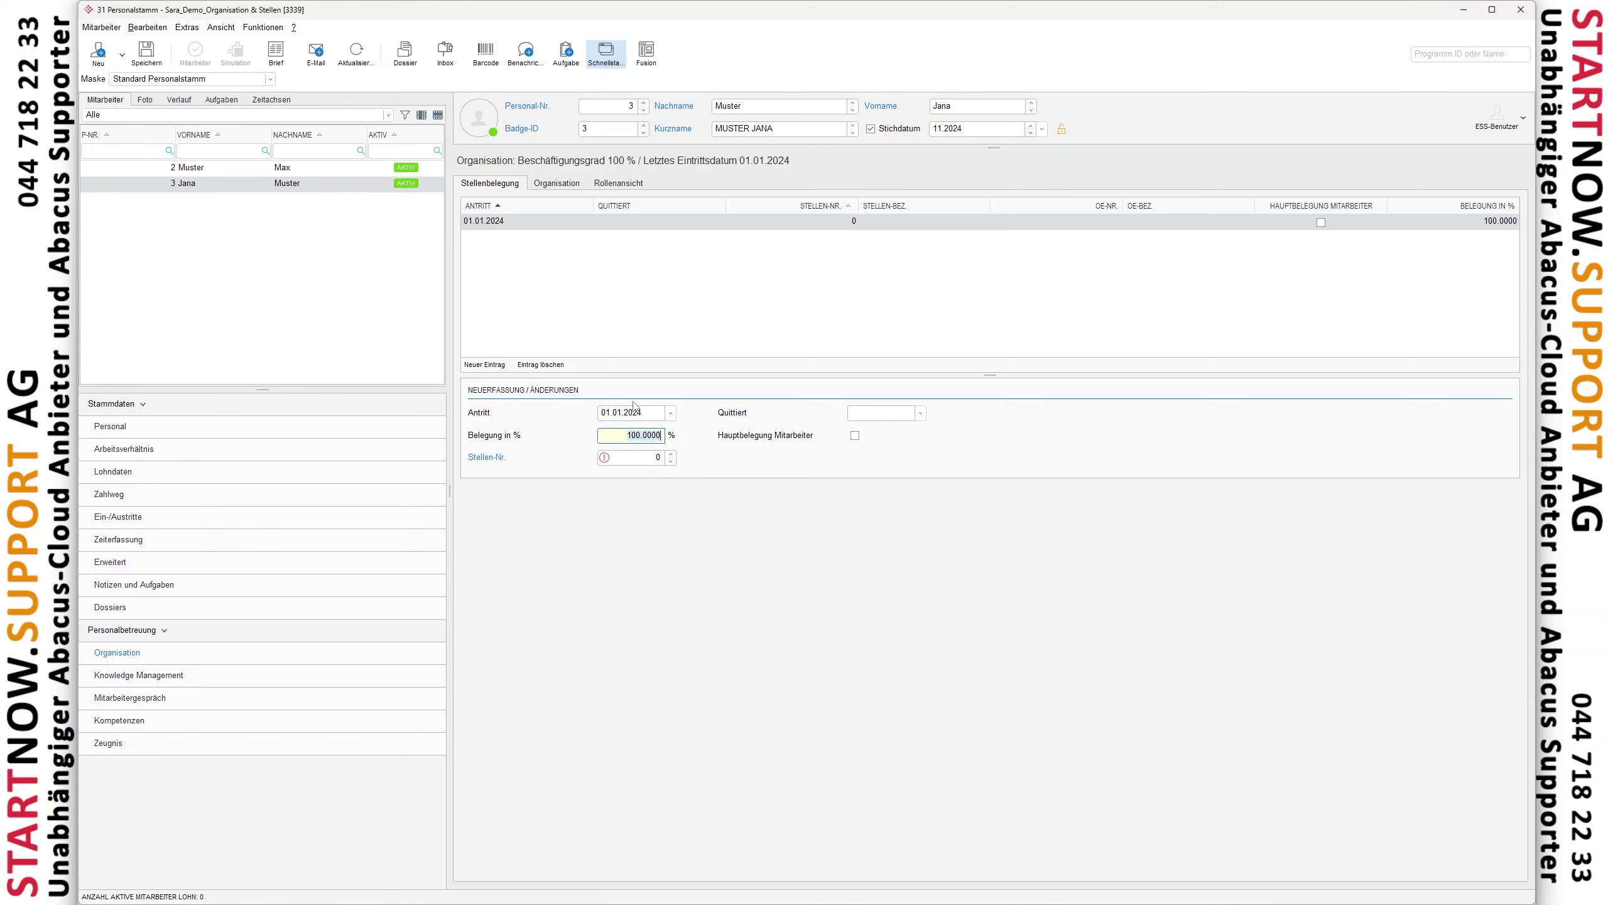
key(Tab)
click(500, 458)
double_click(665, 382)
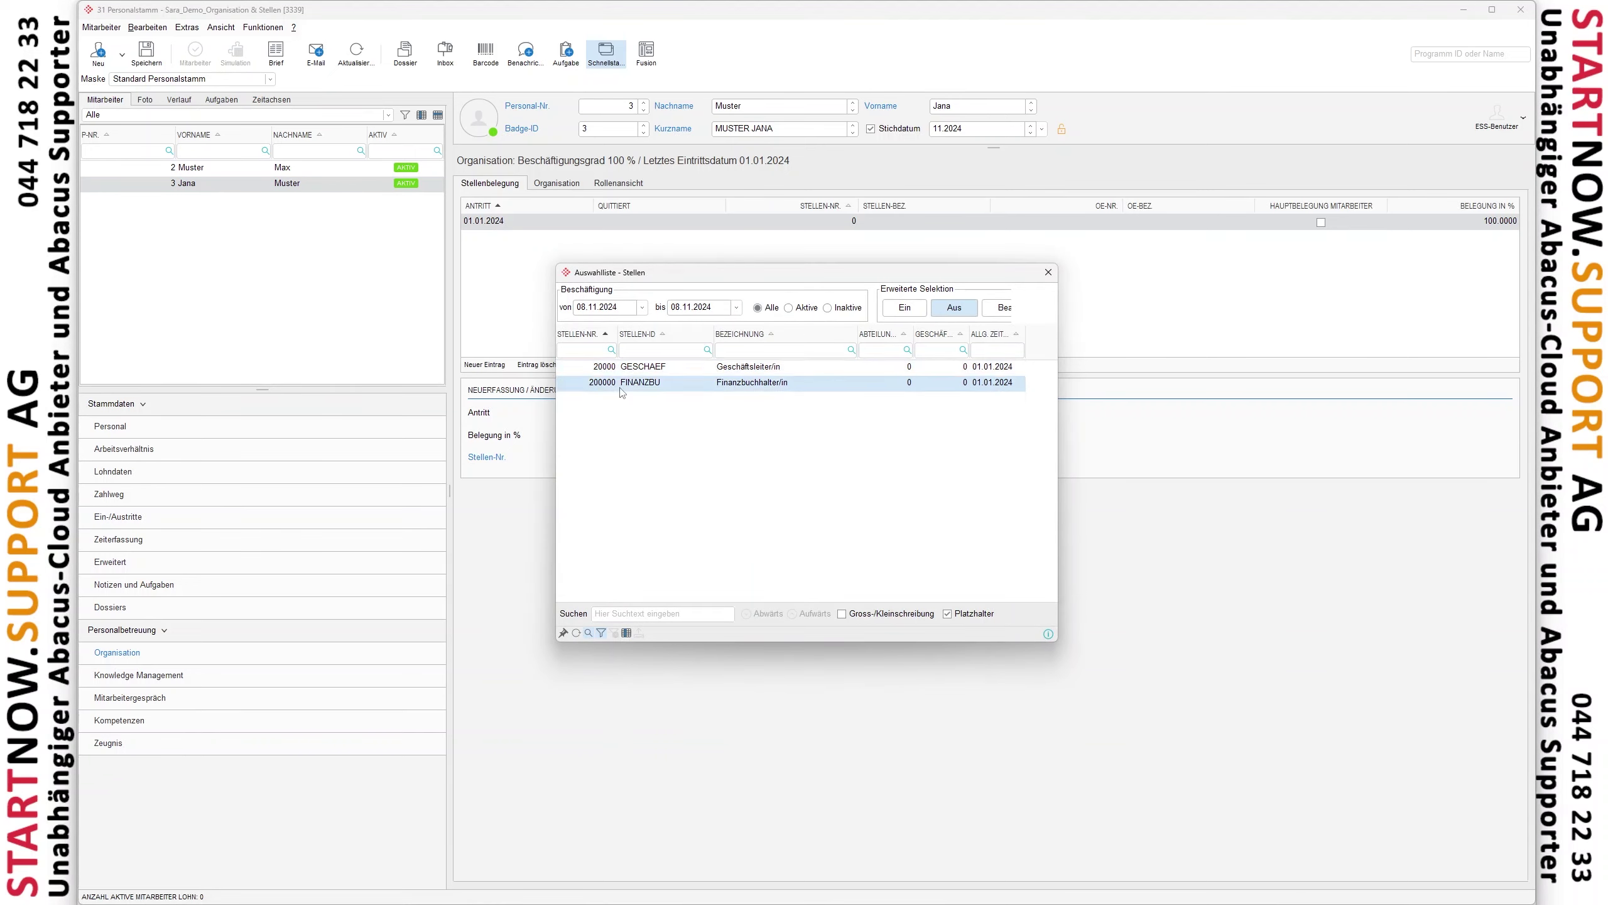
click(146, 61)
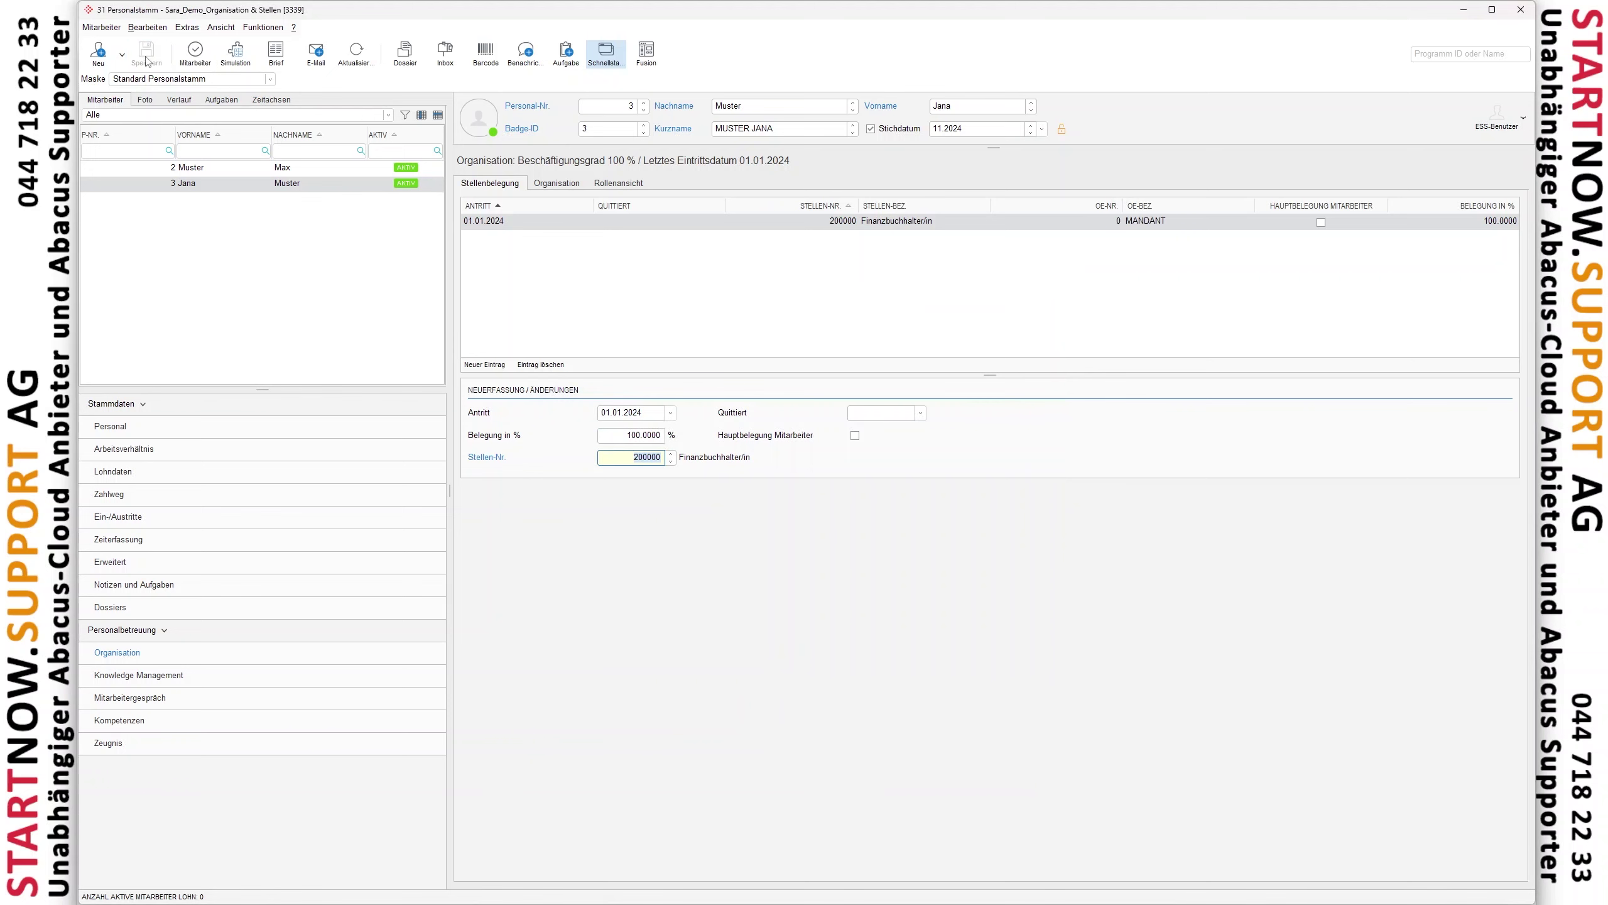
Return to the Organisation program and examine which employees are listed under the Geschäftsleiter/in and Finanzbuchhalter/in positions
click(1521, 9)
click(499, 125)
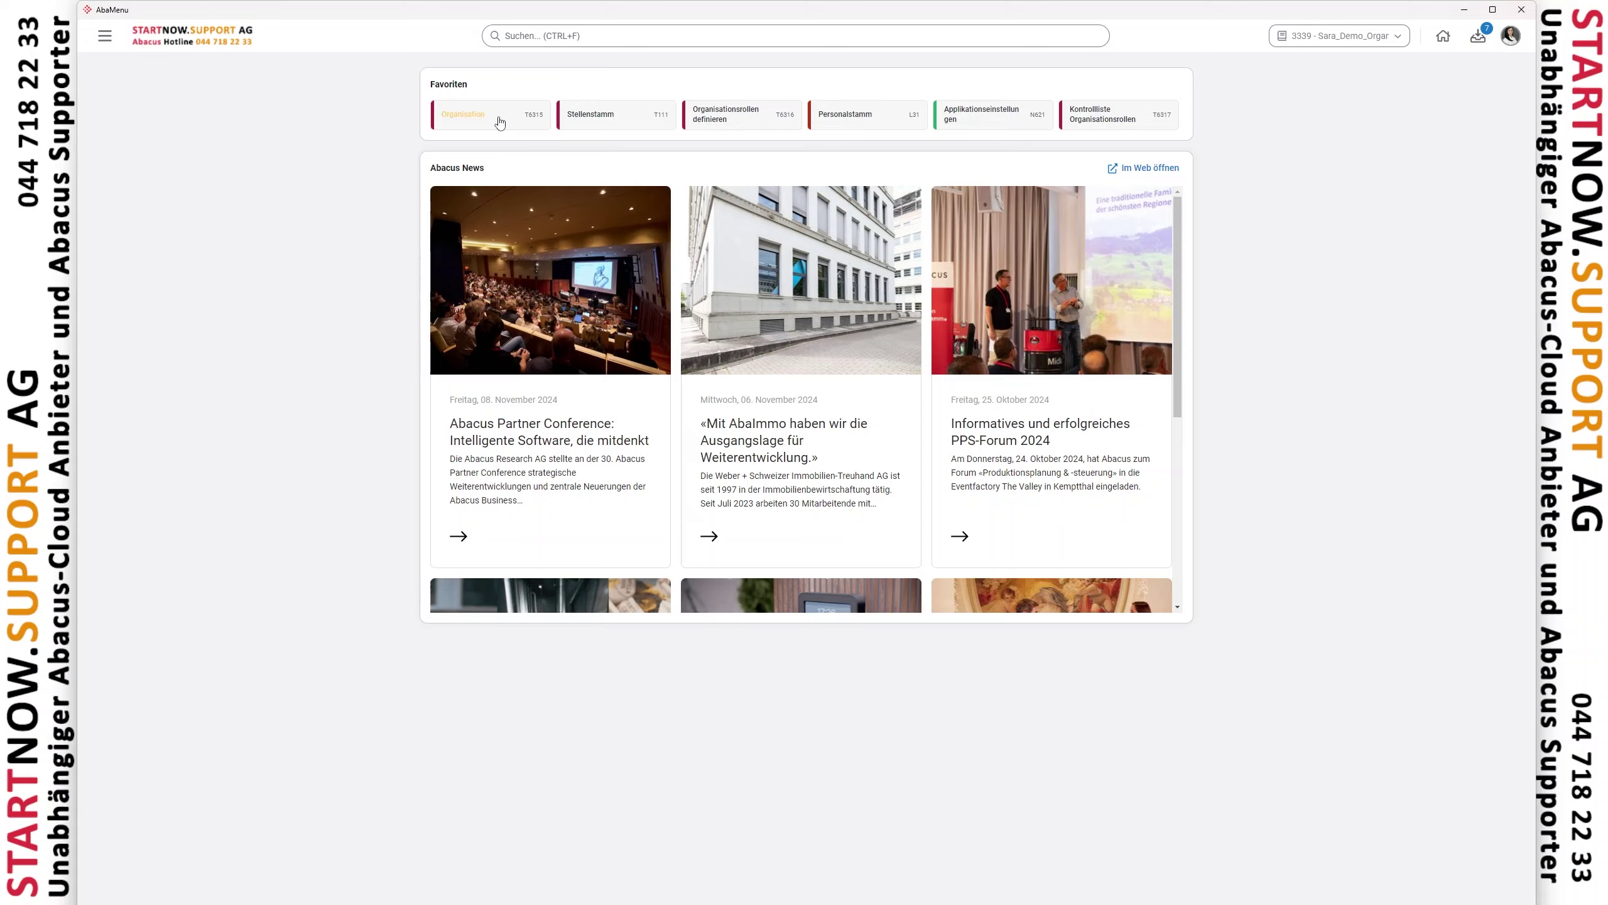
click(83, 144)
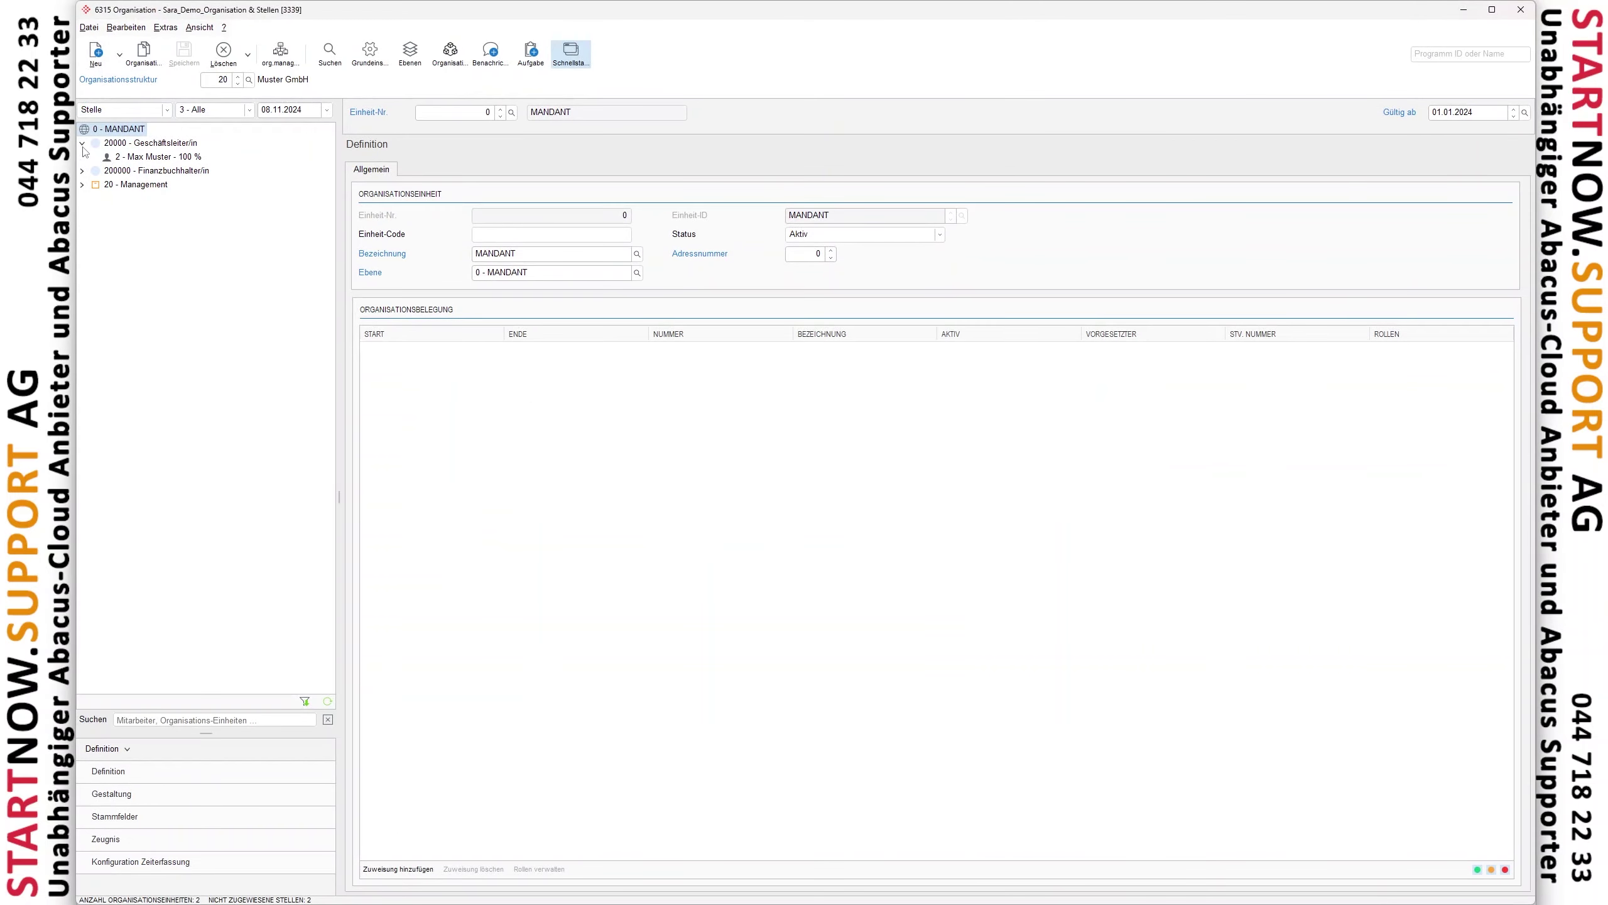
click(83, 170)
Move the Geschäftsleiter/in position into organisation unit 20 Management with the option Organisationsbelegung verschieben
click(135, 144)
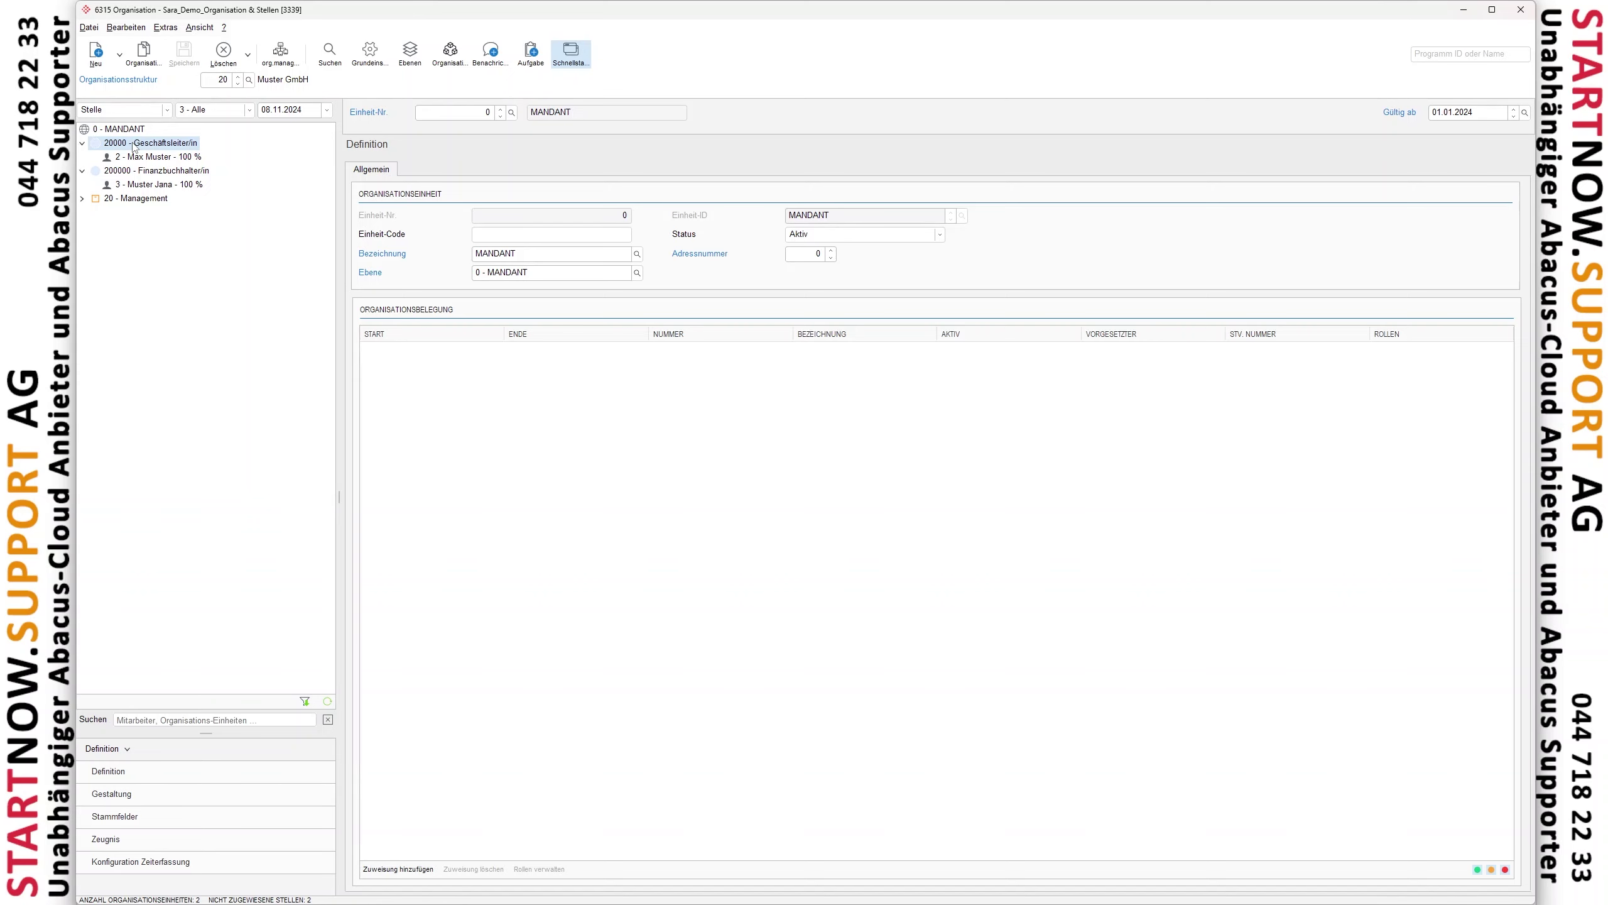
click(83, 199)
drag(130, 145, 153, 199)
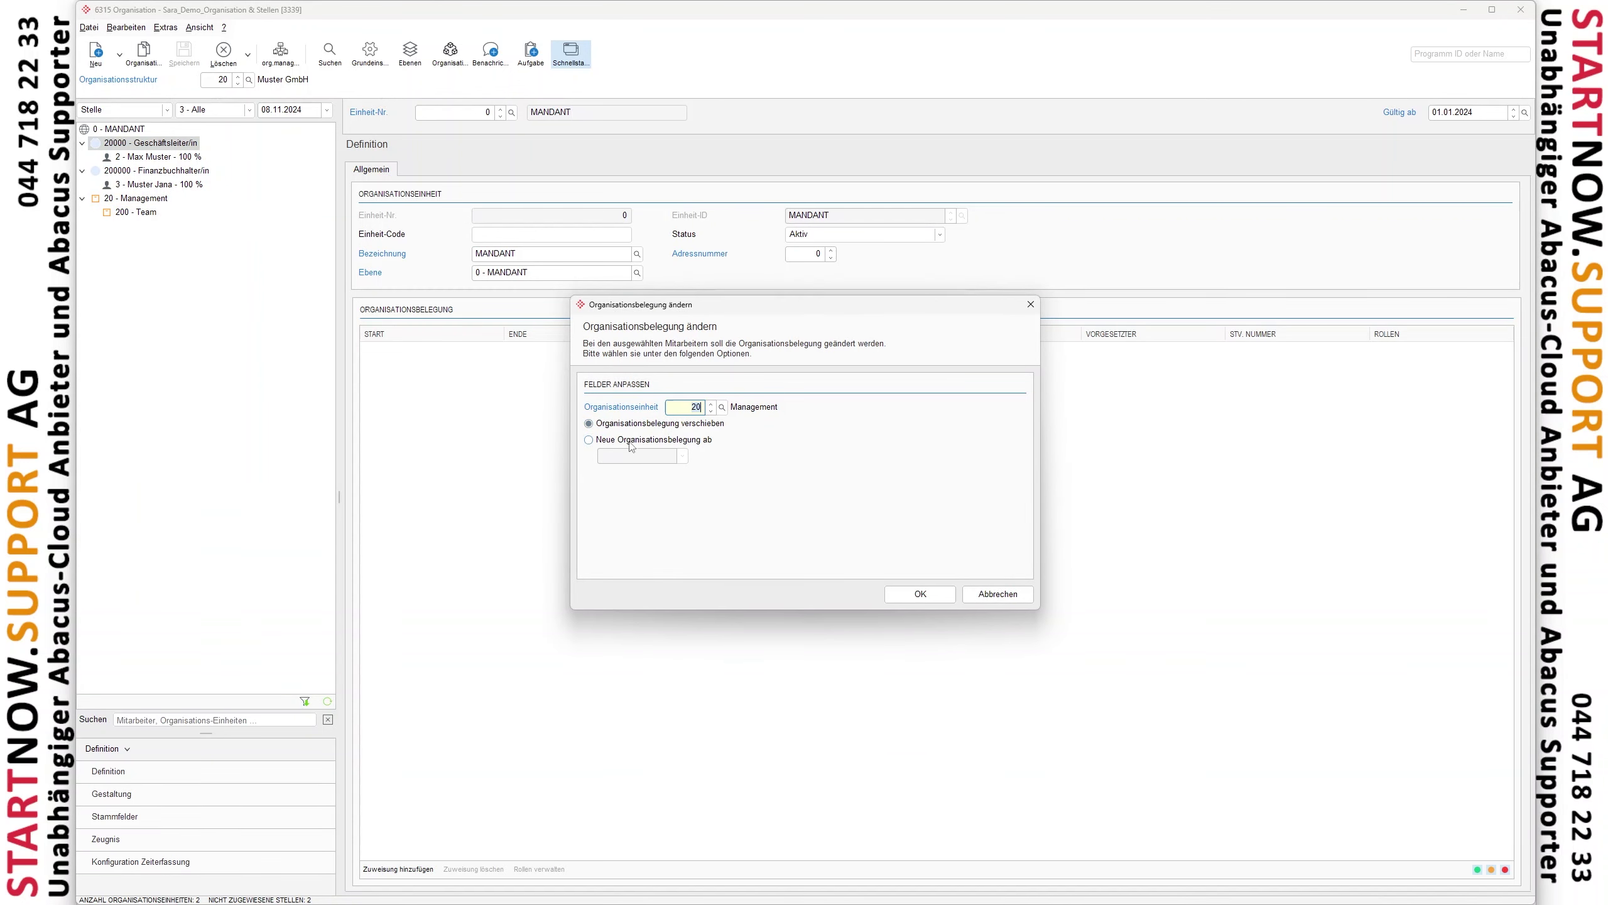
click(921, 595)
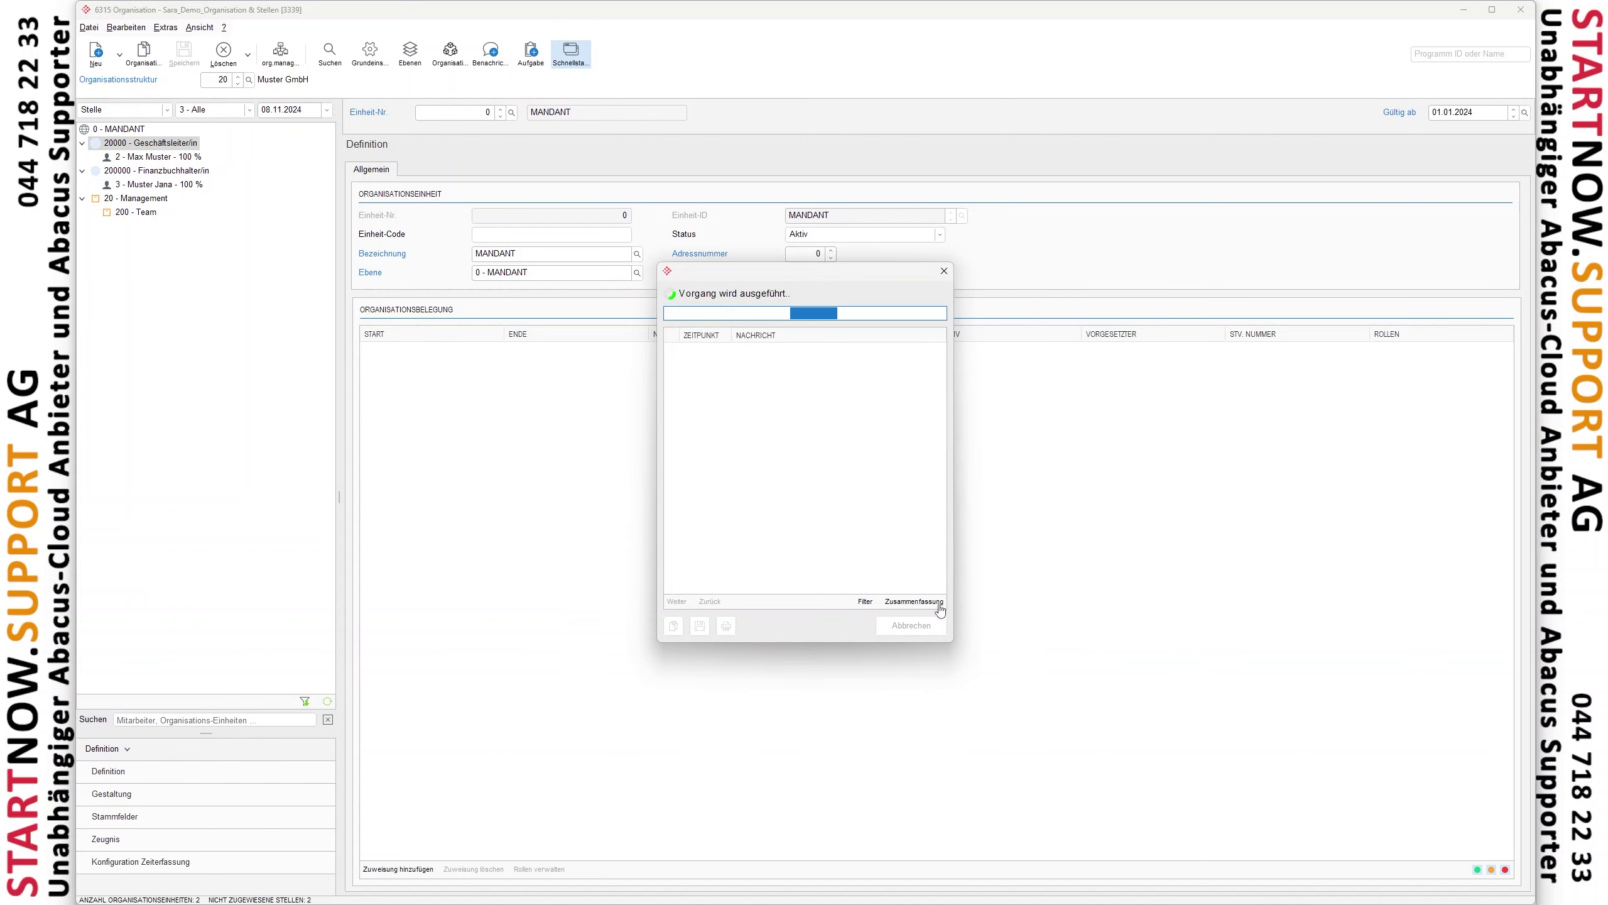
click(911, 625)
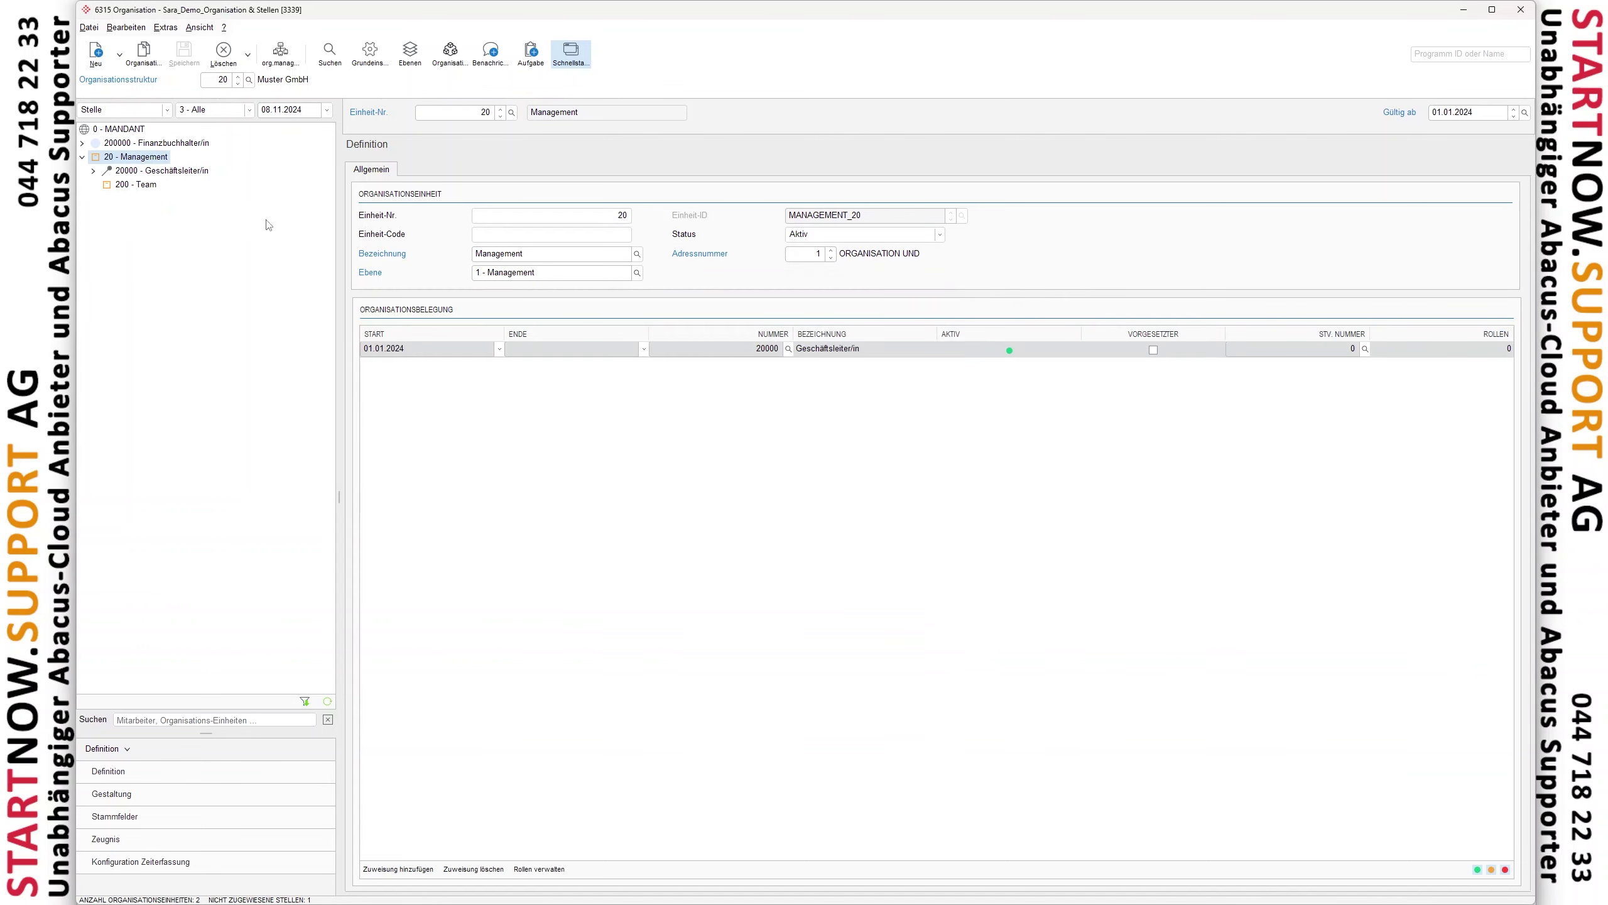
Move the Finanzbuchhalter/in position into organisation unit 200 Team and close the finished reorganisation log
drag(112, 144, 139, 180)
click(925, 595)
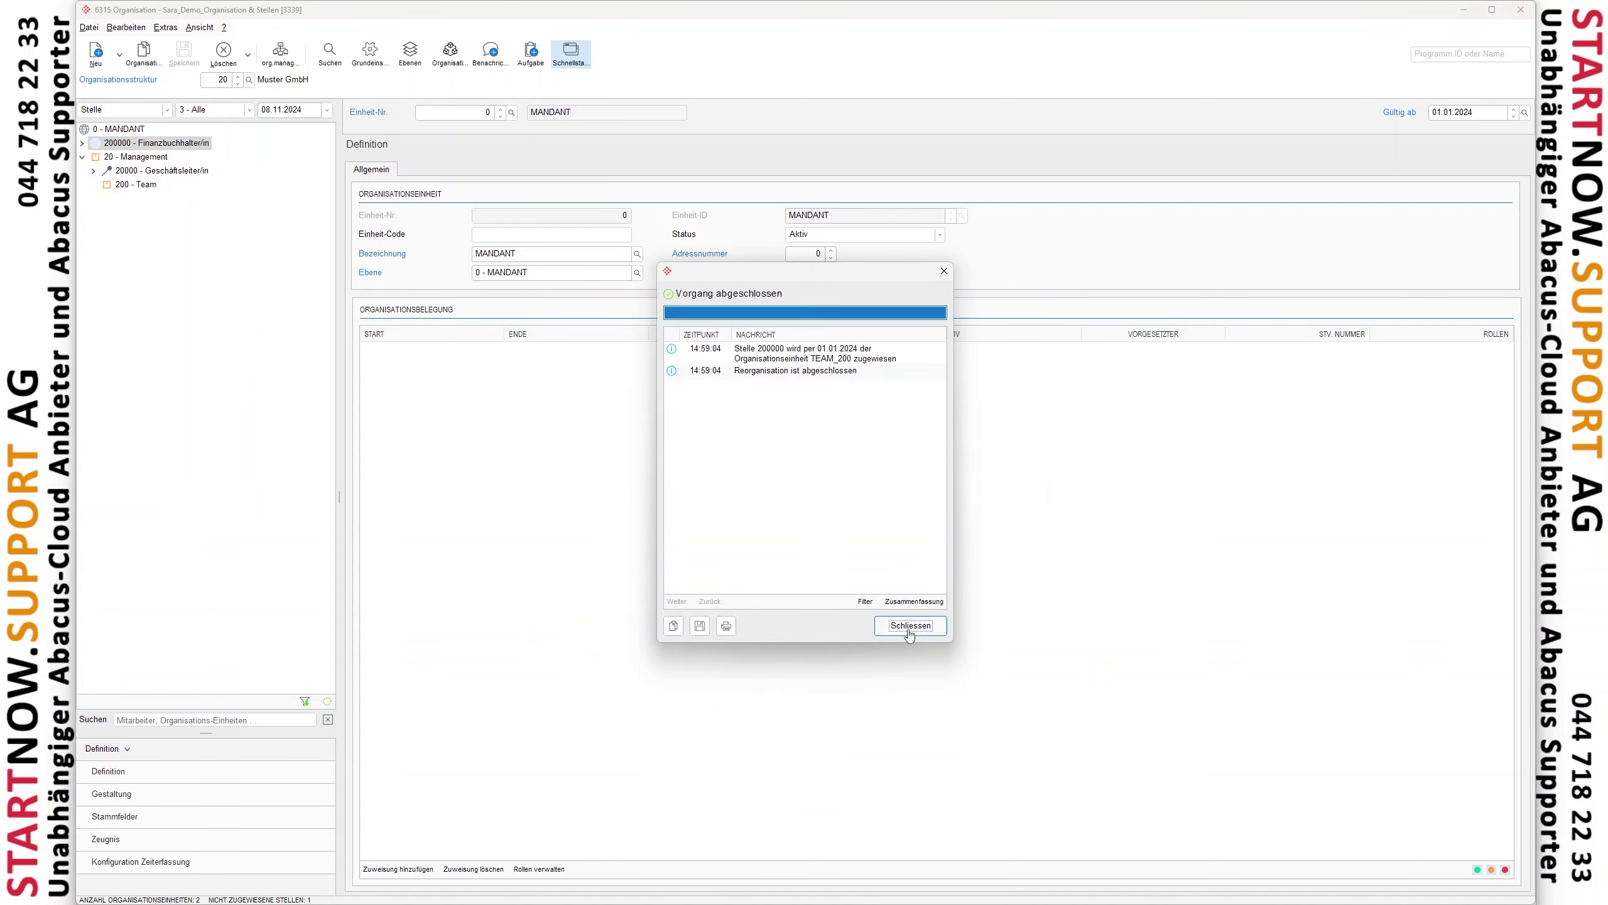
click(908, 630)
Examine the Management and Team units with their assigned positions, employees and Organisationsbelegung entries
click(105, 184)
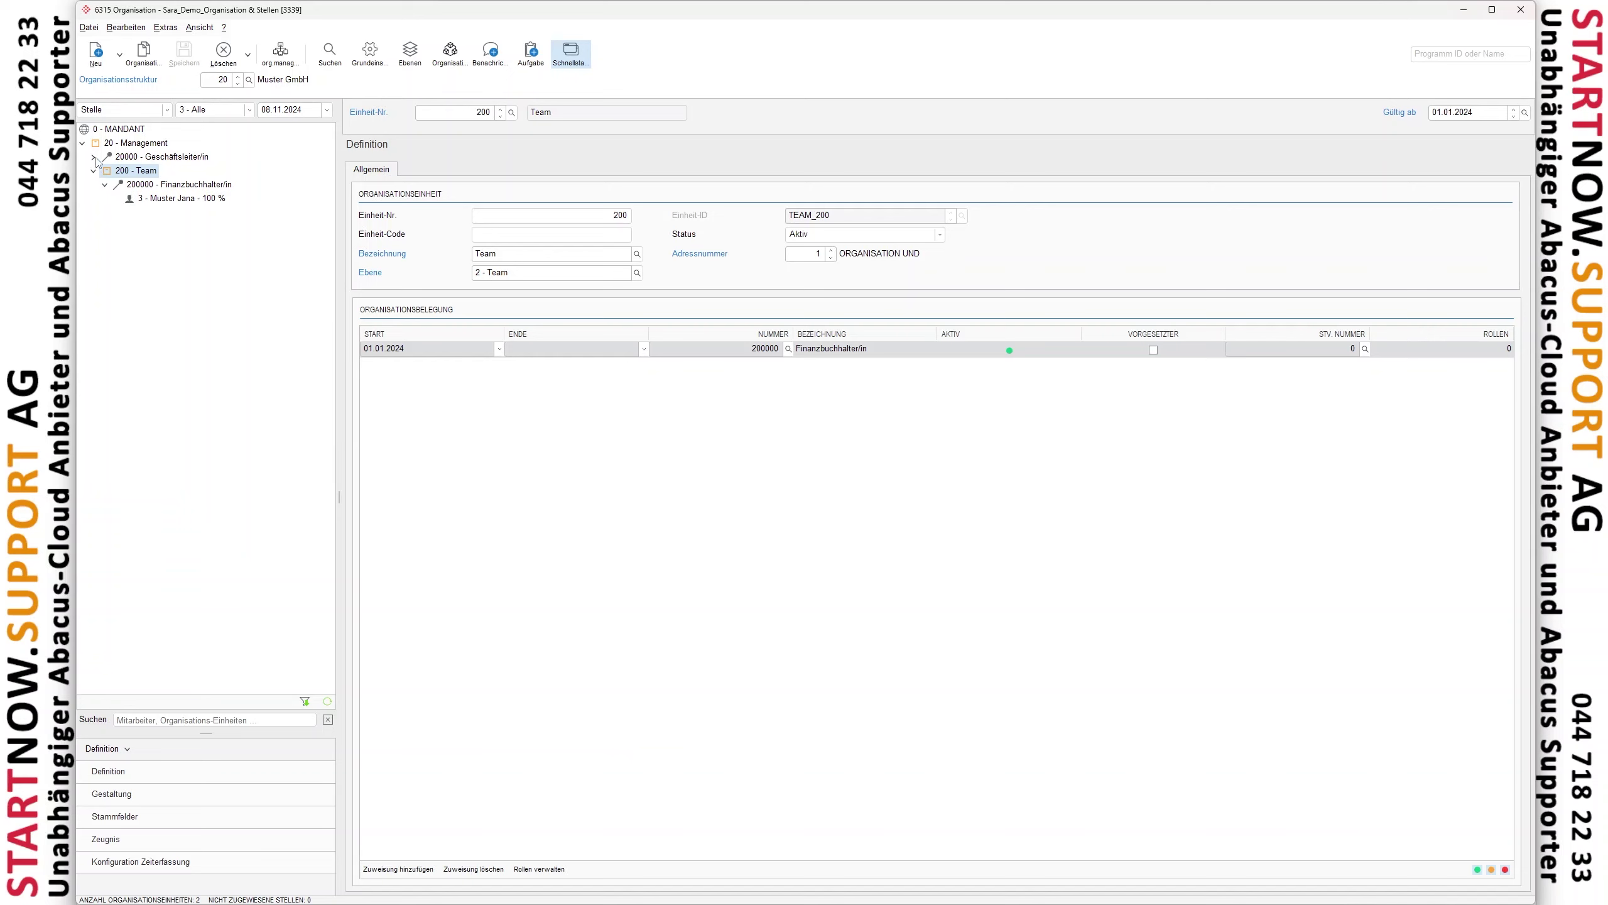
click(94, 157)
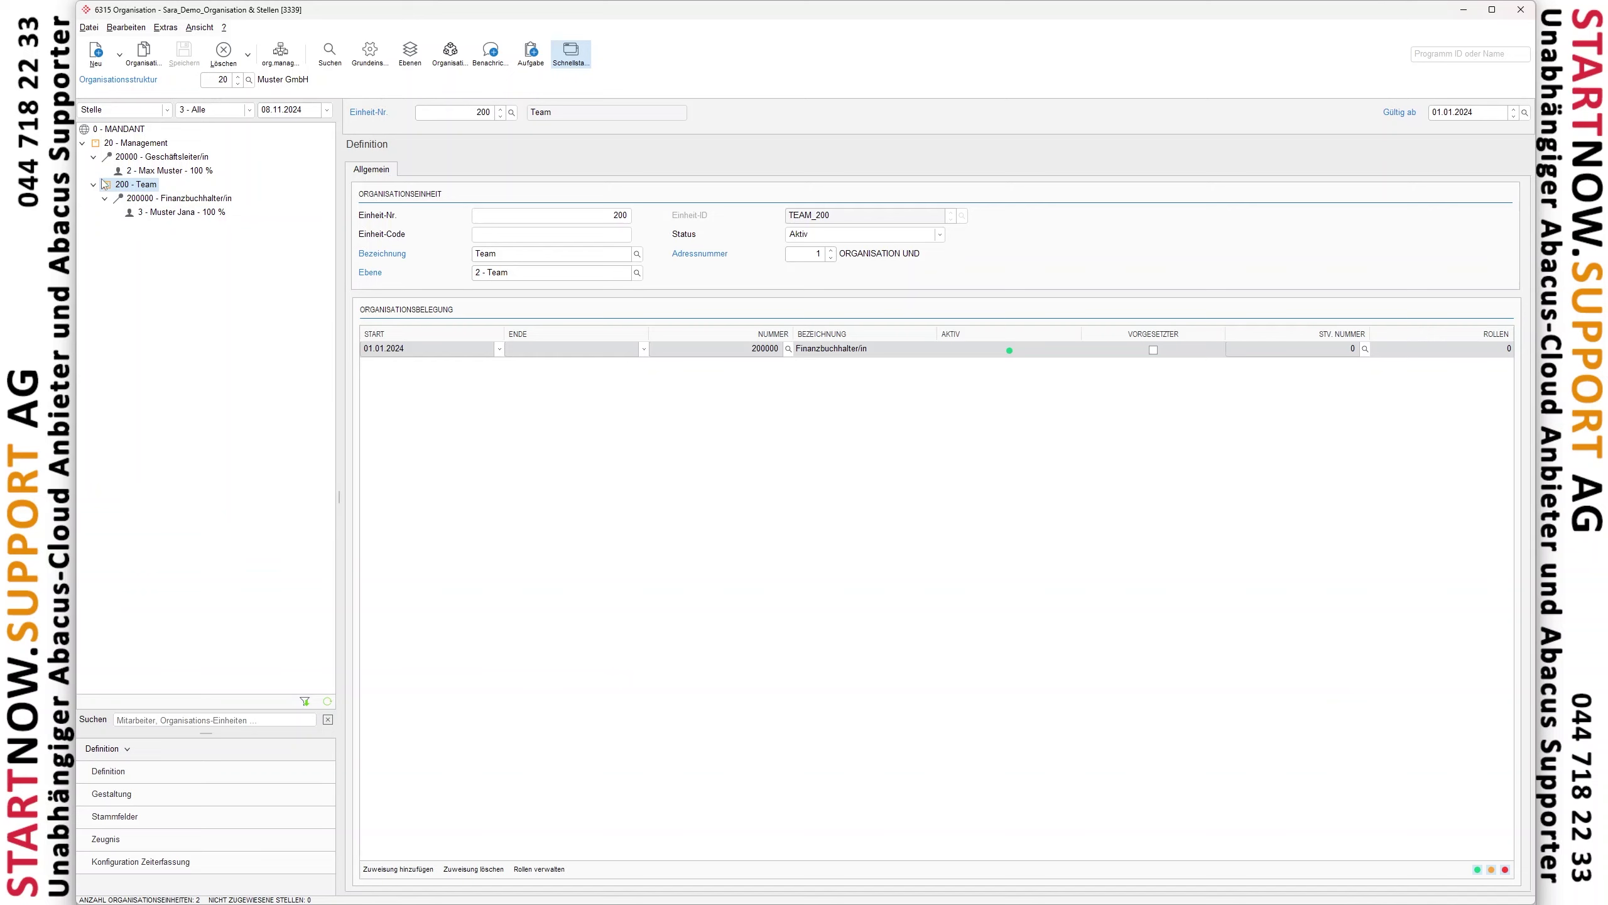
click(127, 143)
click(146, 156)
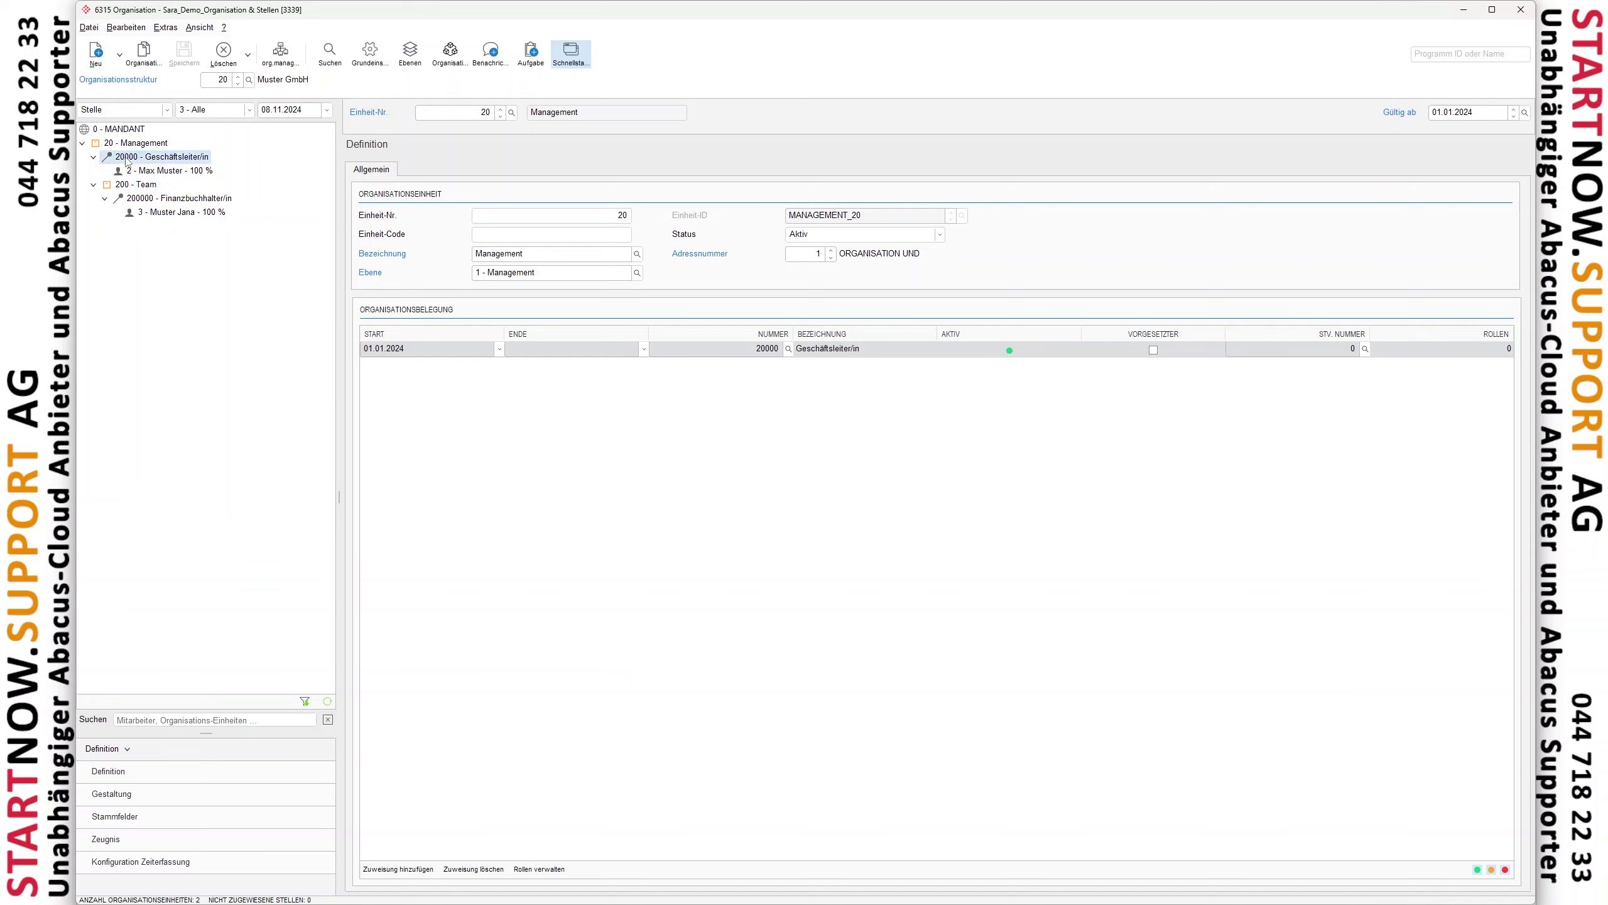
click(135, 184)
click(141, 200)
click(133, 184)
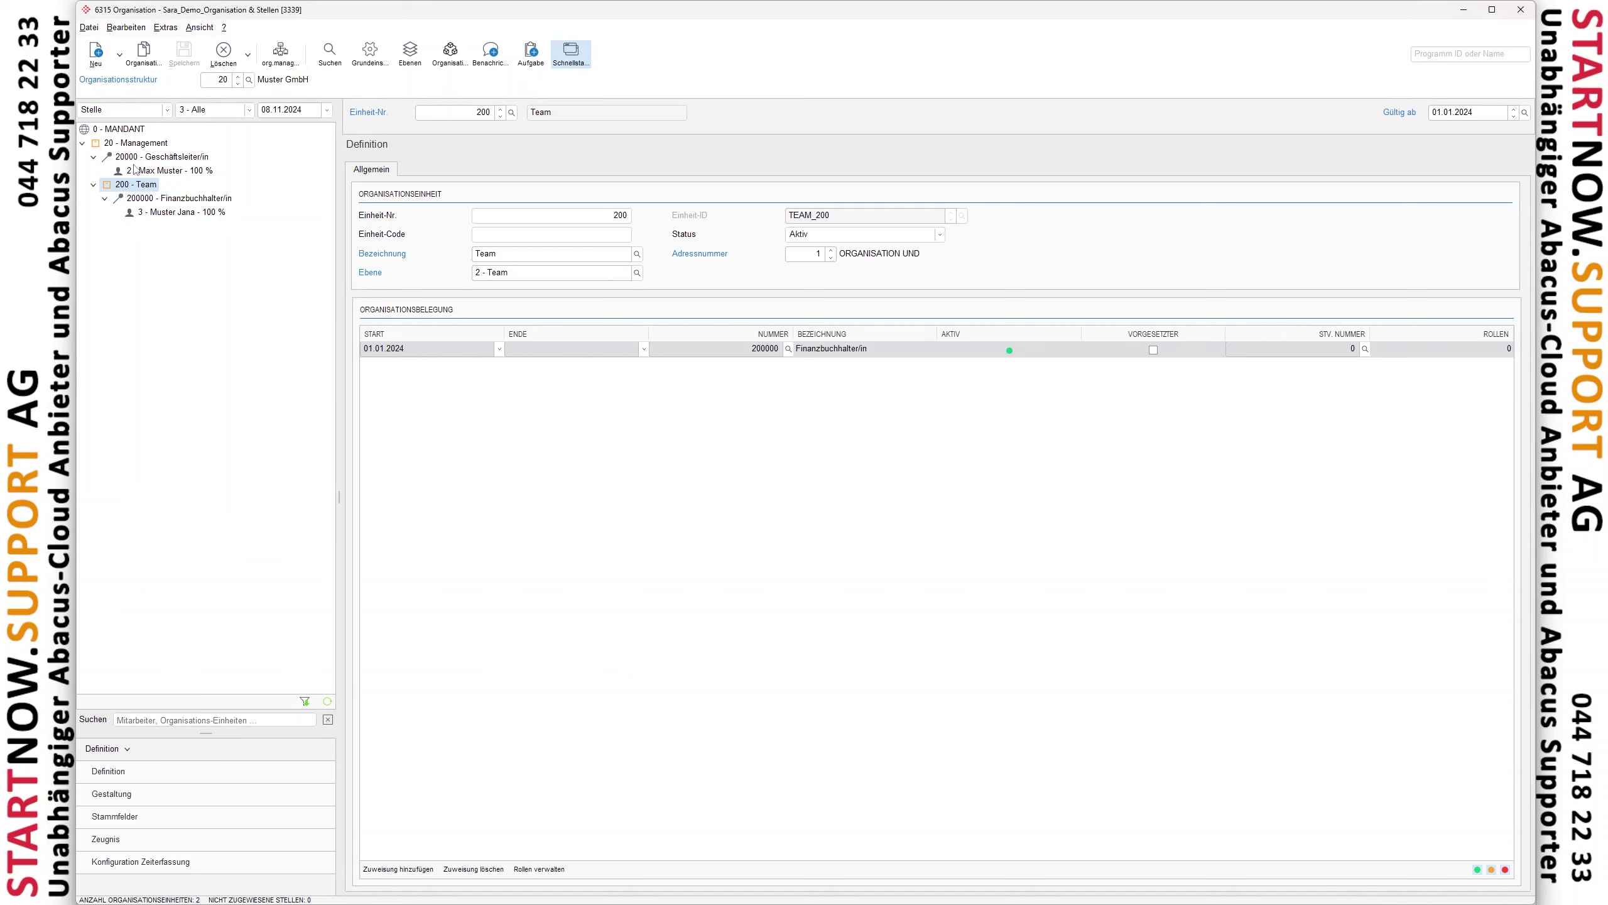
click(139, 158)
click(140, 146)
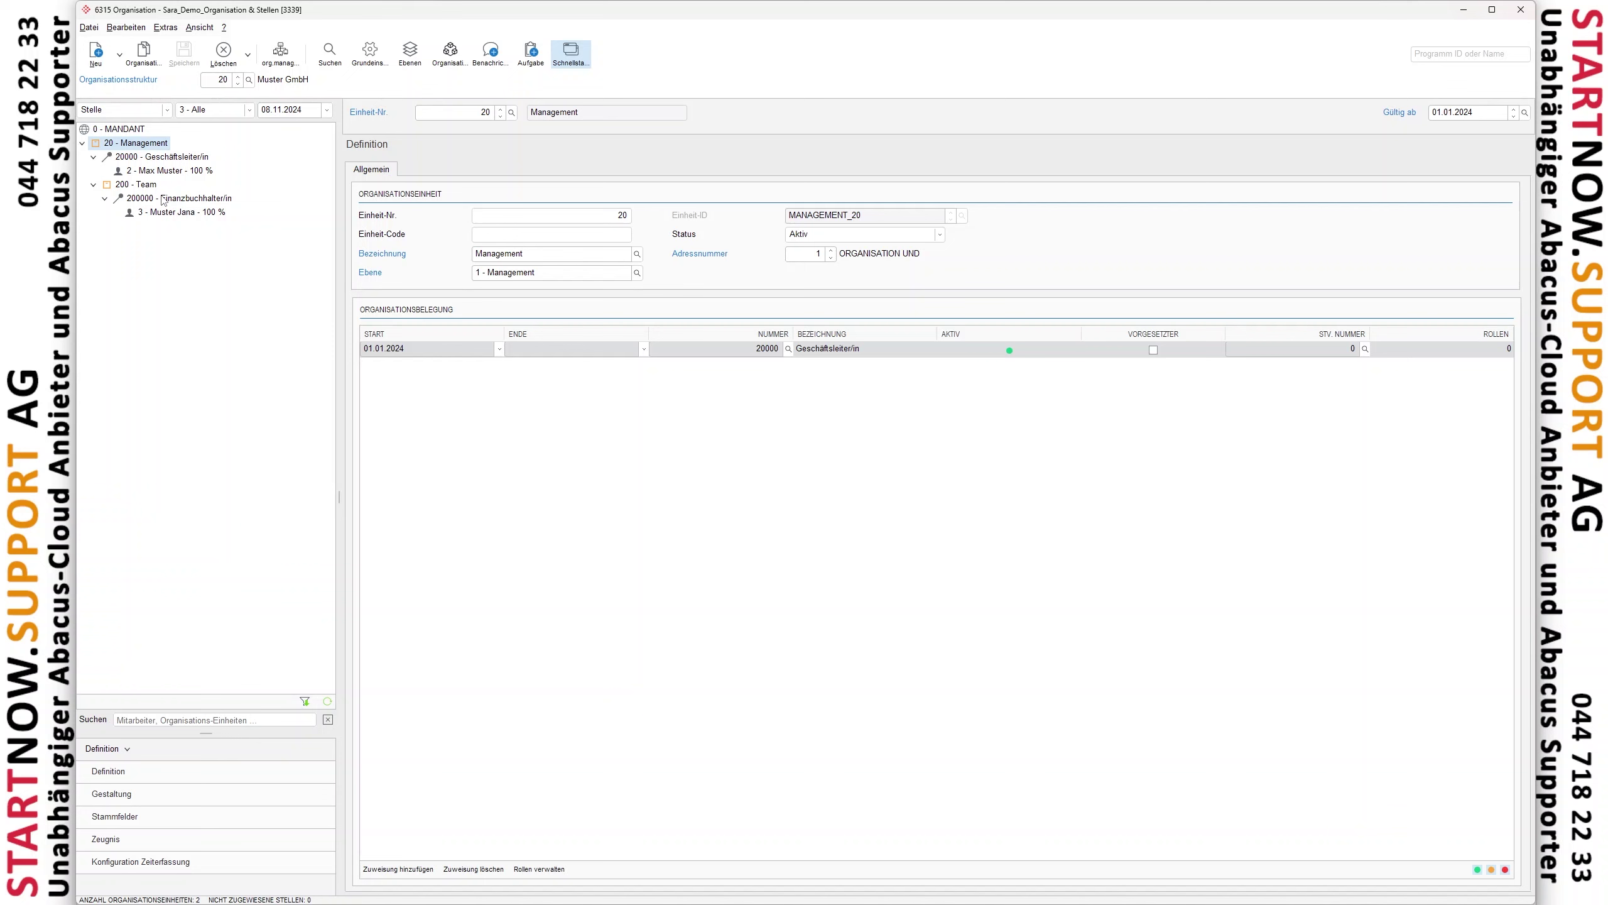
Switch to the Organisationsrollen definieren program and examine the definition and permissions of each role under Keine Struktur
click(153, 158)
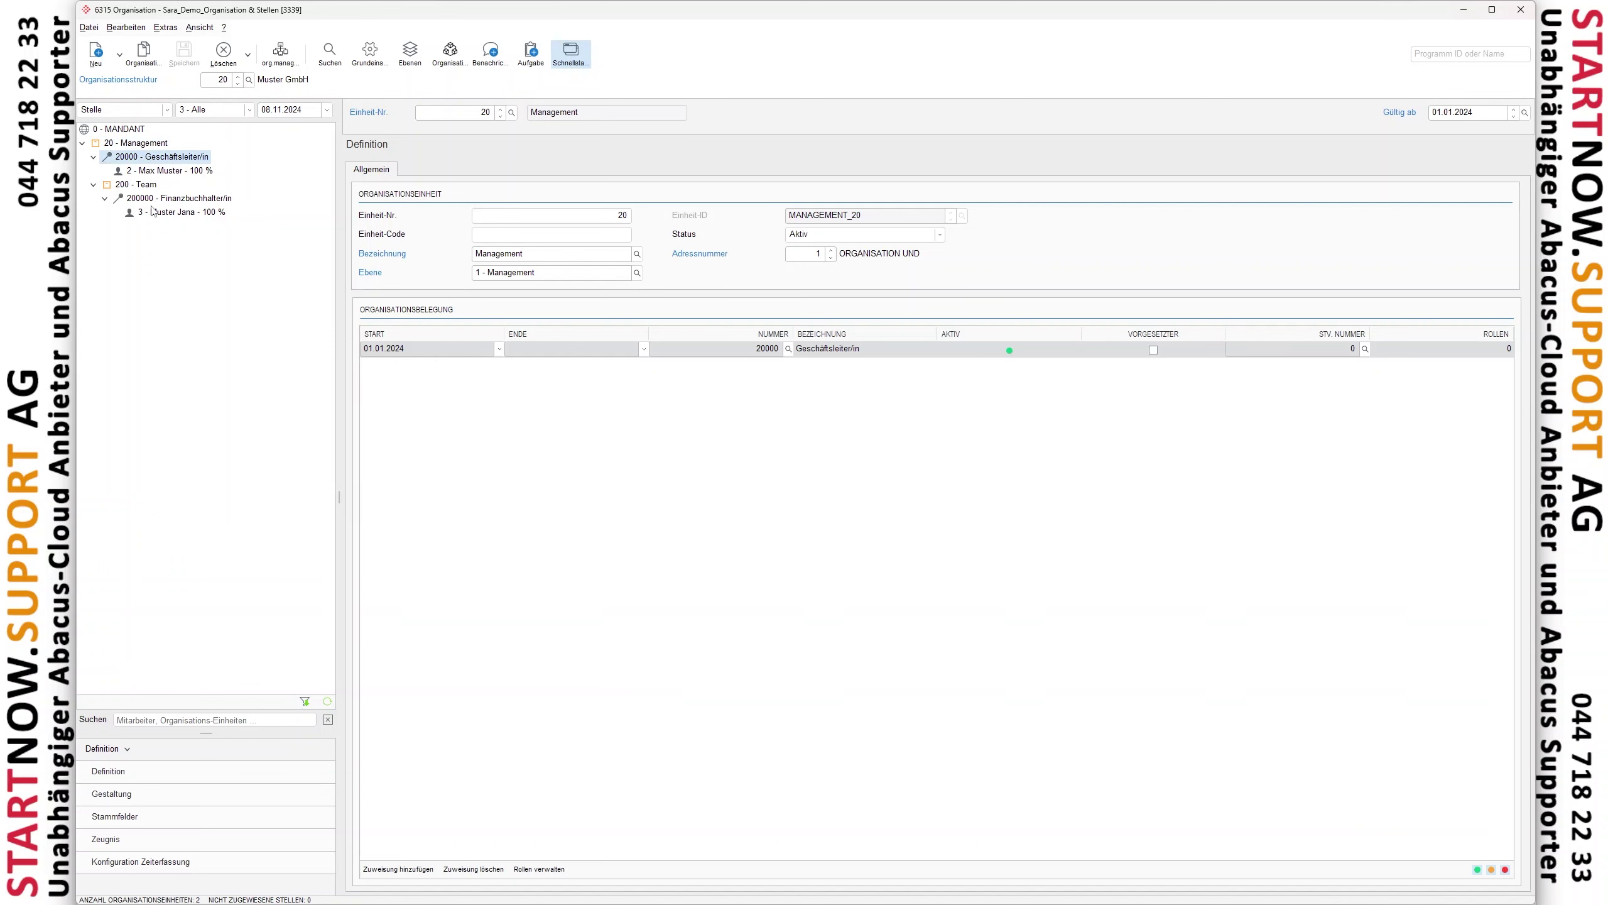
click(153, 201)
click(1521, 9)
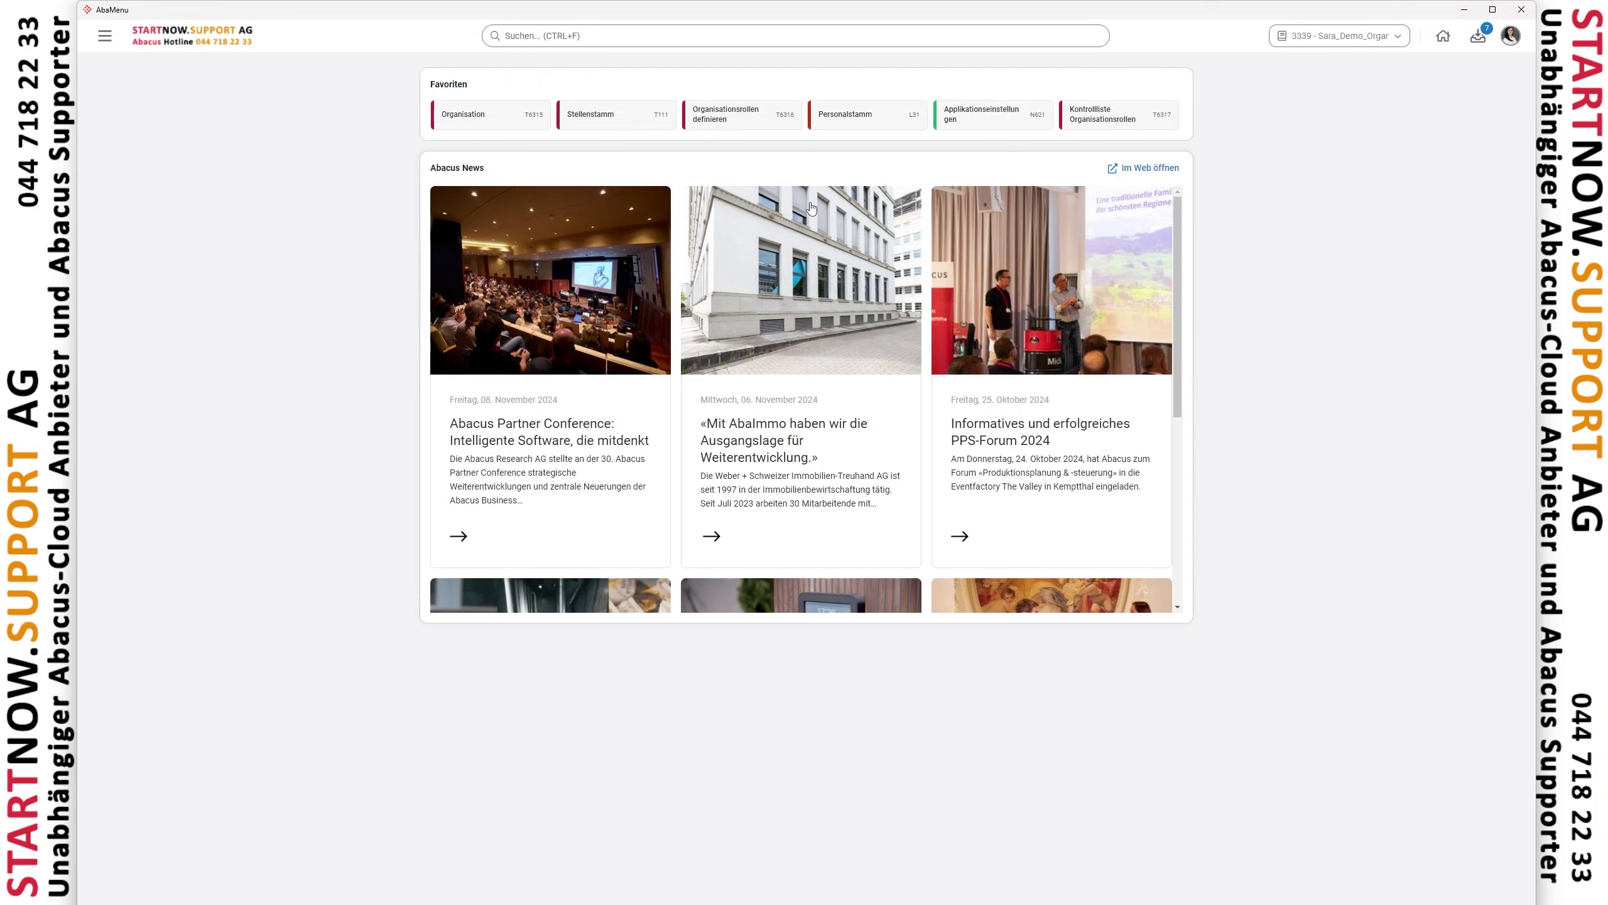
click(721, 122)
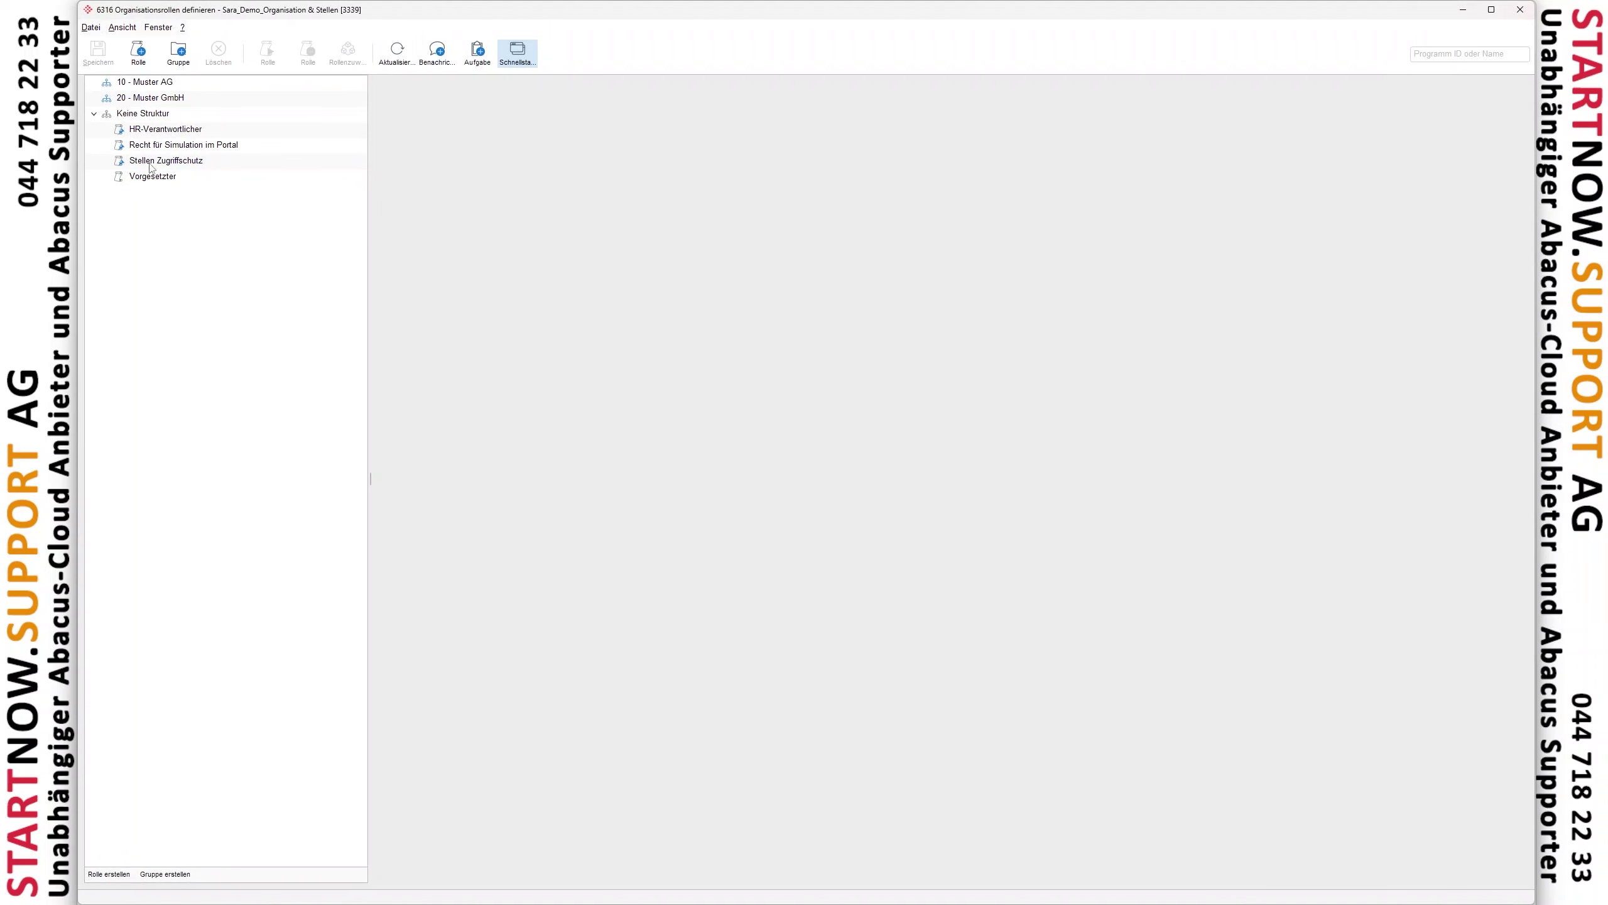
click(161, 134)
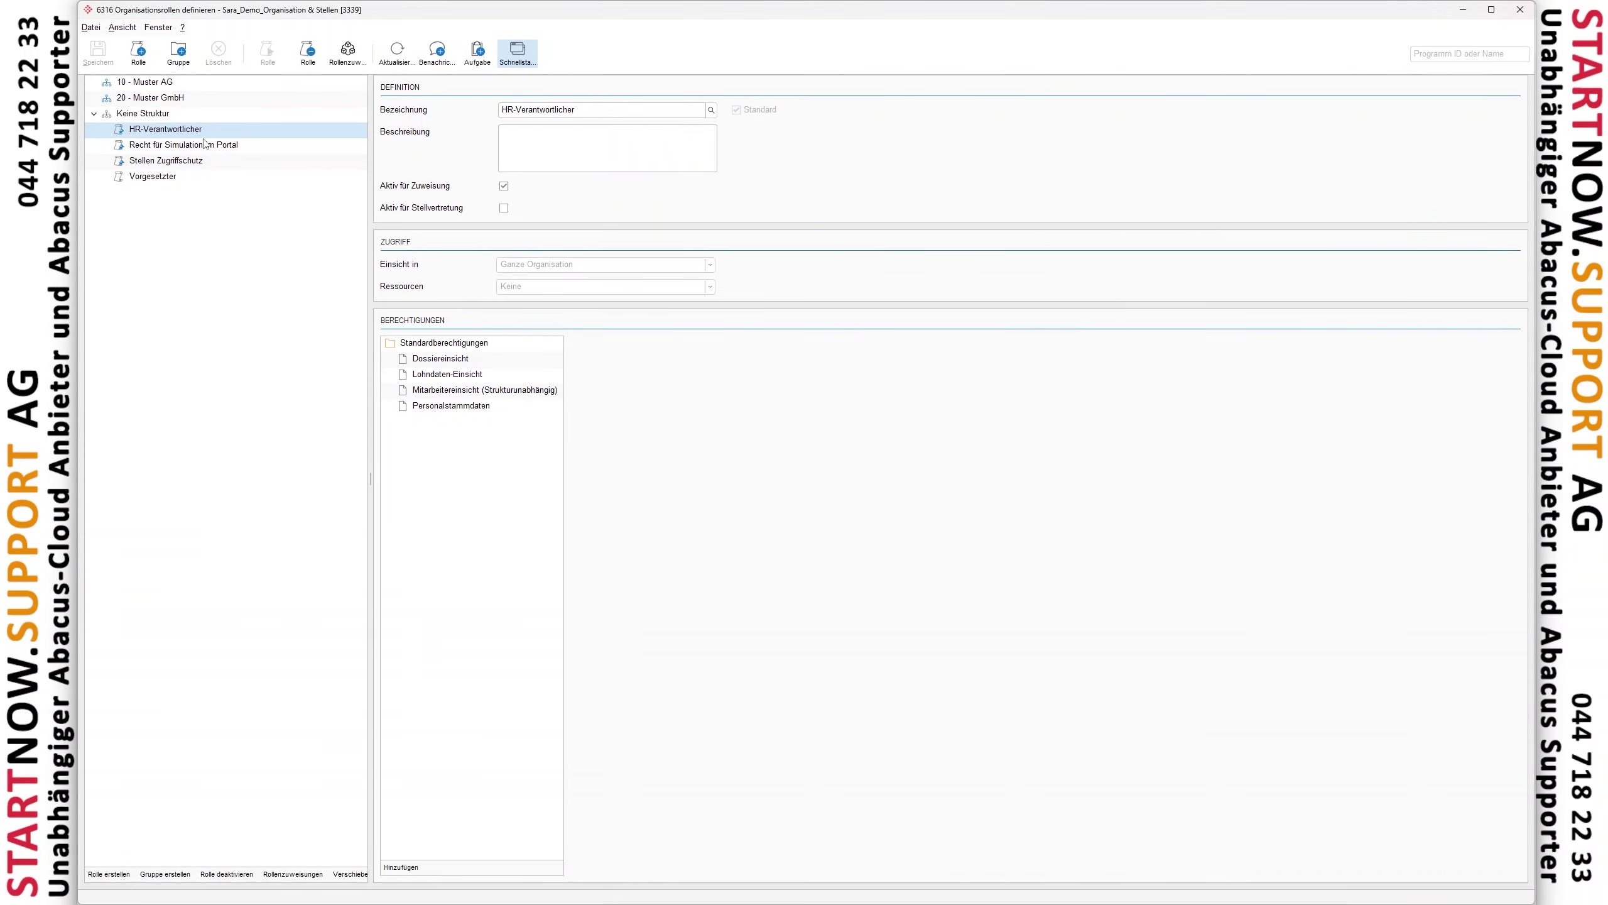
click(222, 147)
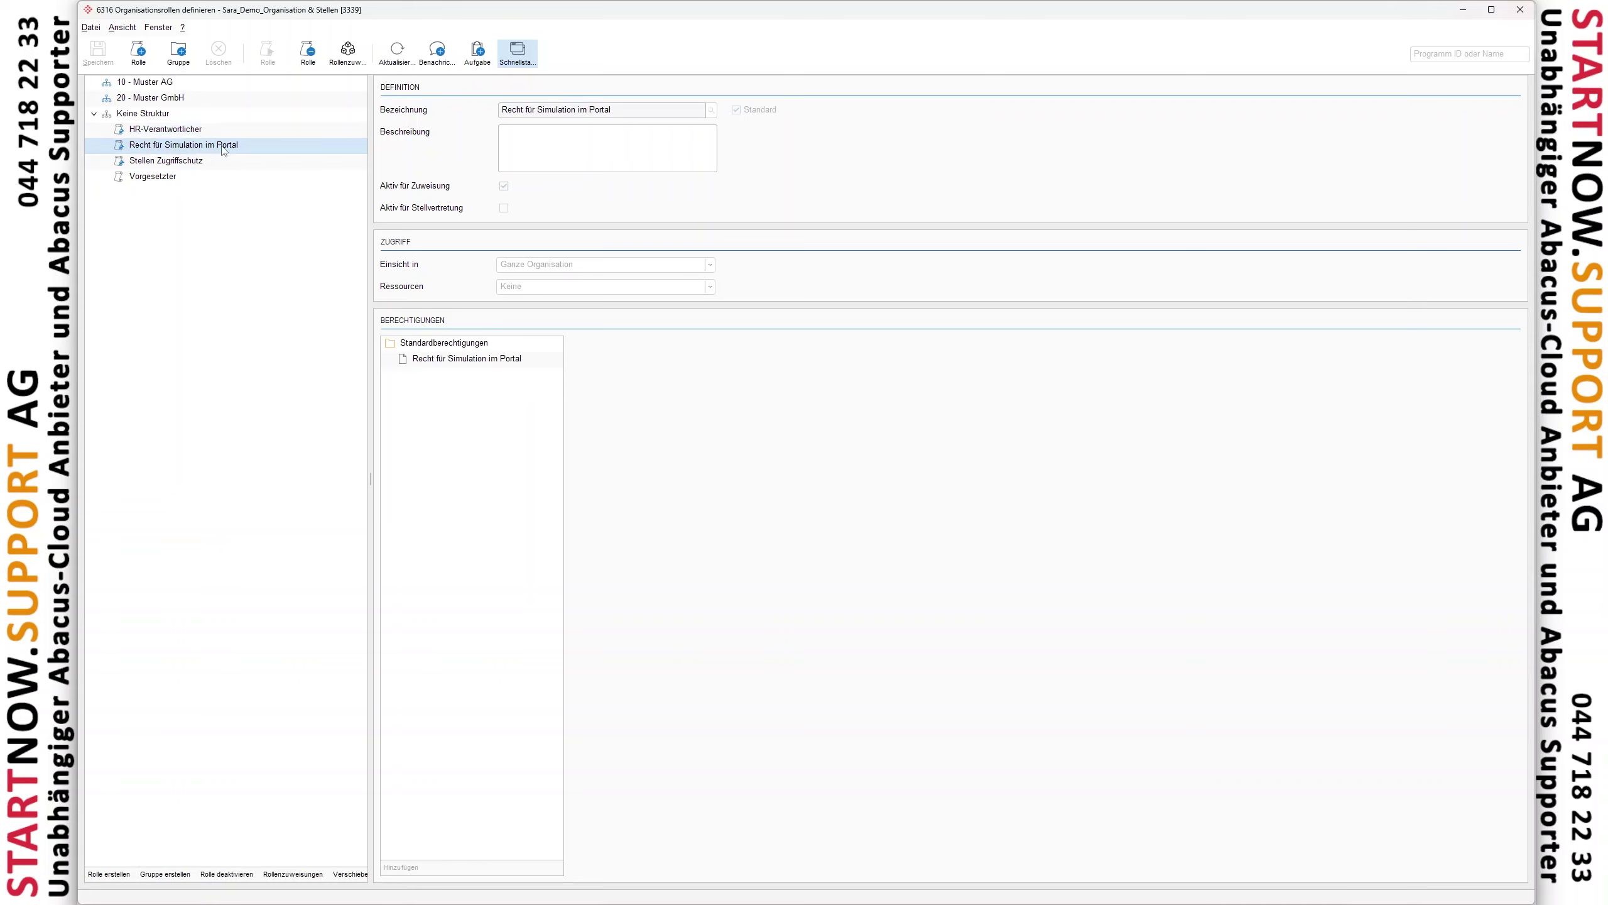
click(198, 162)
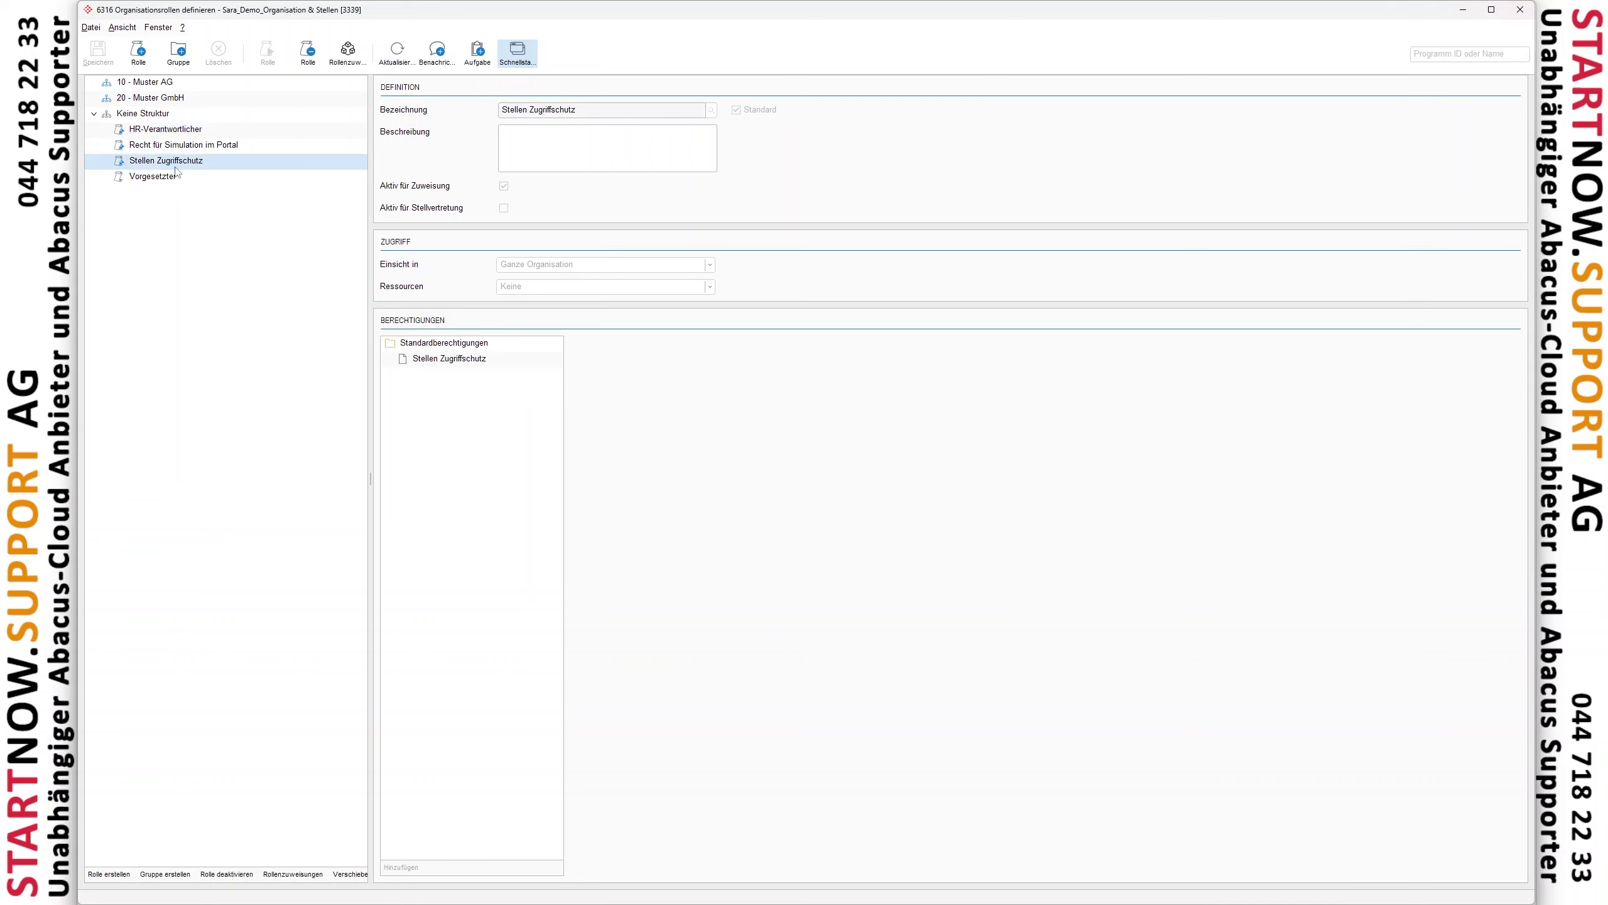
click(185, 180)
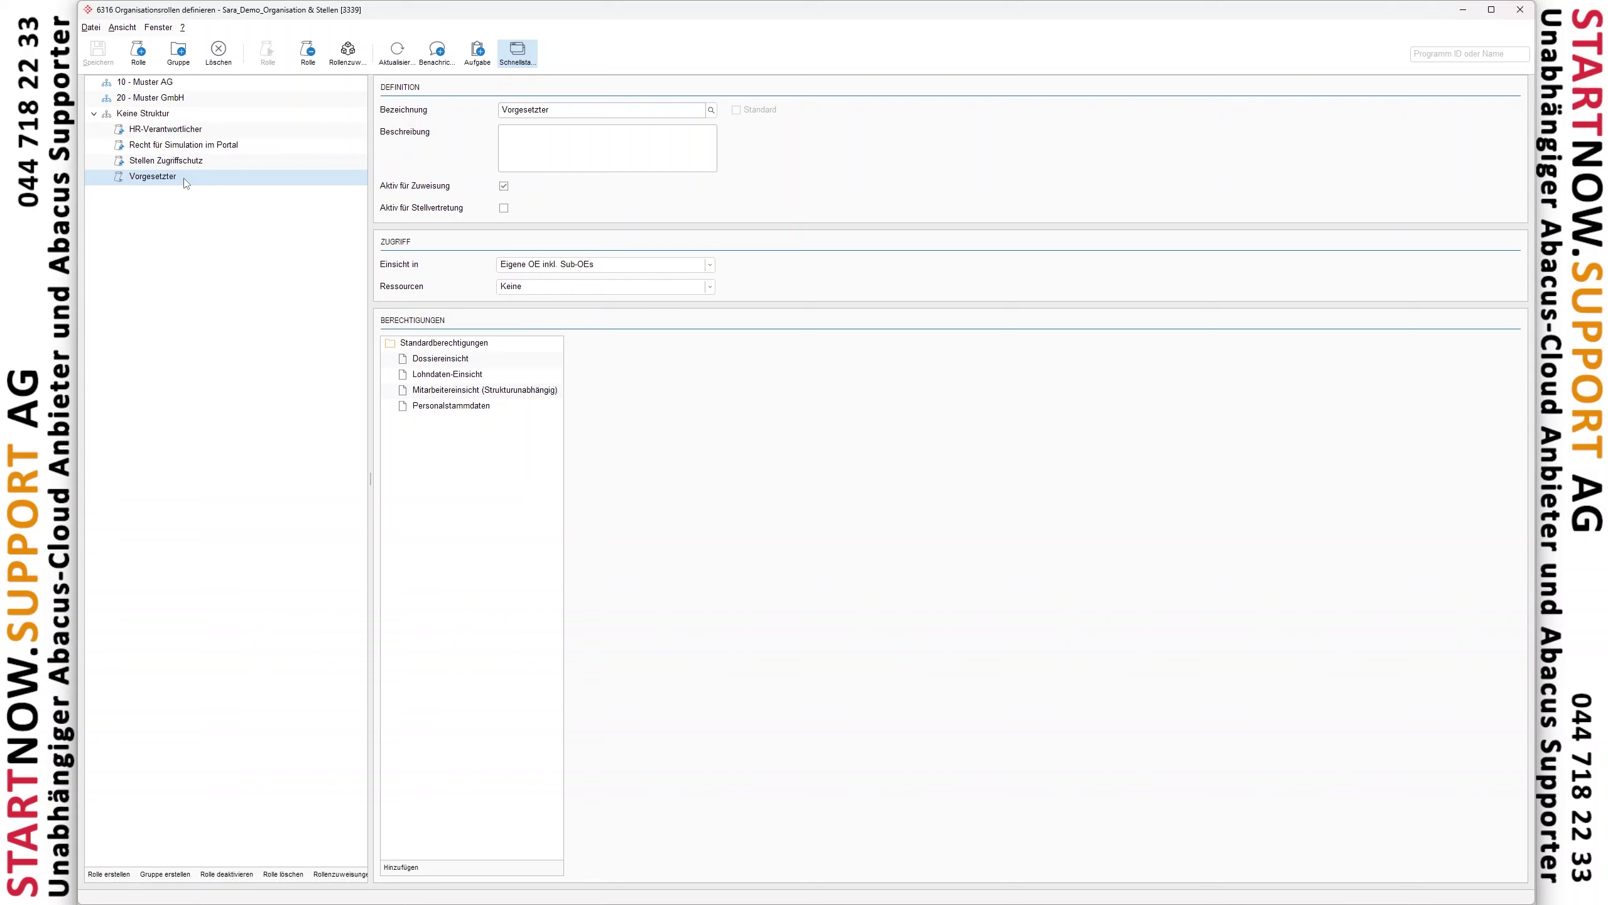
Move all four roles from Keine Struktur into structure 20 - Muster GmbH, save, and check them before closing the program
drag(176, 174, 171, 99)
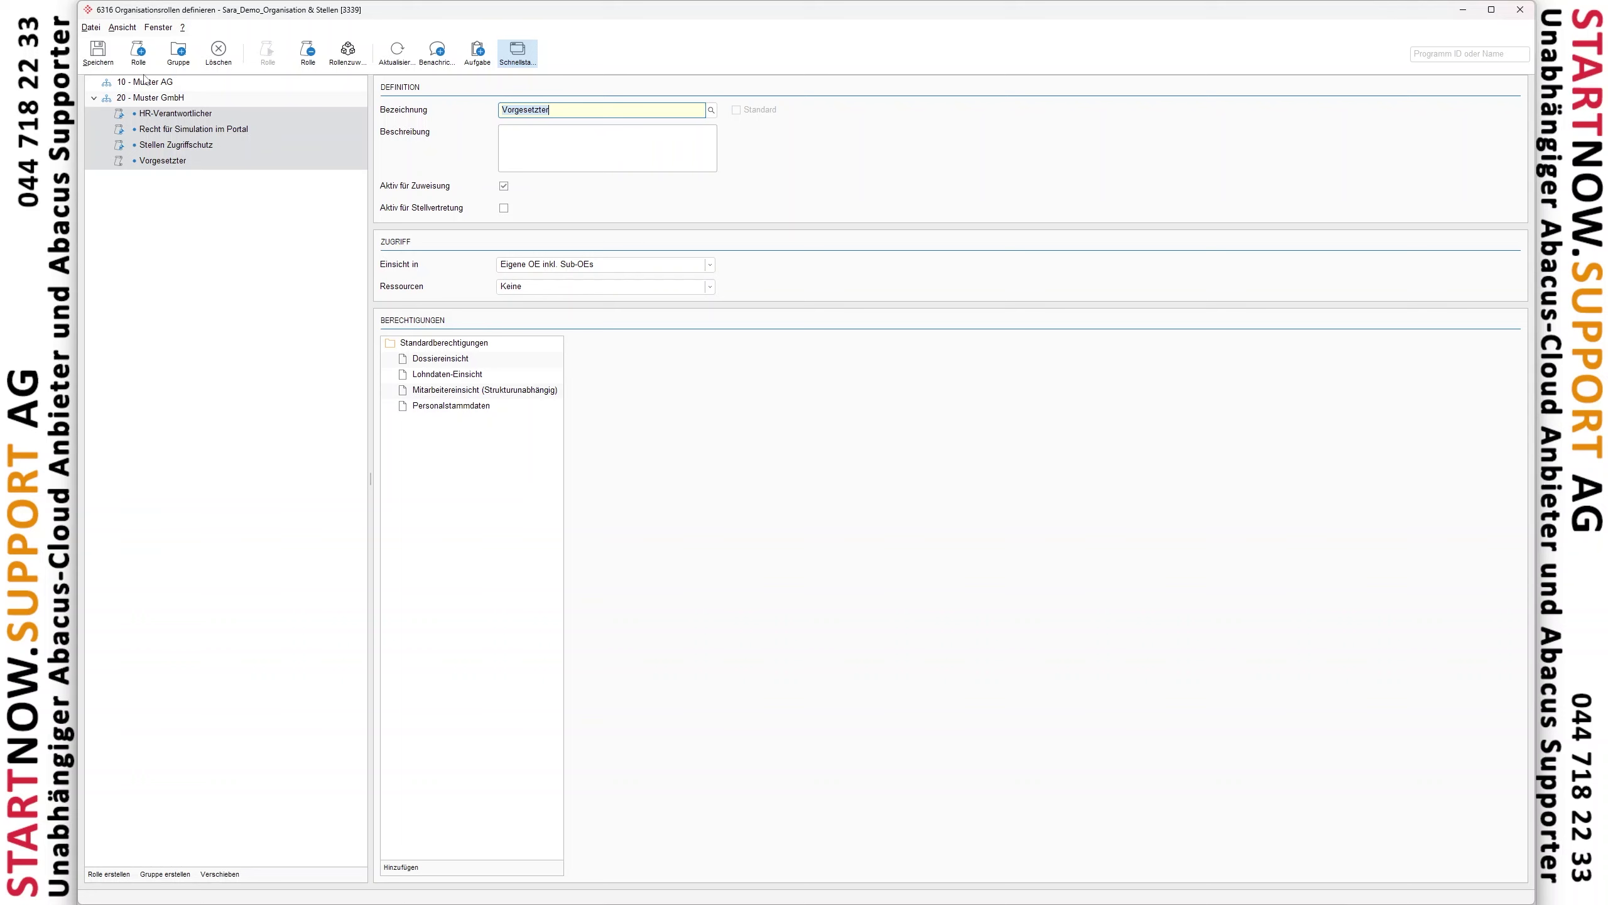
click(105, 59)
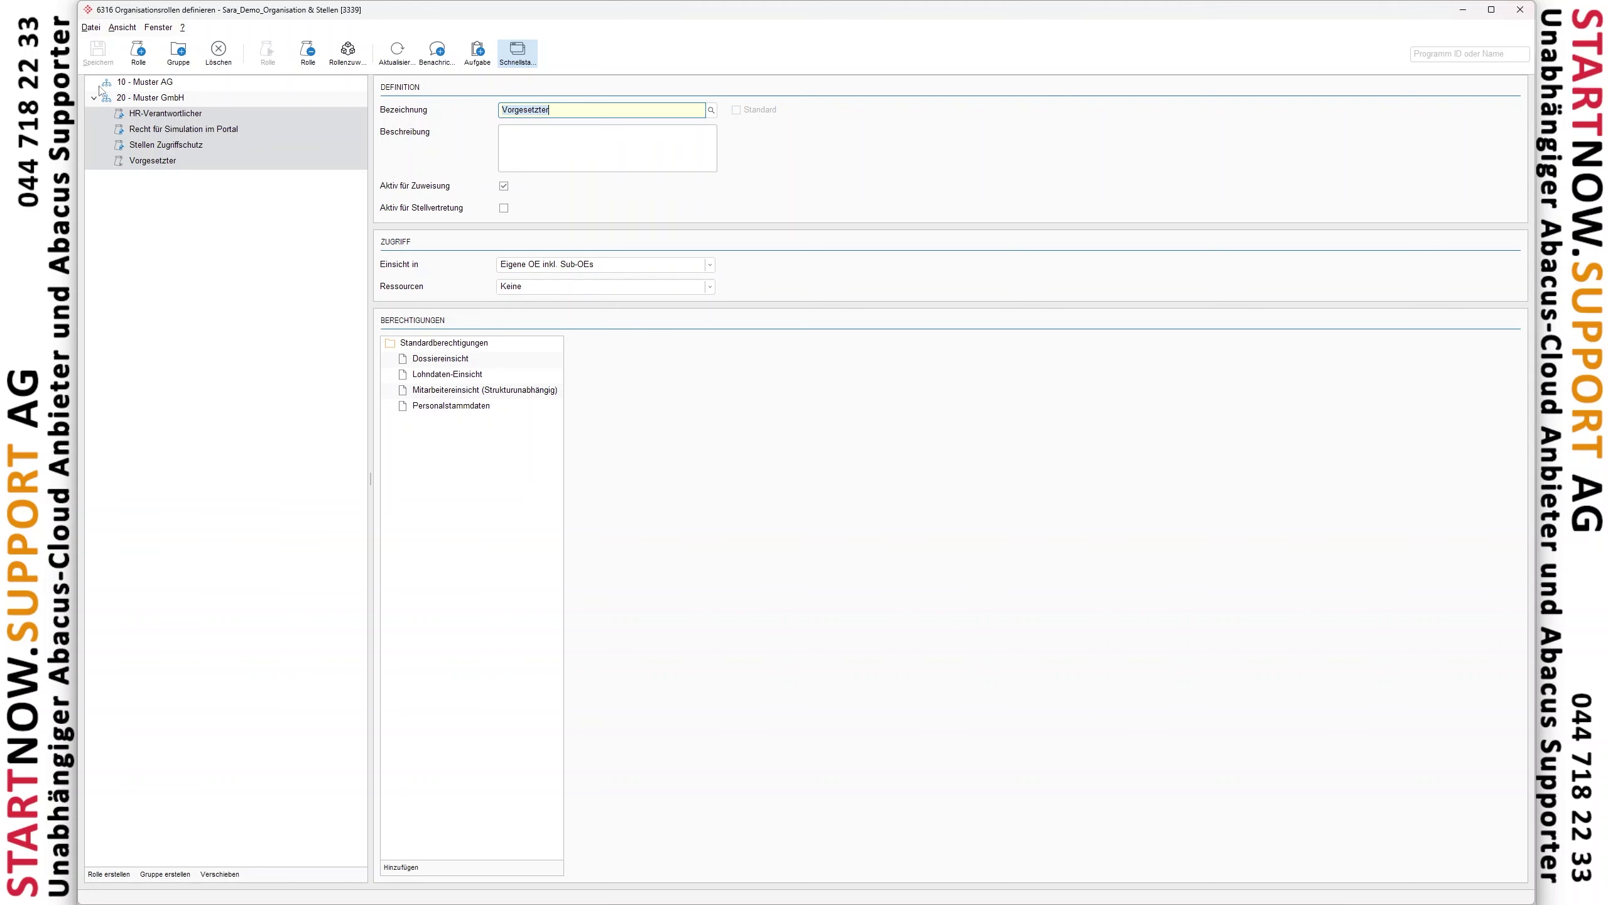
click(158, 117)
click(160, 132)
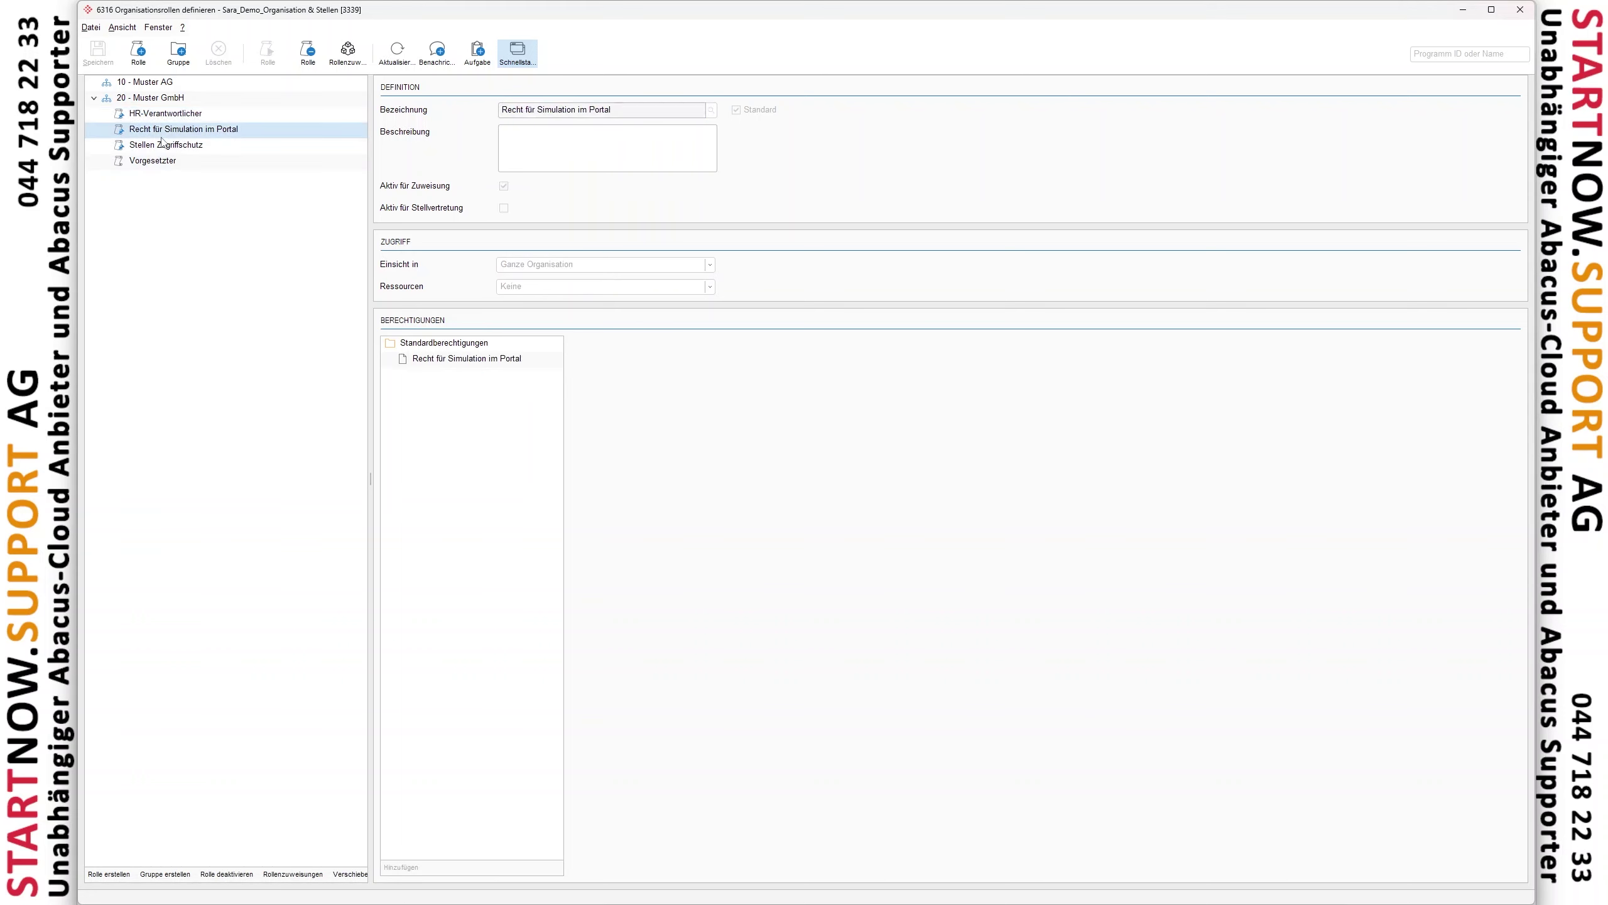
click(162, 147)
click(168, 162)
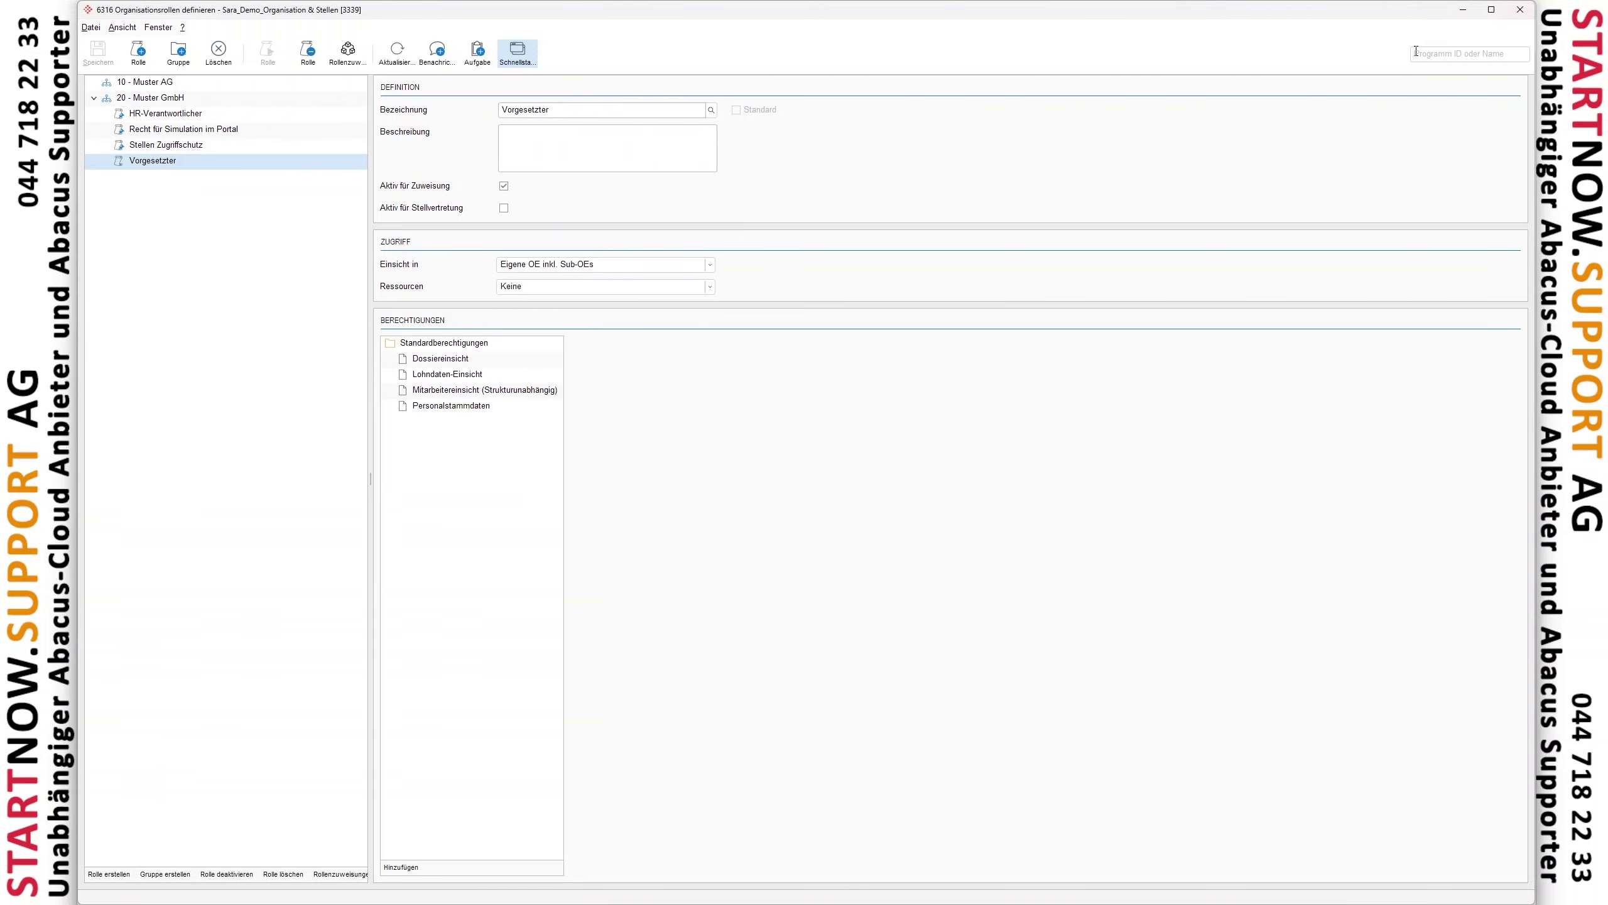
click(1520, 9)
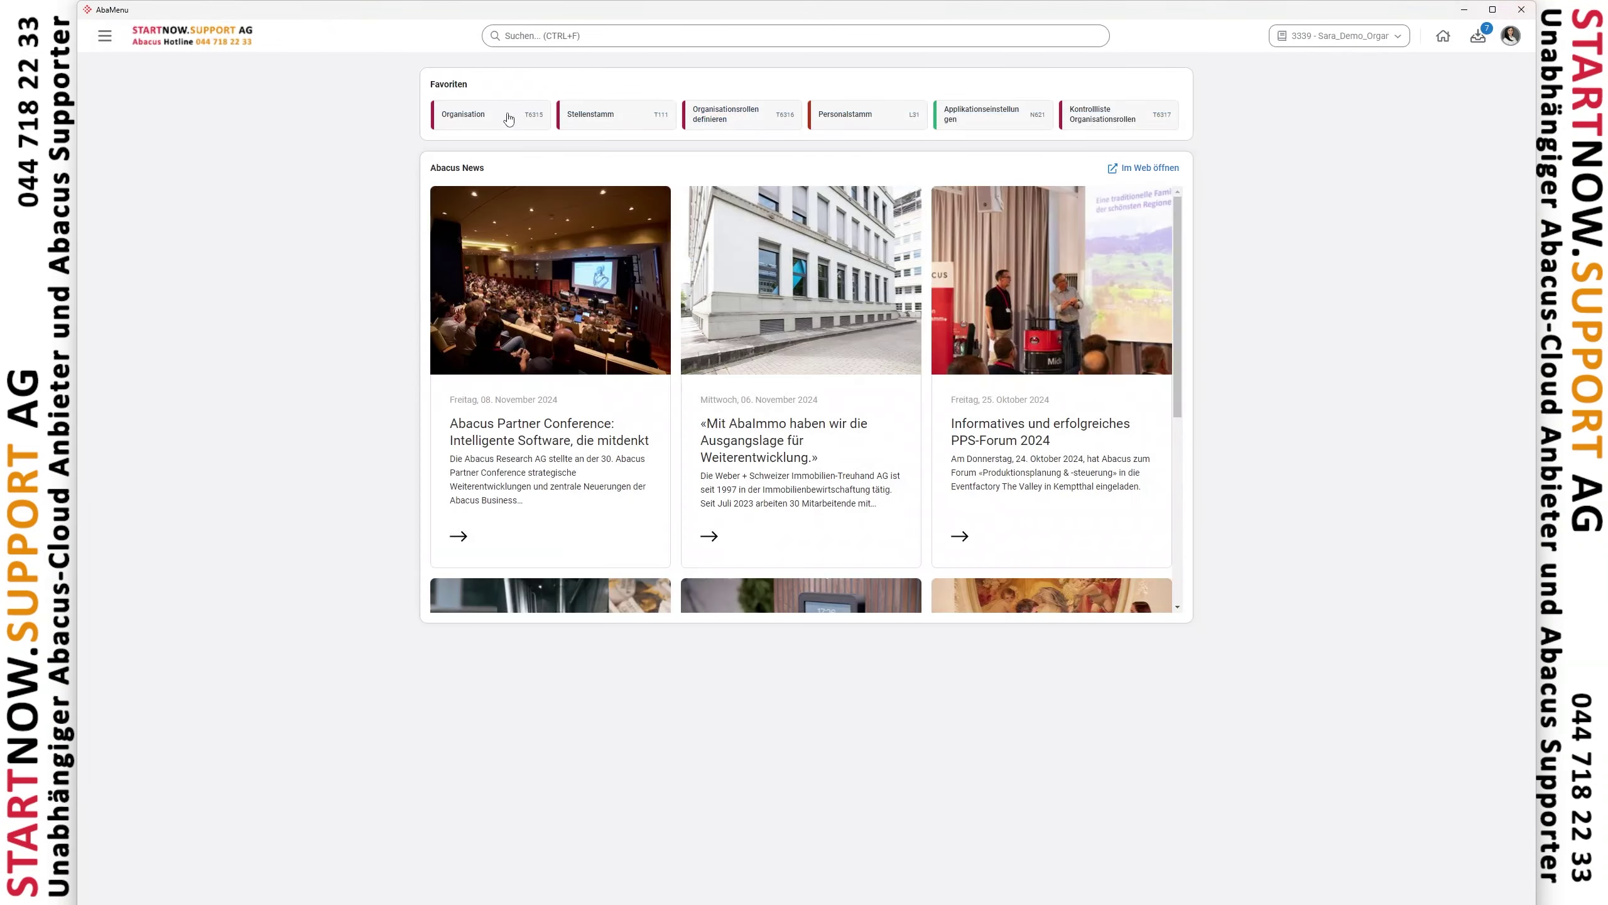
In the Organisation program, assign the role Vorgesetzter to the Geschäftsleiter/in position in the Management unit
click(509, 119)
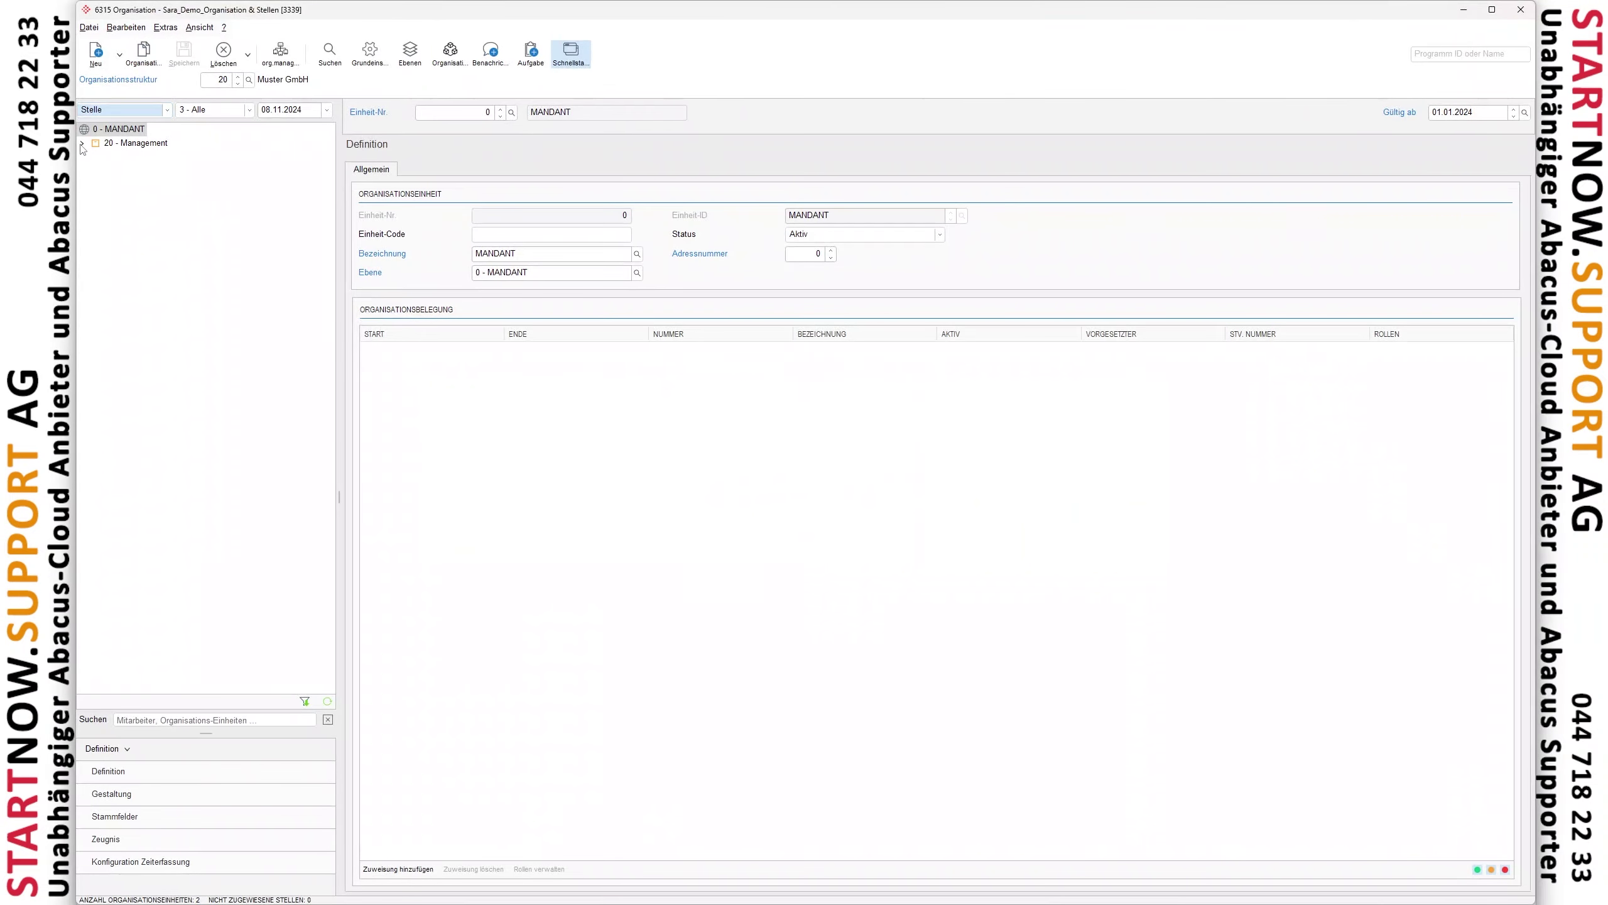
click(82, 144)
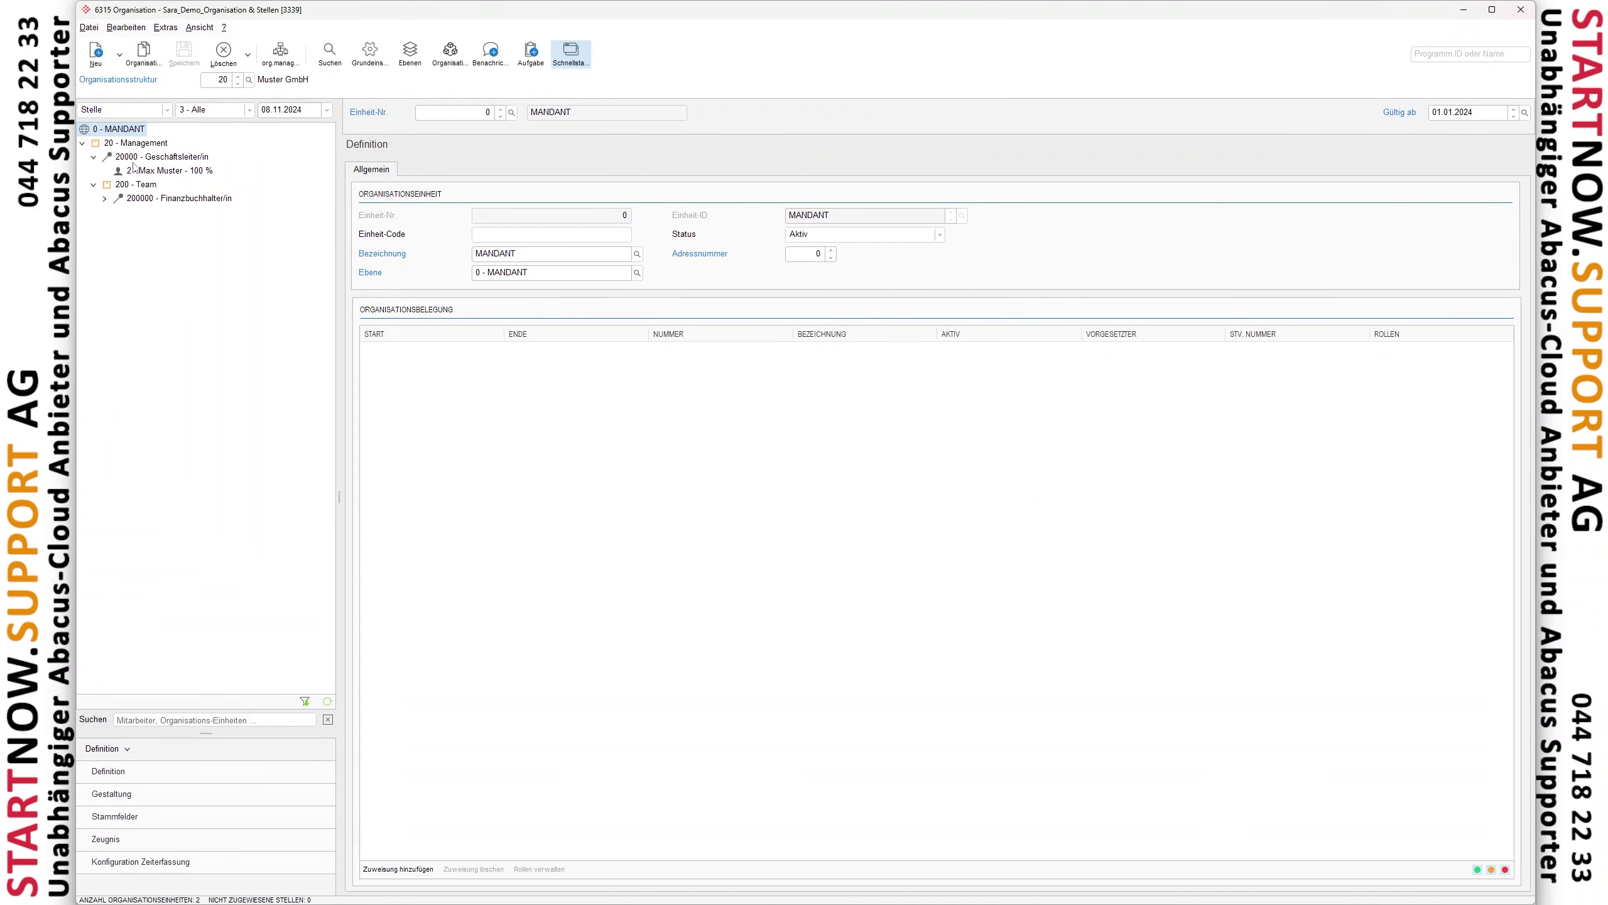
click(135, 158)
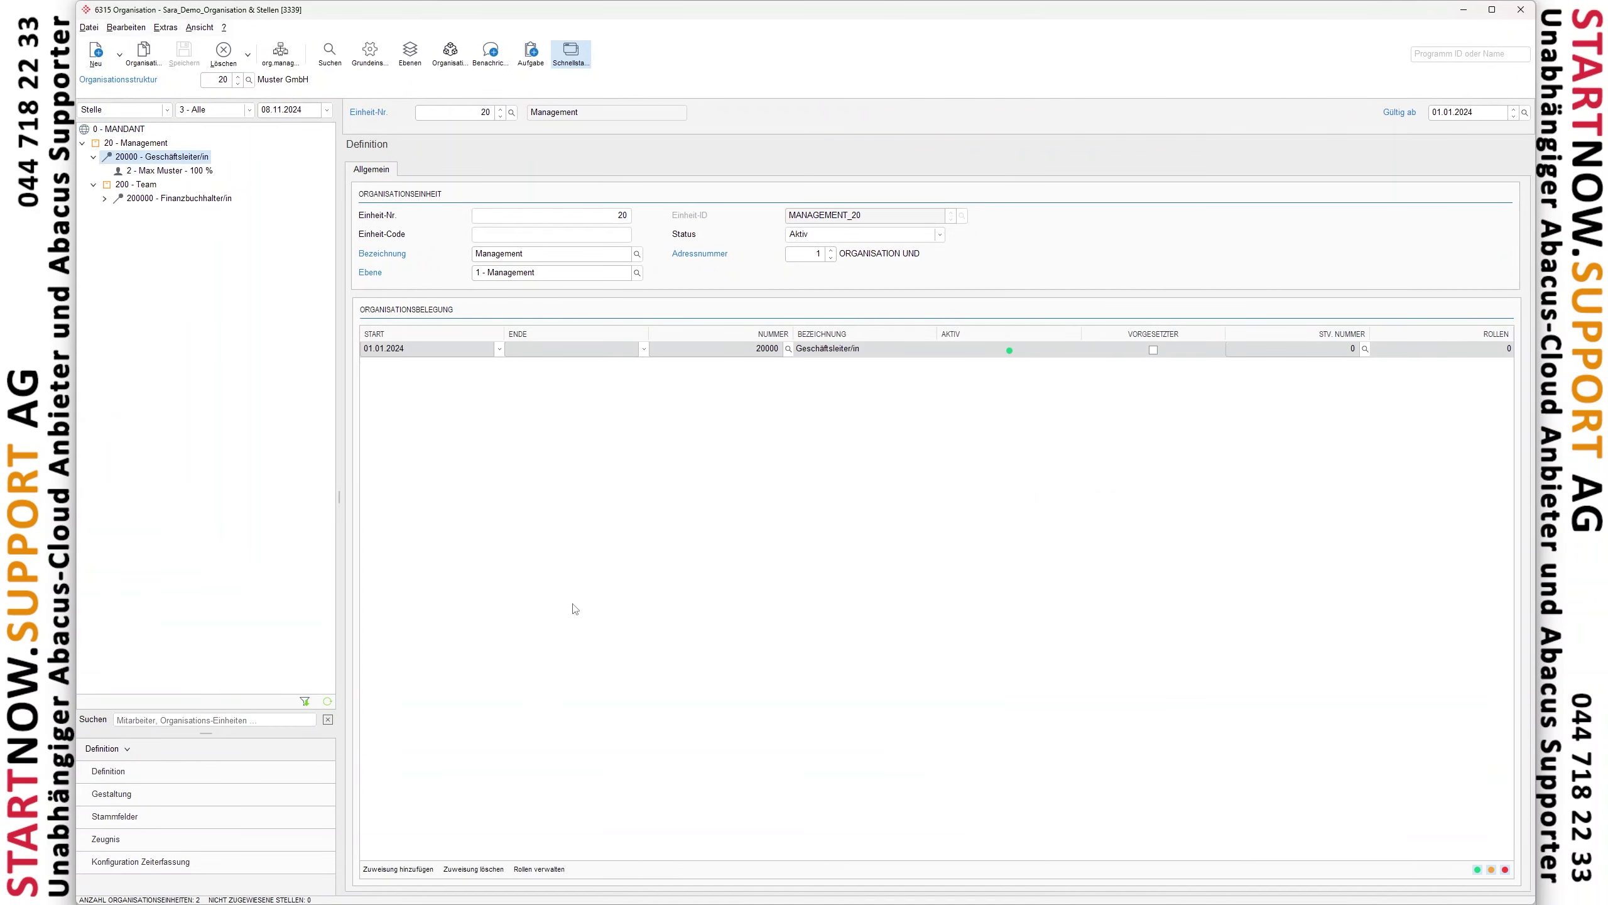
click(826, 355)
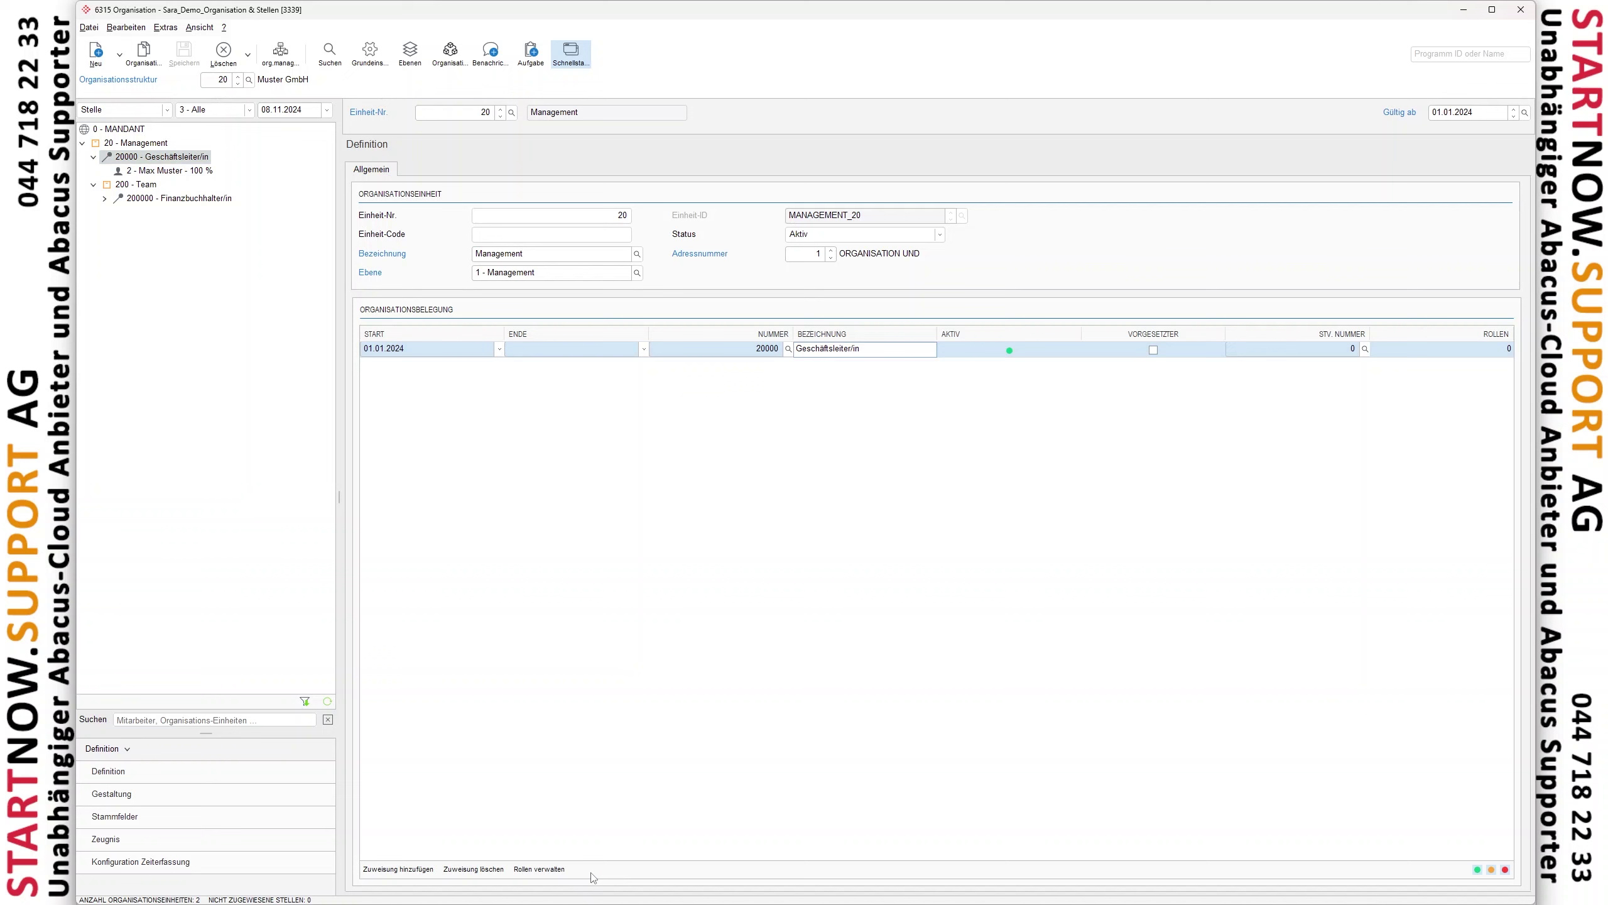
click(561, 870)
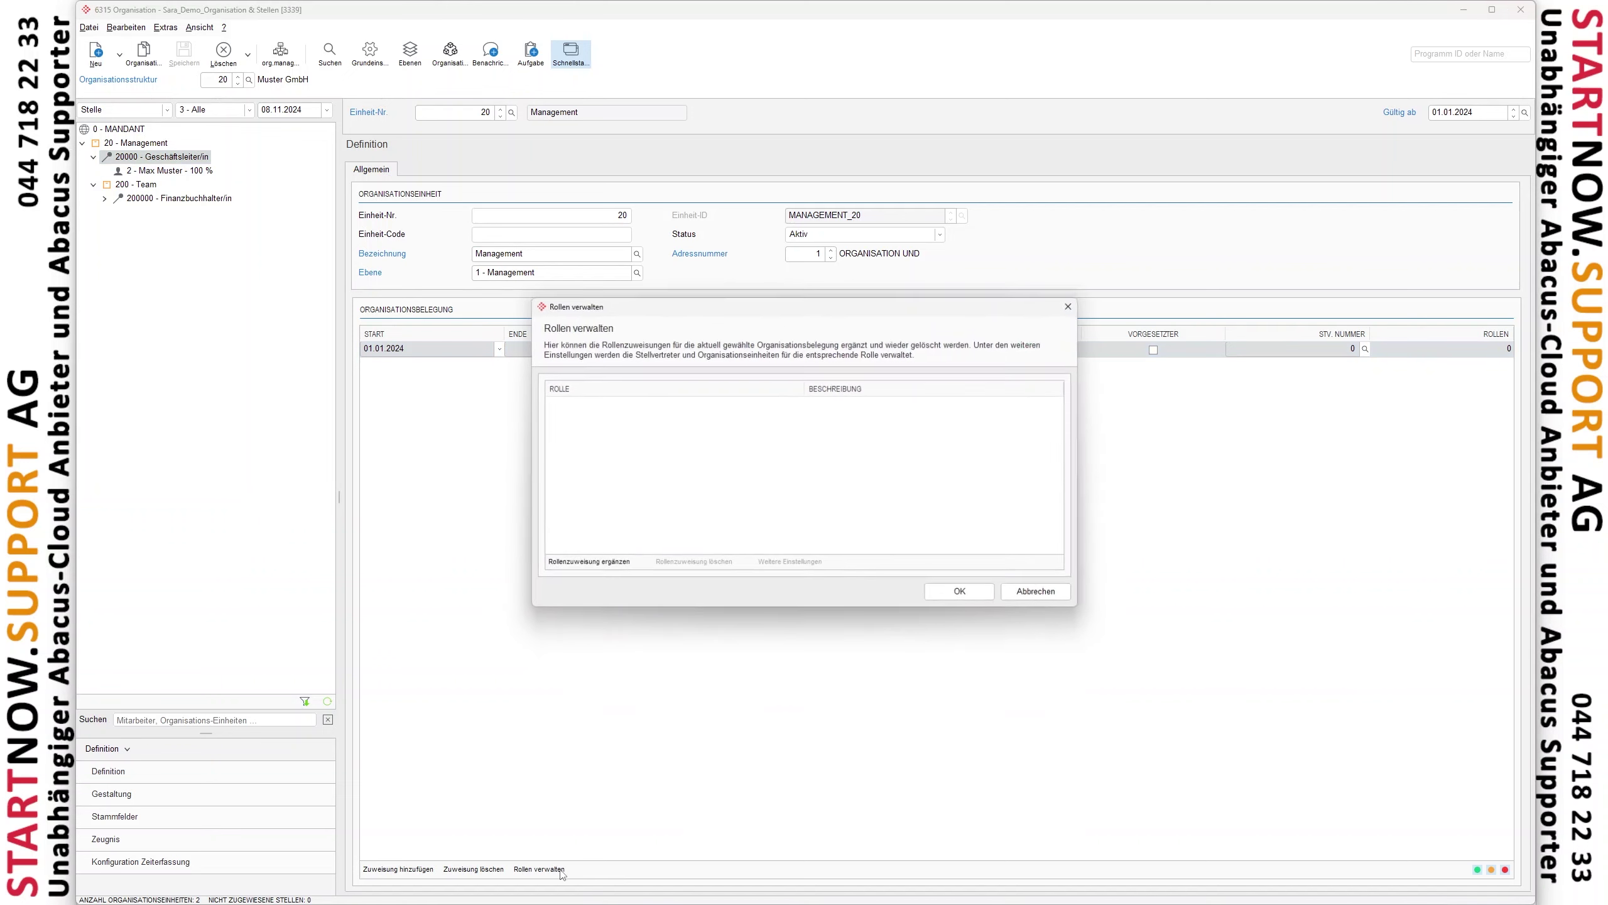
click(581, 563)
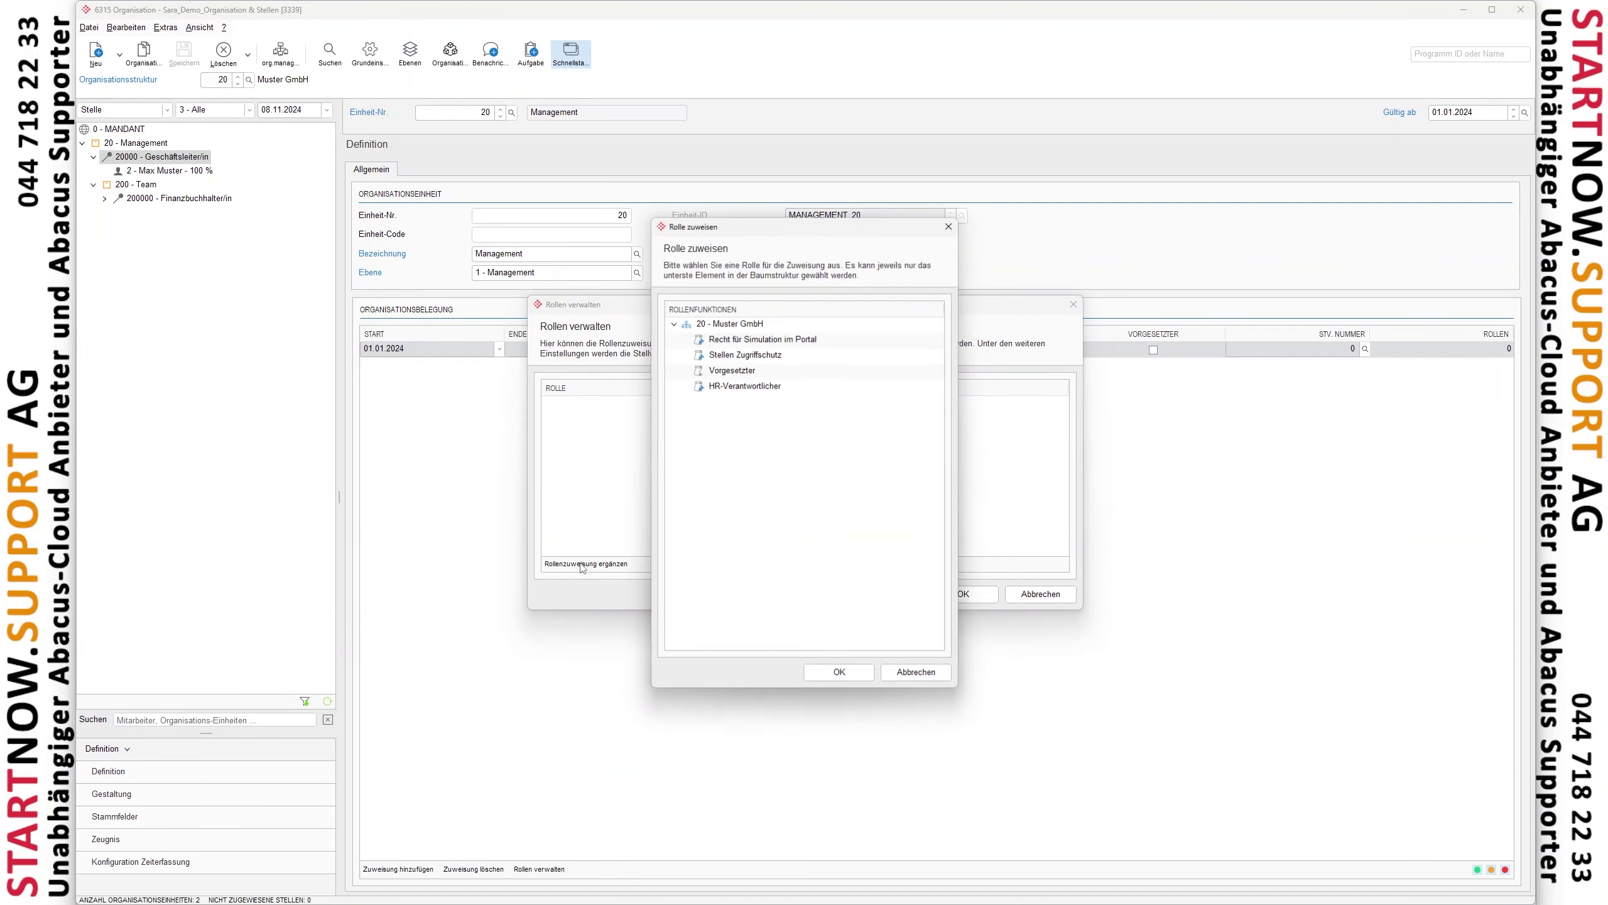
double_click(732, 370)
Add the role Recht für Simulation im Portal to the Geschäftsleiter/in position and confirm its role assignments
click(607, 565)
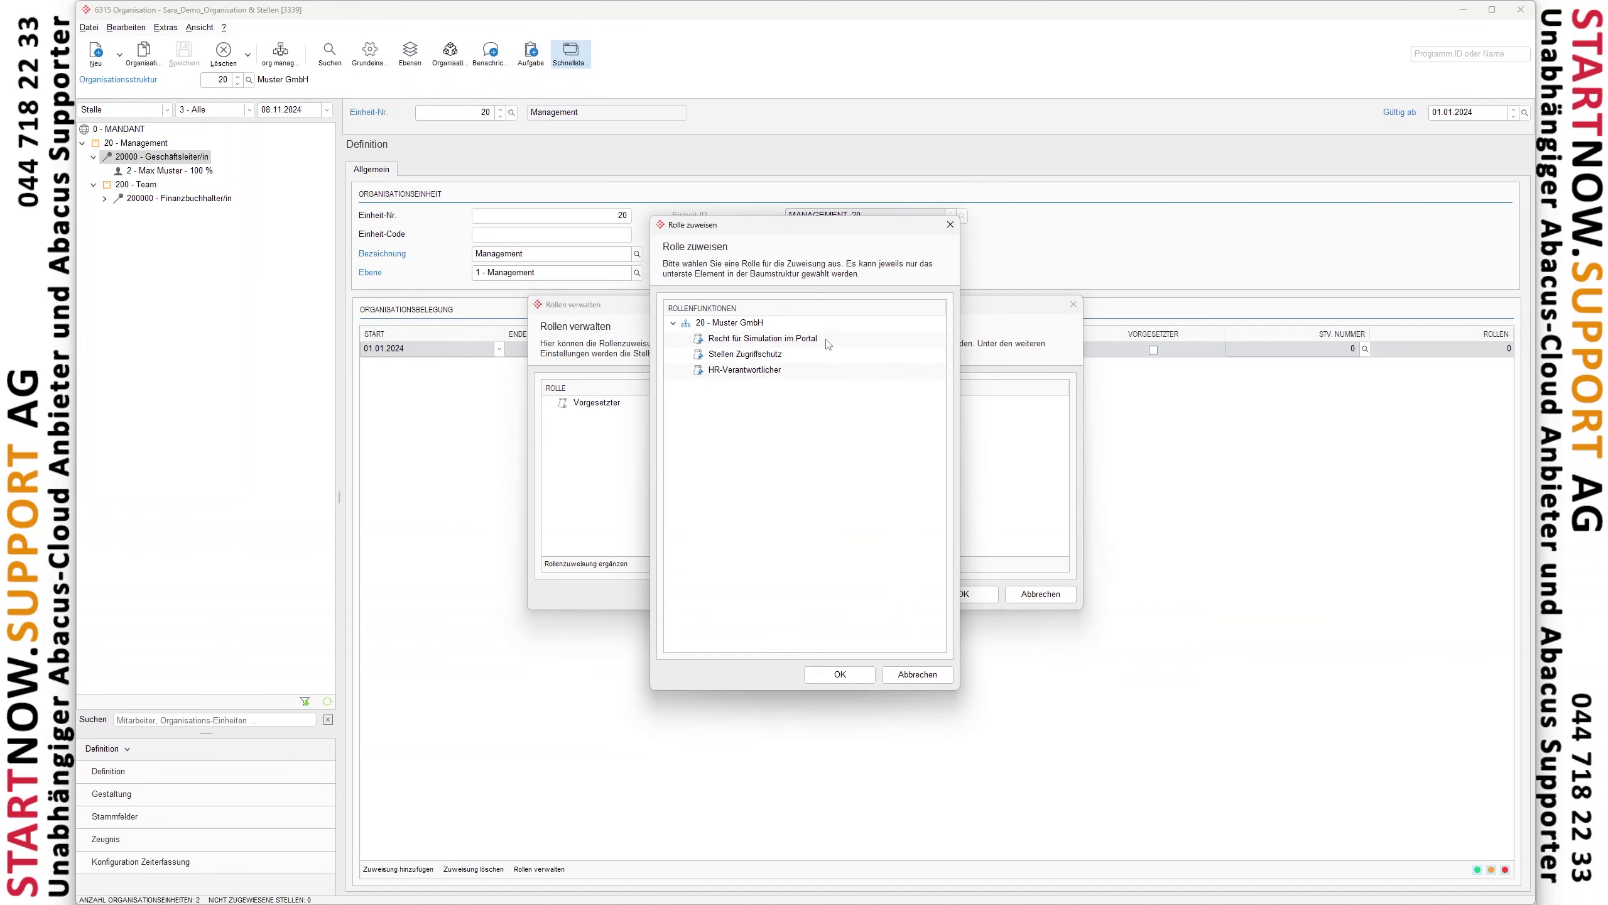
click(828, 344)
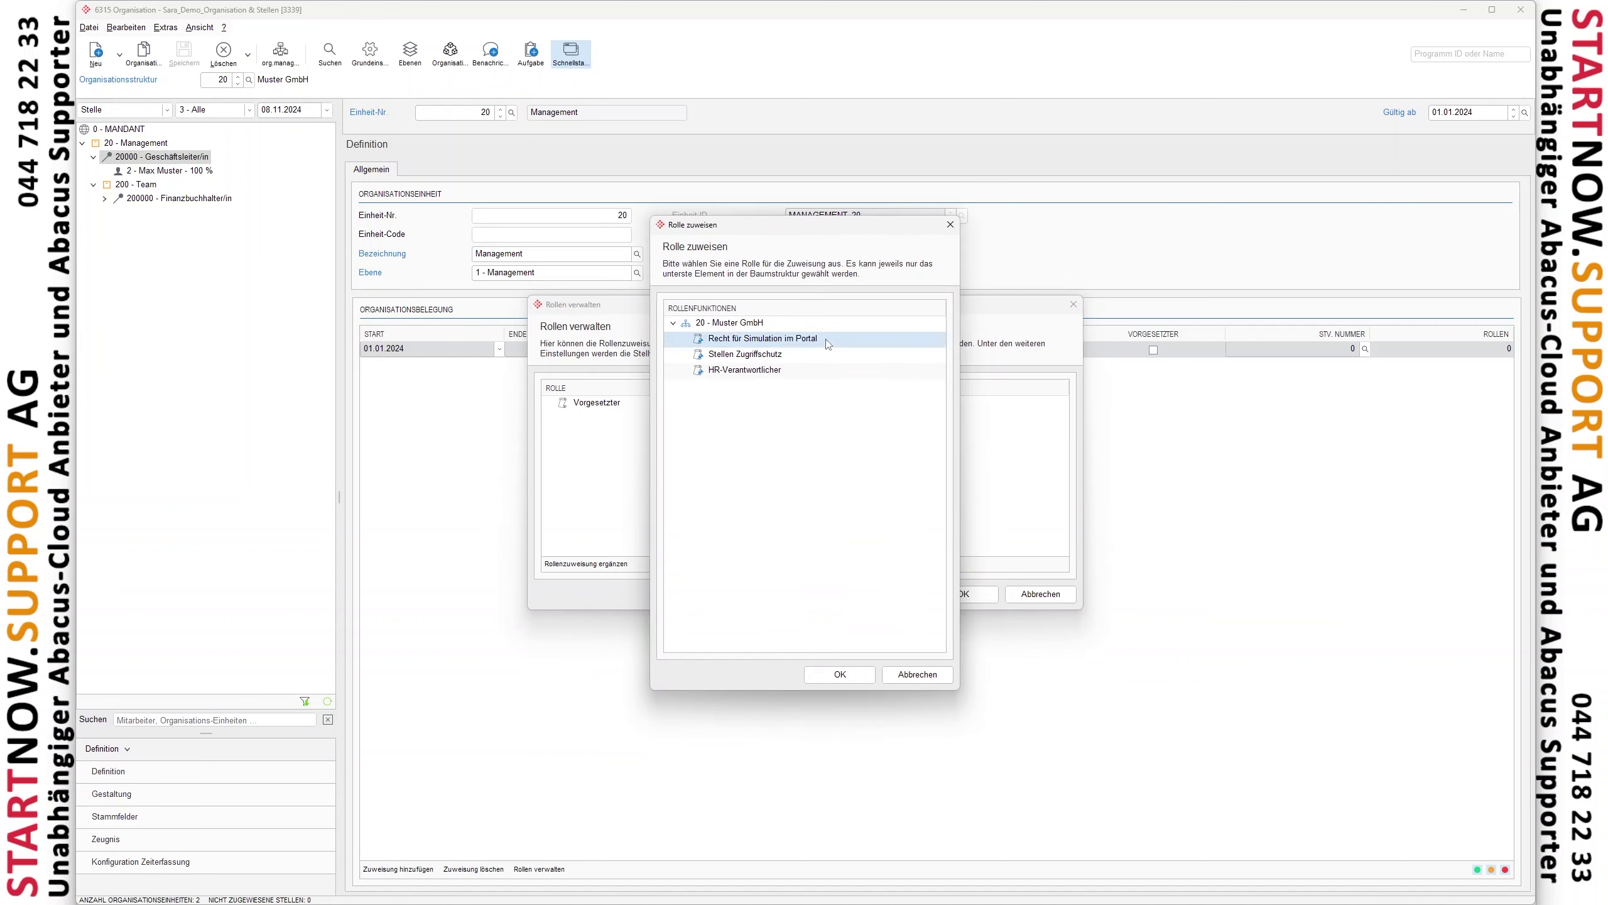
double_click(828, 345)
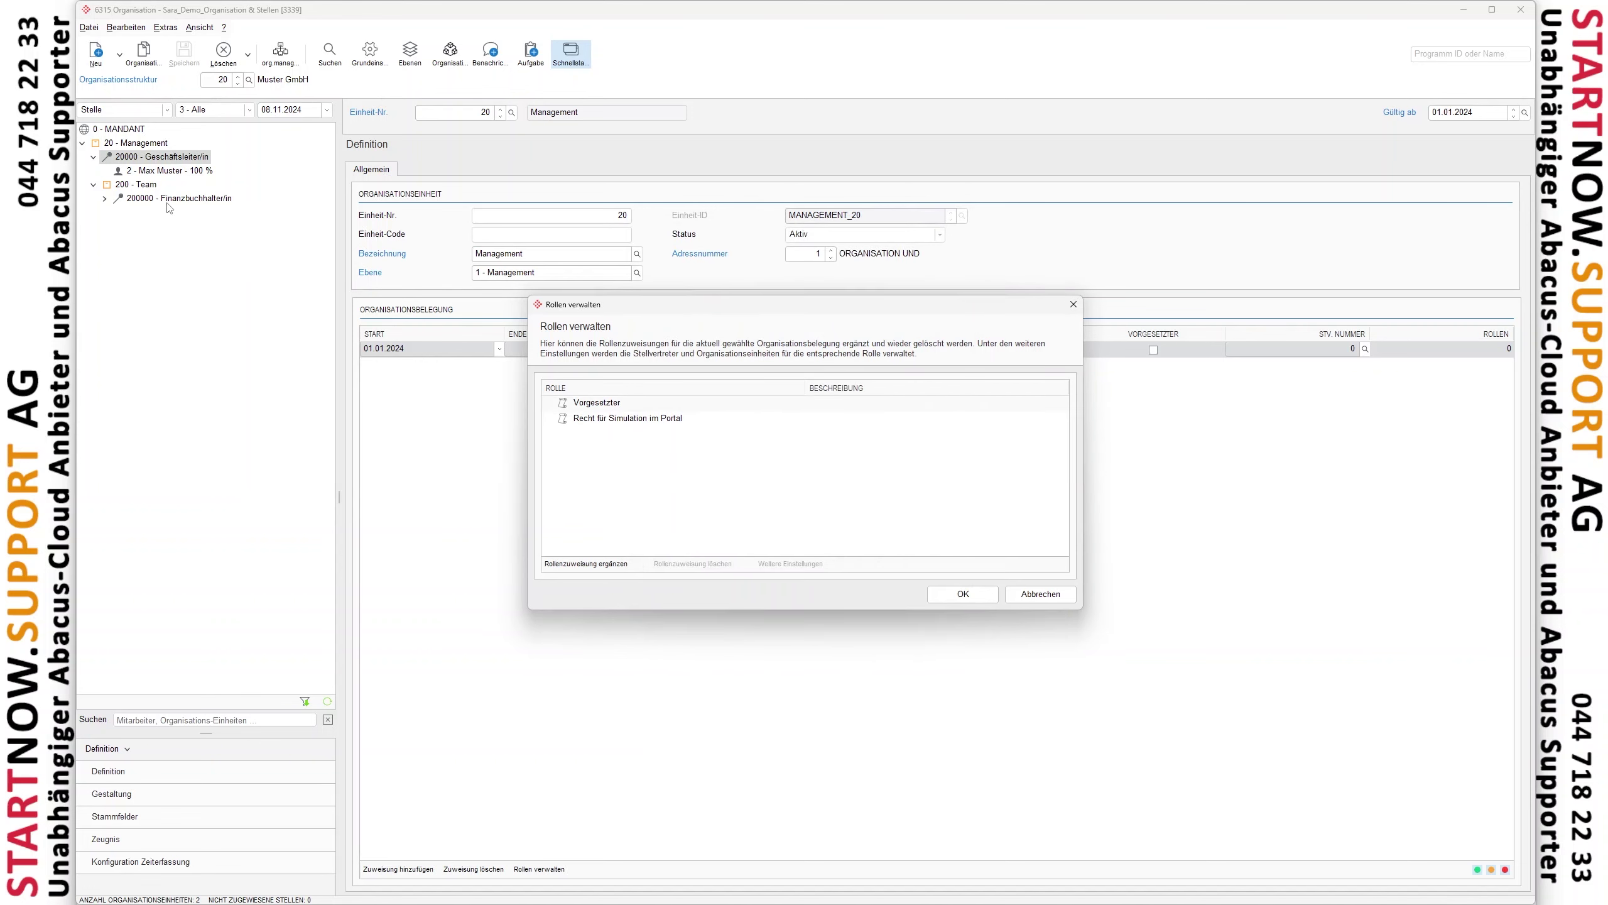
click(969, 594)
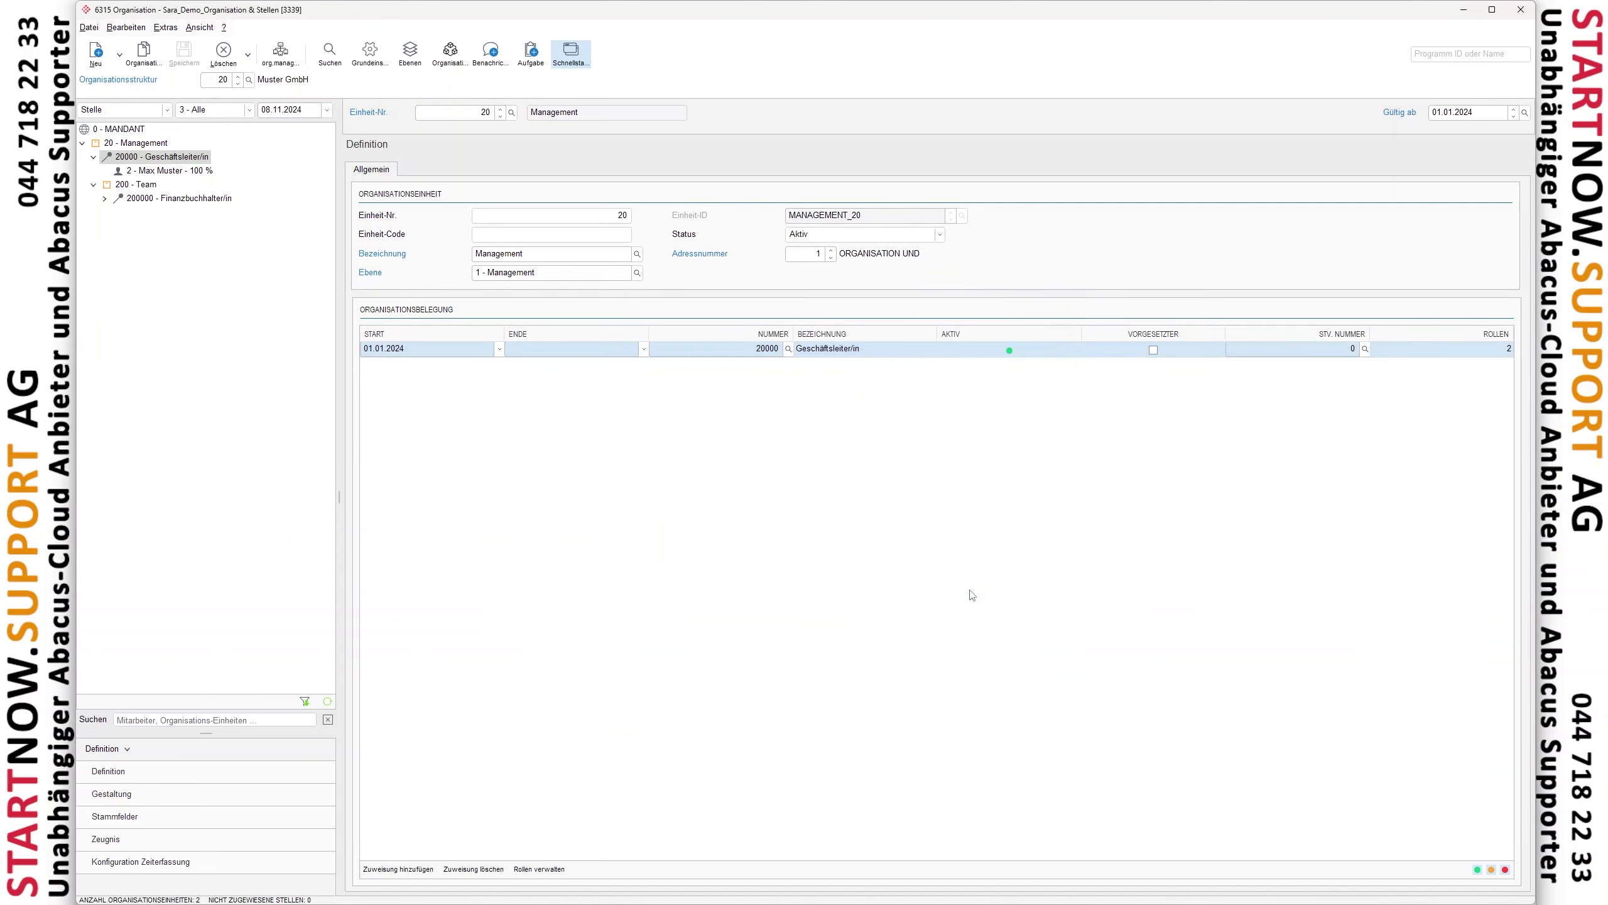
click(152, 185)
click(160, 198)
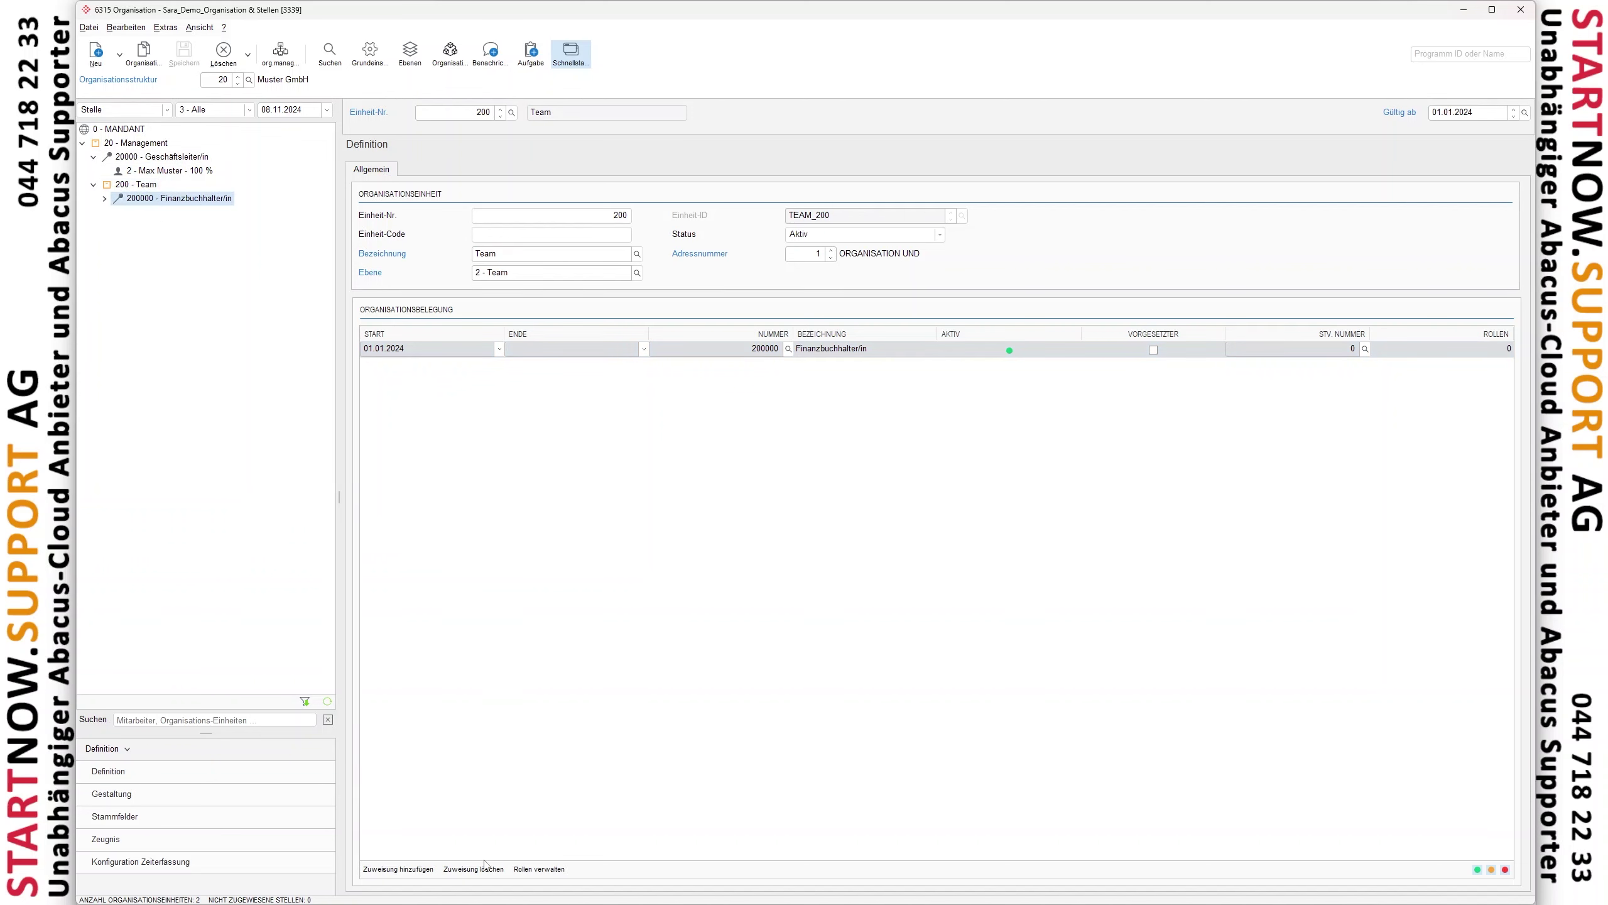
click(540, 870)
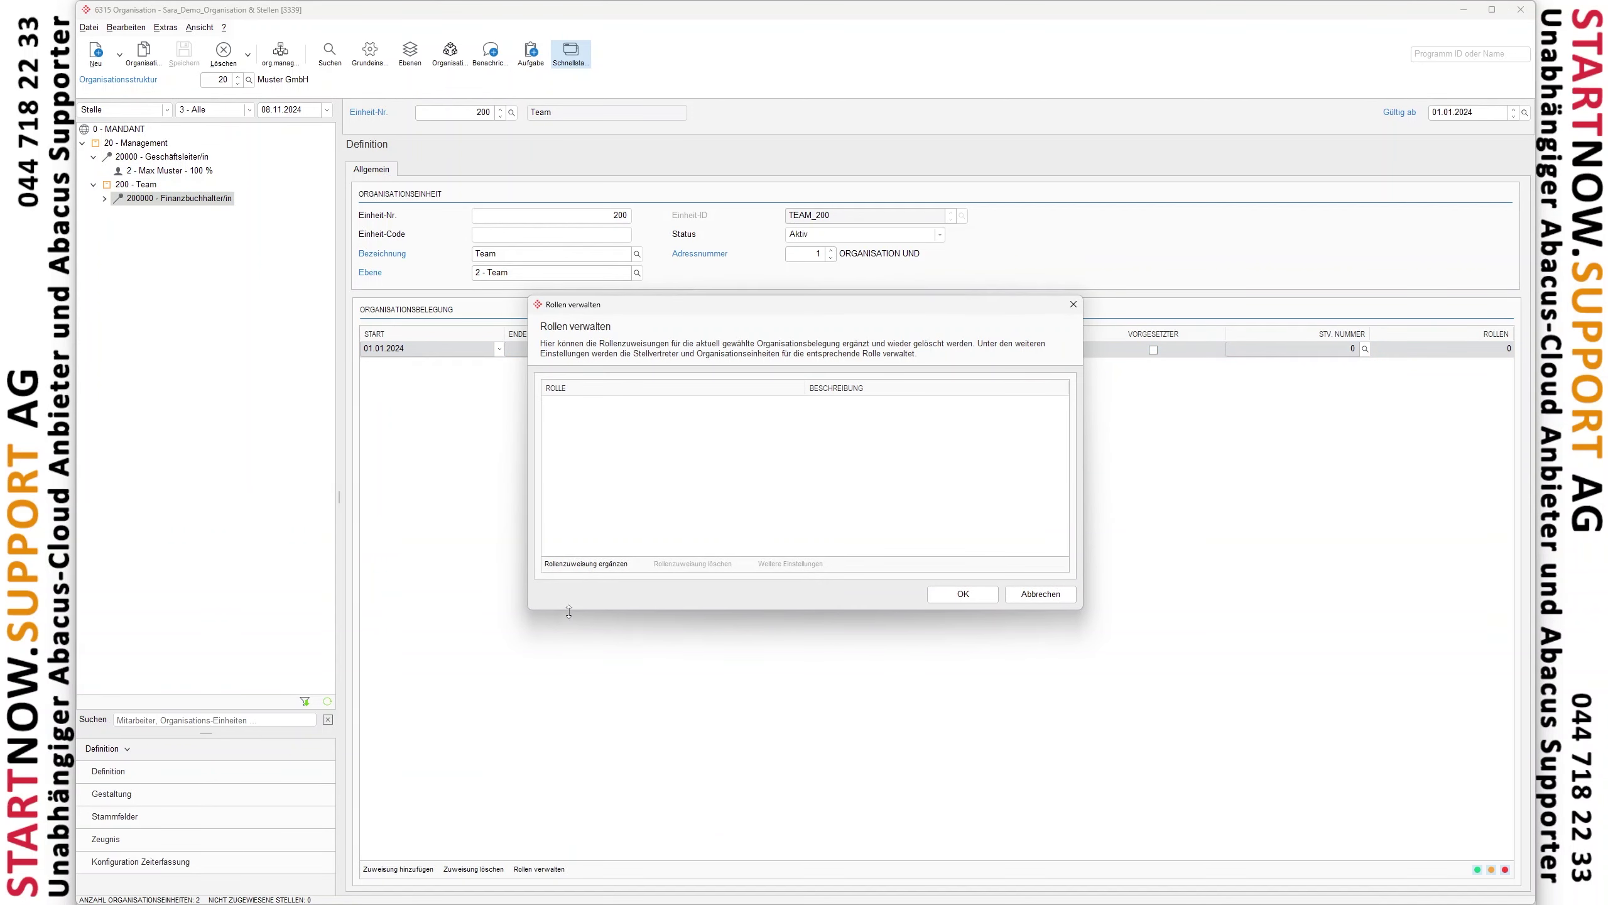
click(573, 568)
click(768, 387)
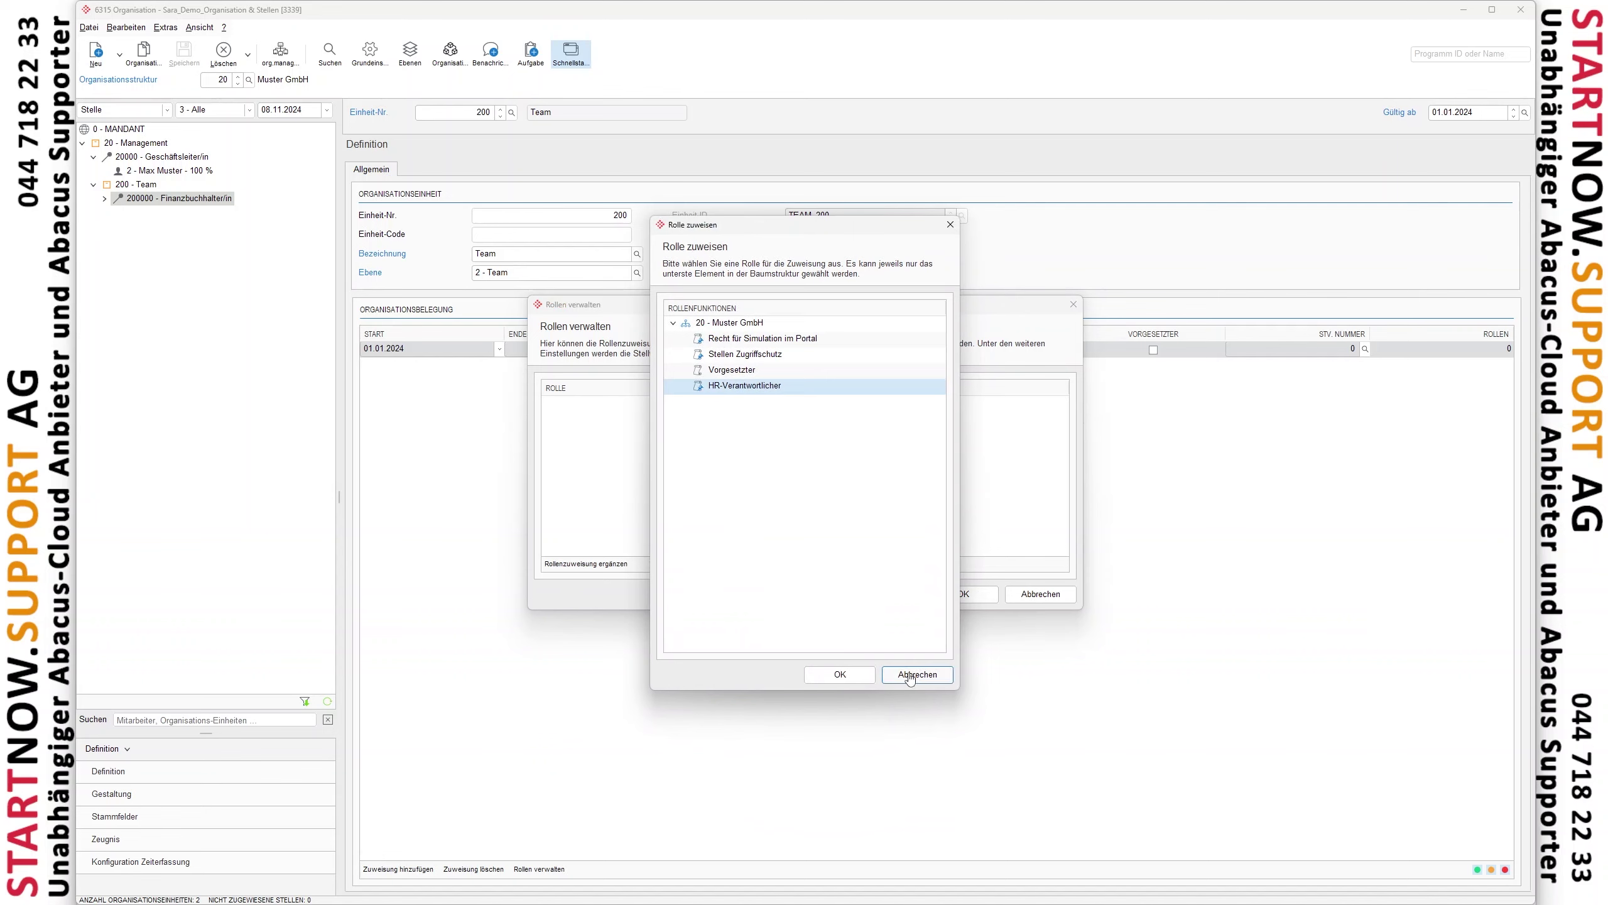
click(917, 675)
click(1040, 595)
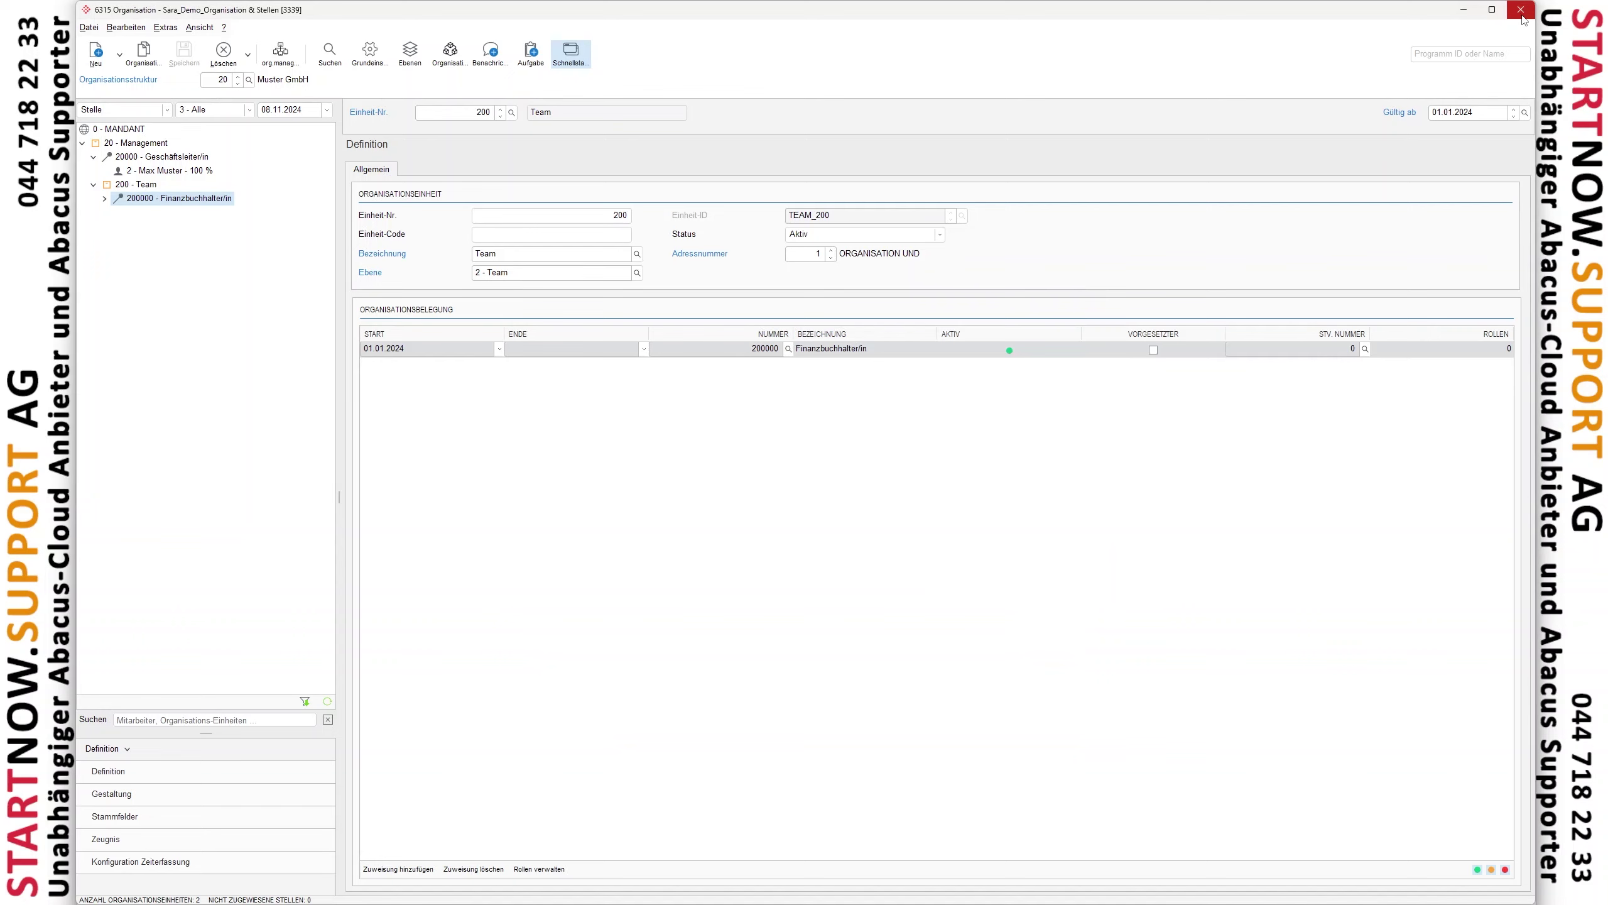
Mark the Geschäftsleiter/in position as Vorgesetzter of the Management unit and save the change
click(188, 162)
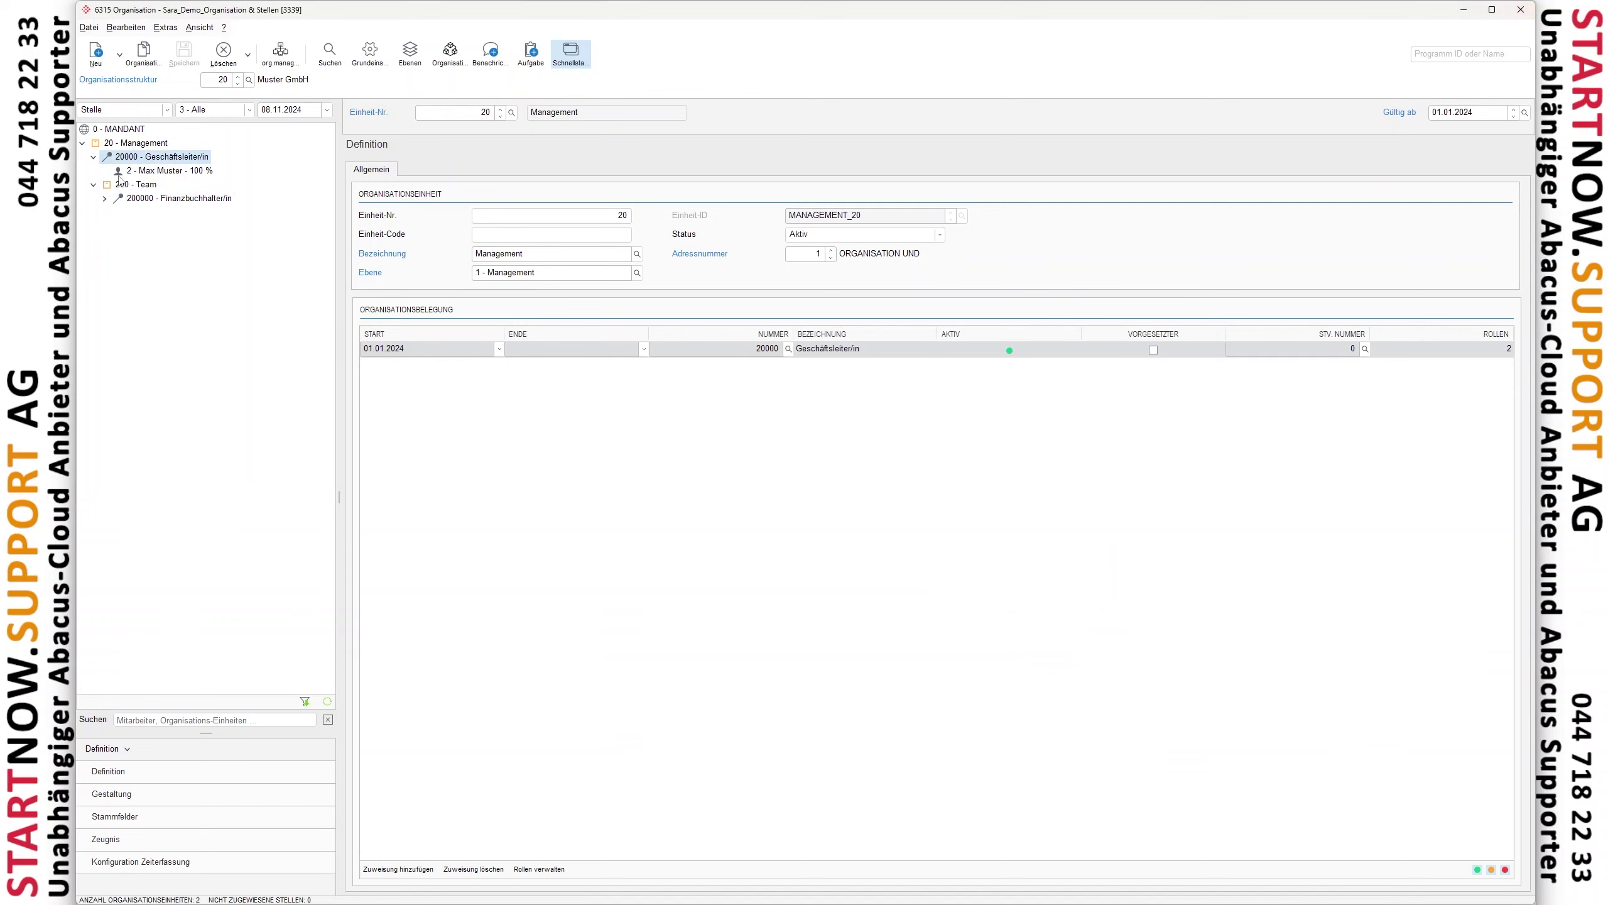
click(1153, 351)
click(182, 56)
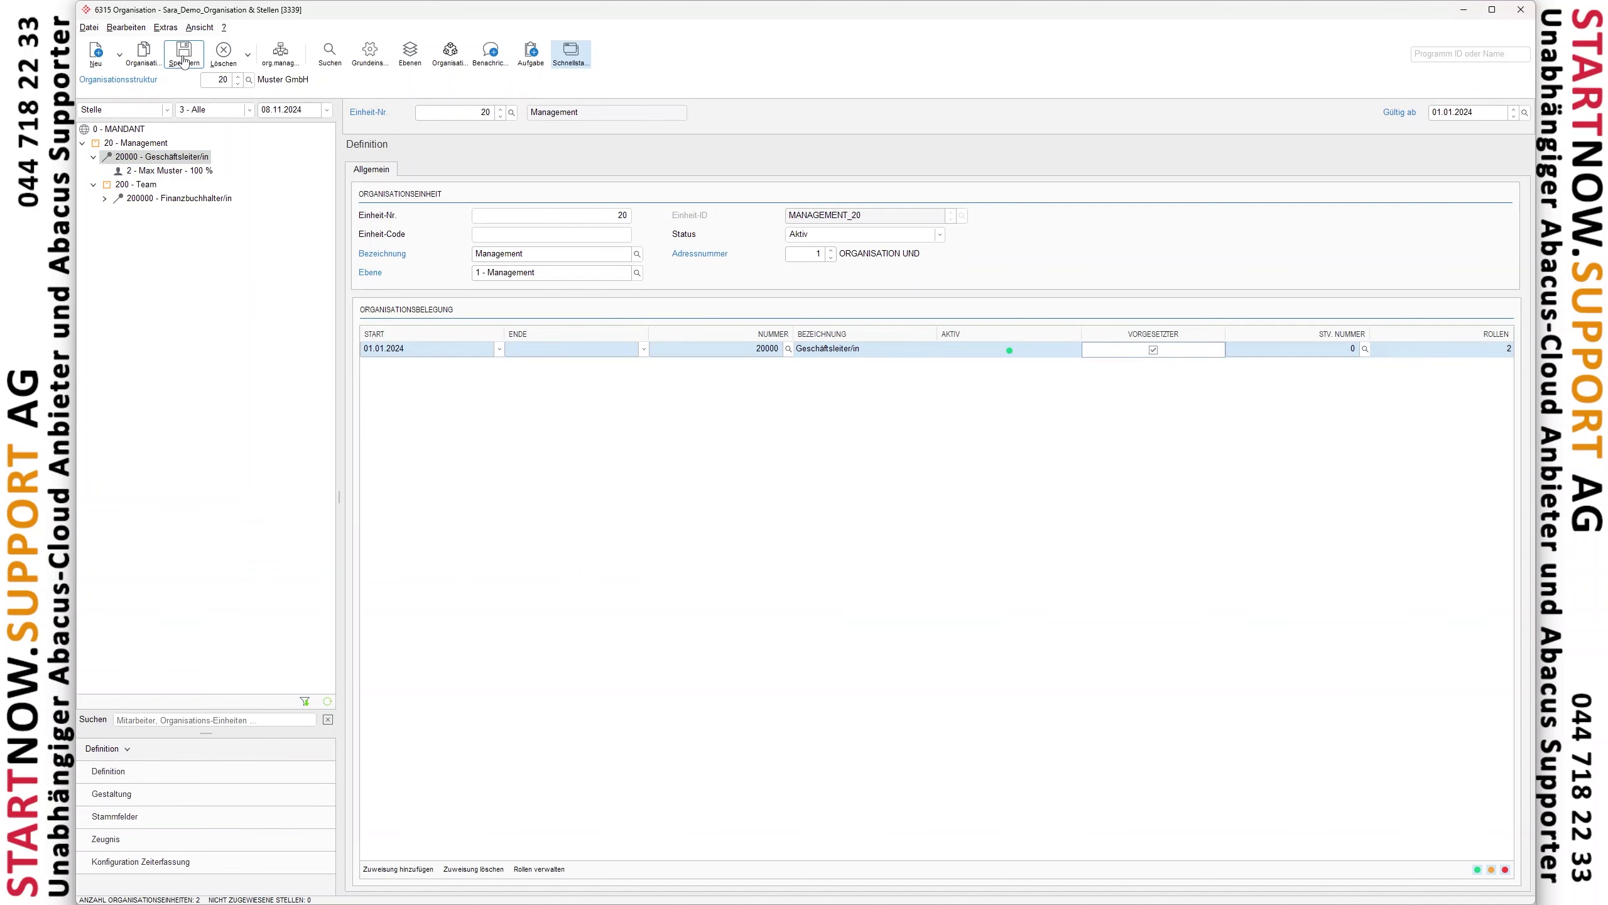
Reopen the Organisation program and examine how the Geschäftsleiter/in and Finanzbuchhalter/in positions are shown in the expanded structure
click(1521, 10)
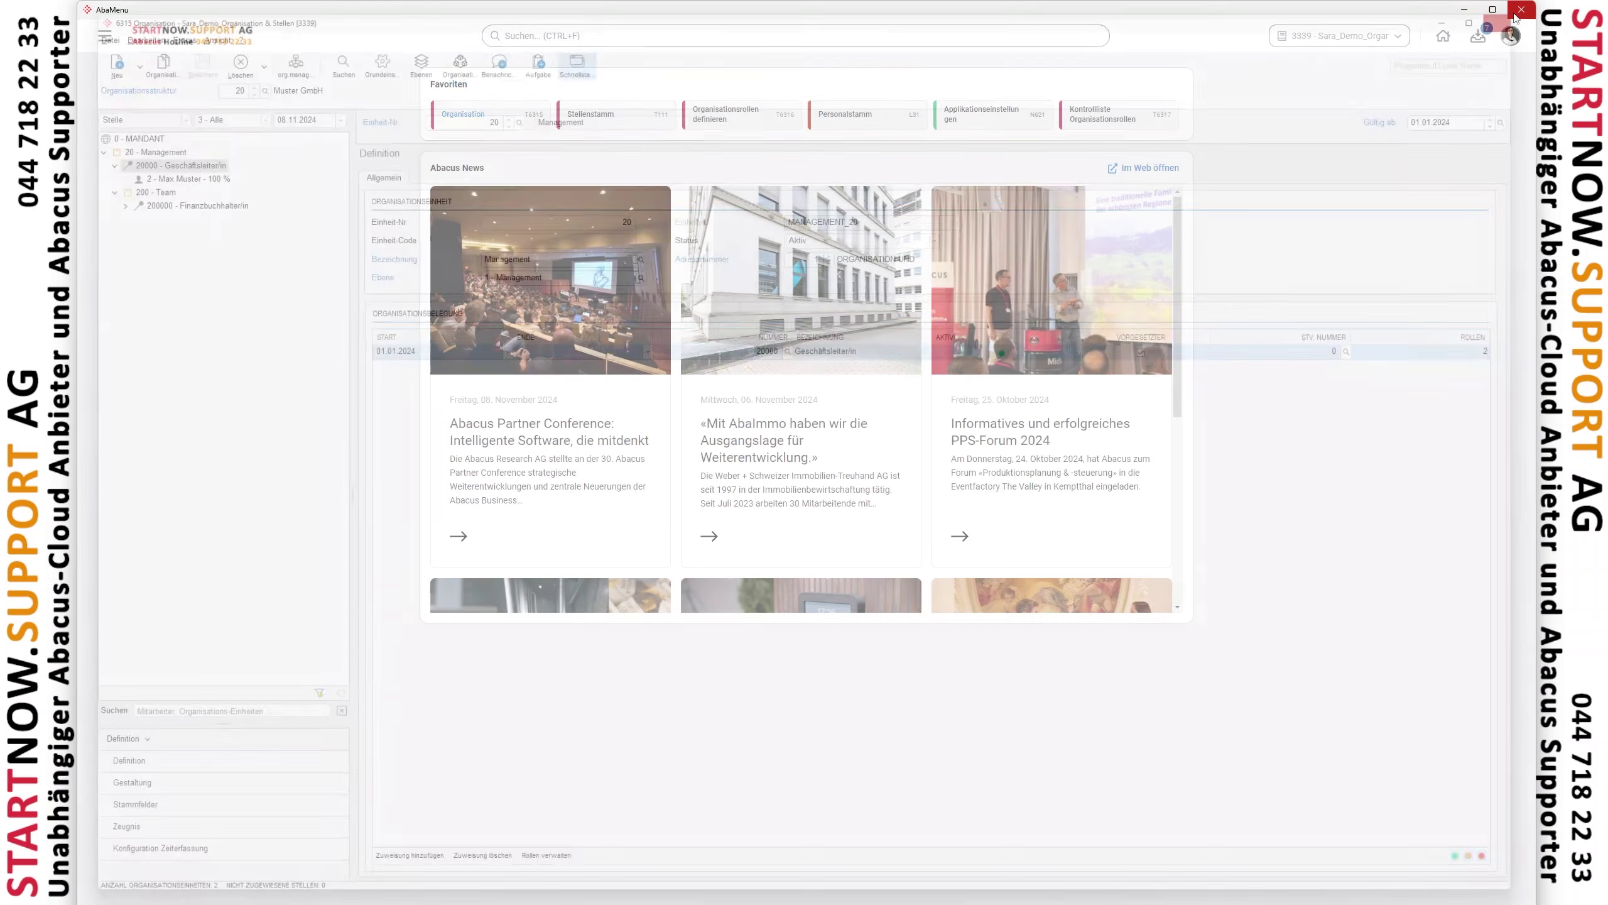
click(493, 127)
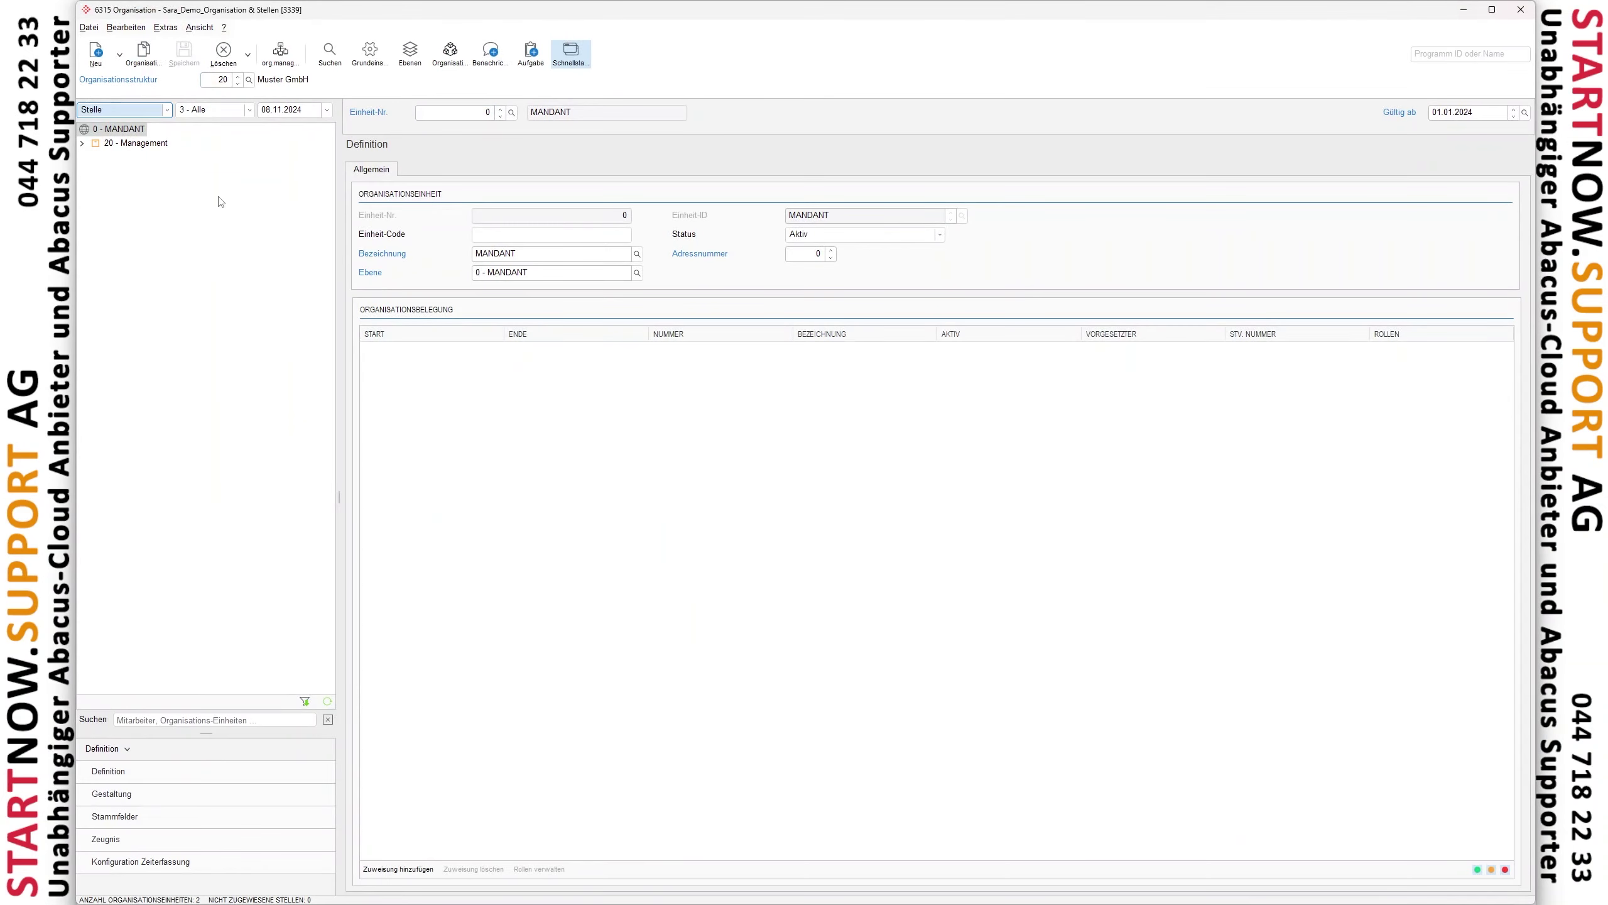
click(82, 143)
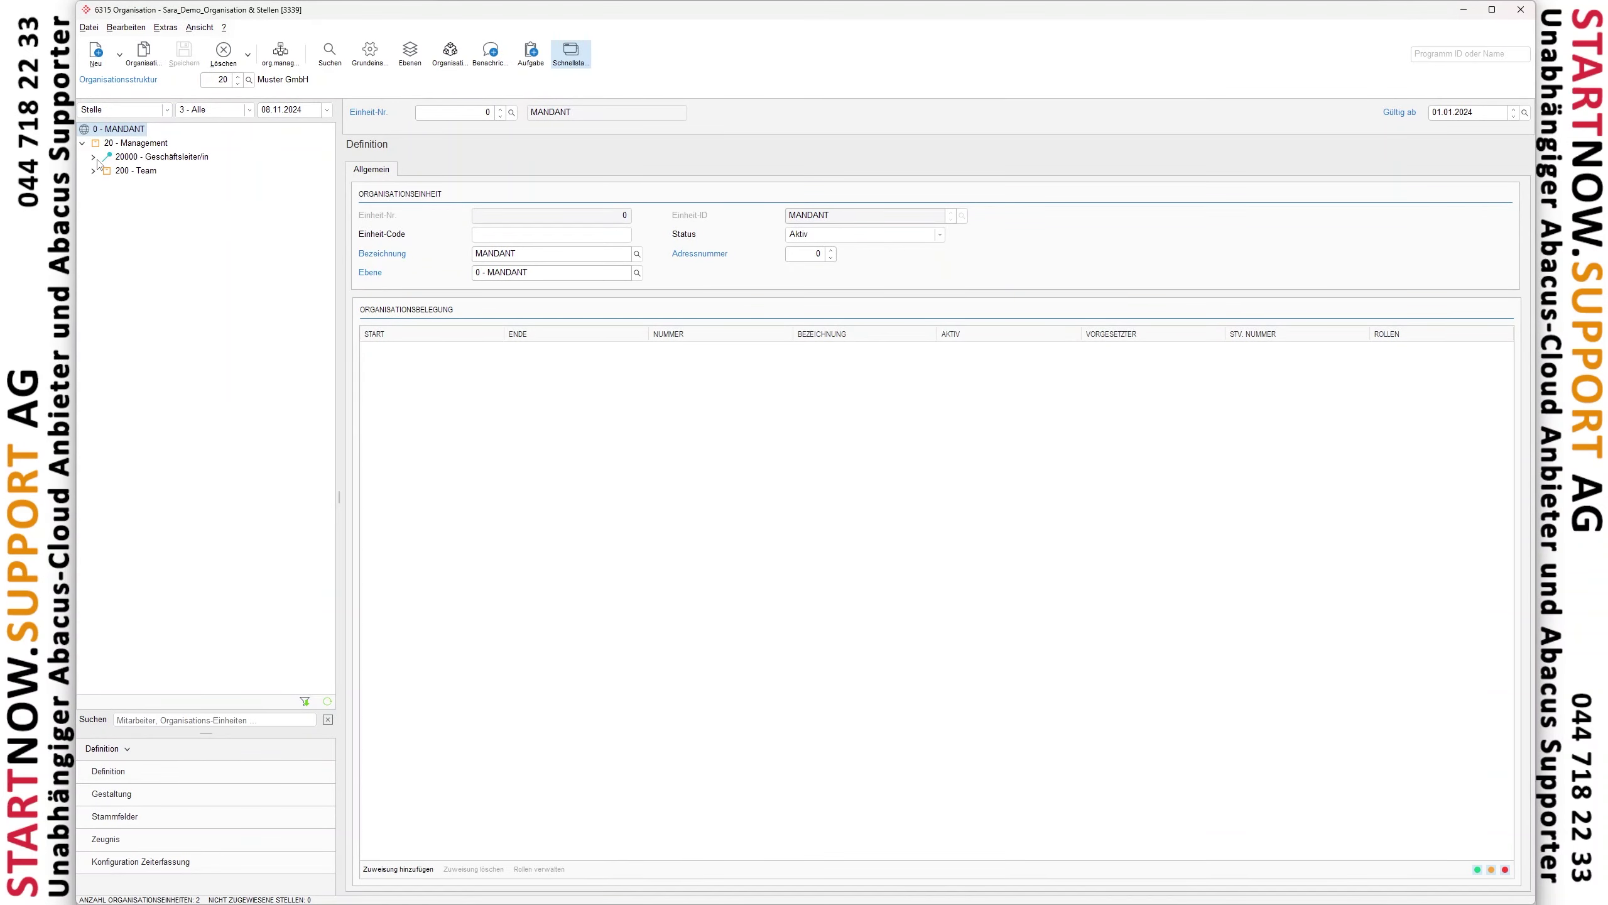
click(93, 157)
click(110, 161)
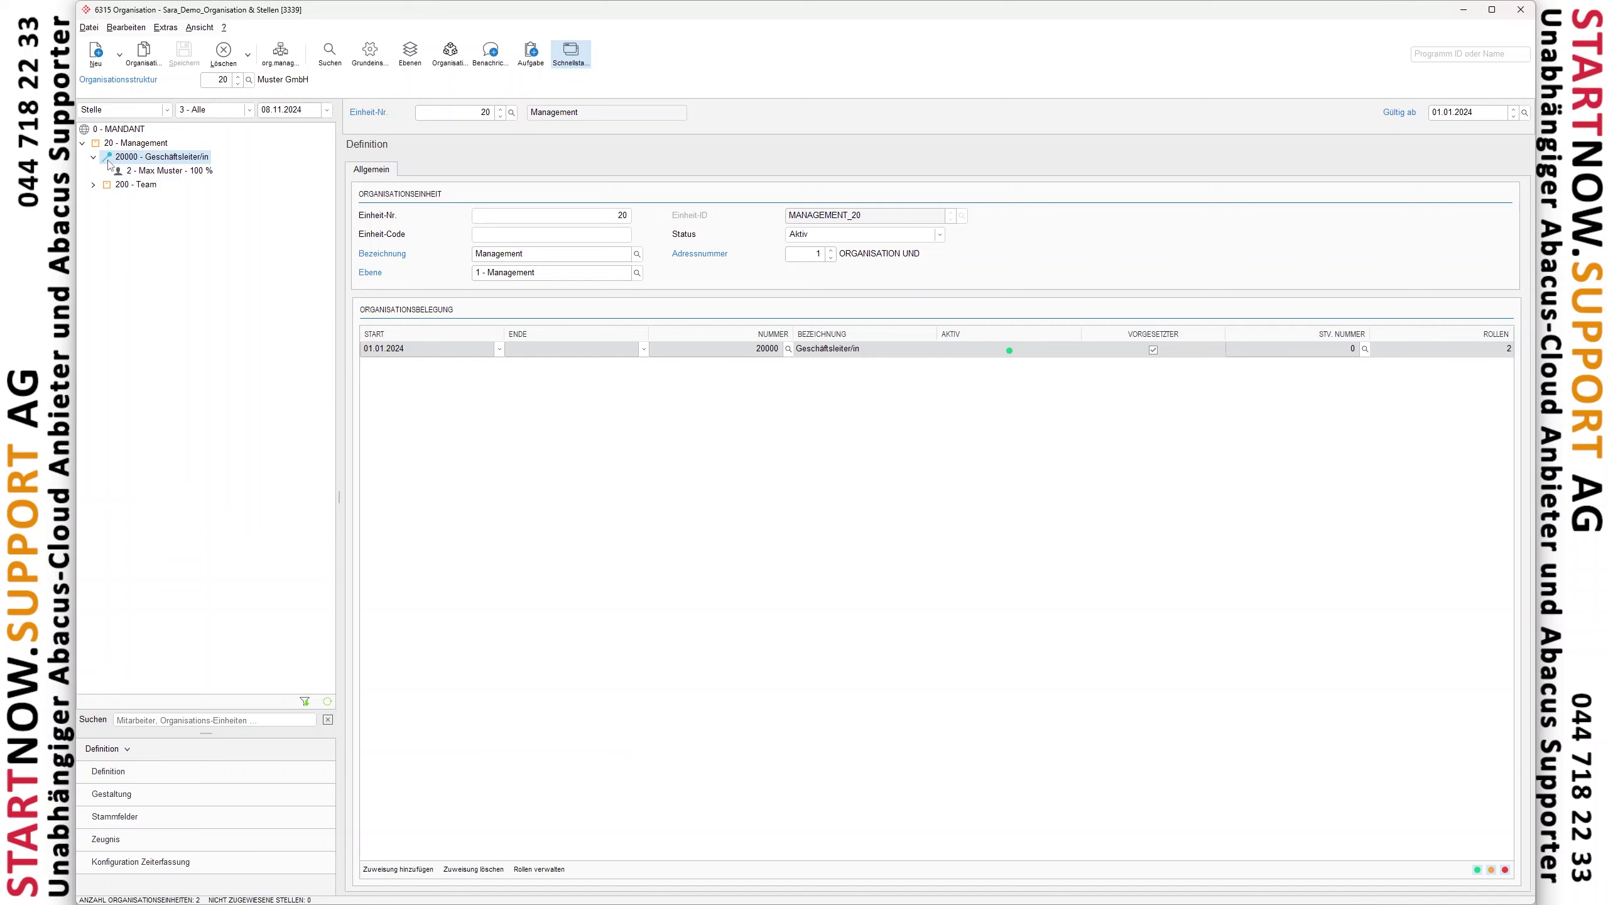
click(93, 185)
double_click(115, 200)
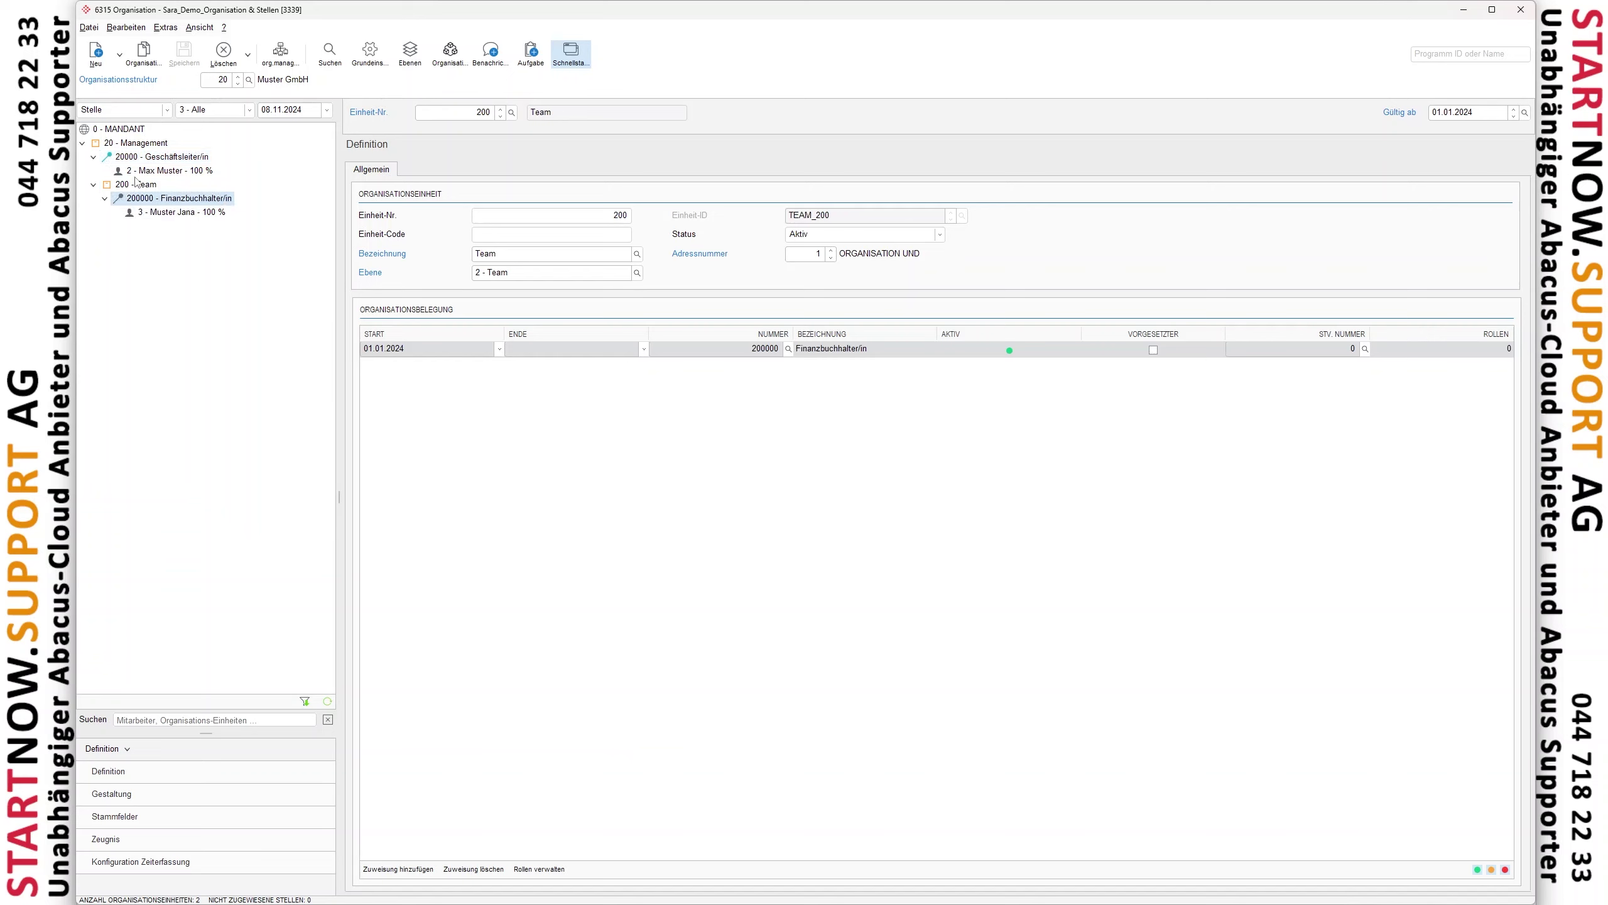
click(134, 177)
In the Zeiterfassung application settings, set the organisation structure for formulas and time-recording configuration to 20 Muster GmbH
click(1520, 9)
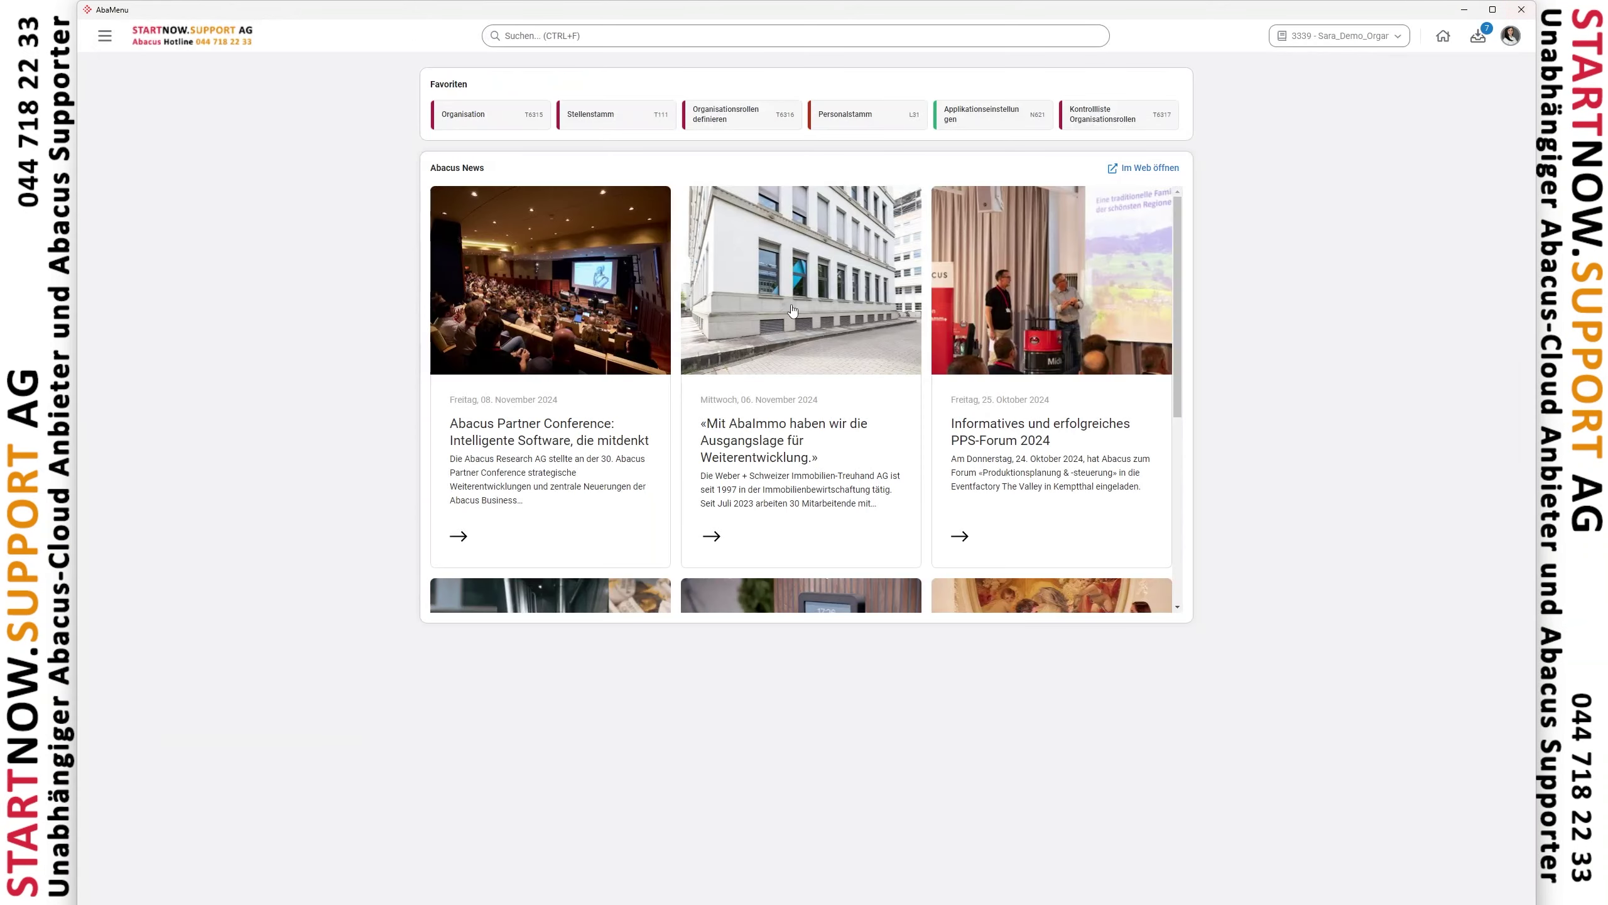
click(969, 127)
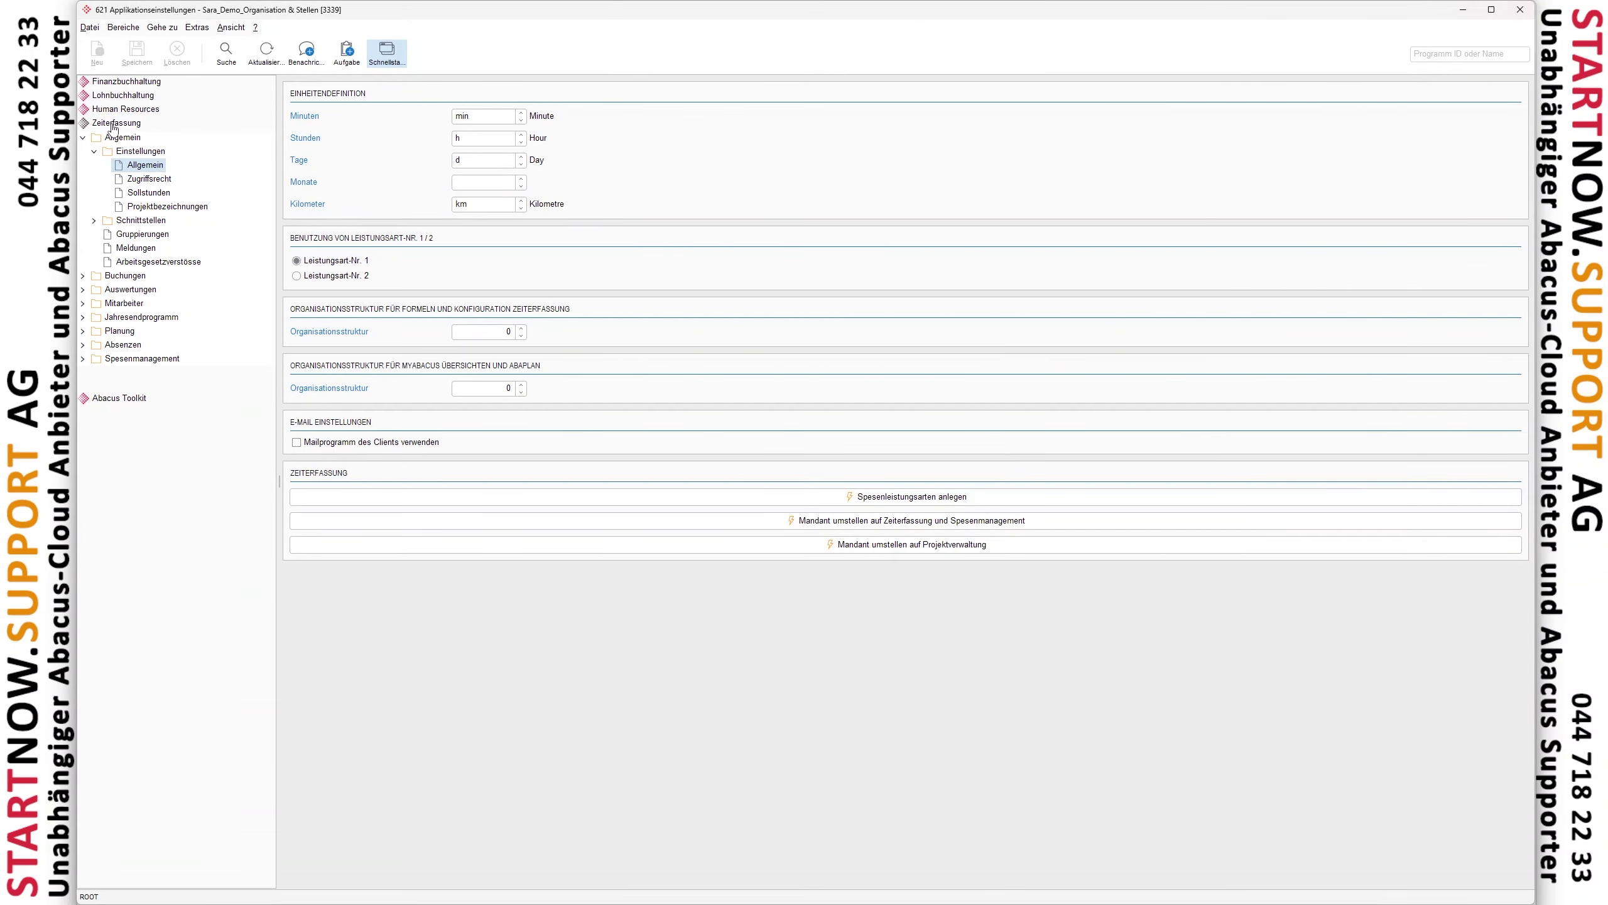
click(351, 336)
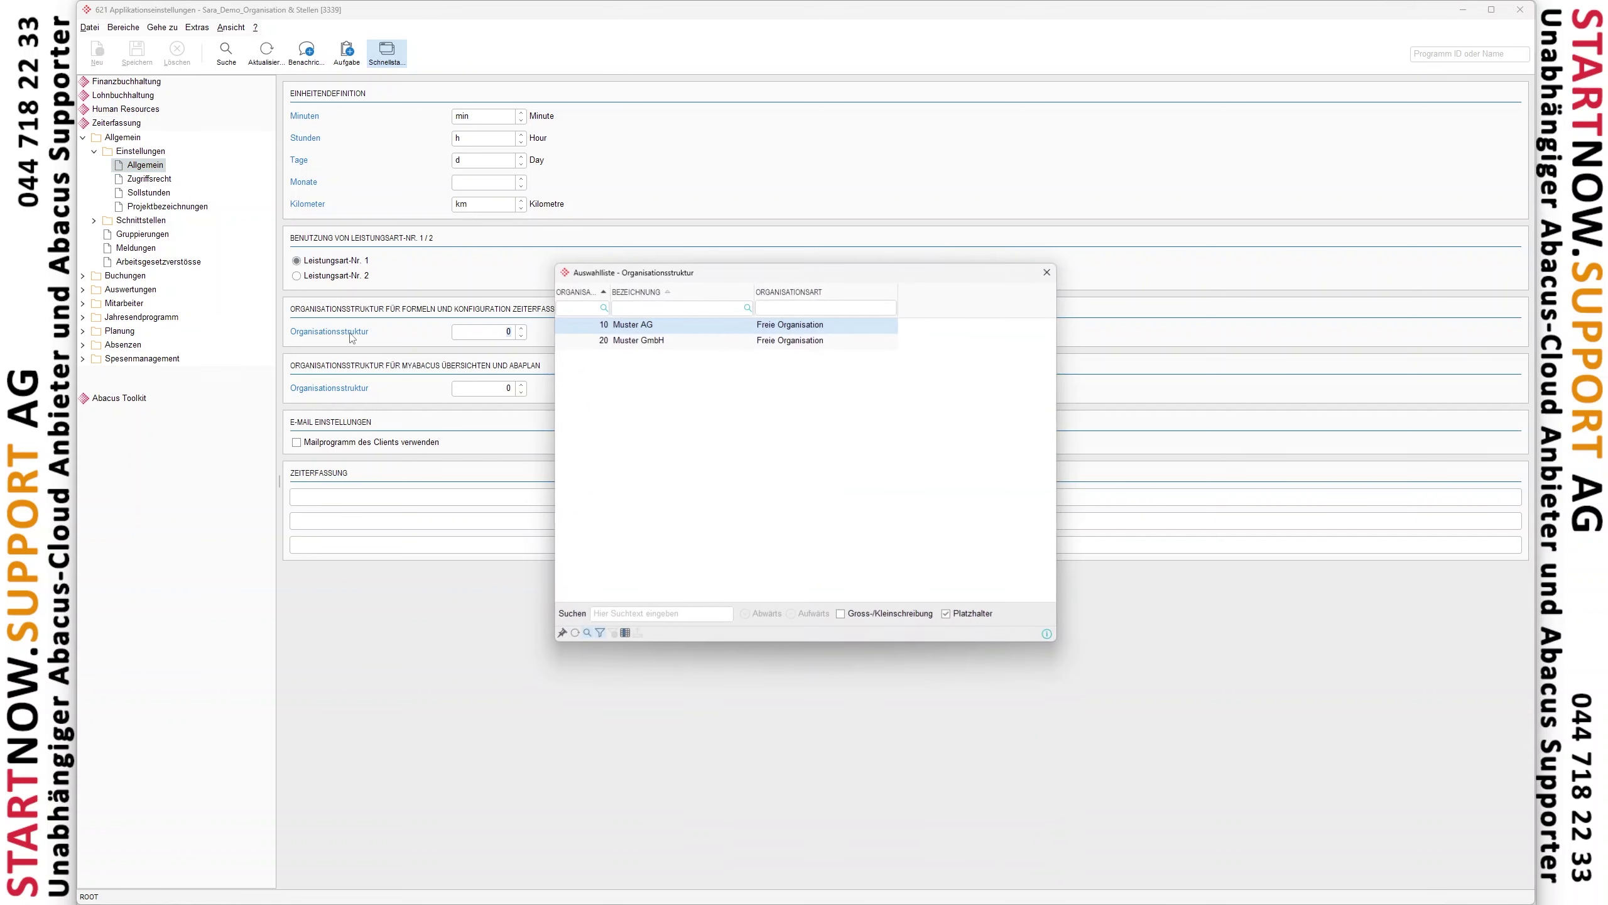
double_click(636, 341)
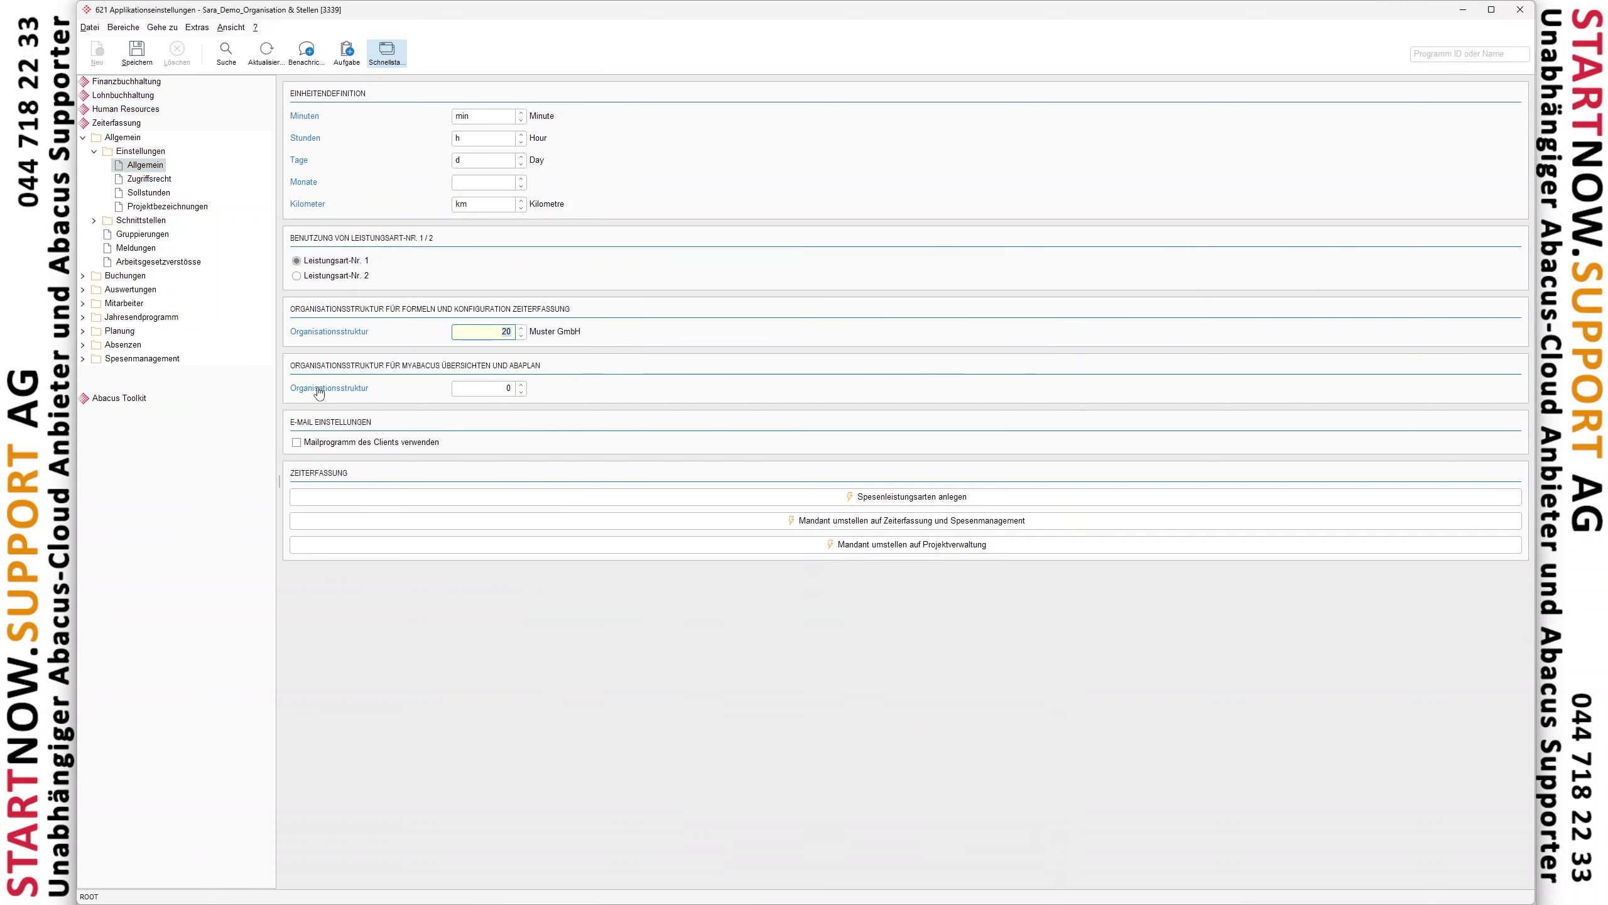
Set the organisation structure for MyAbacus overviews and AbaPlan to 20 Muster GmbH, save the settings and close the application settings
click(329, 388)
double_click(614, 341)
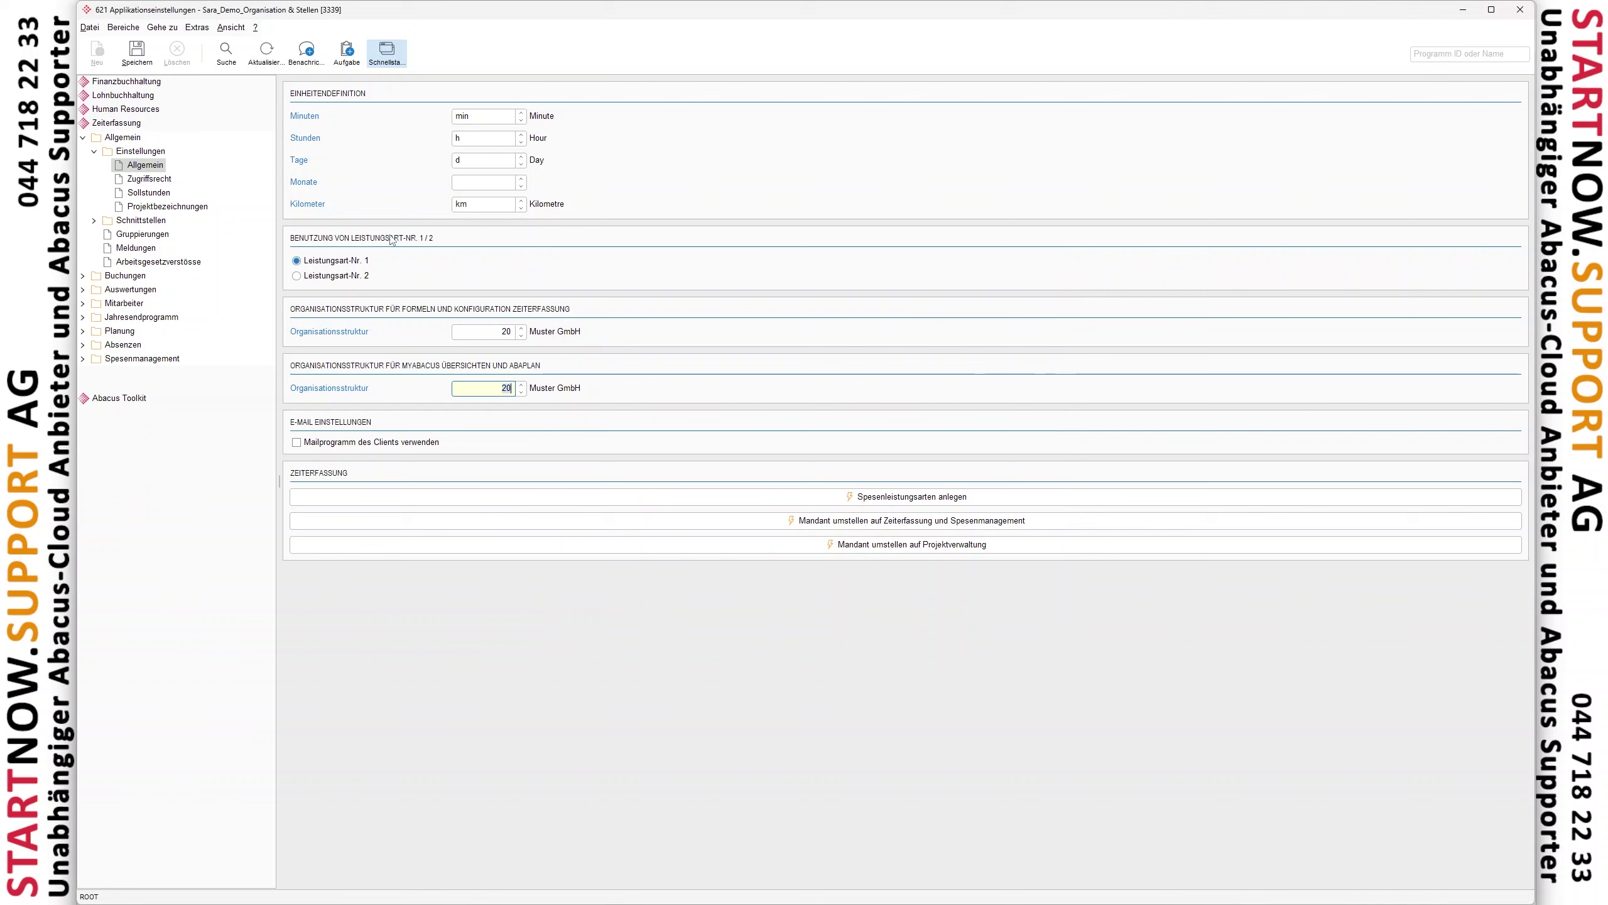
click(138, 60)
click(460, 333)
click(1520, 9)
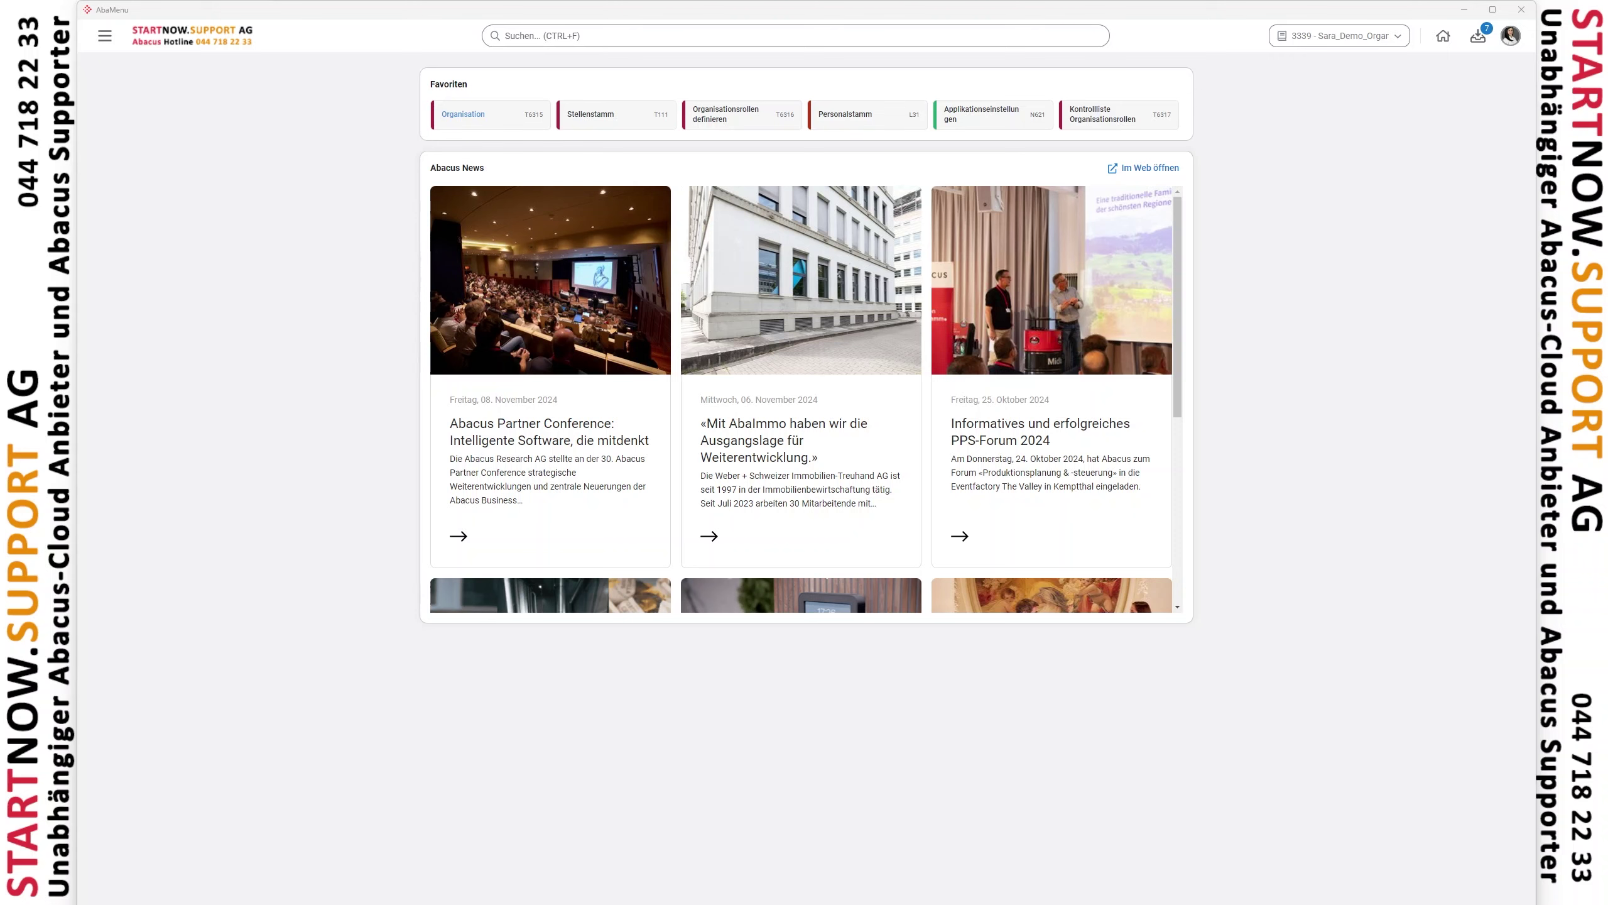
Switch to the Word document and examine the property hrms.organisation.next.7777 = true and its highlighted number, and minimise the document
key(alt+Tab)
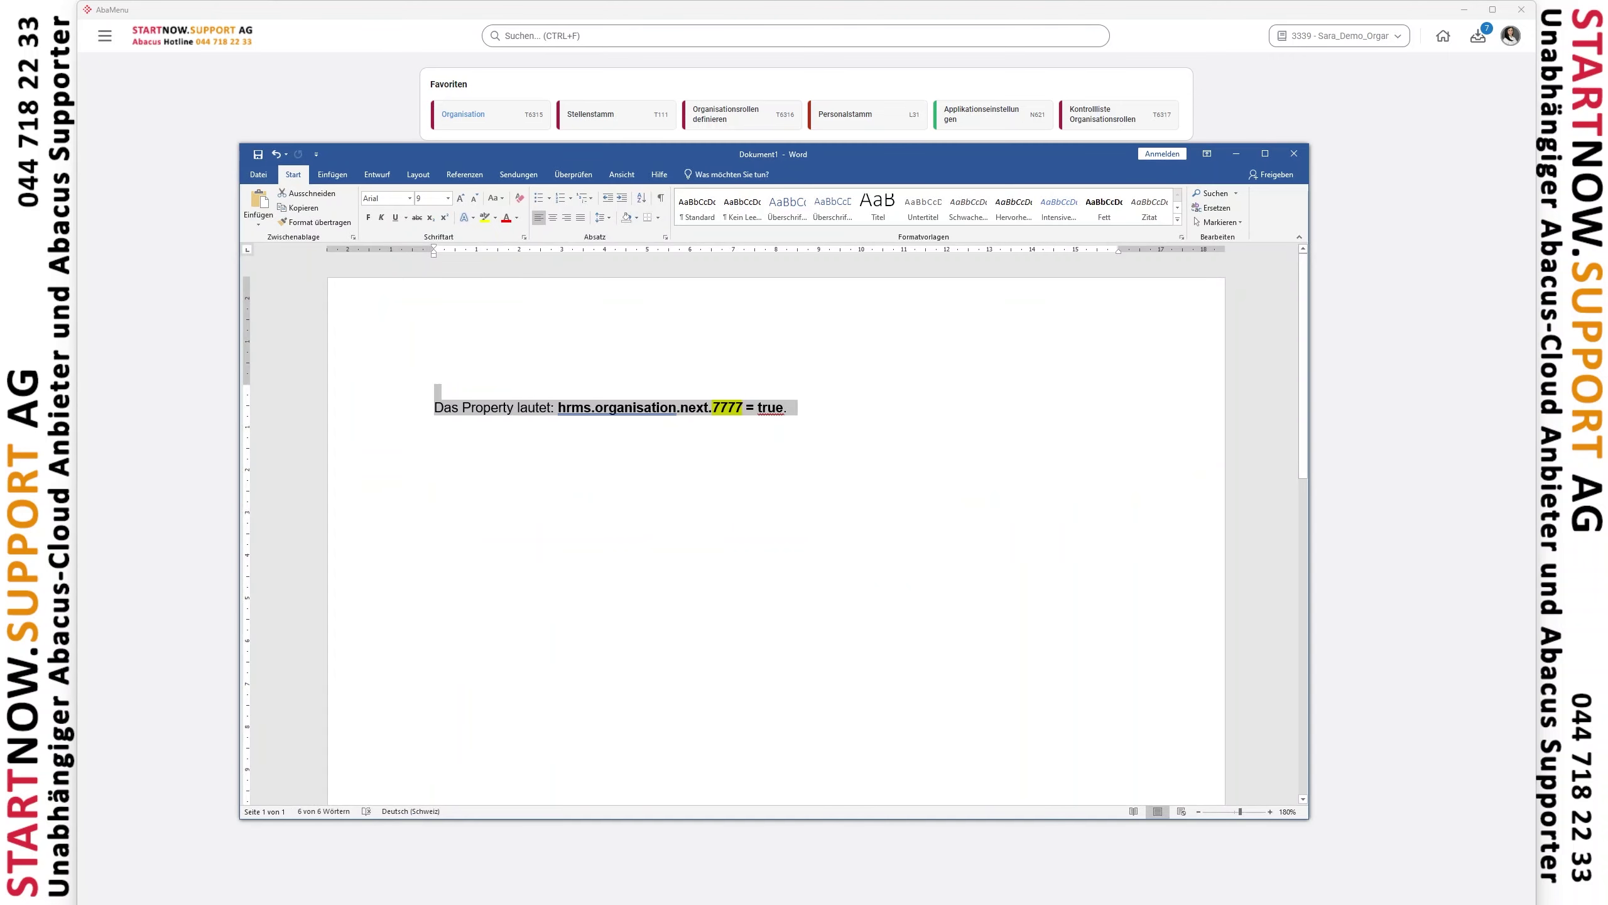
click(602, 449)
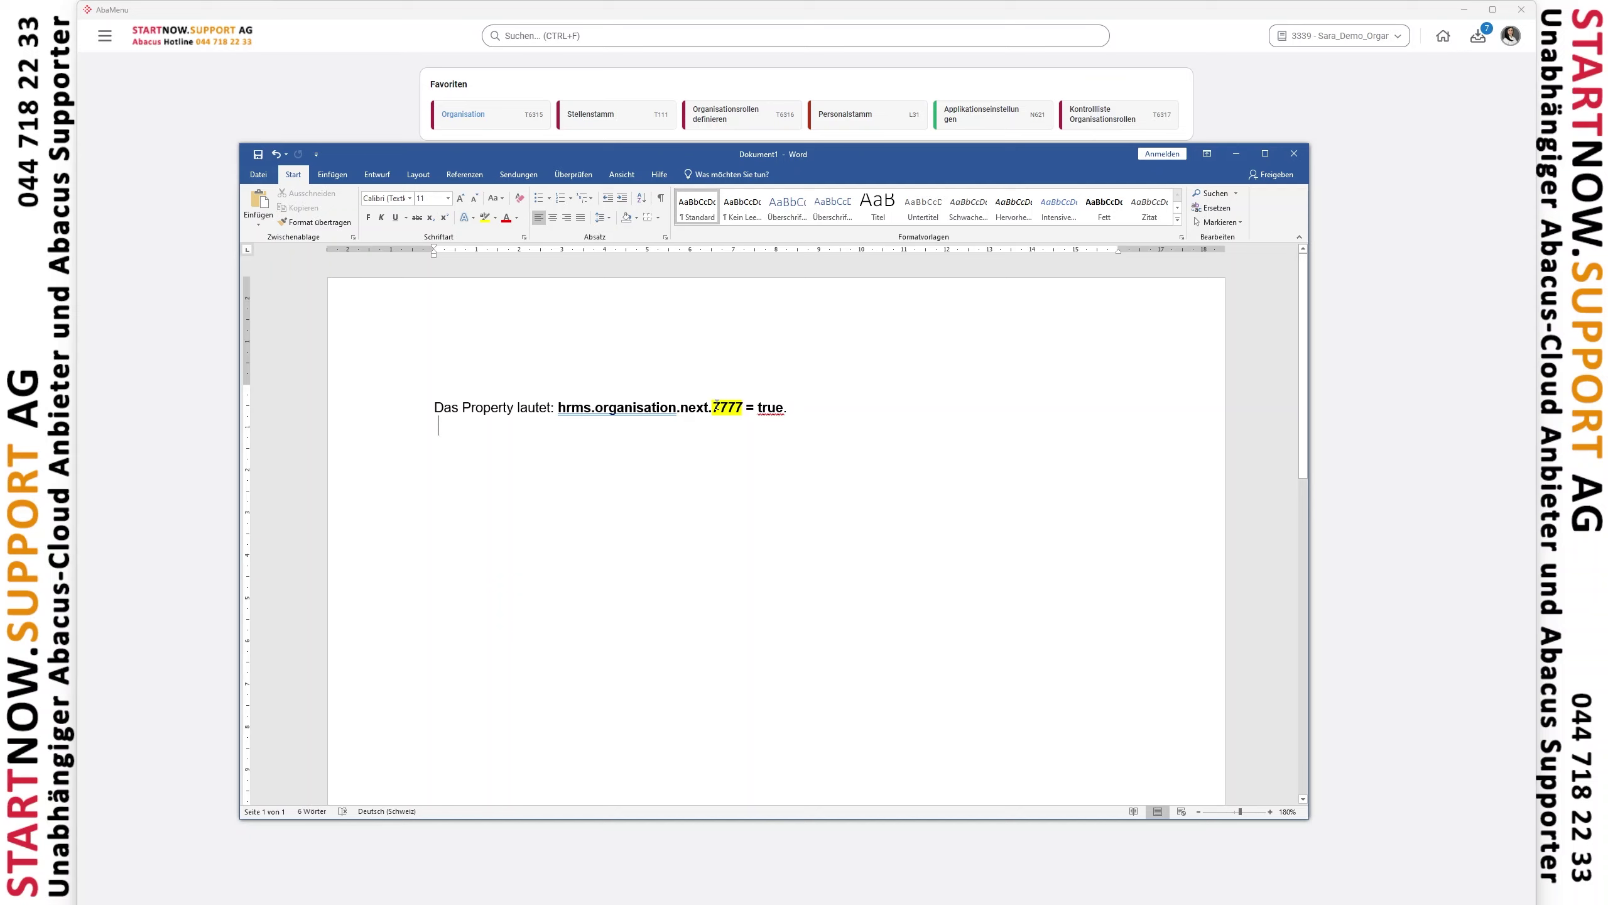
drag(716, 406, 745, 408)
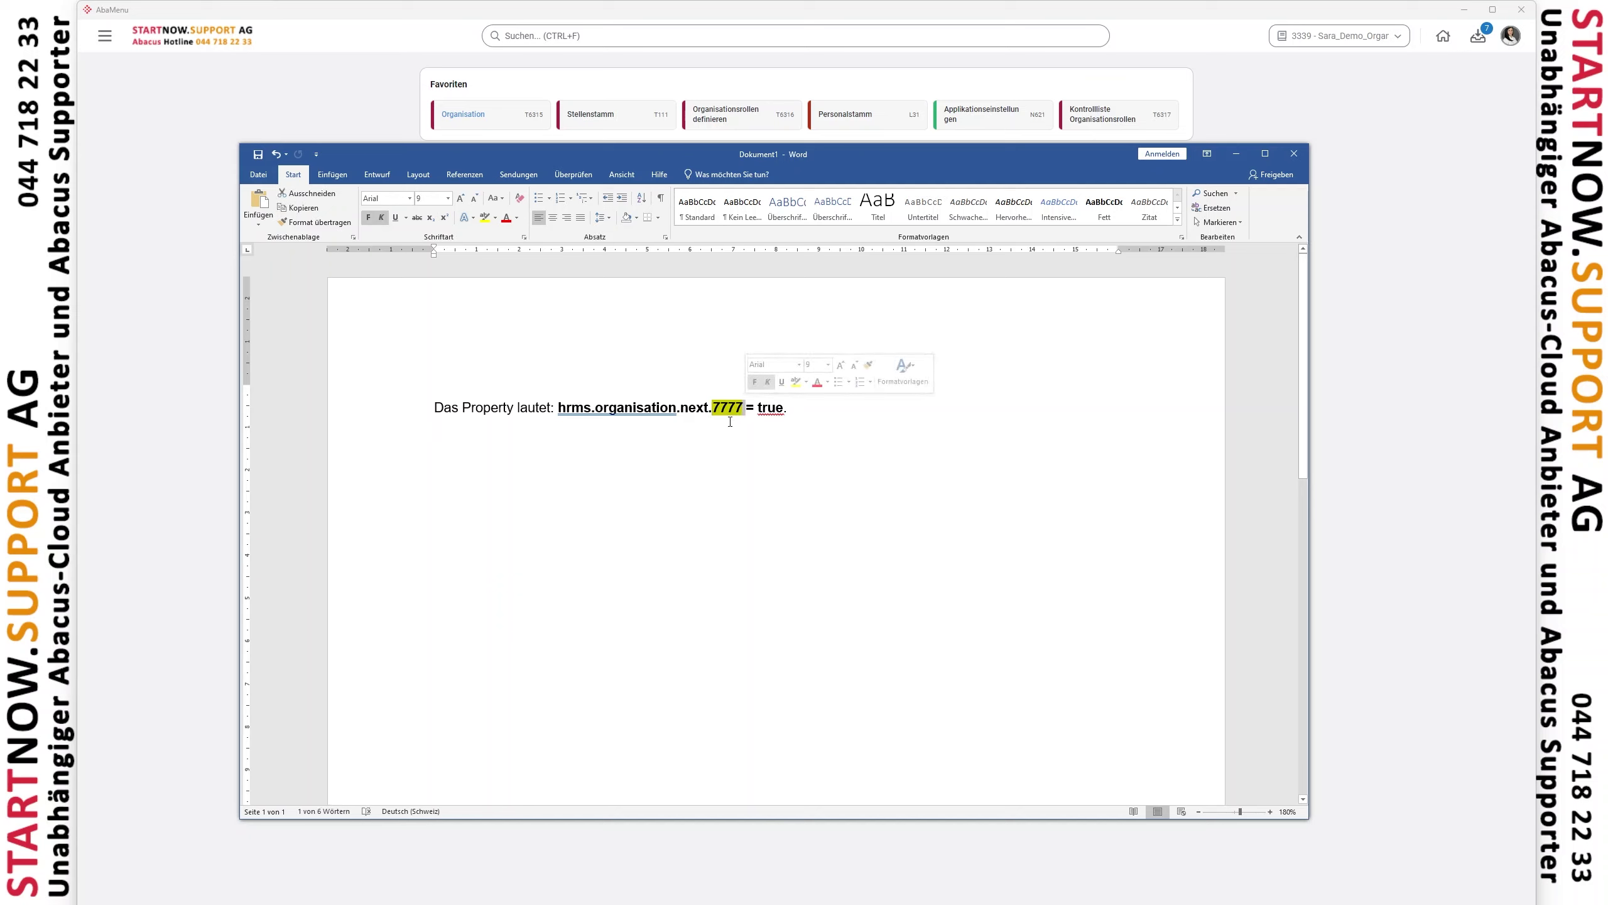
click(730, 423)
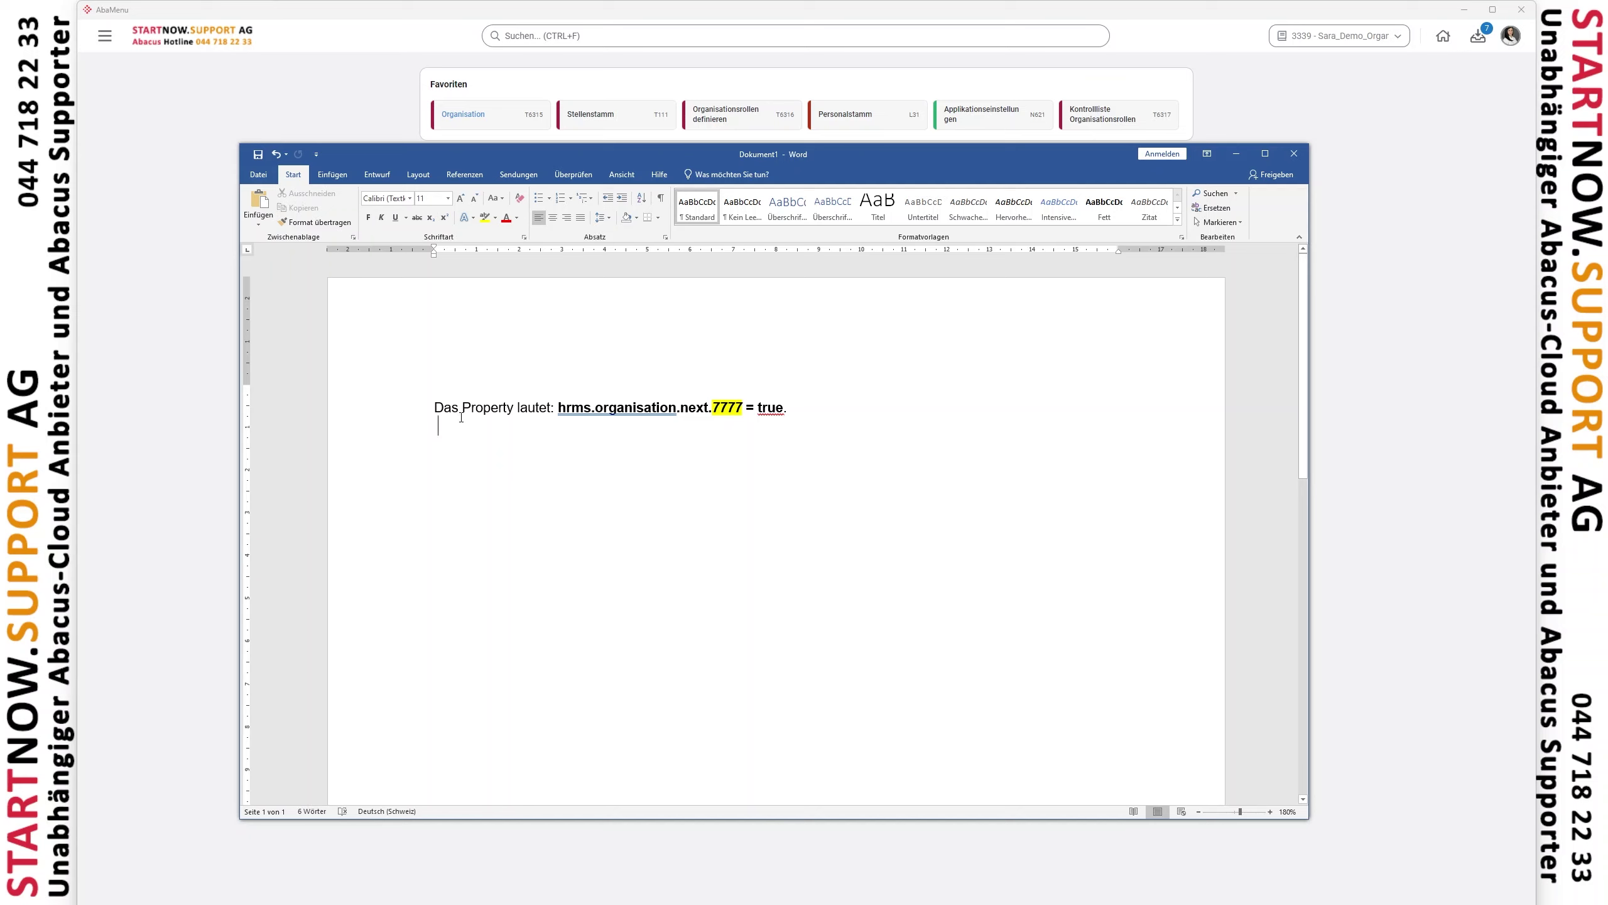
key(ctrl+a)
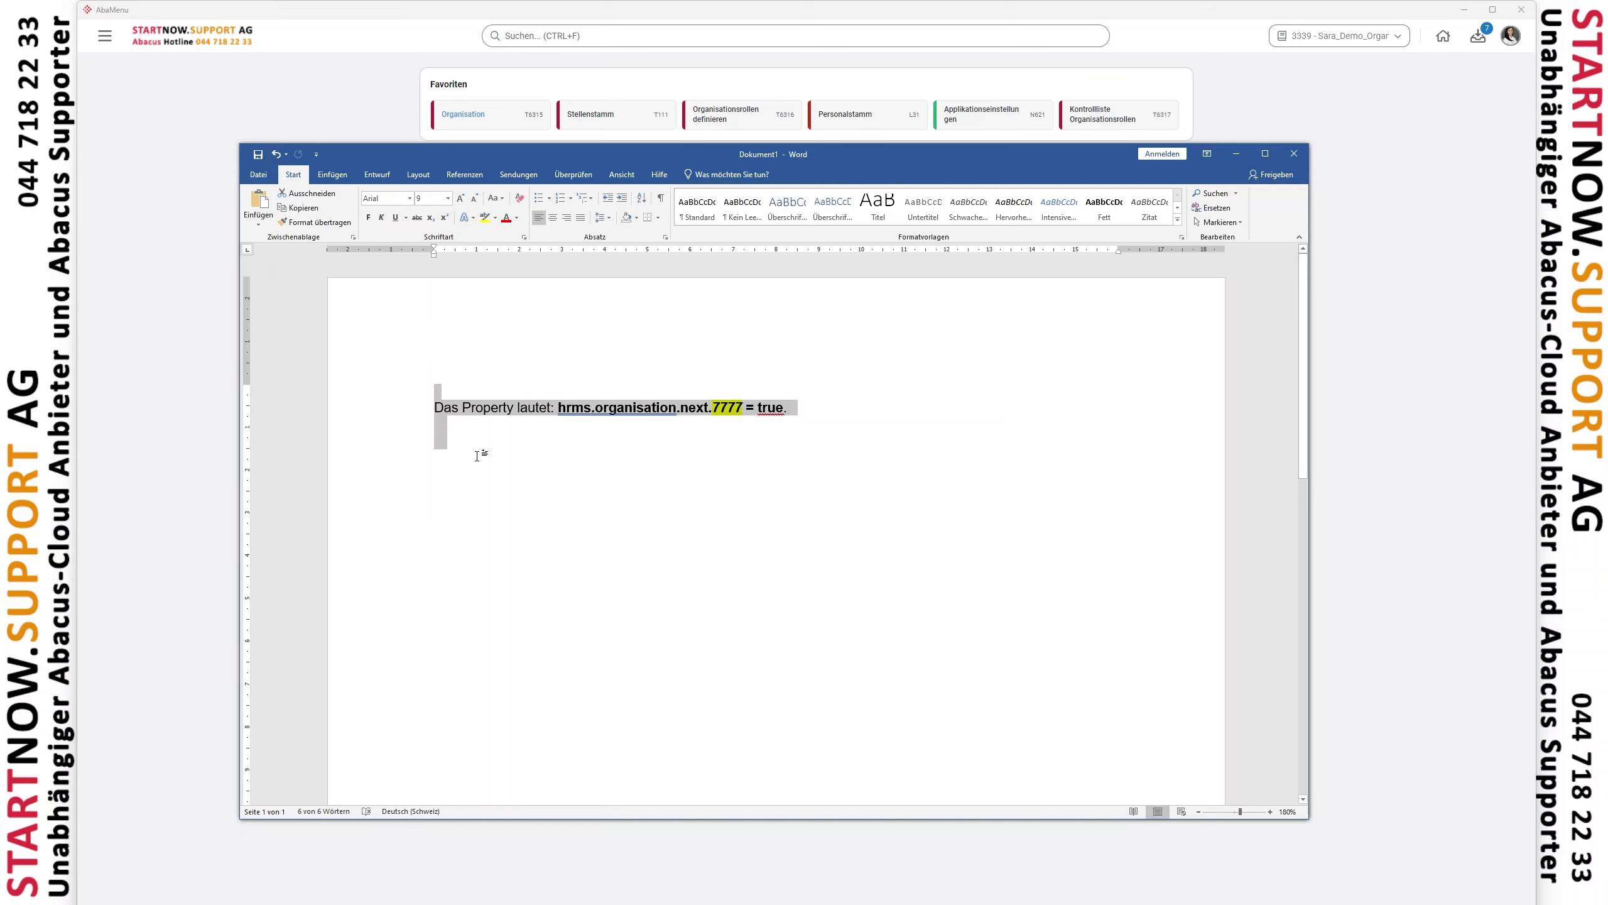
click(477, 451)
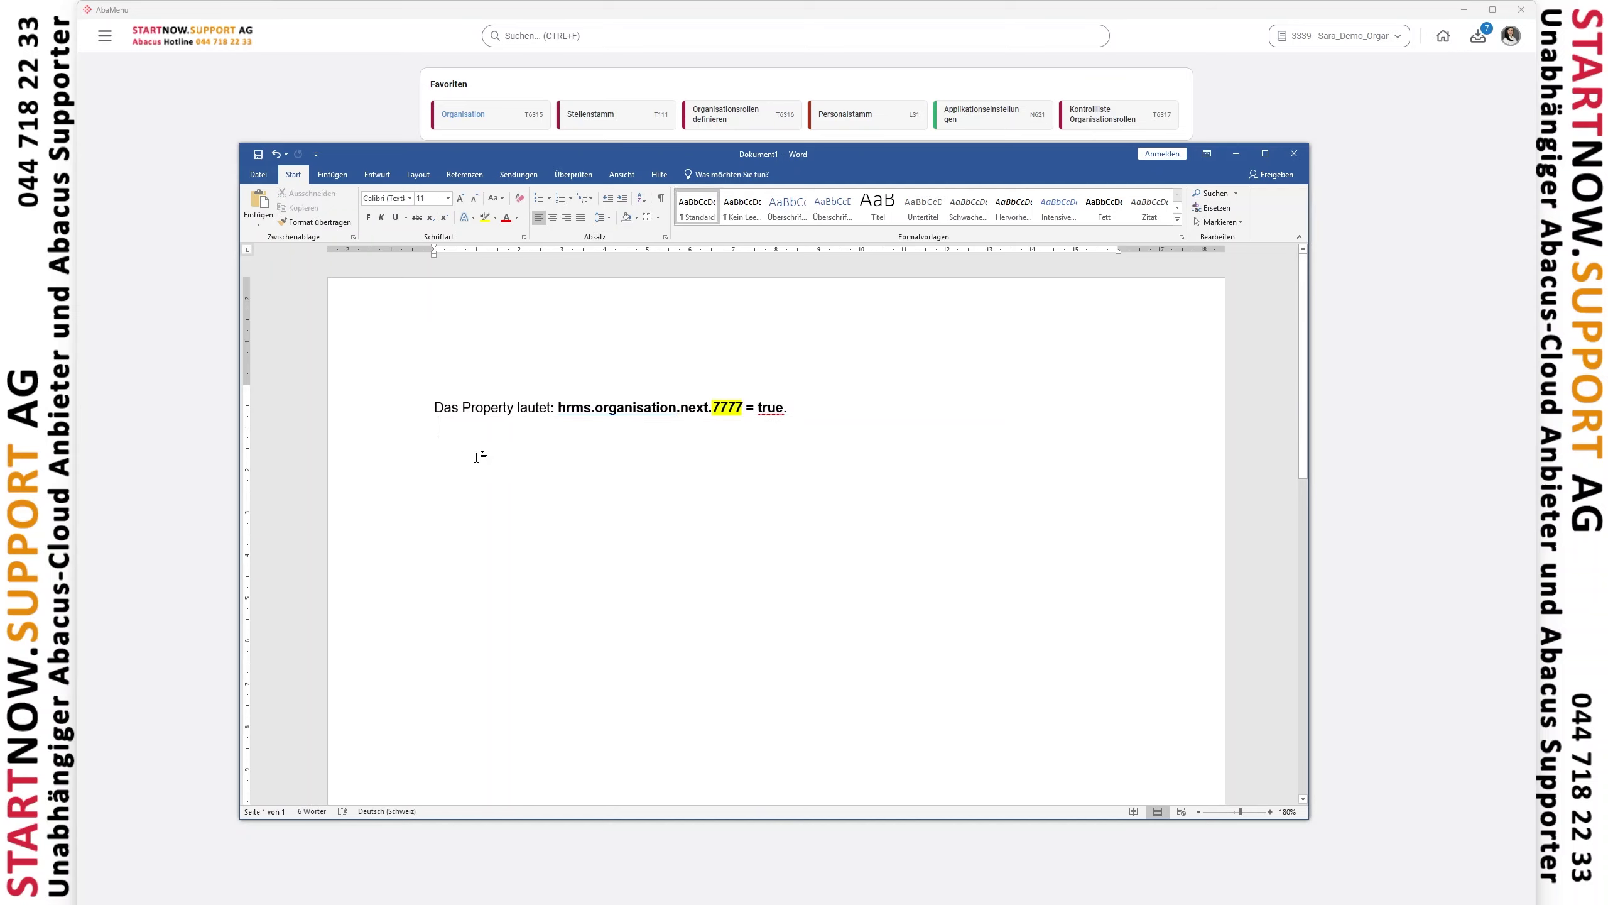
drag(559, 409, 716, 412)
click(525, 449)
click(1237, 156)
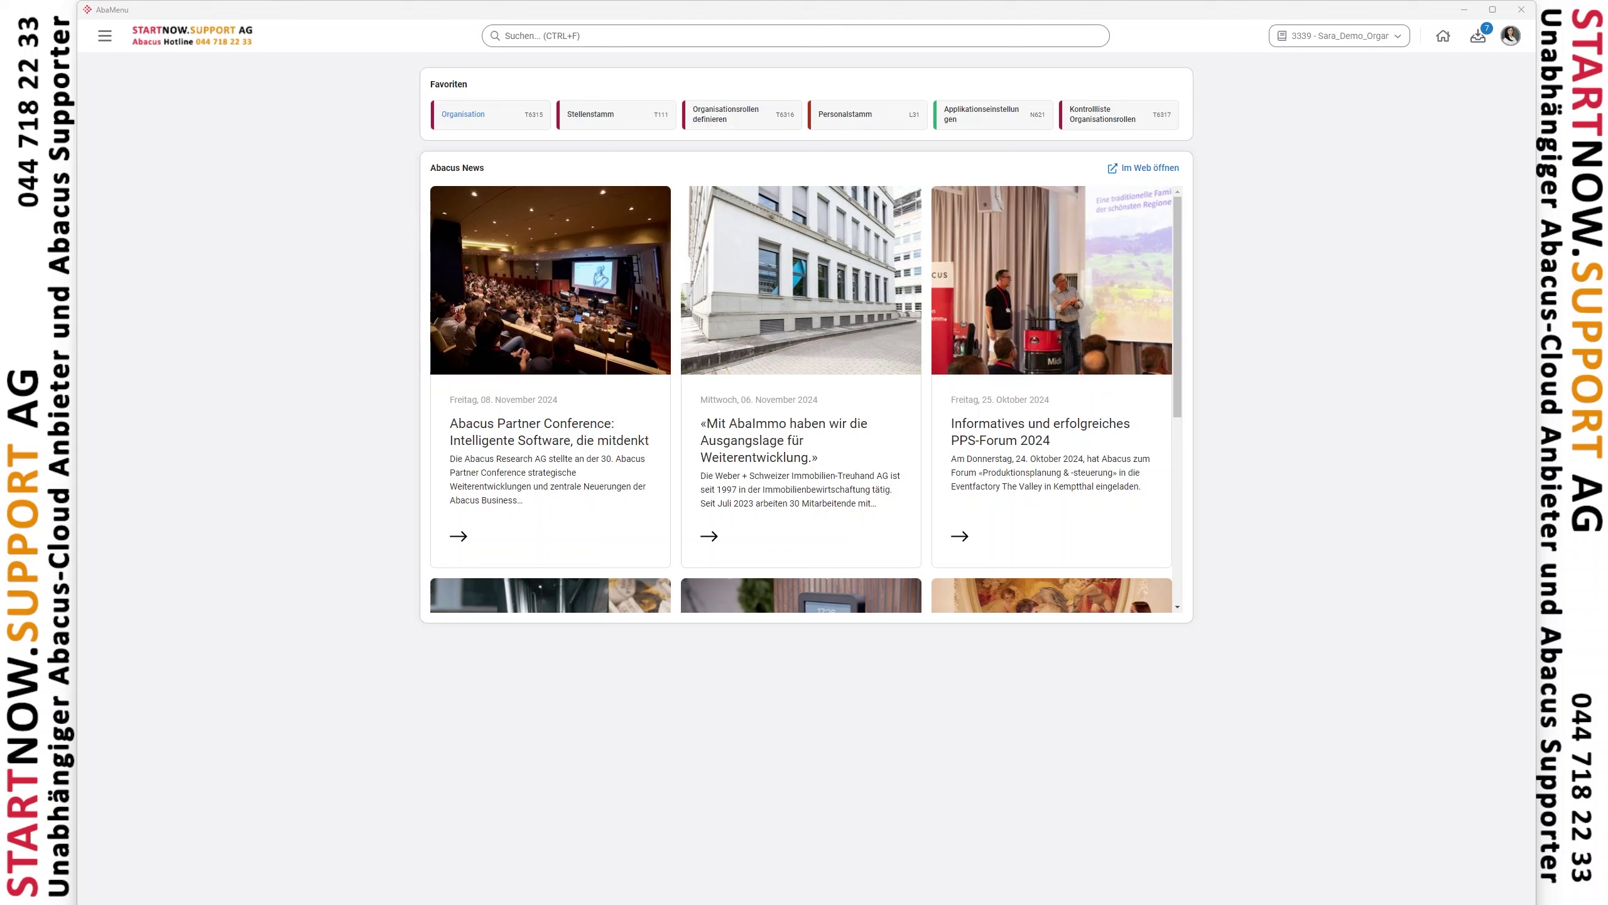
Open the Organisation program and examine the assignment and roles of the Geschäftsführer/in position in the ABACUS-DEMO client's classic view
click(469, 120)
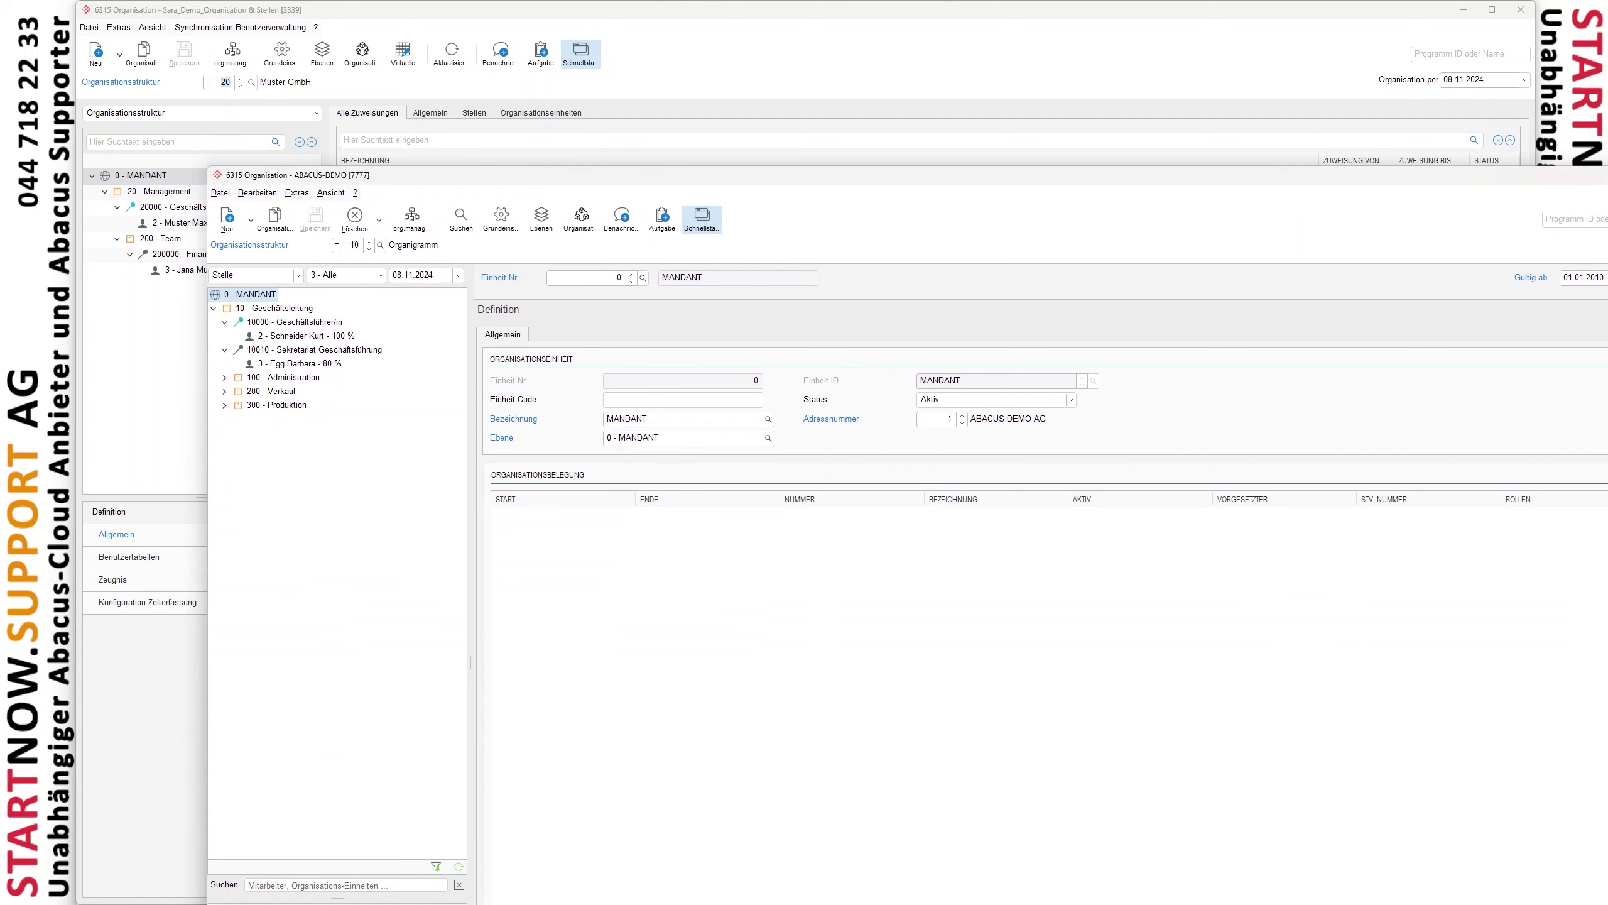
key(Down)
key(Down)
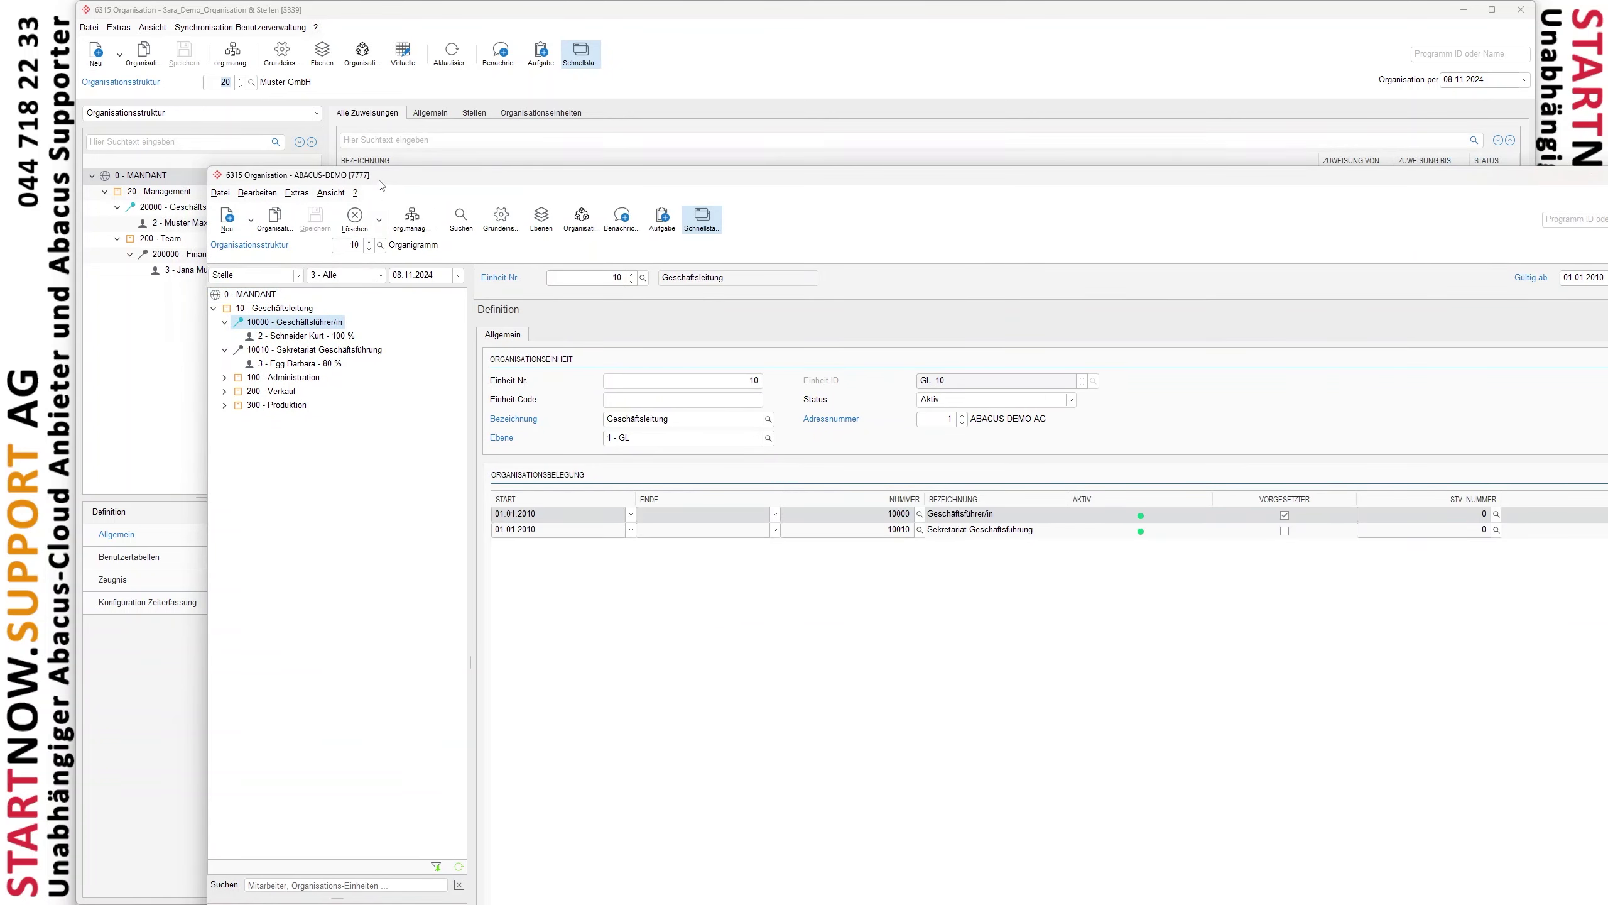
drag(382, 185, 271, 67)
click(1411, 394)
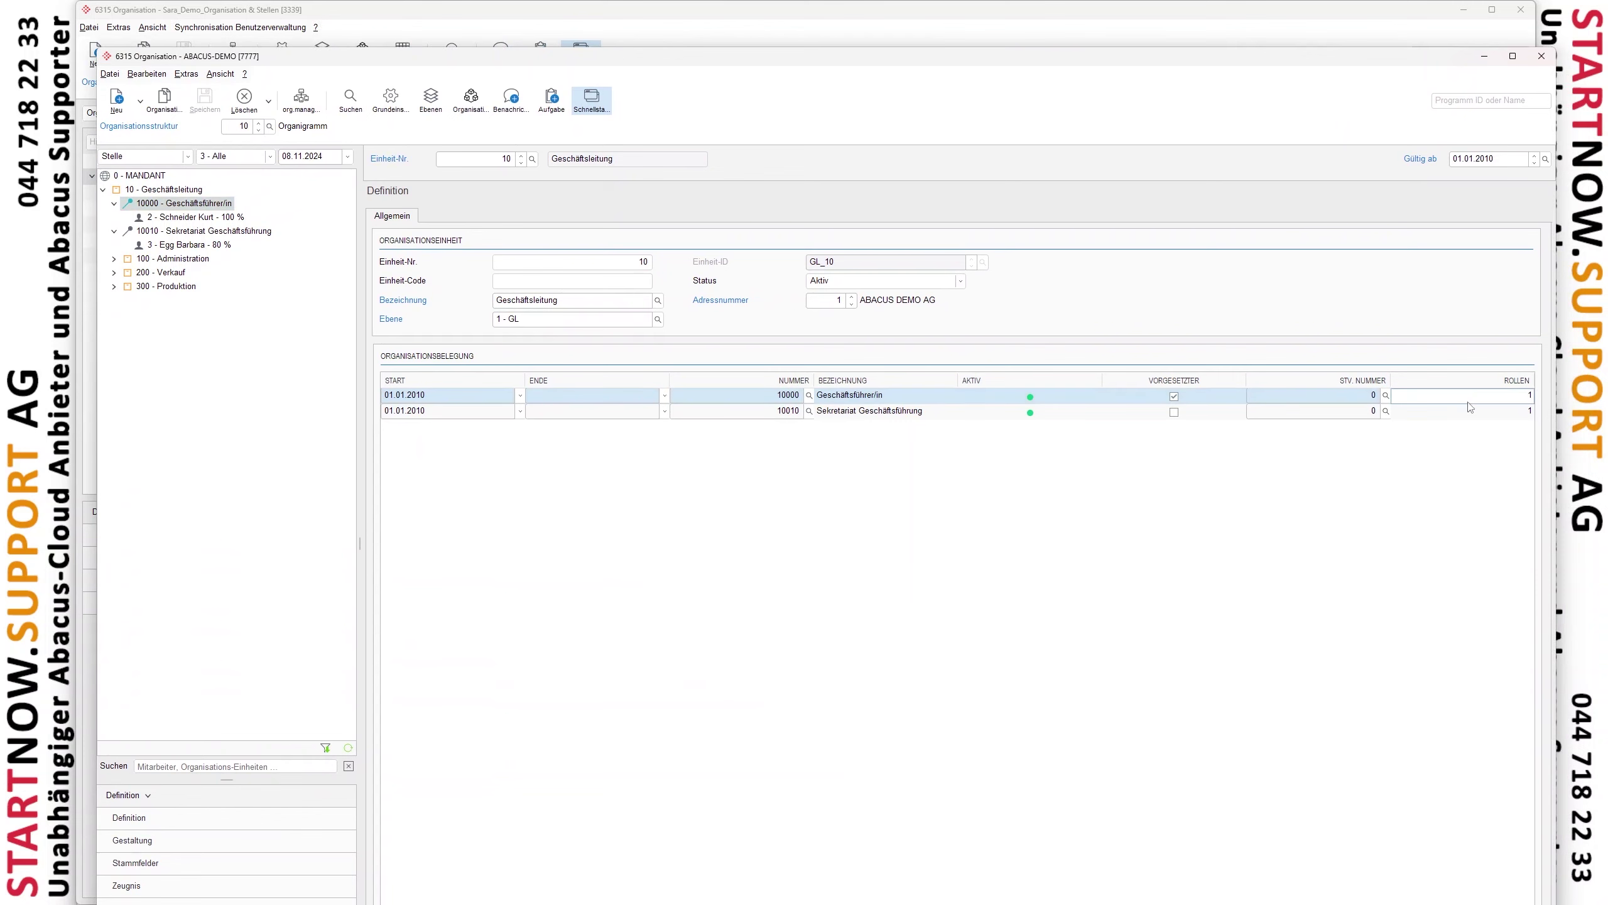
drag(1467, 63, 1451, 39)
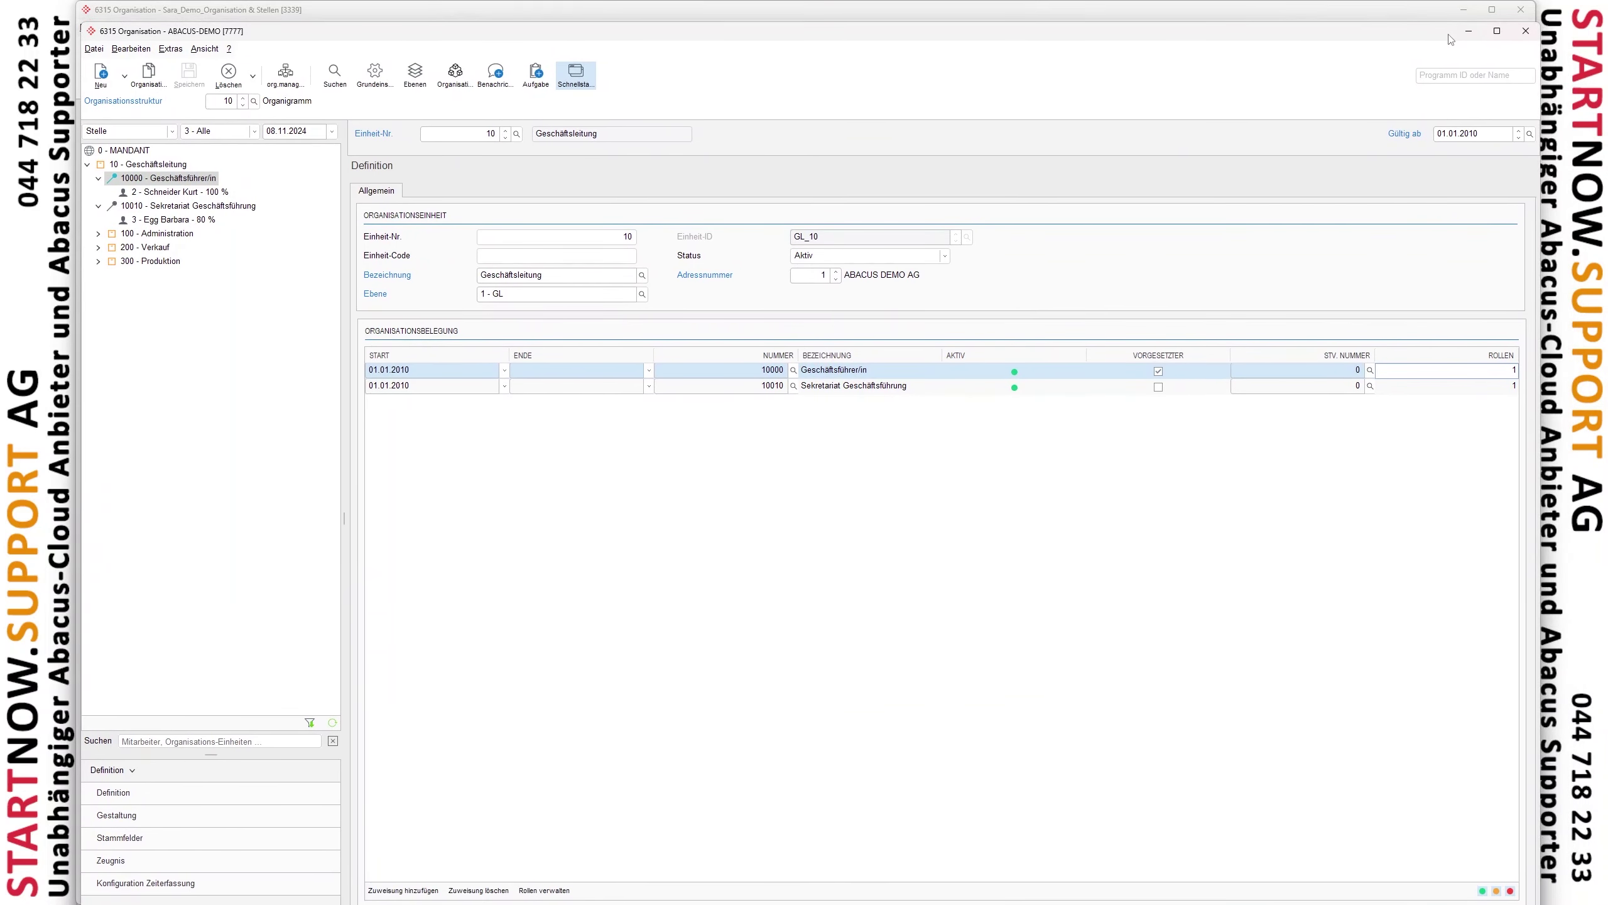
click(561, 892)
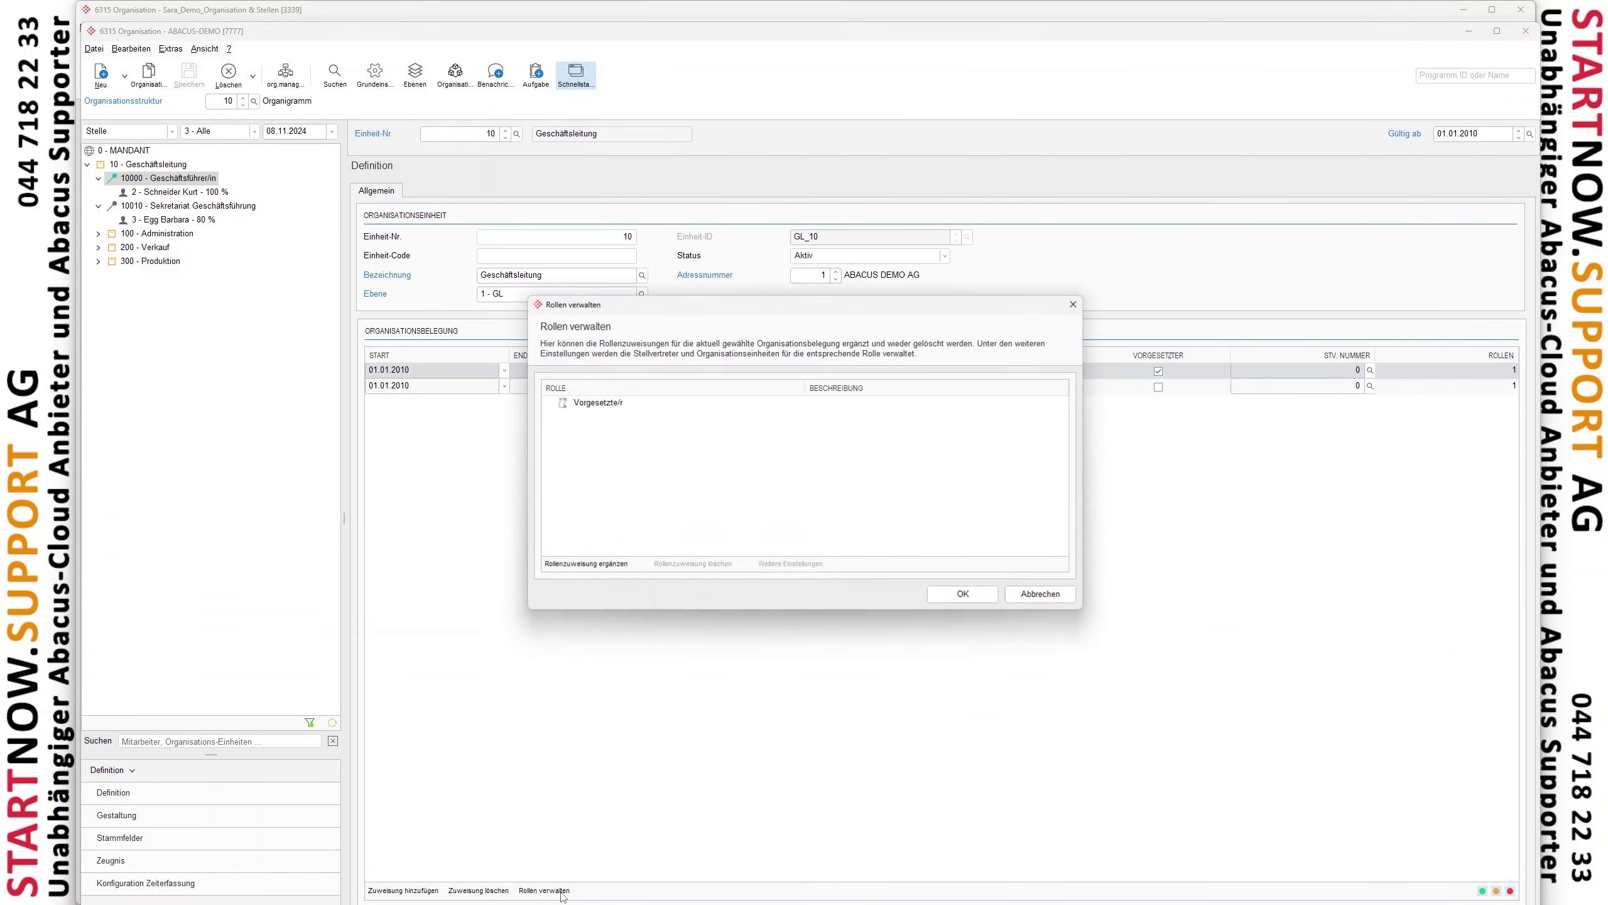
click(1042, 597)
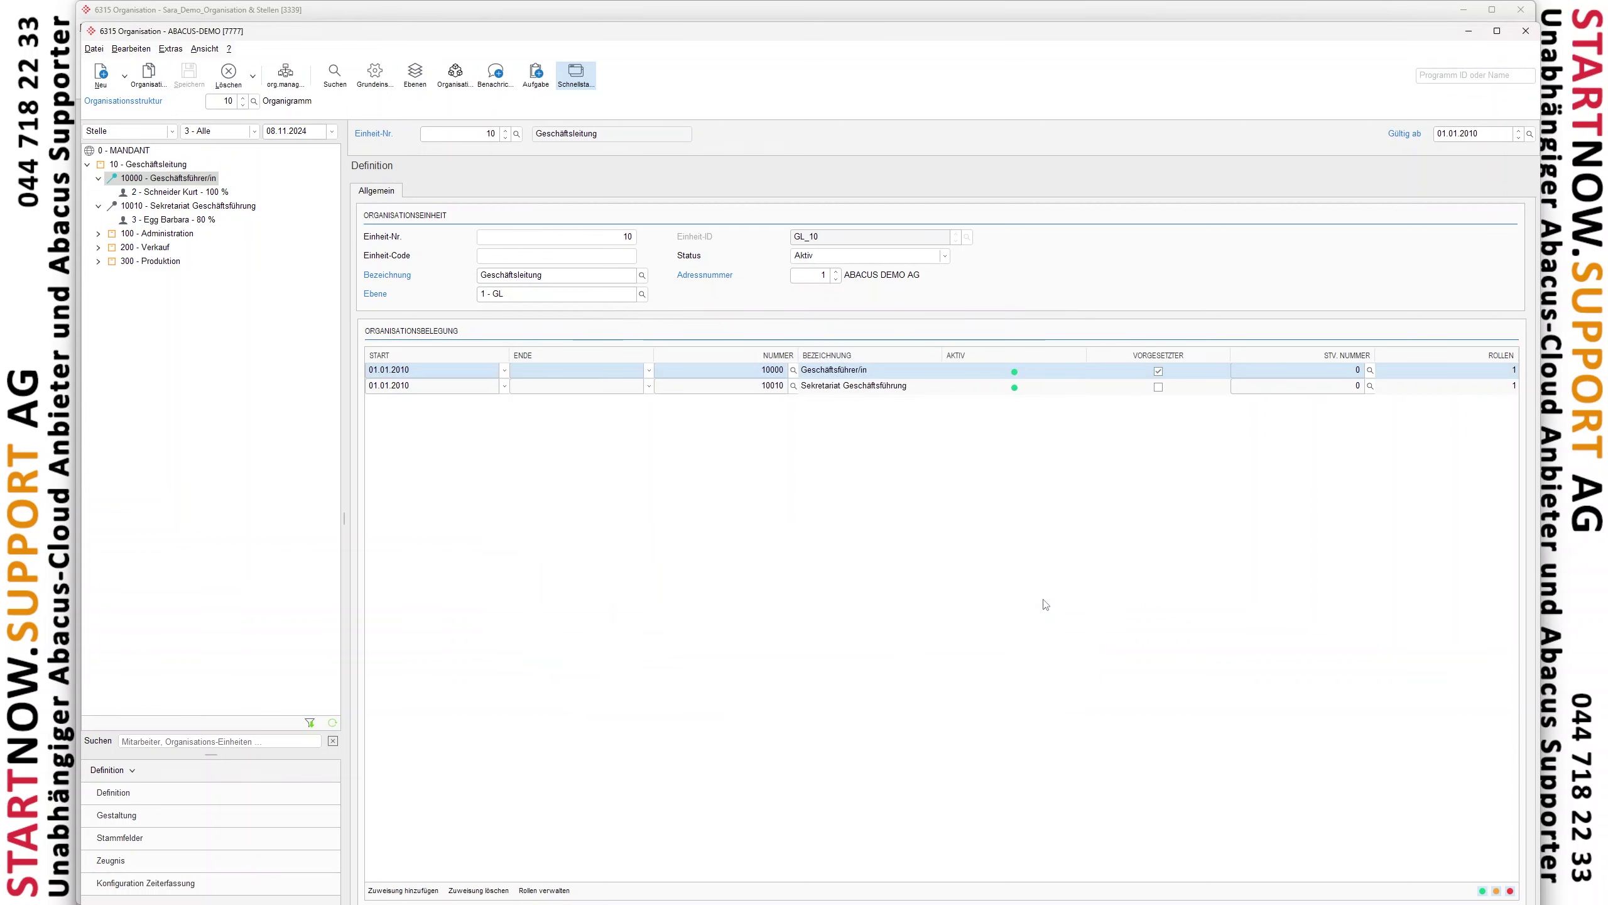
Compare the new Organisation view of Muster GmbH with the ABACUS-DEMO client's classic view, and minimise both windows
click(1474, 33)
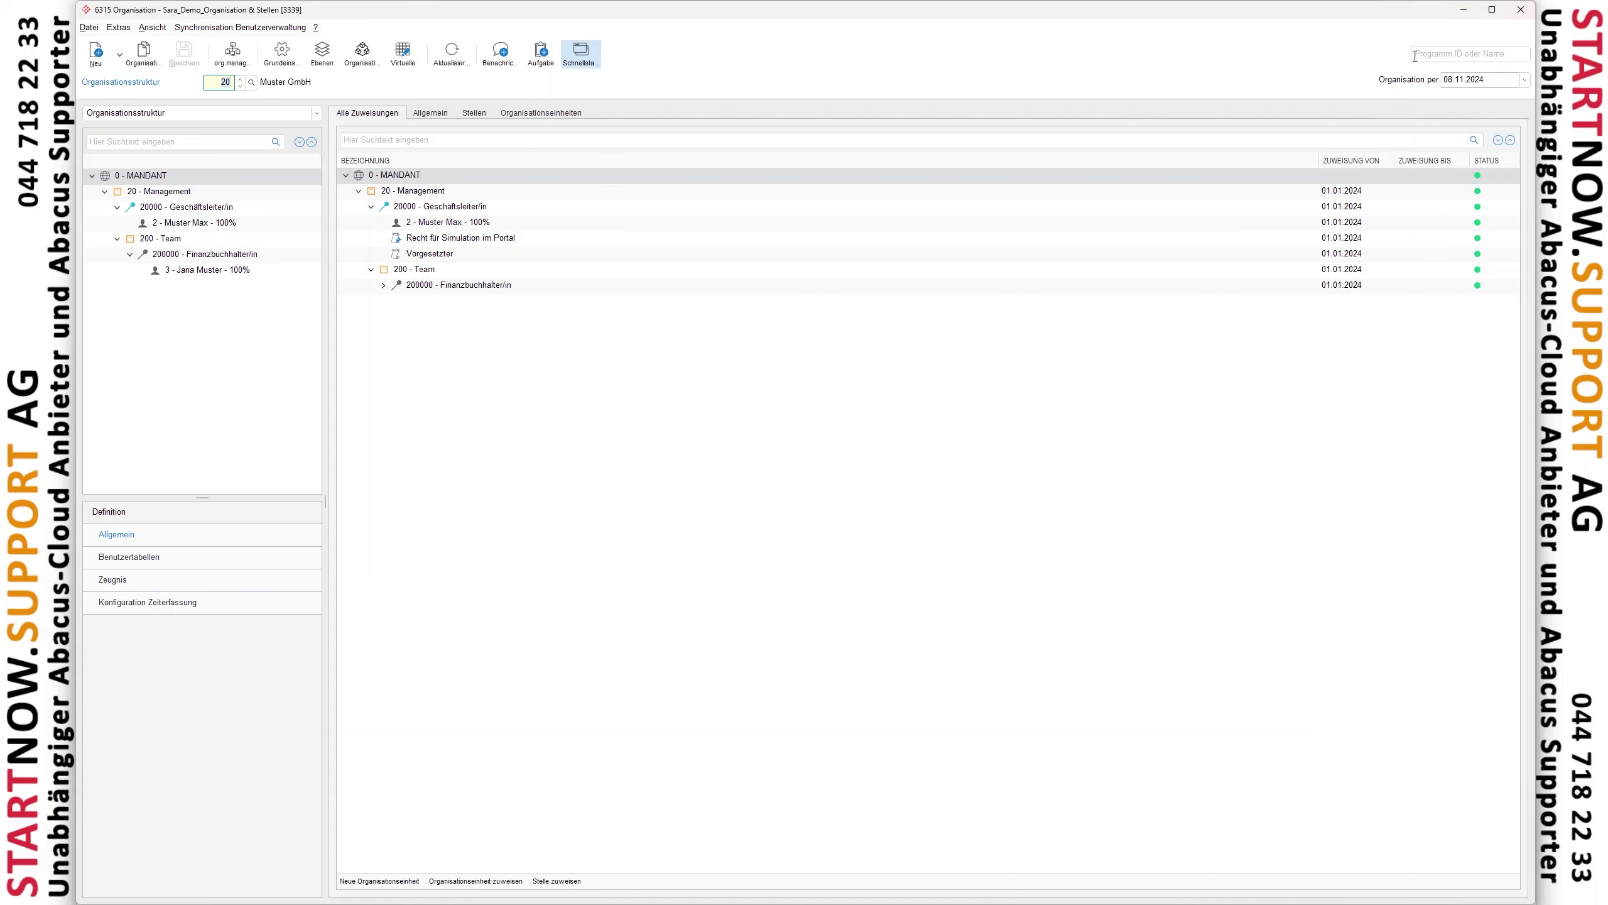
click(981, 237)
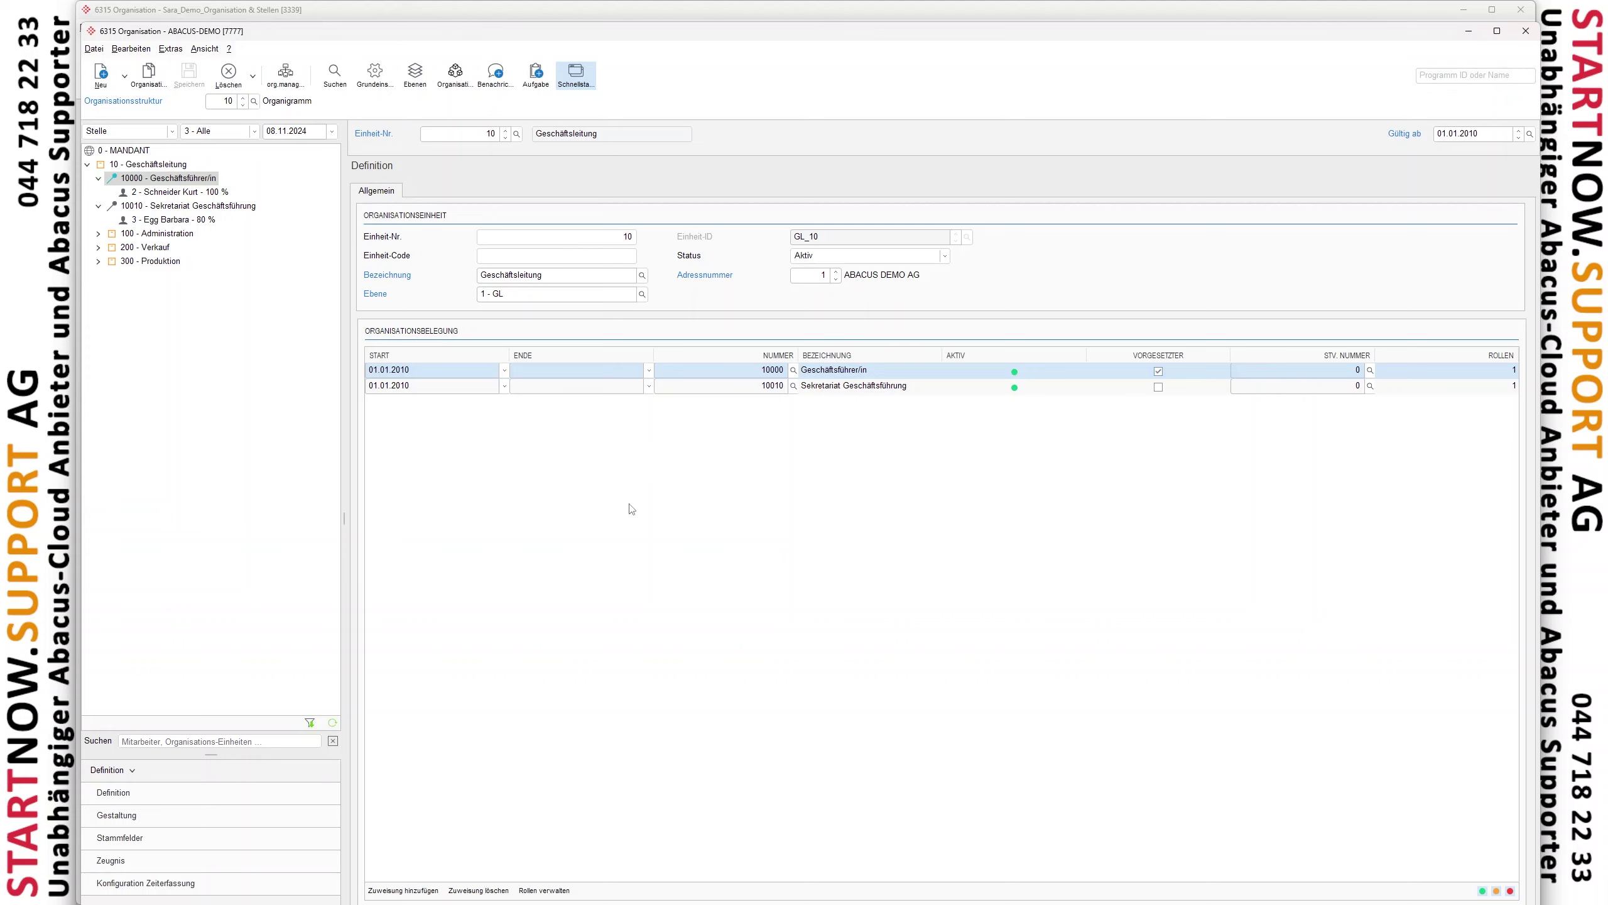
click(1469, 30)
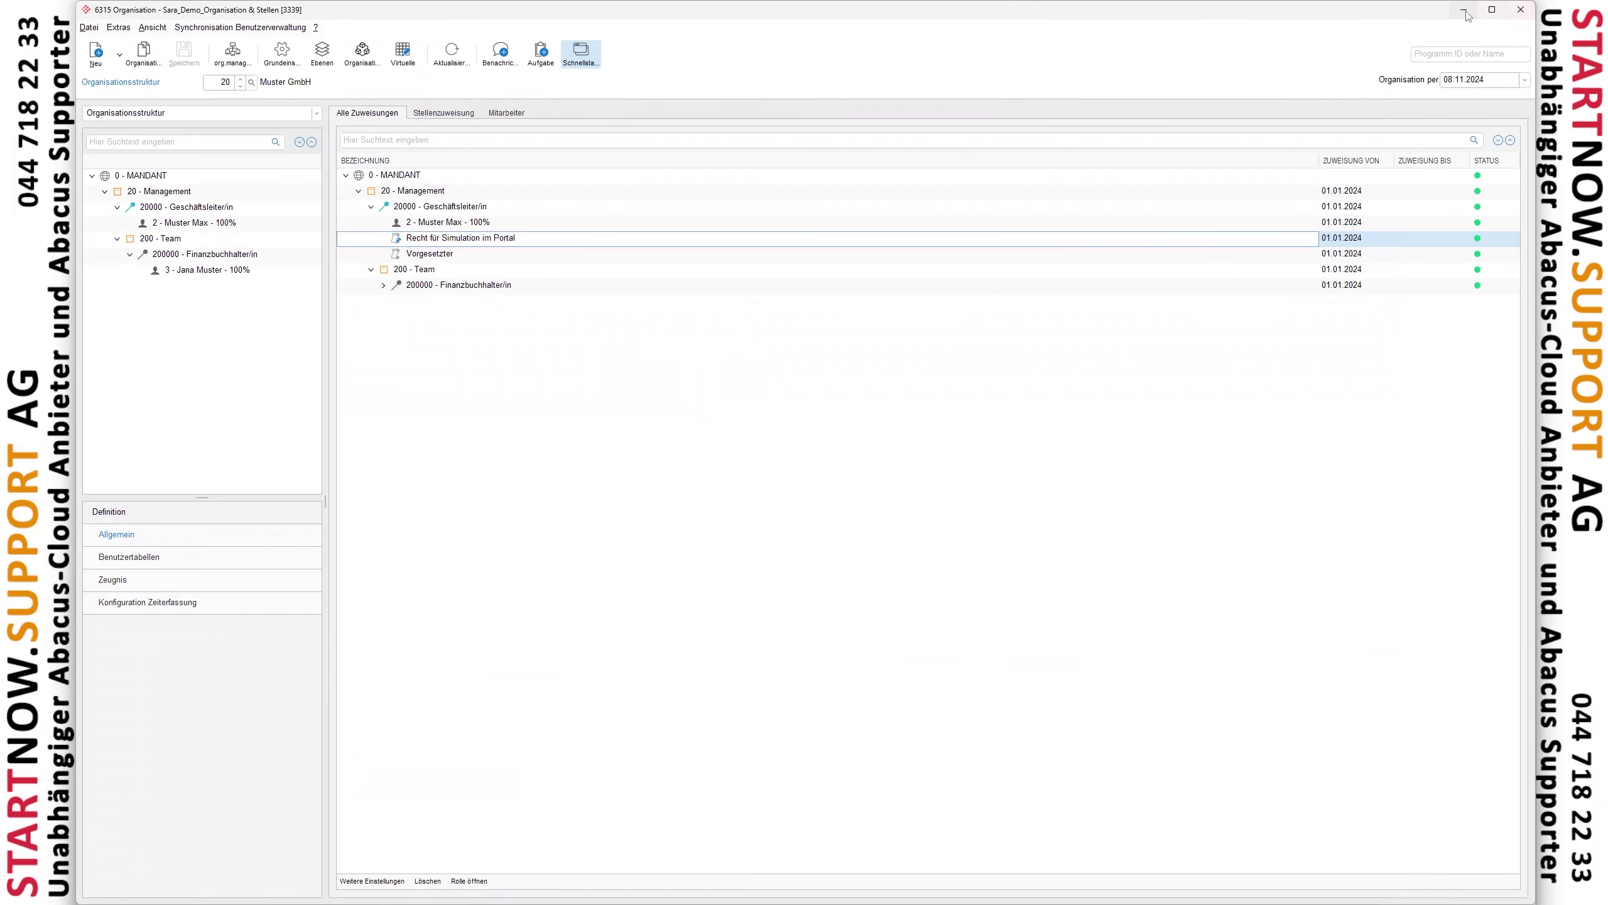
click(1464, 10)
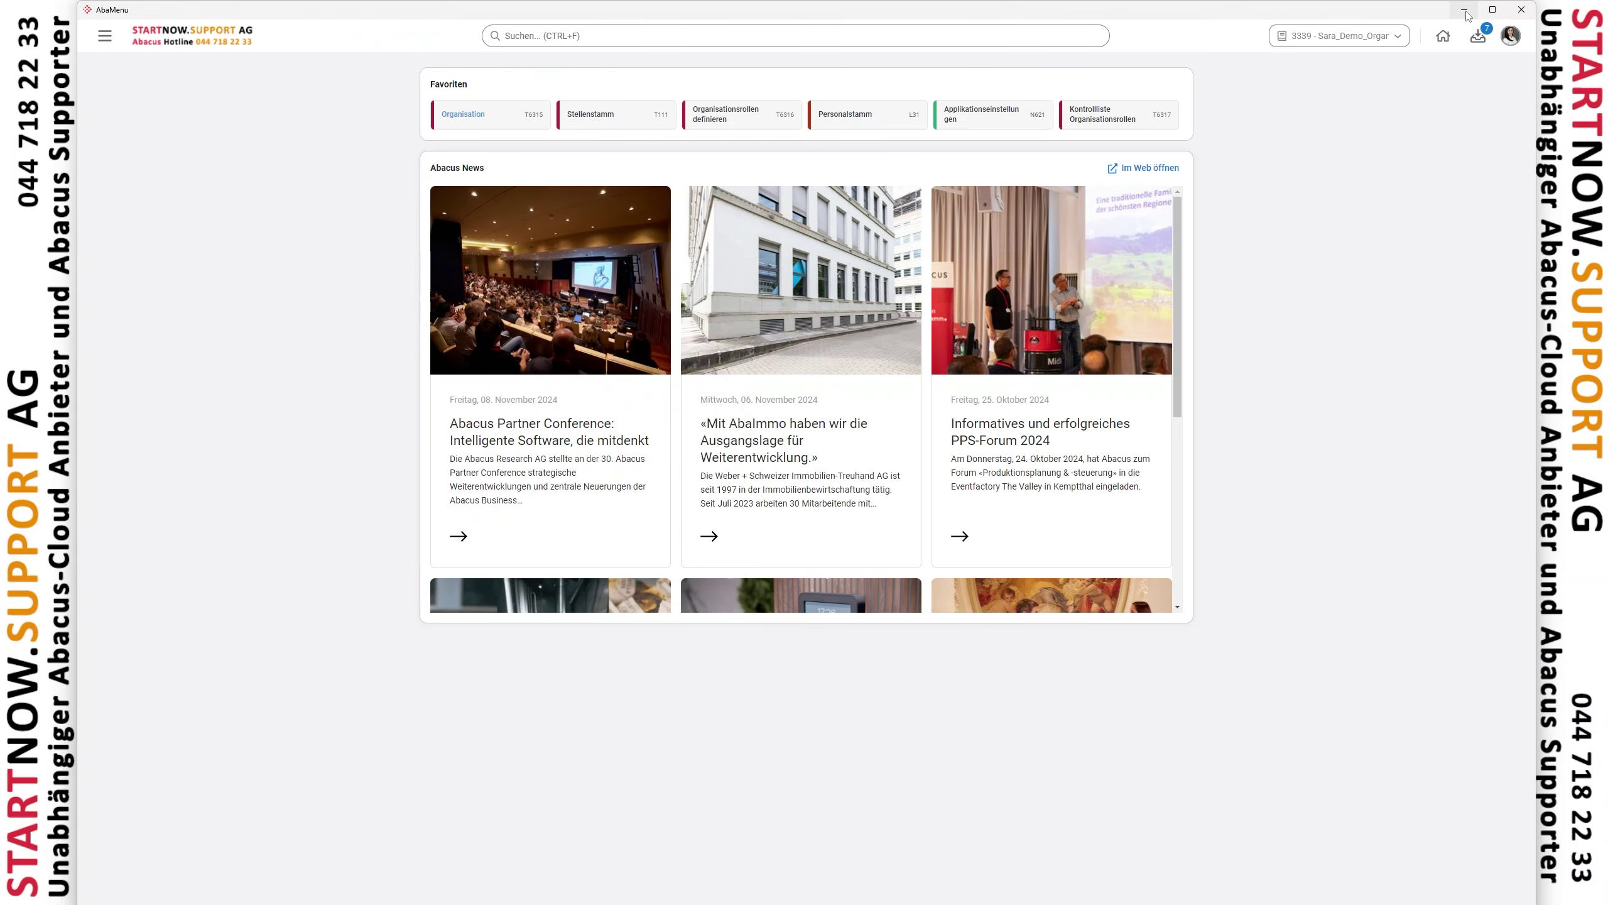
Preview the standard Stellen-Kontrollliste of organisation roles for structure 20 Muster GmbH, review its role entries and close the report program
click(1125, 128)
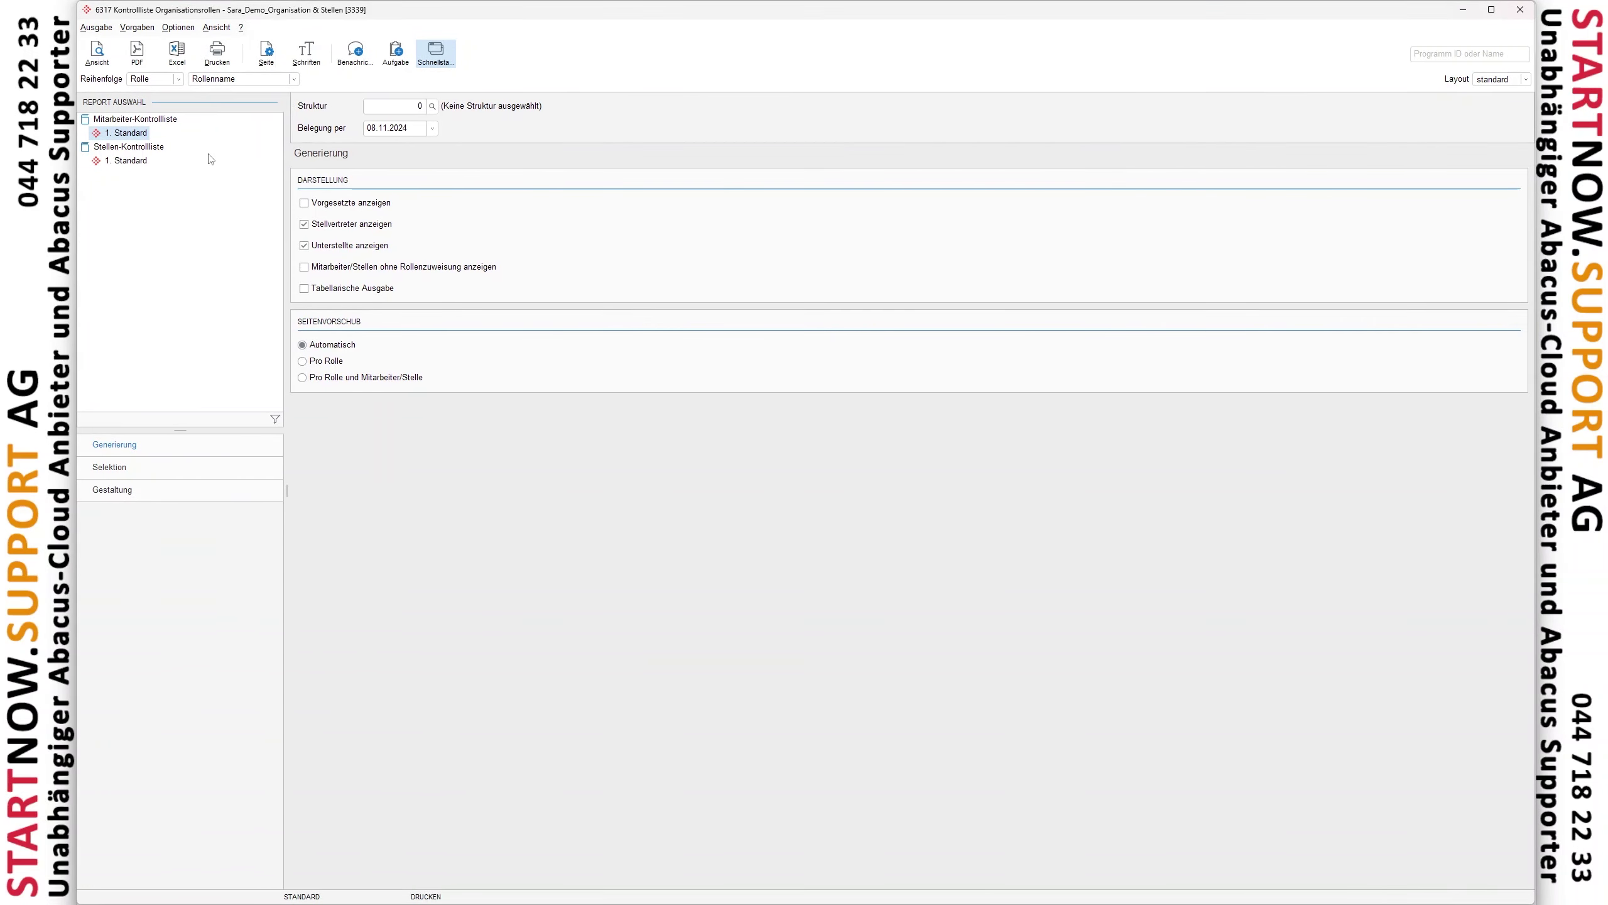
click(123, 160)
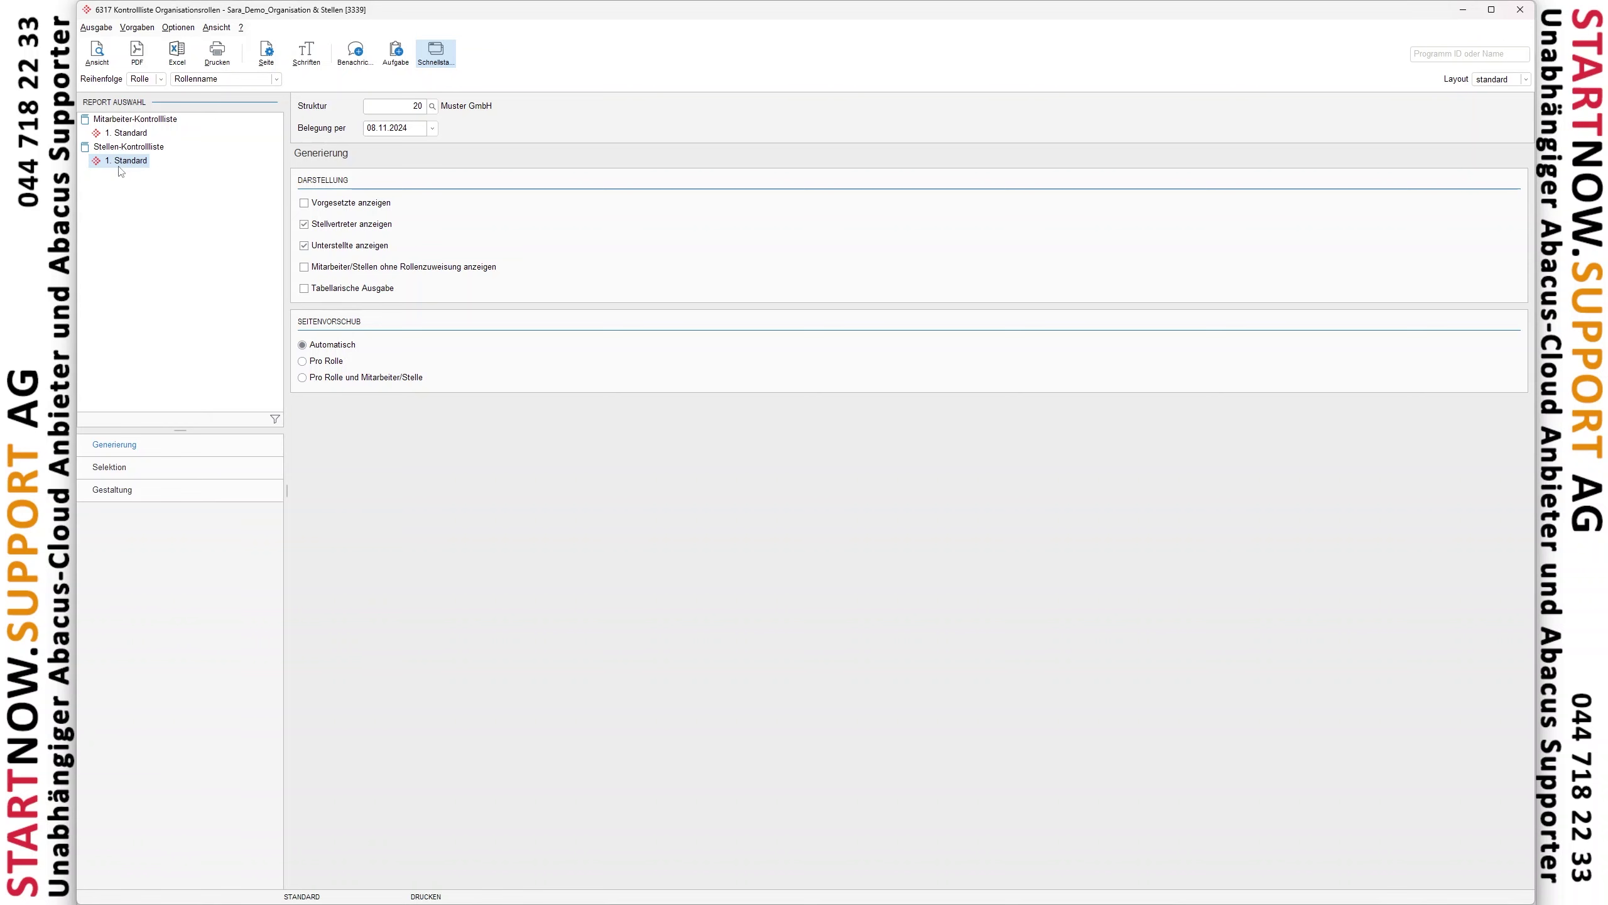
click(103, 56)
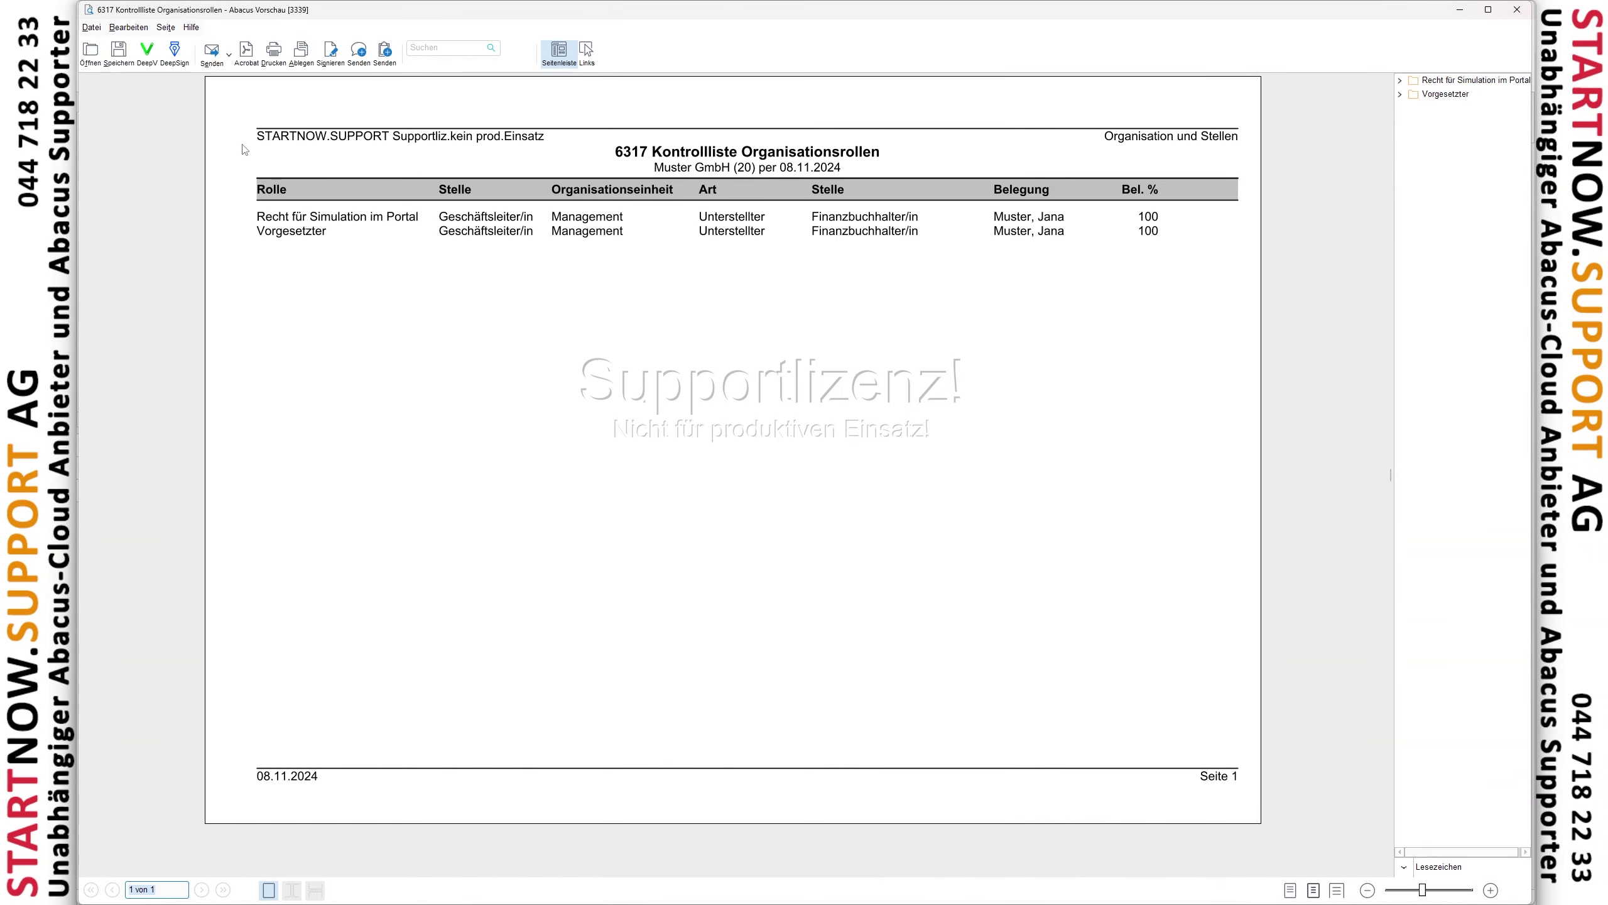
drag(239, 126, 1248, 289)
click(1515, 11)
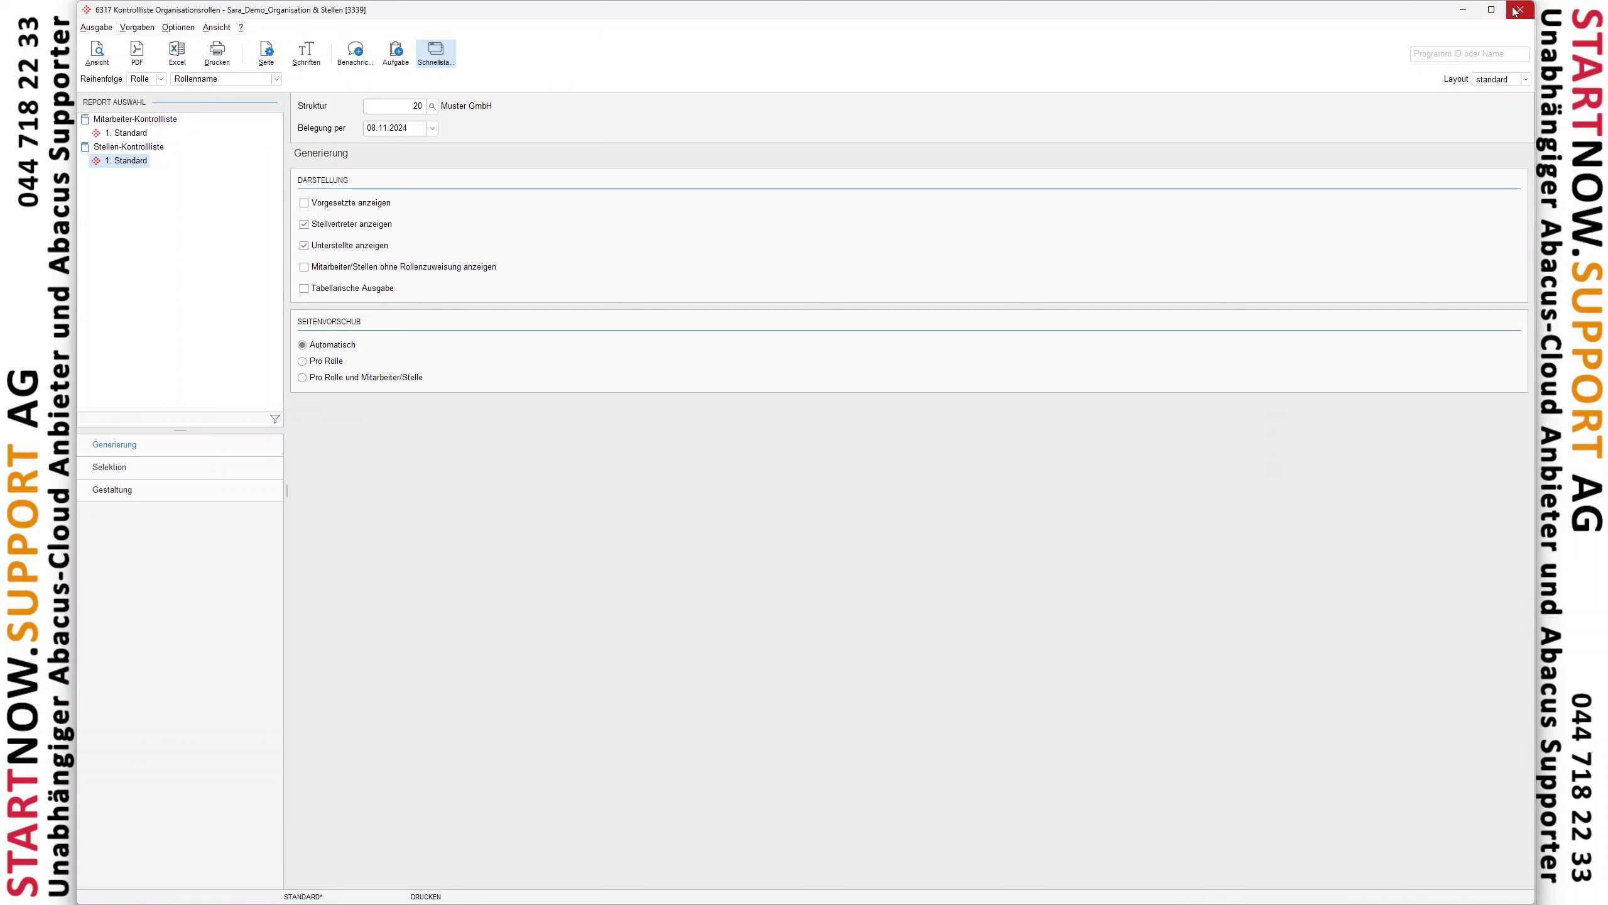
click(1516, 11)
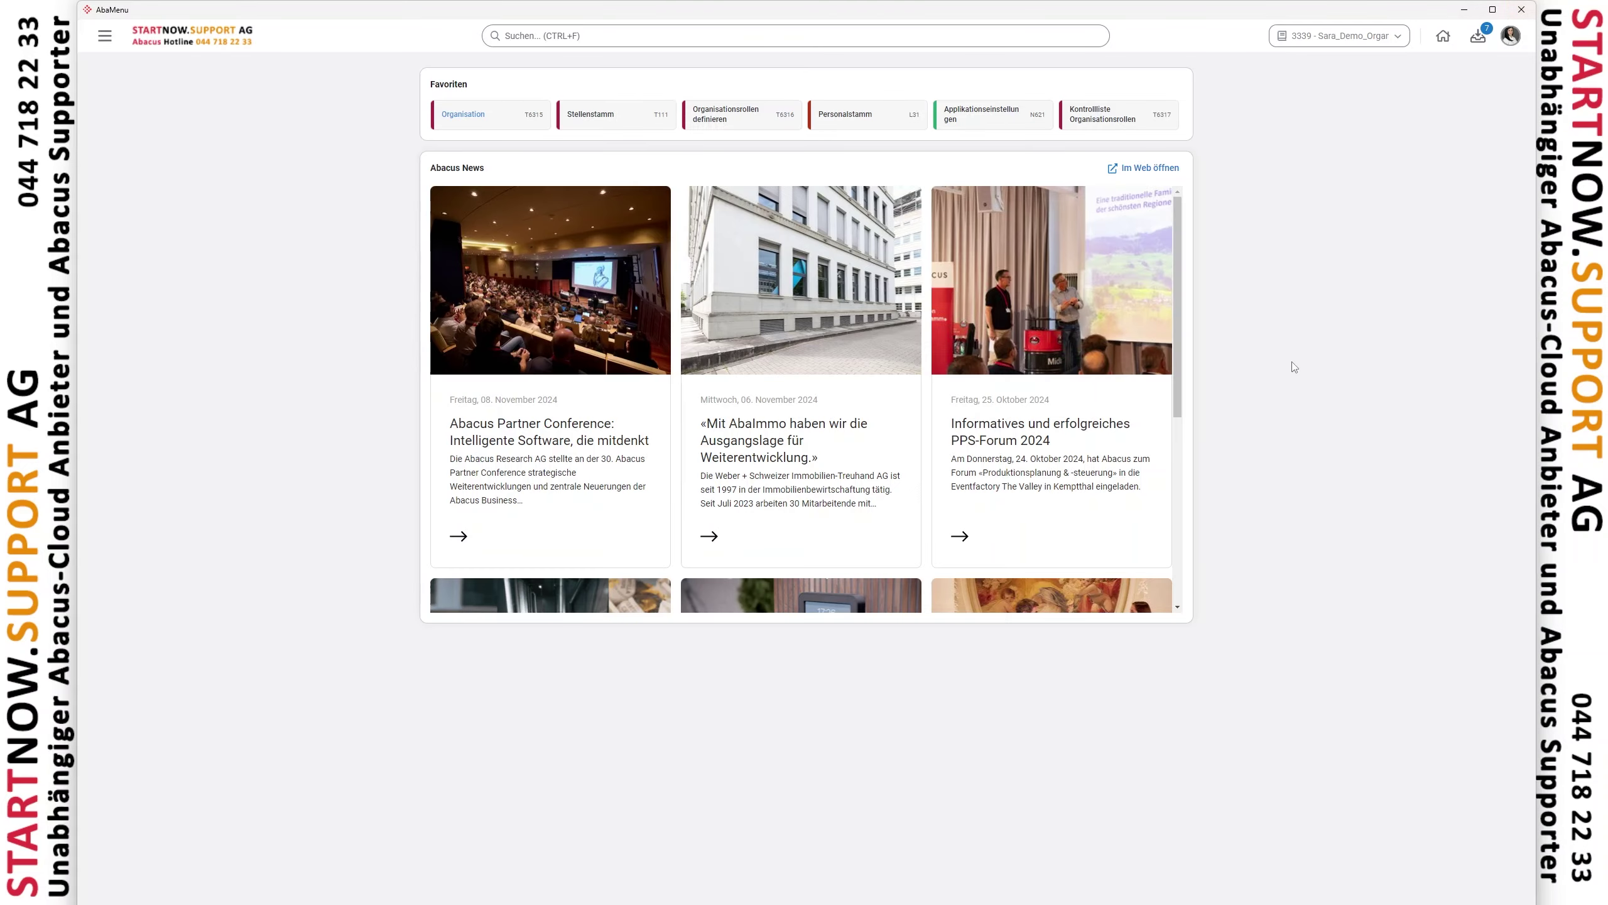